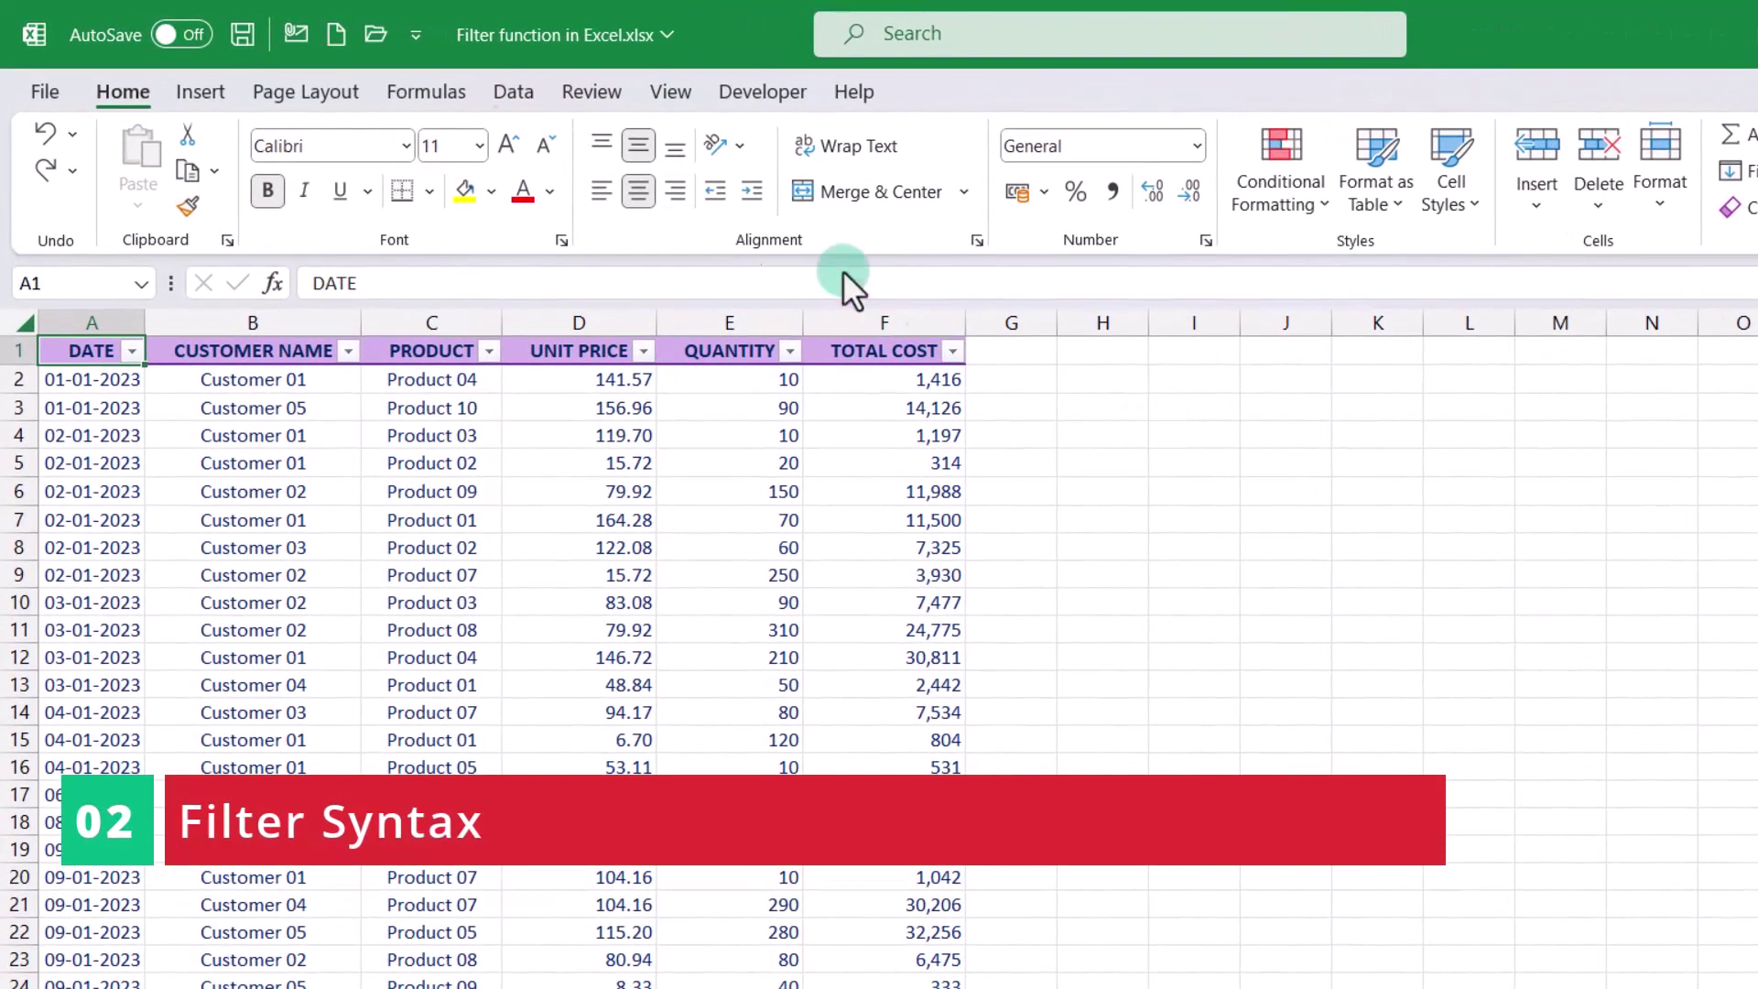
- Start a FILTER formula in cell H2 and open its function arguments
left_click(448, 87)
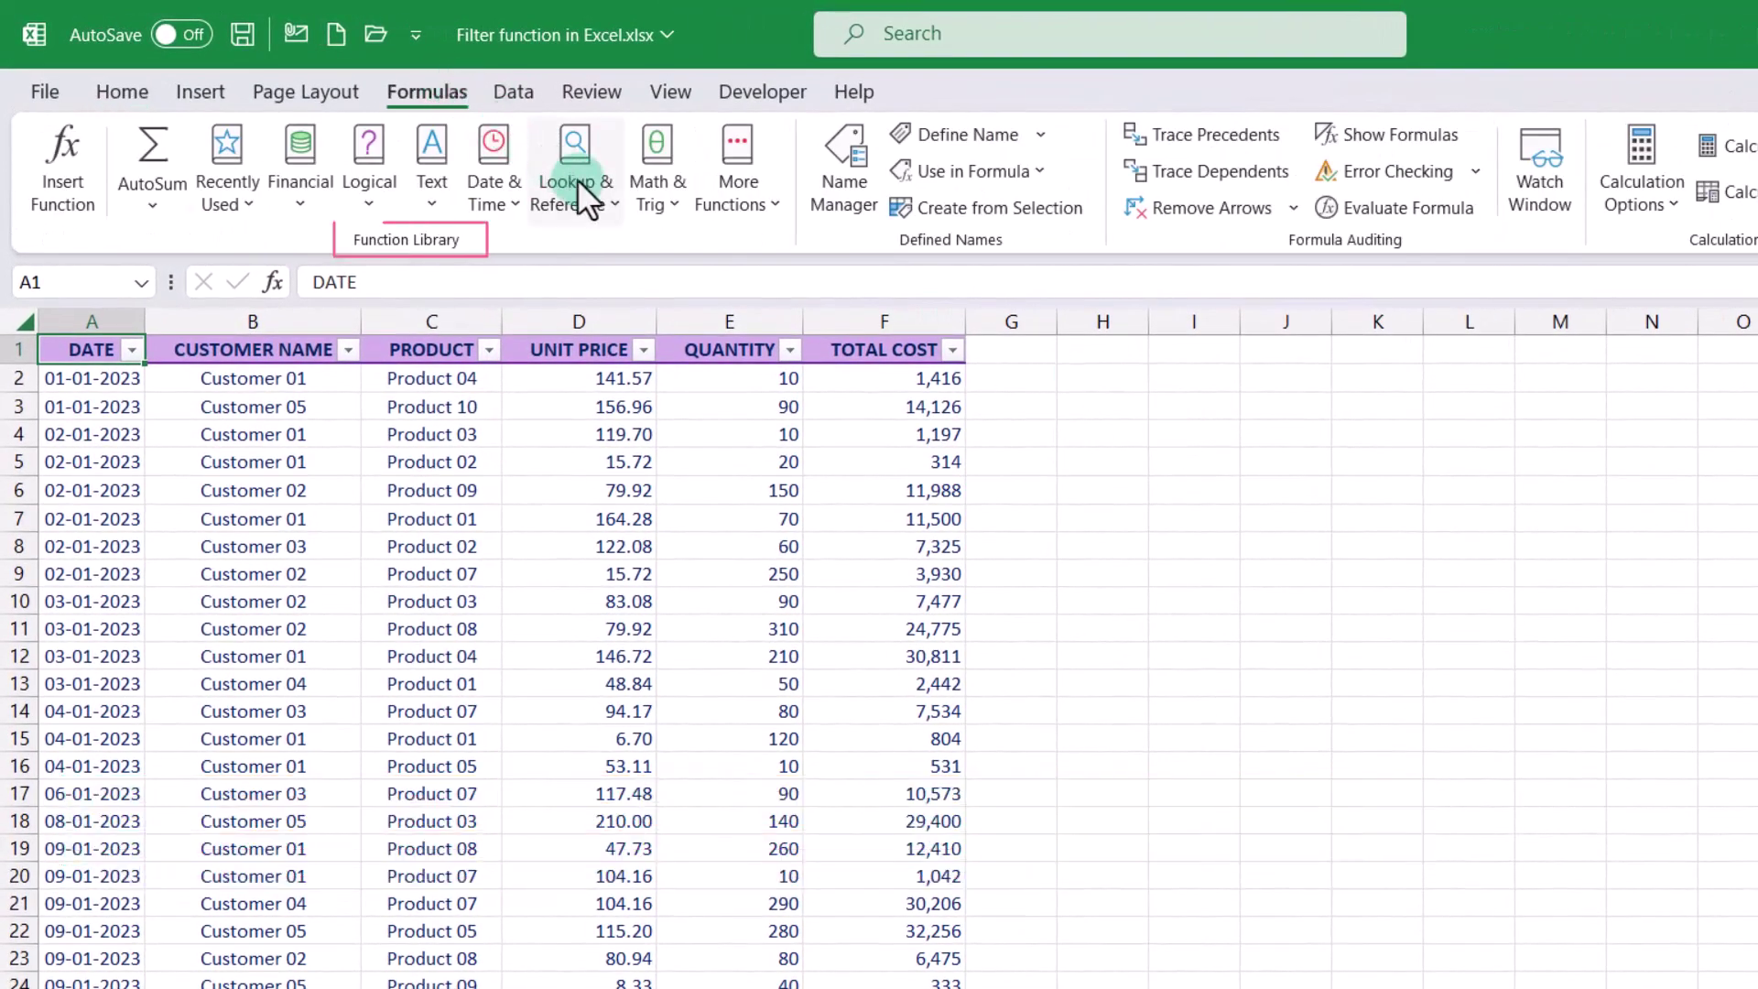
left_click(597, 194)
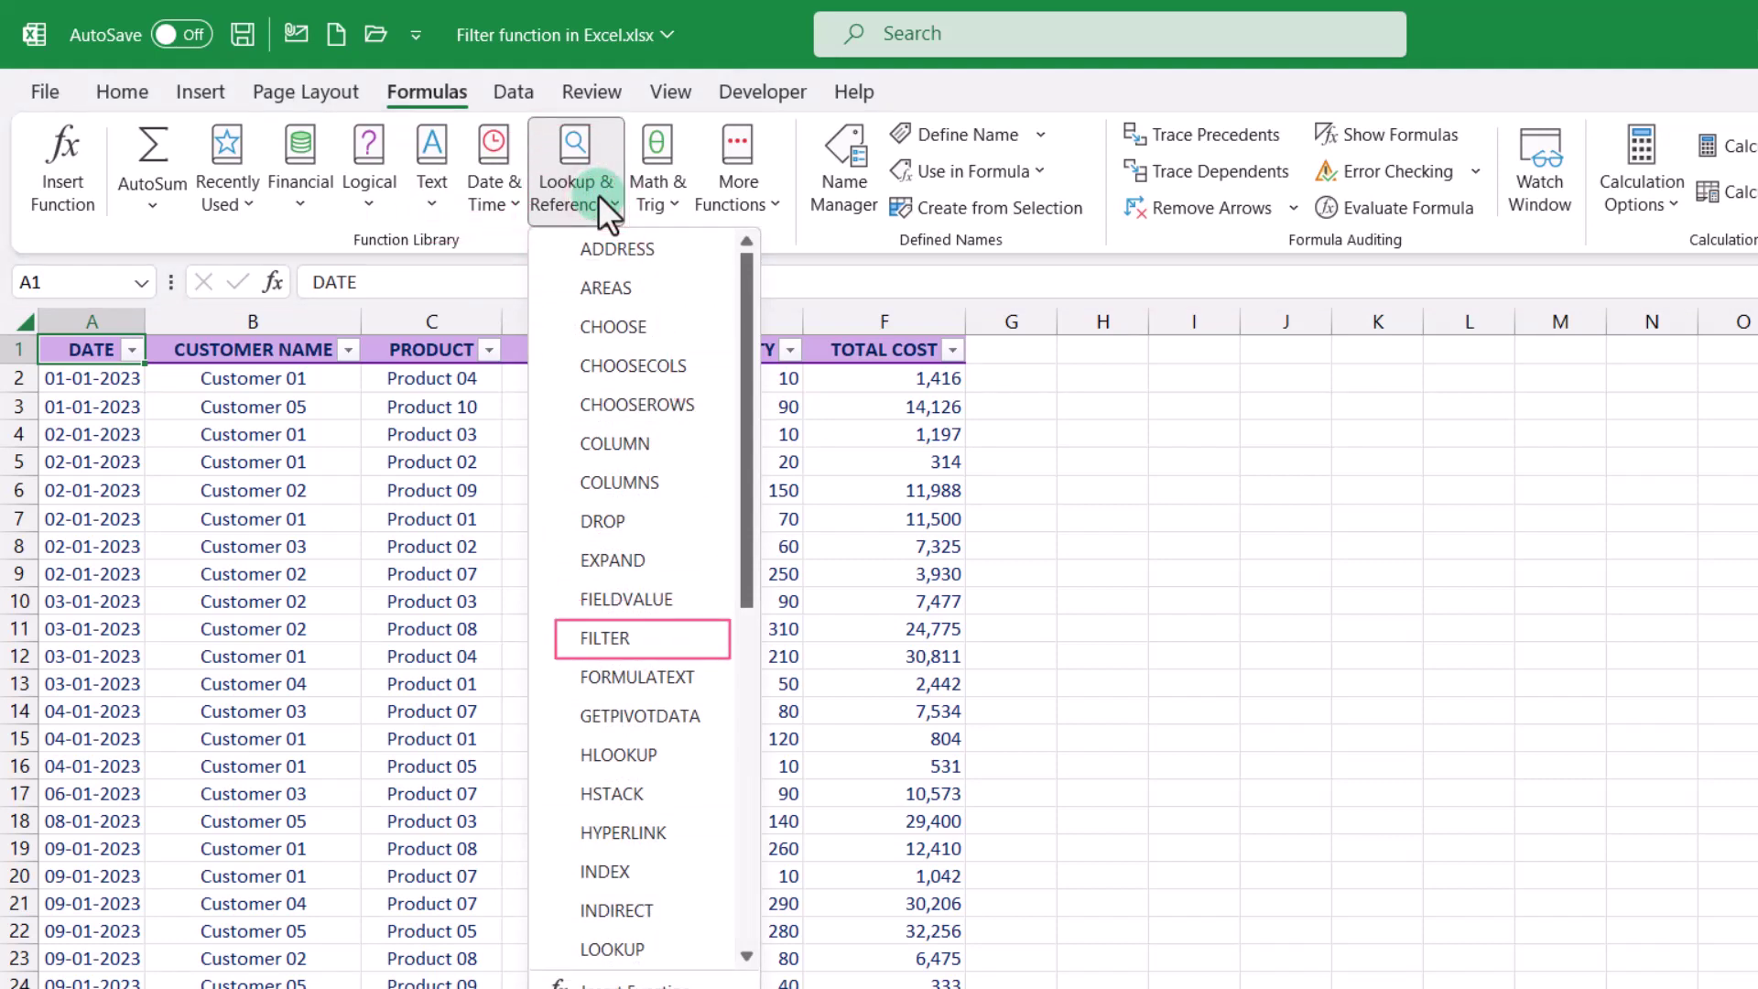
left_click(1092, 379)
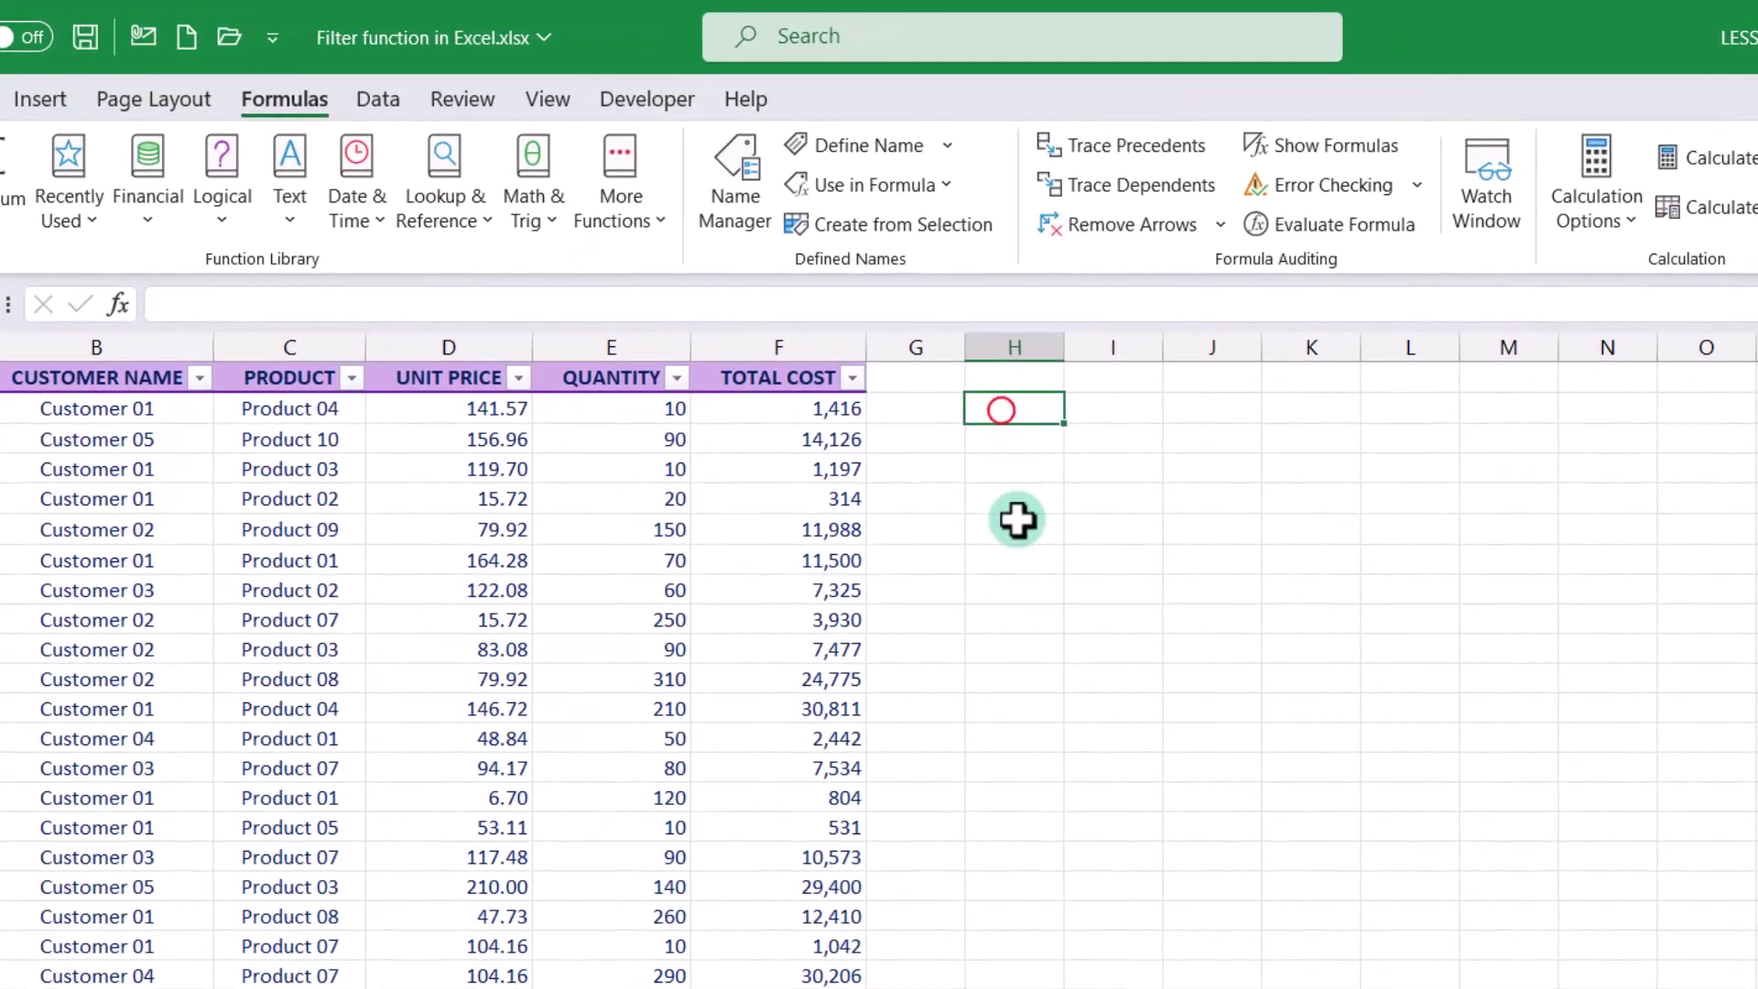
type("=fi")
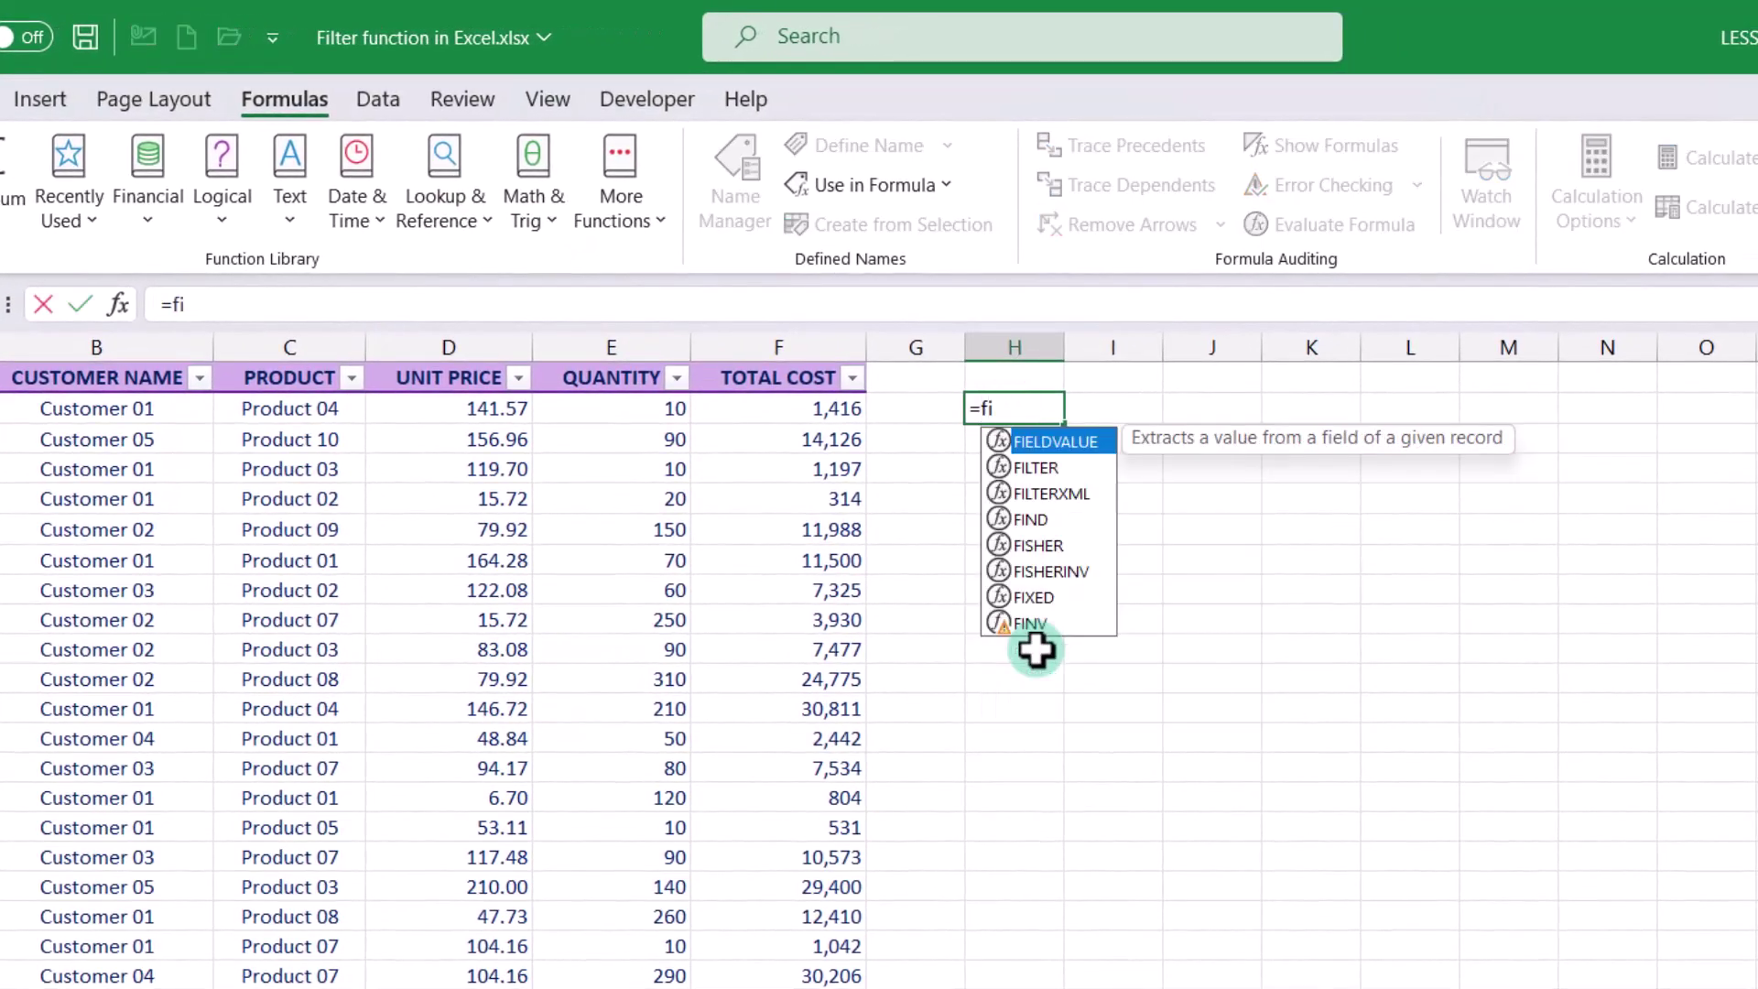
key("Down")
key("Tab")
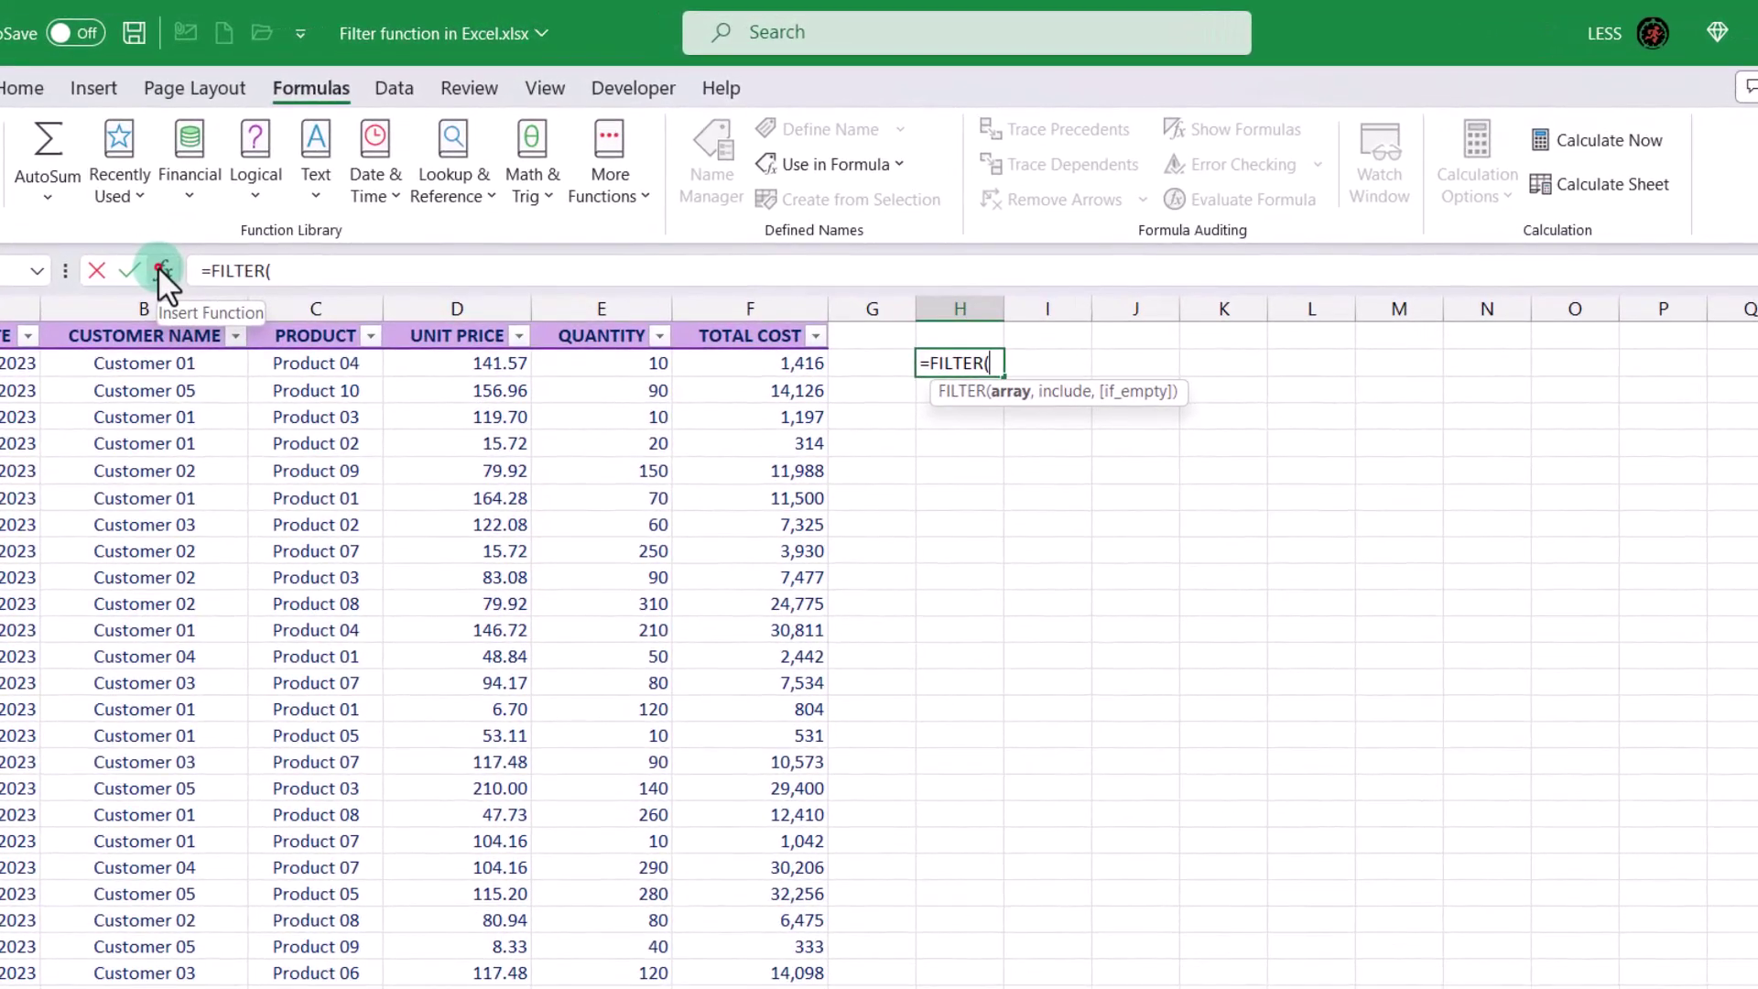
left_click(162, 270)
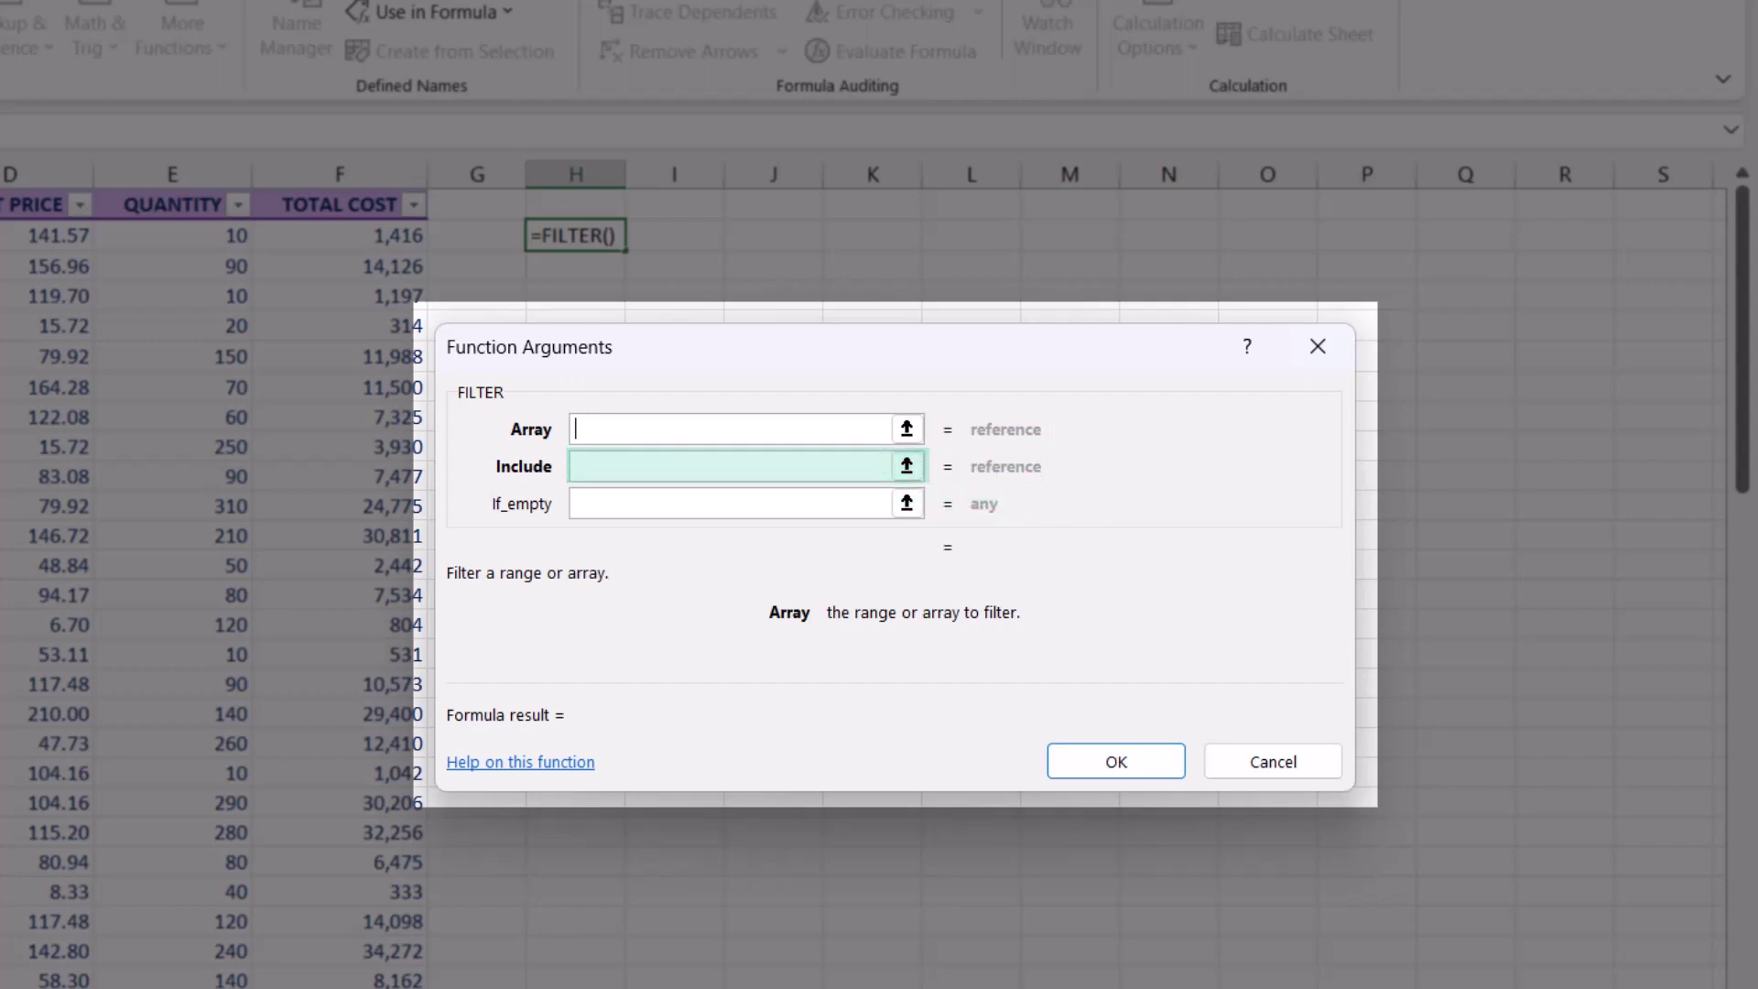
- Review the FILTER arguments and set the array to the sales data range A2:F83
left_click(598, 427)
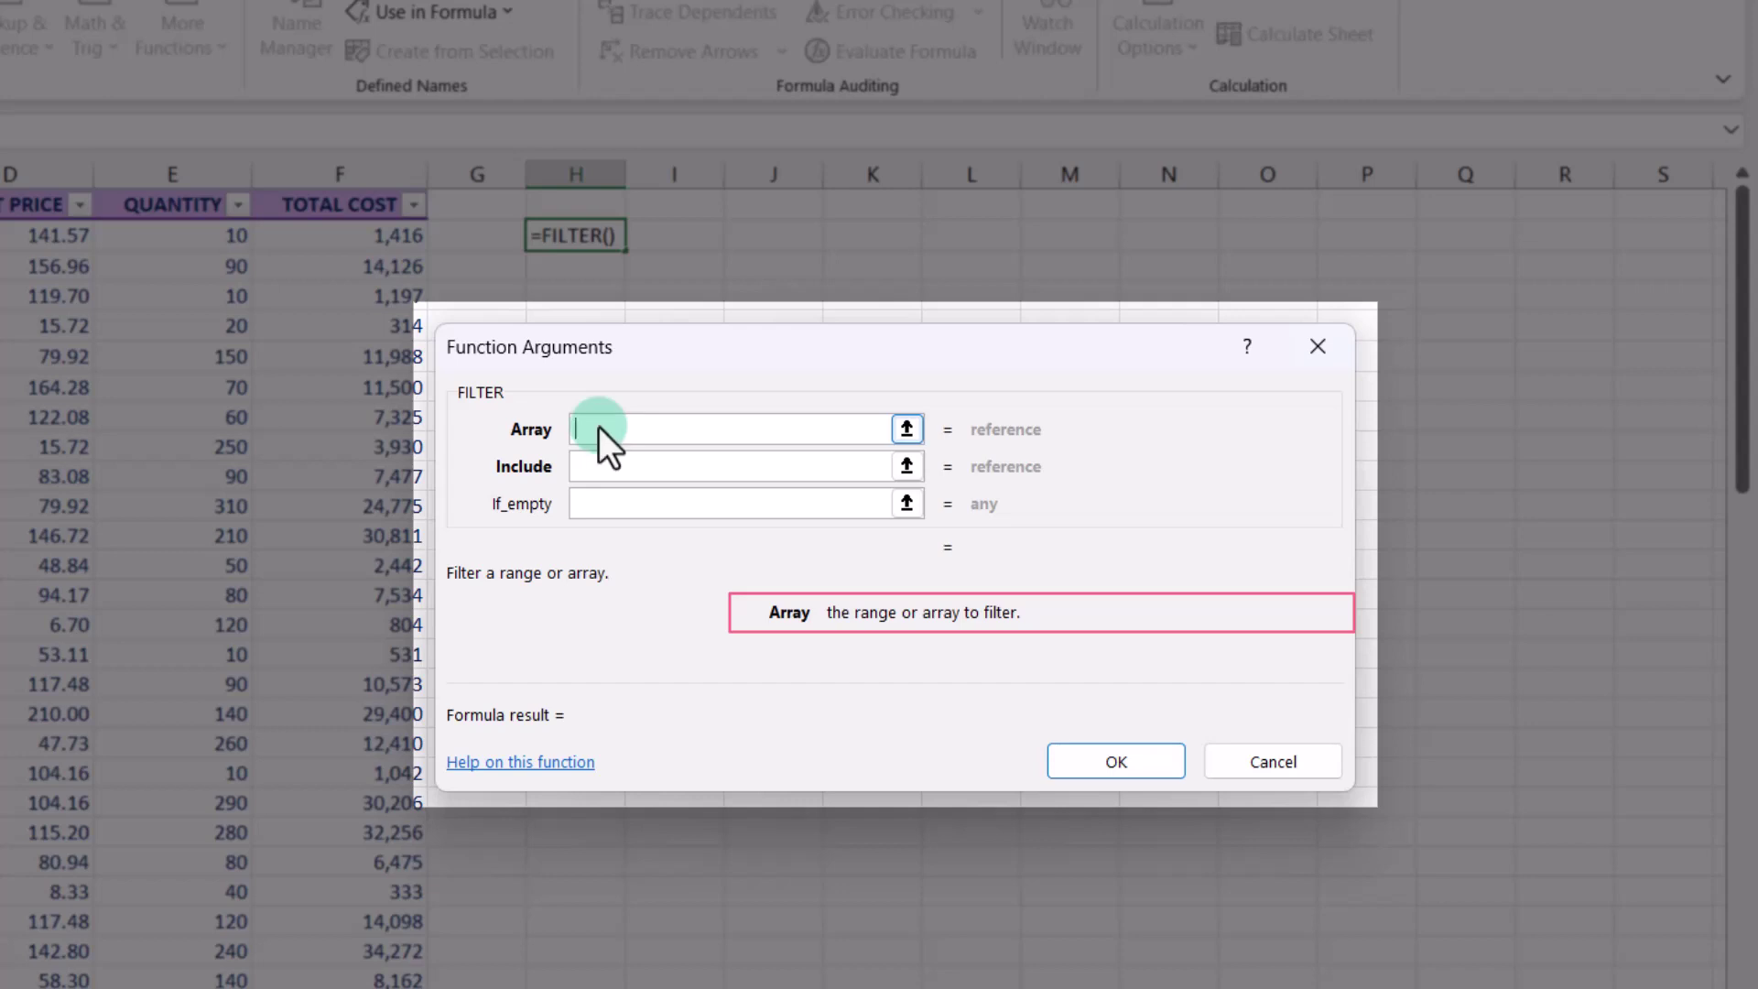
left_click(605, 469)
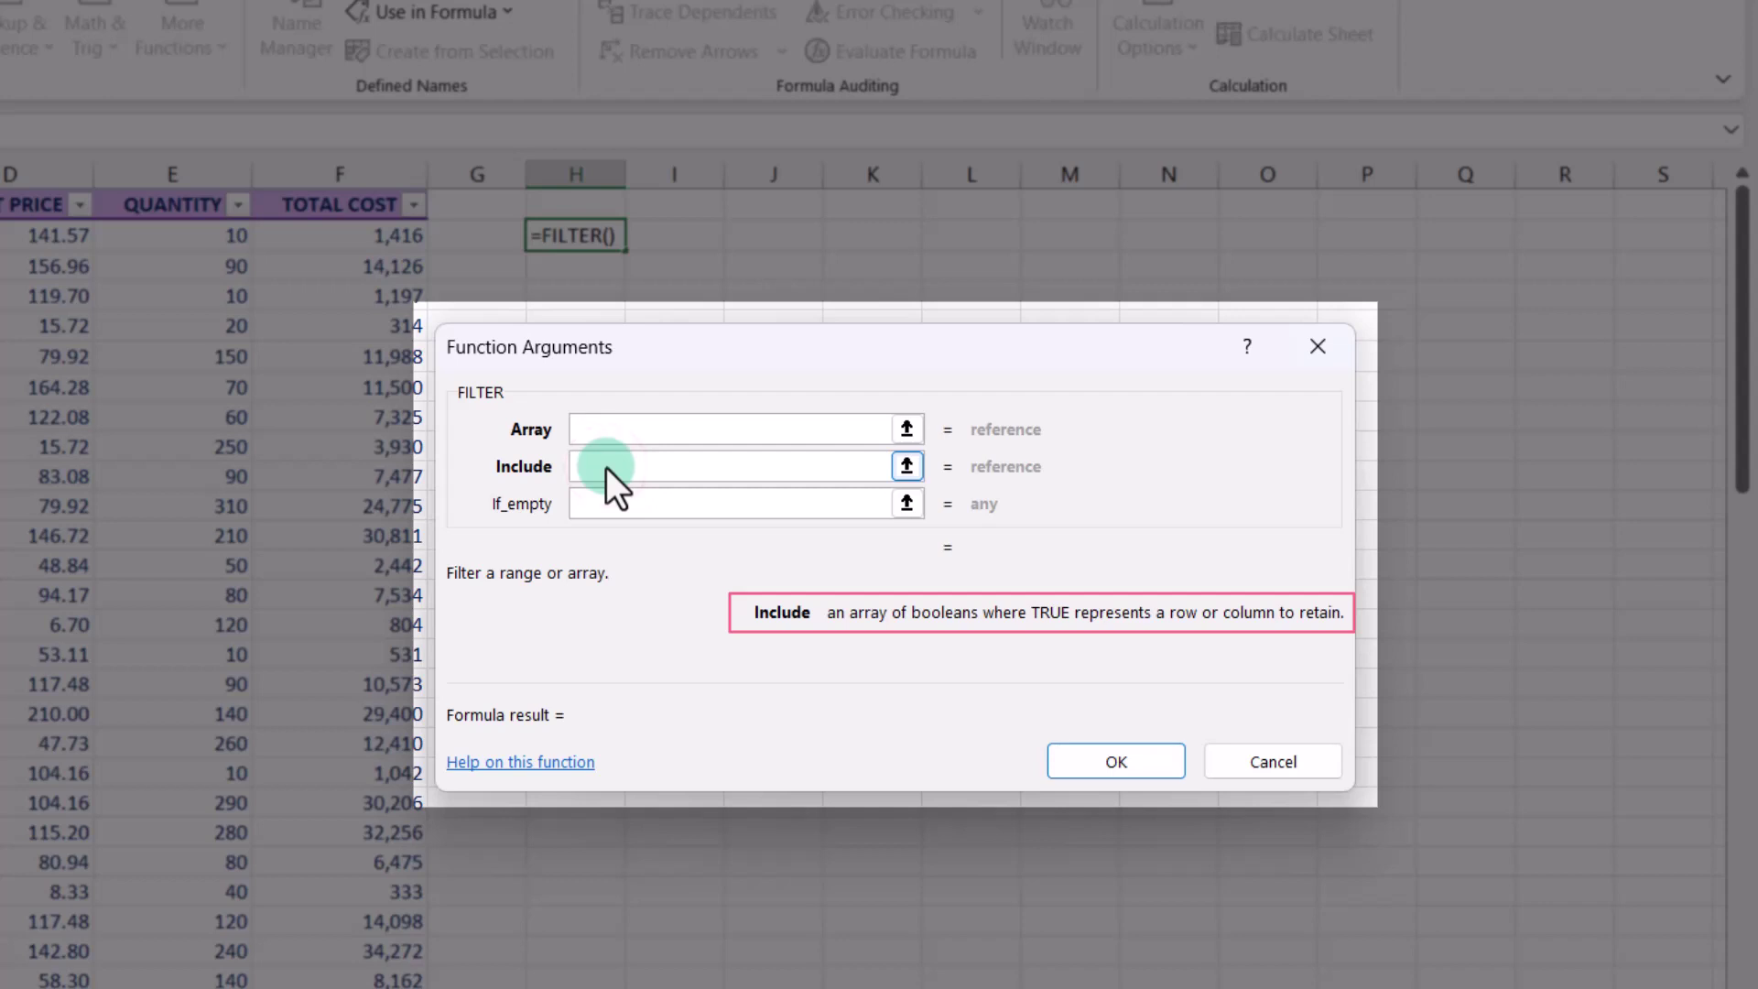
left_click(597, 502)
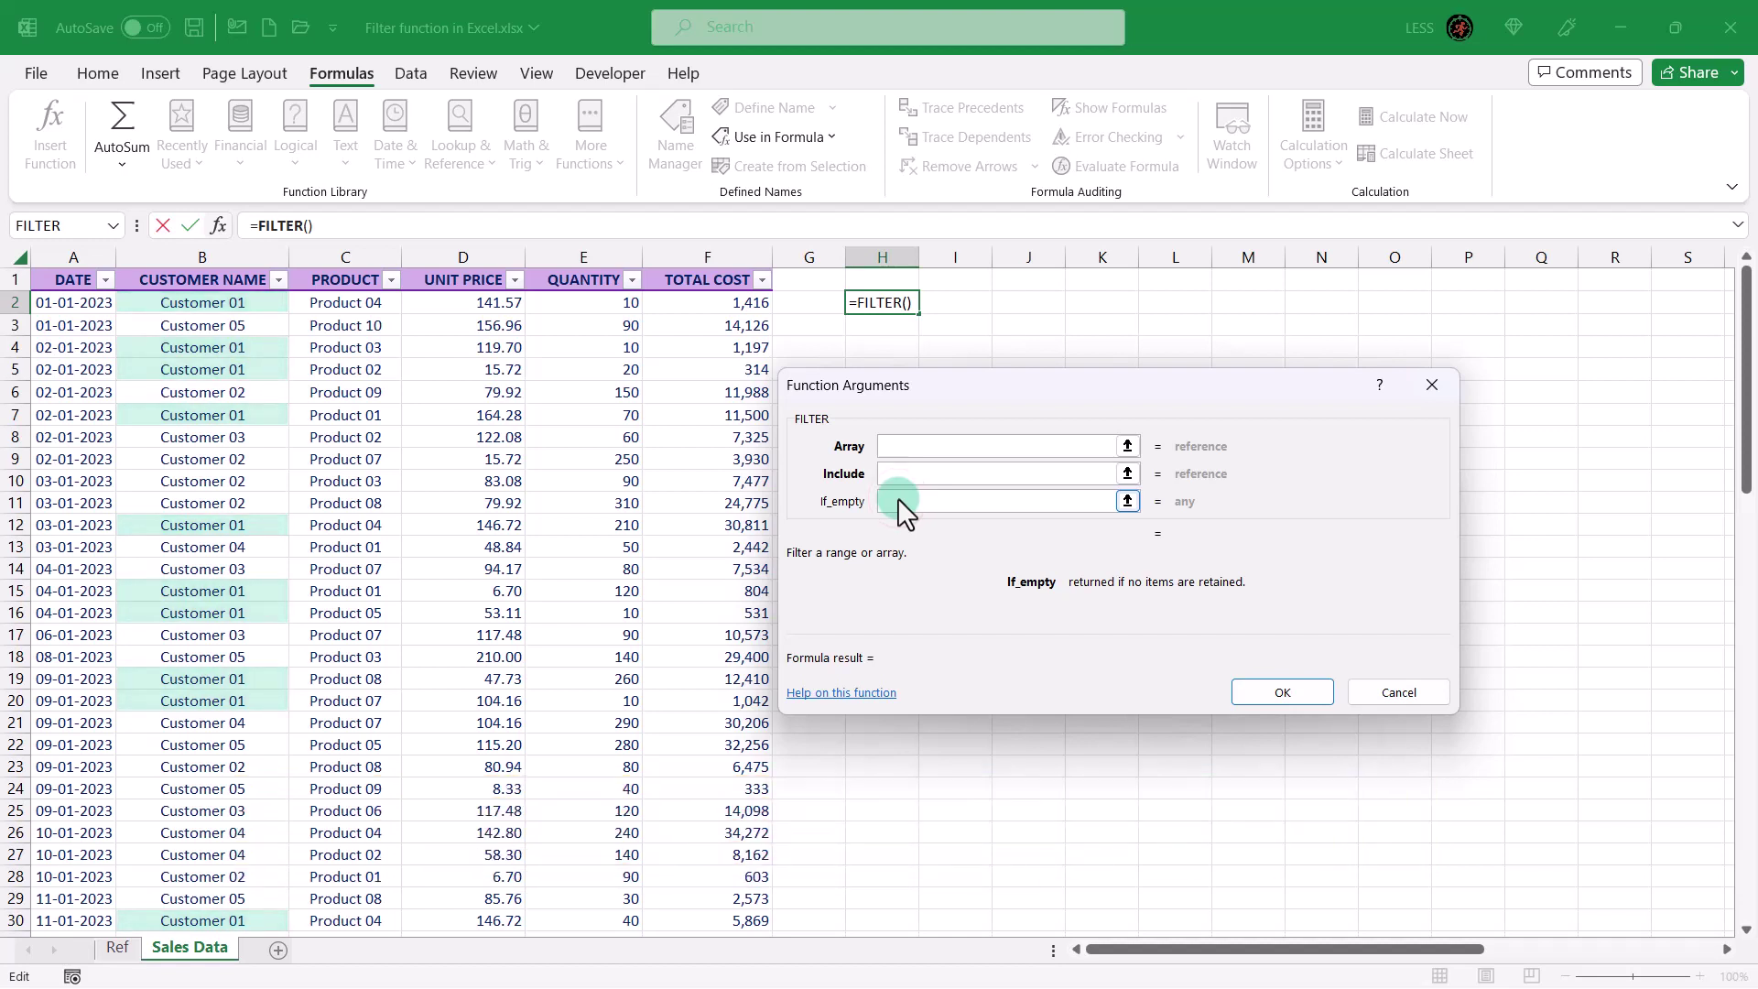
left_click(886, 446)
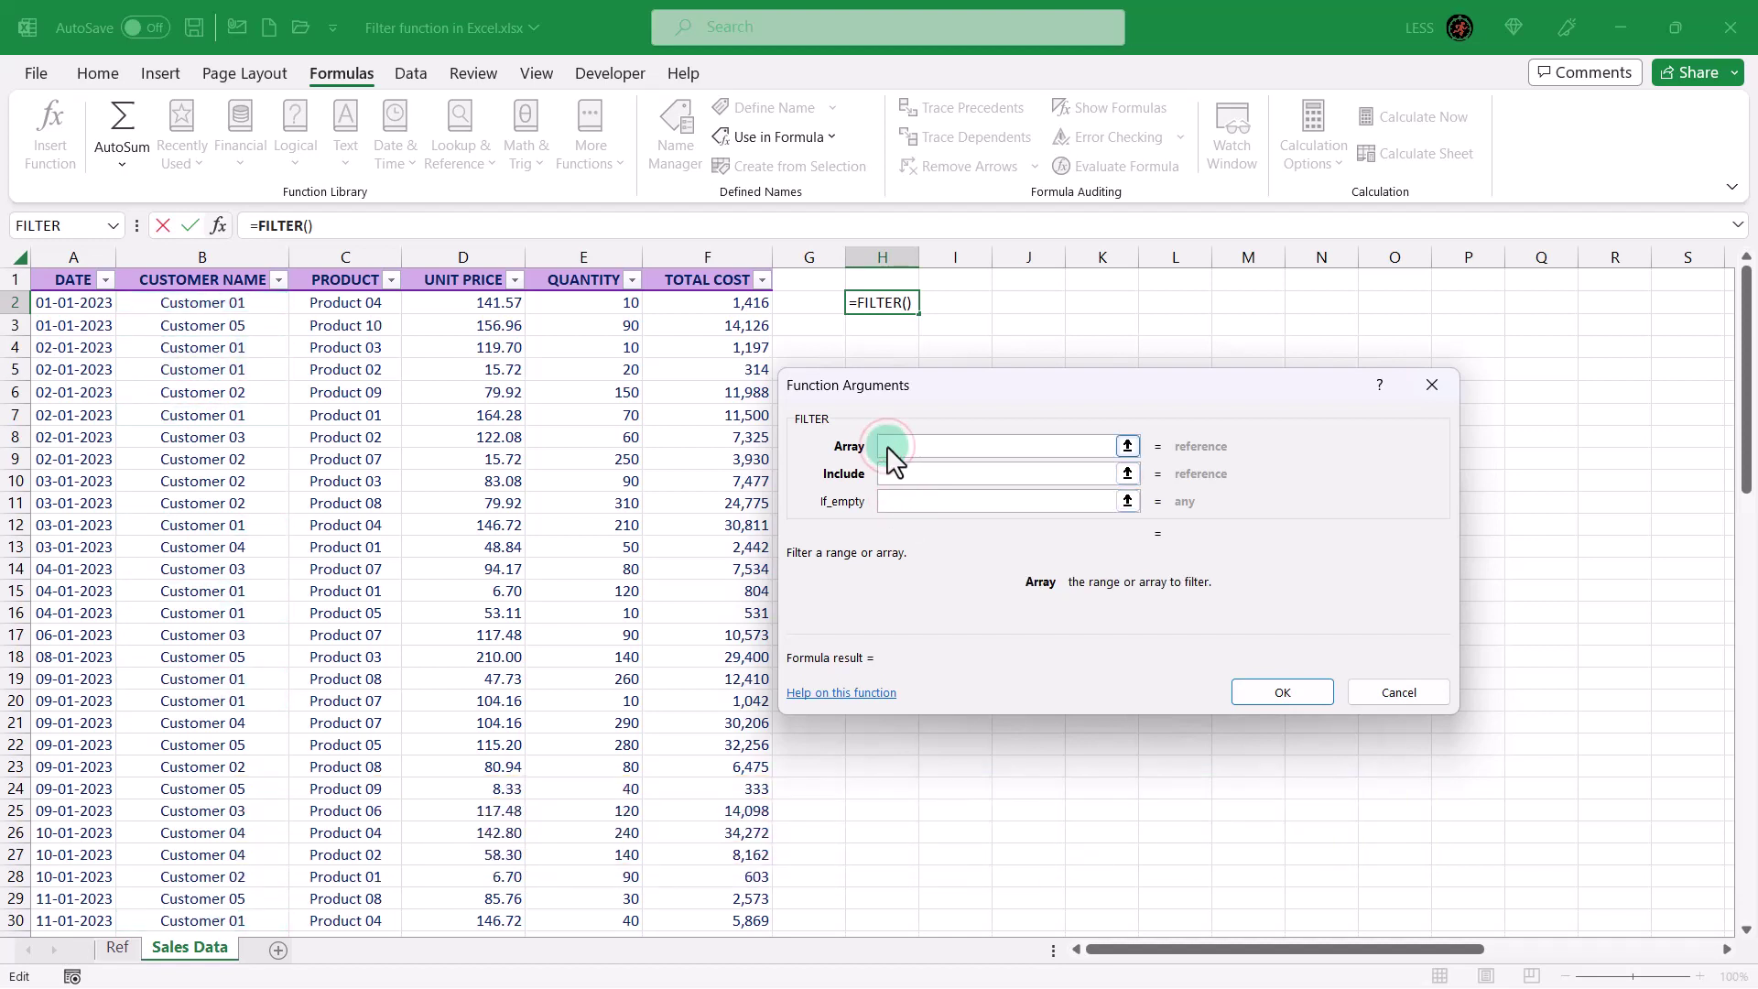
left_click(71, 302)
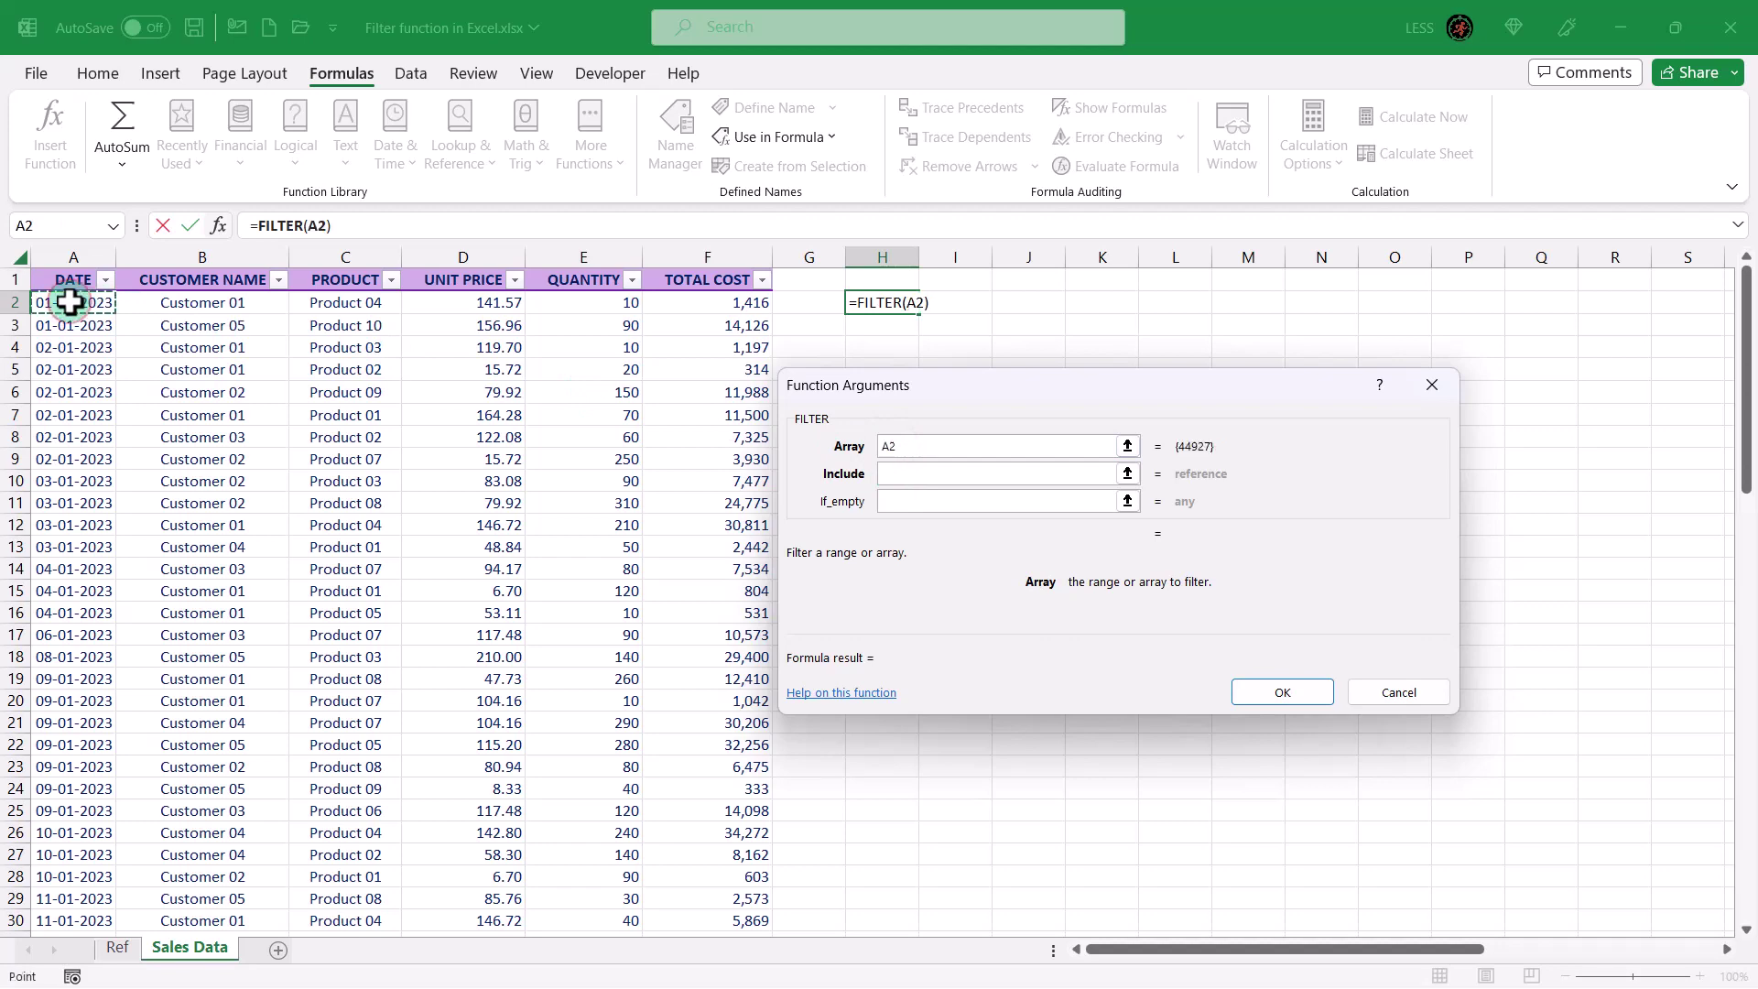
key("ctrl+shift+Right")
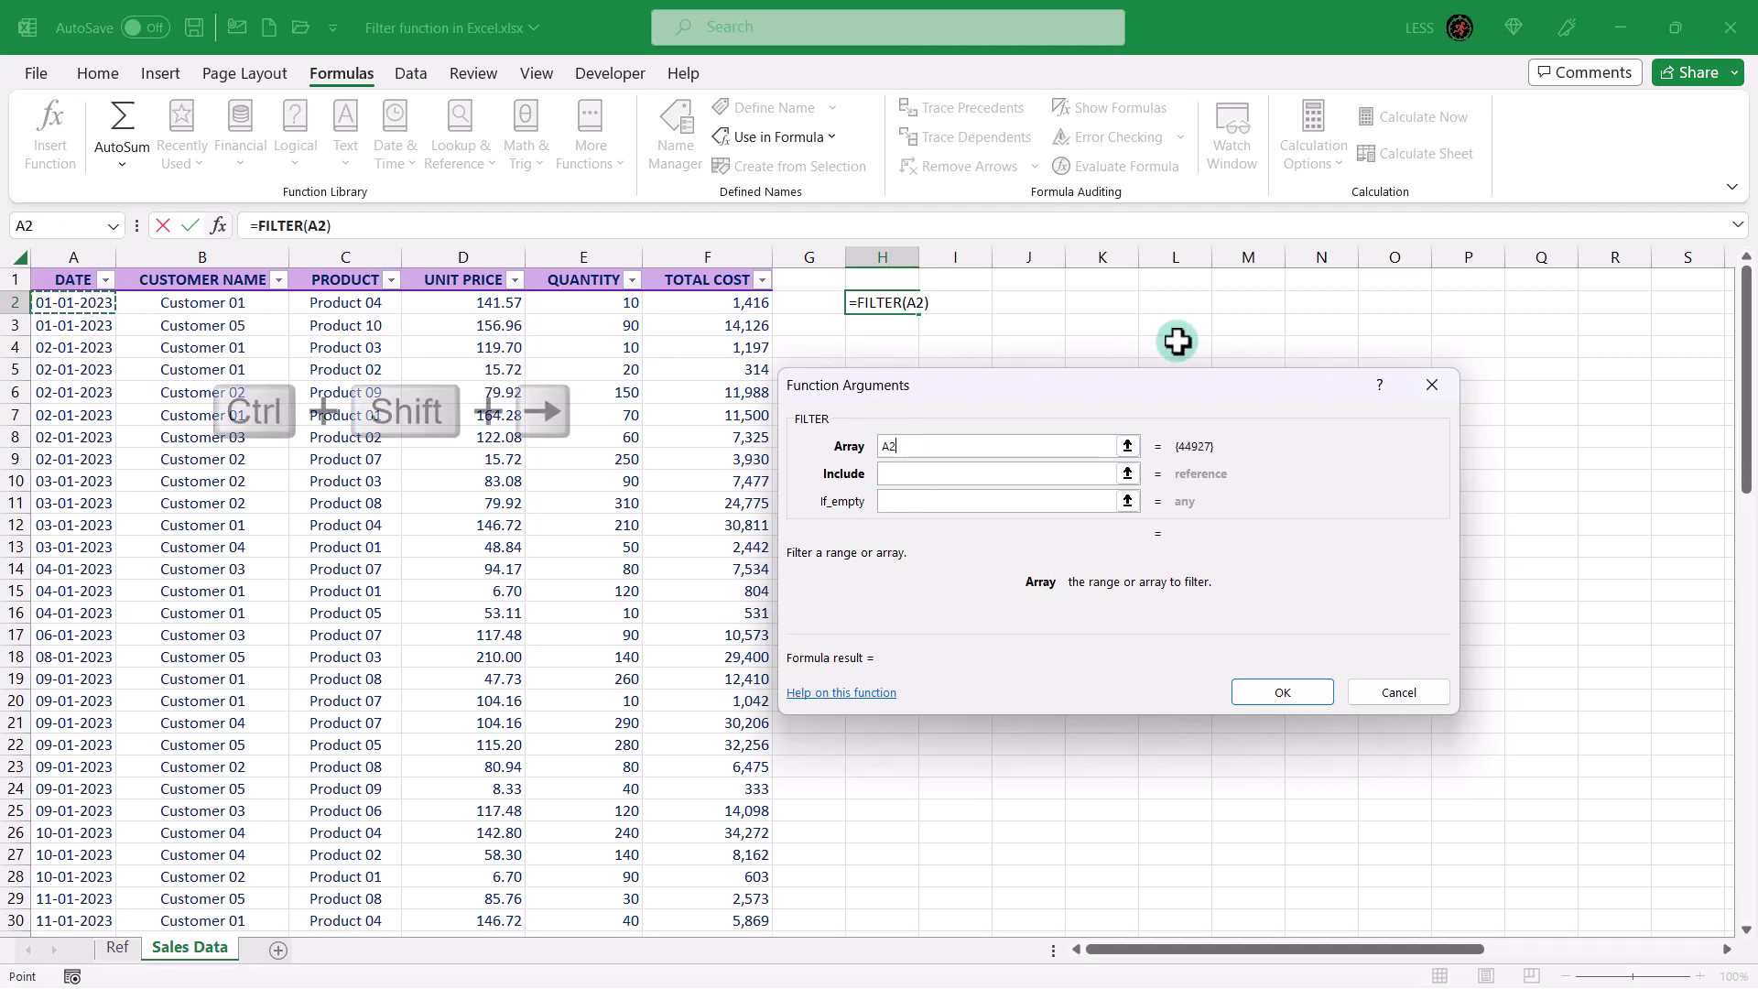
key("ctrl+shift+Down")
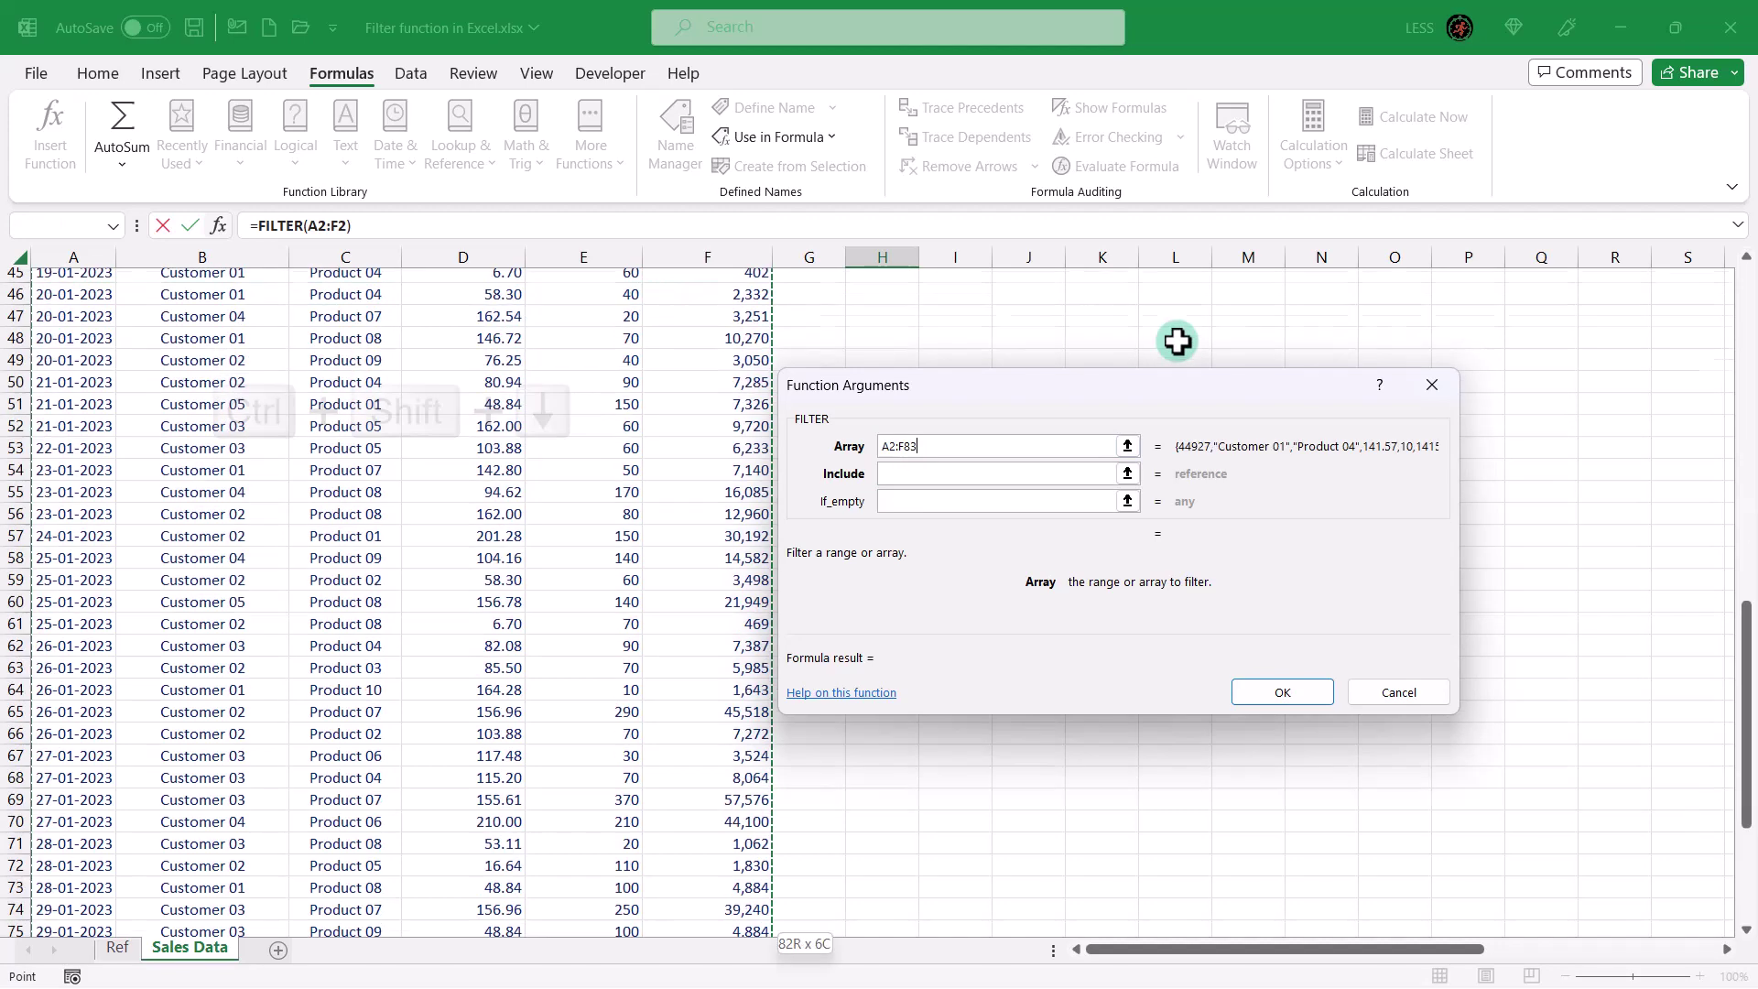
- Set the include condition to B2:B83="Customer 01" and enter the FILTER formula
scroll(1749, 760, "up", 18)
left_click(916, 473)
left_click(242, 311)
key("ctrl+shift+Down")
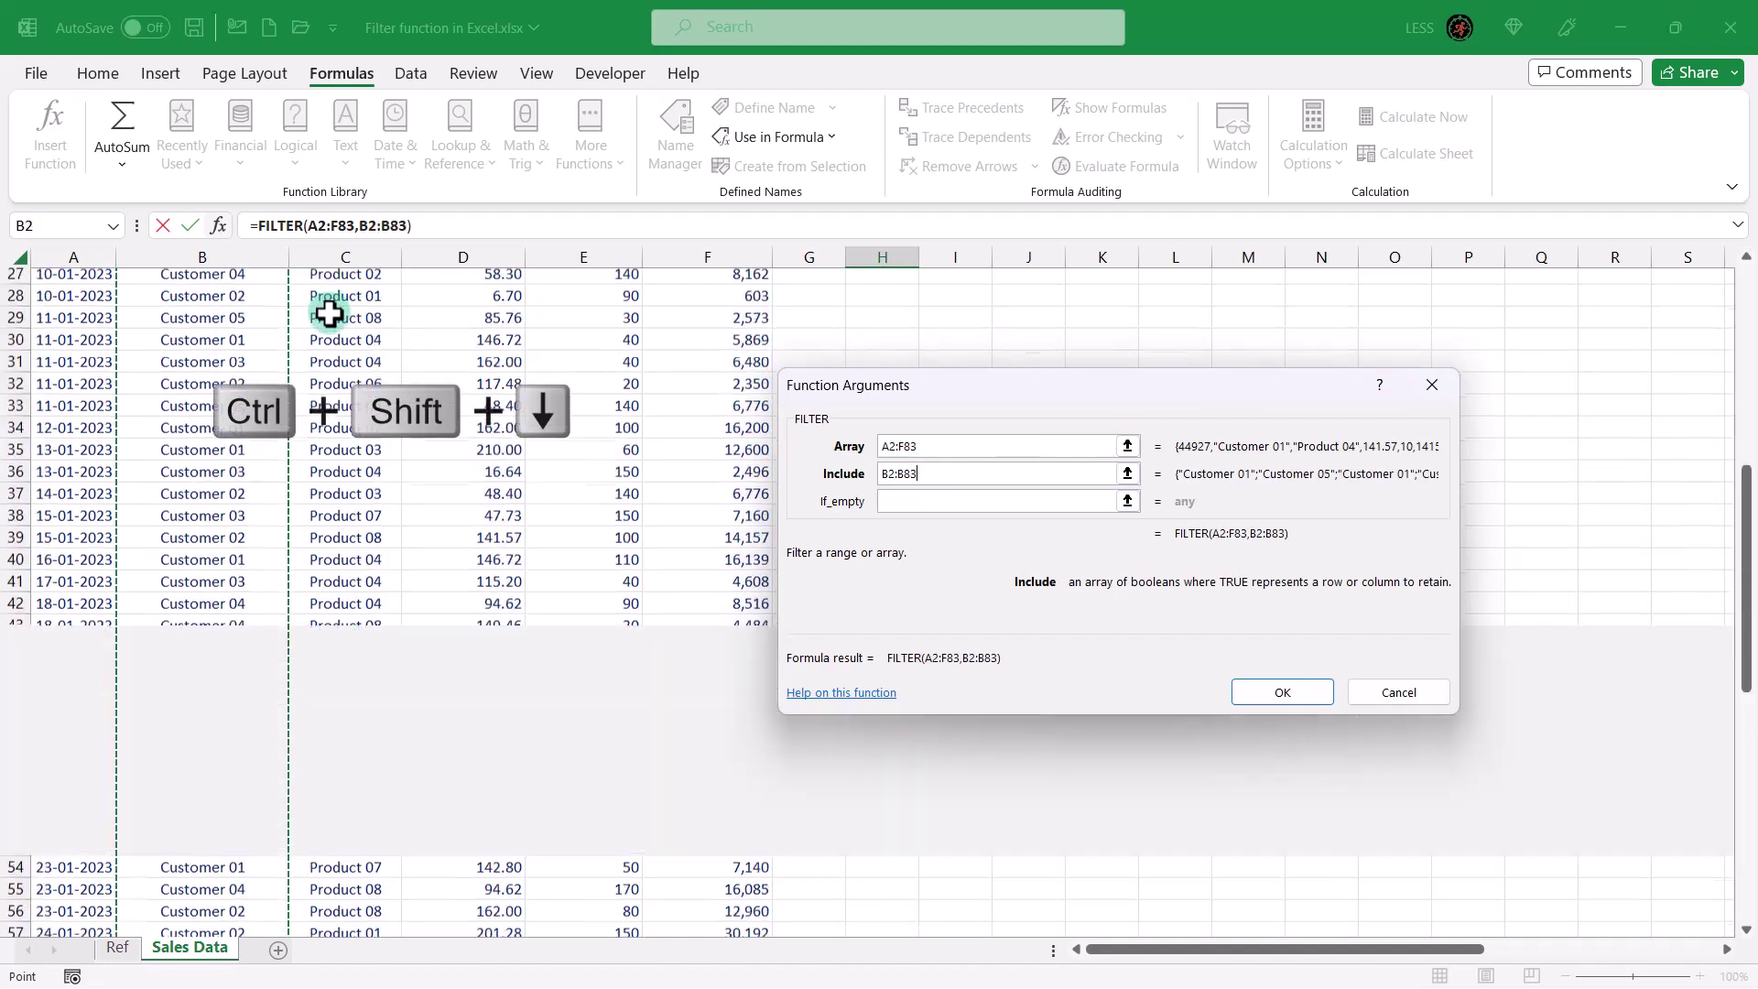
type("=")
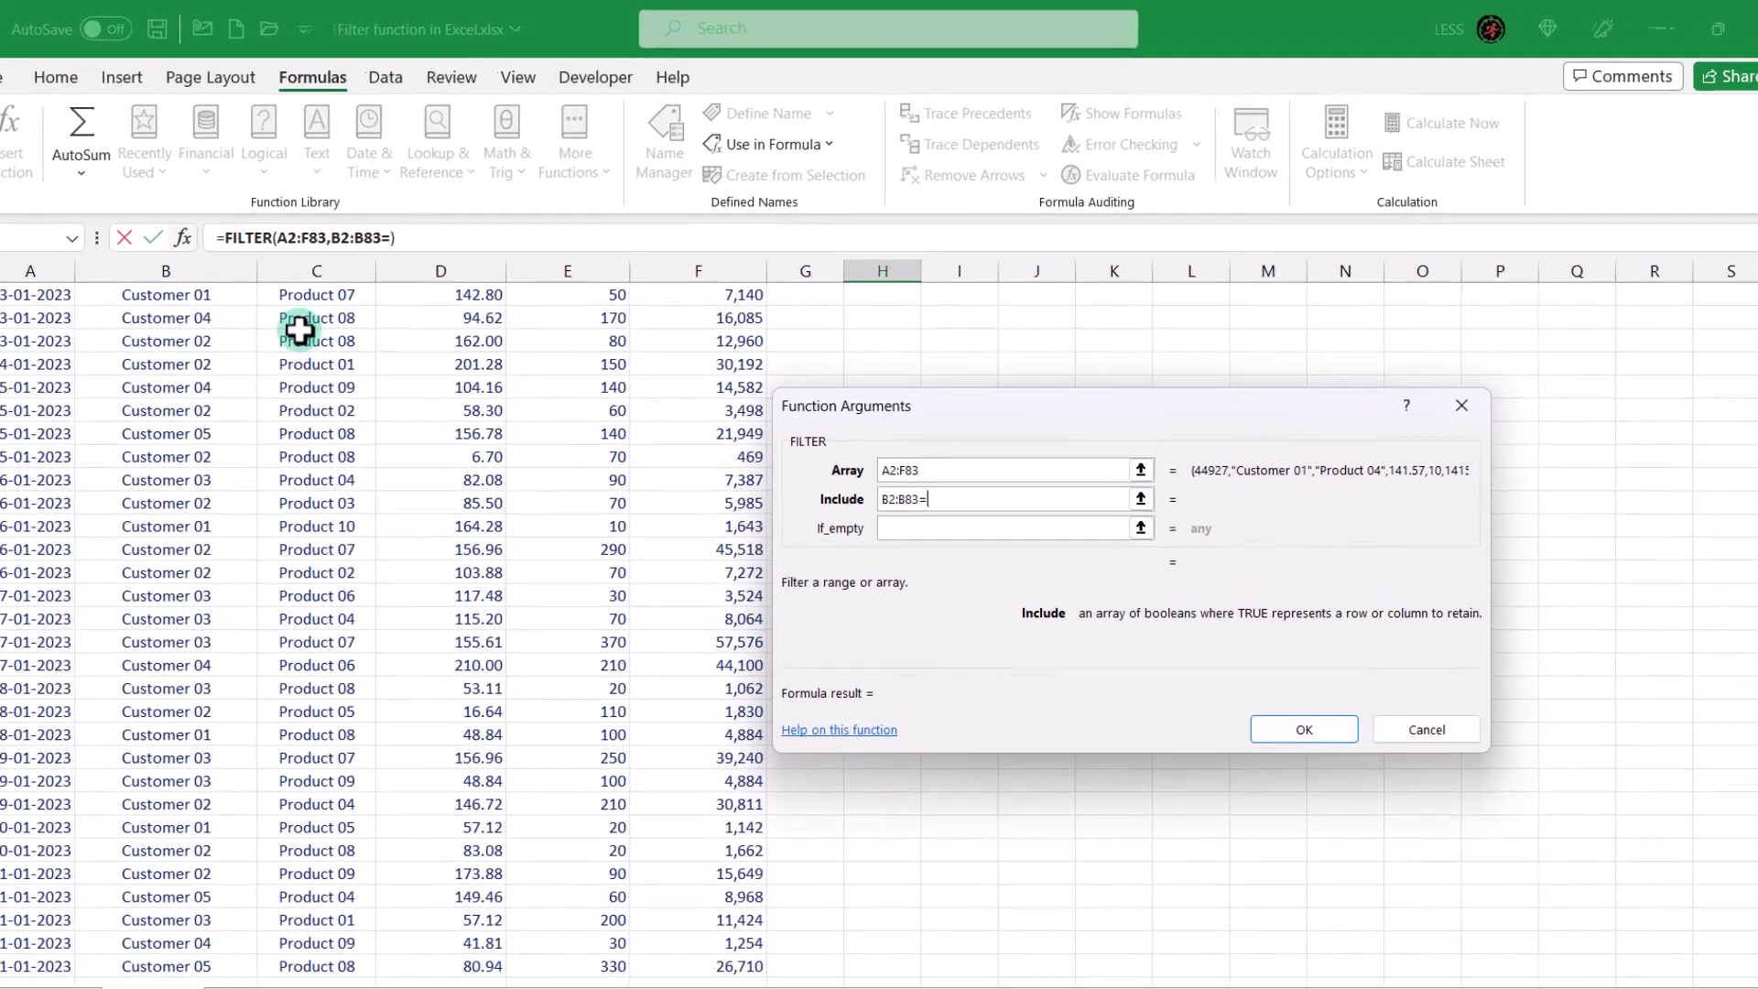
type("\"Customer 01")
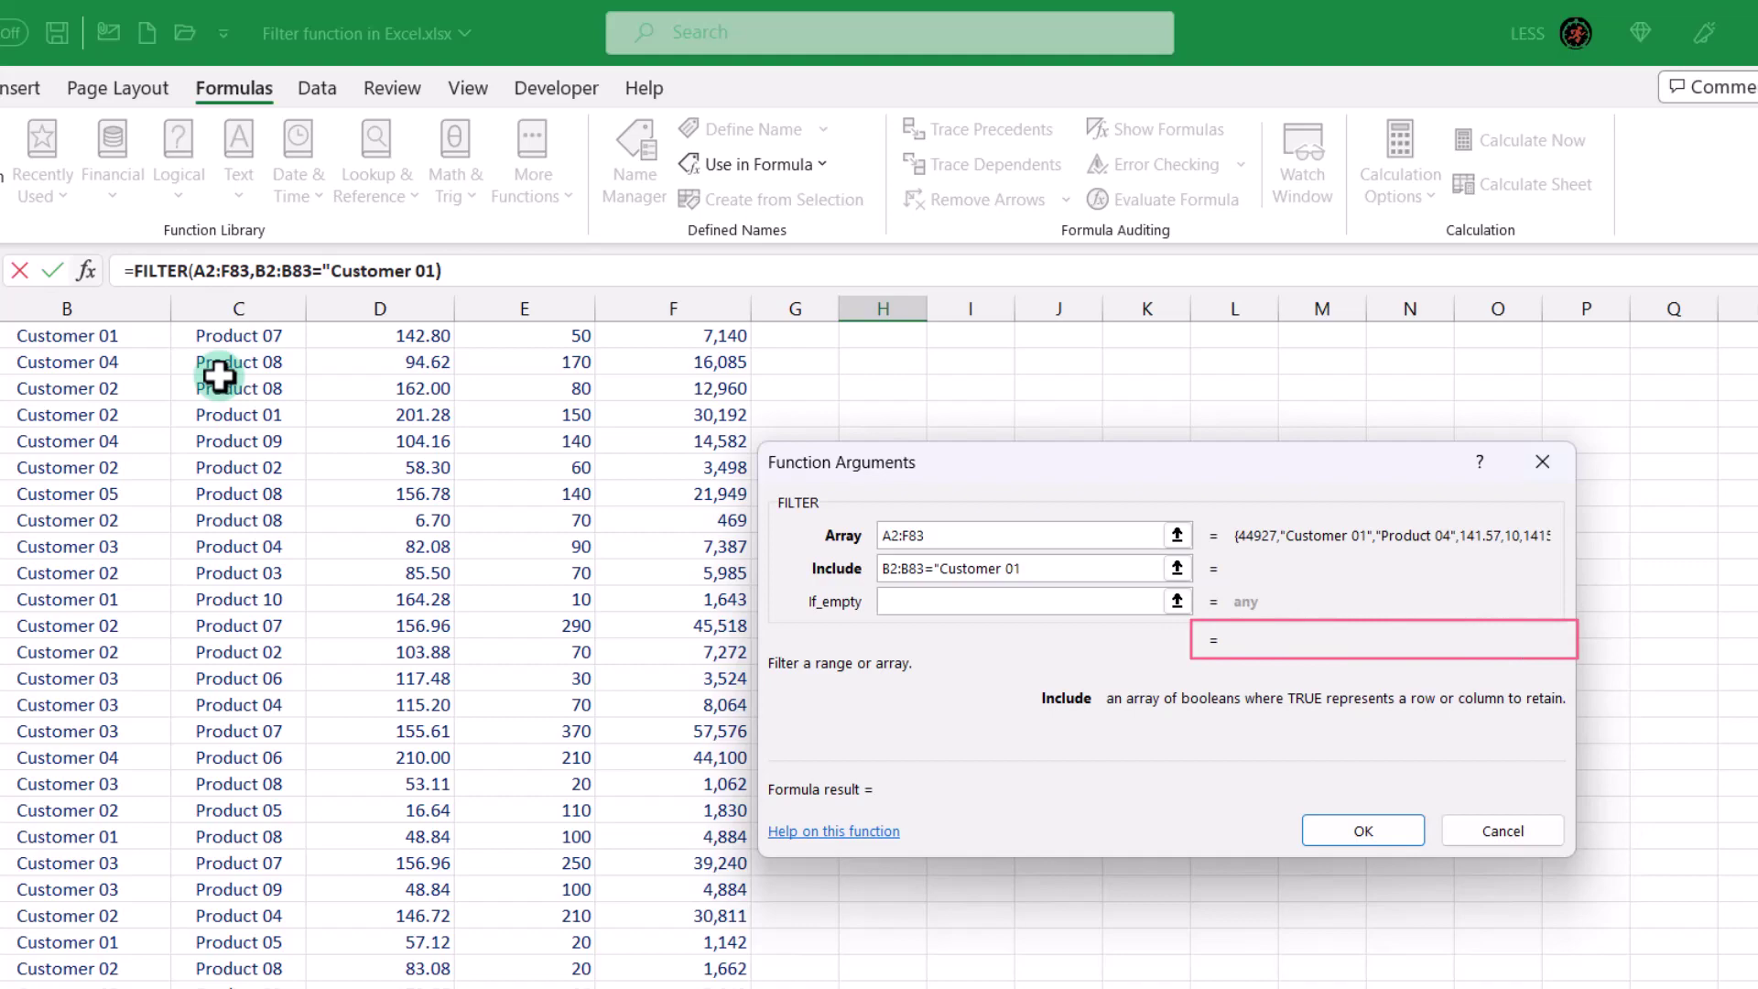
type("\"")
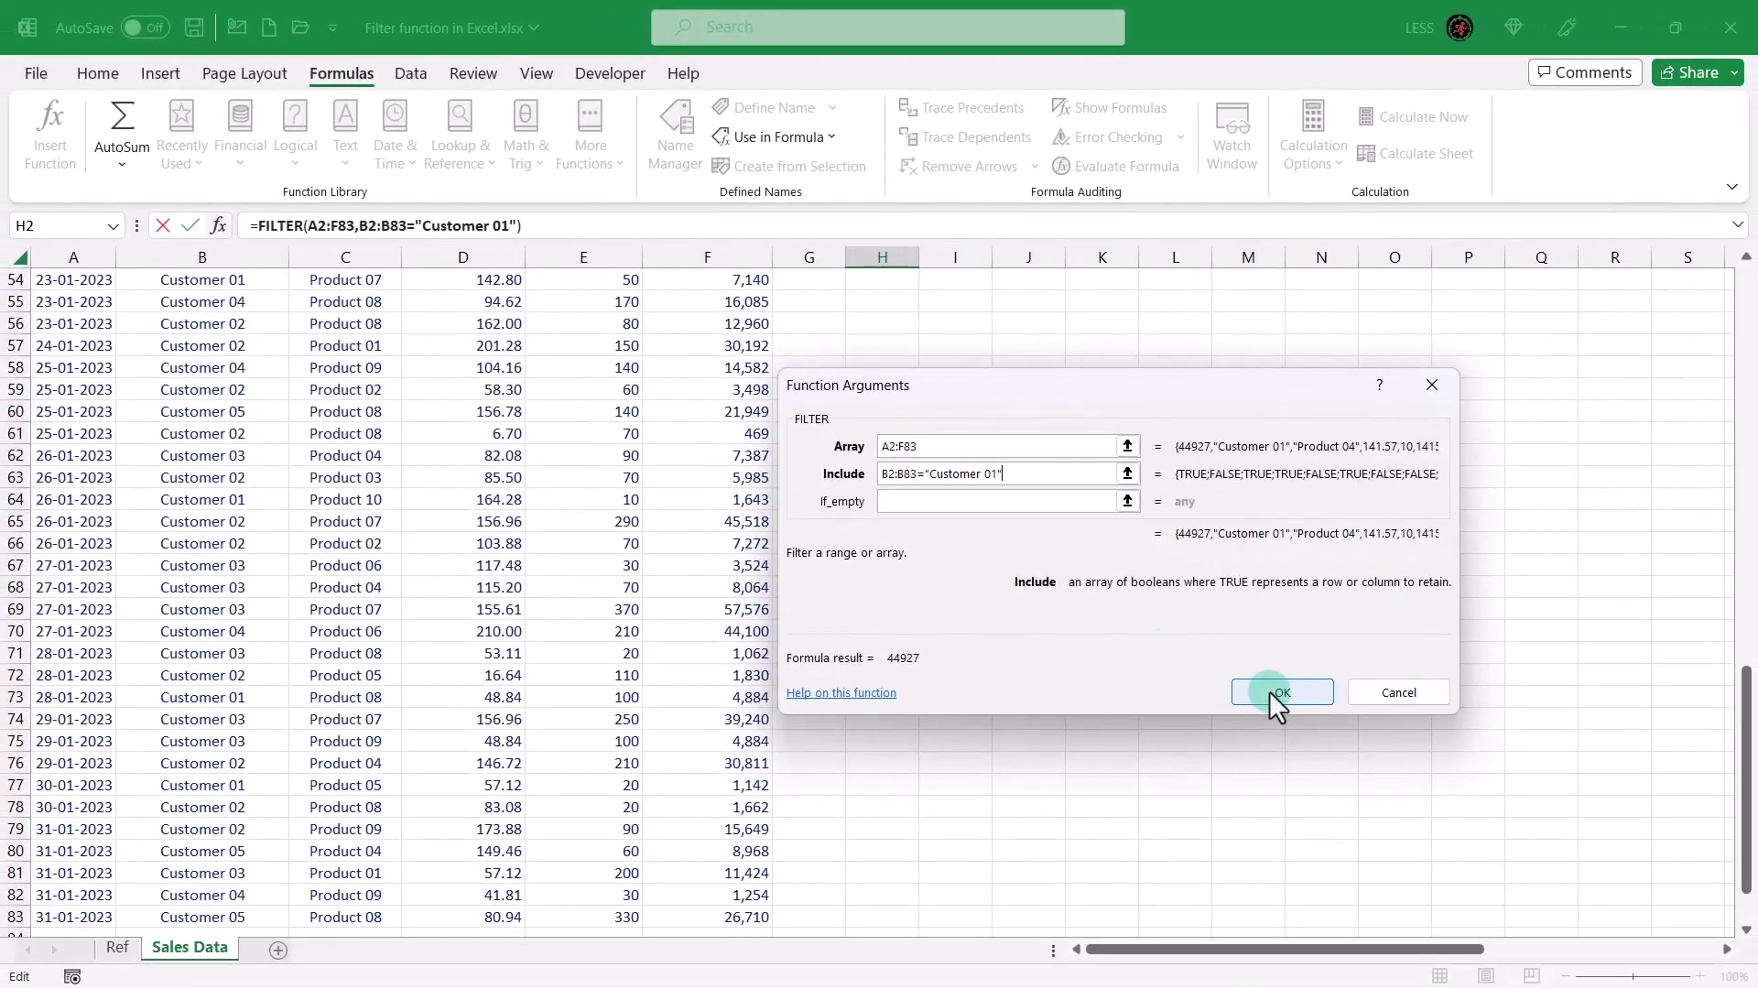
left_click(1269, 690)
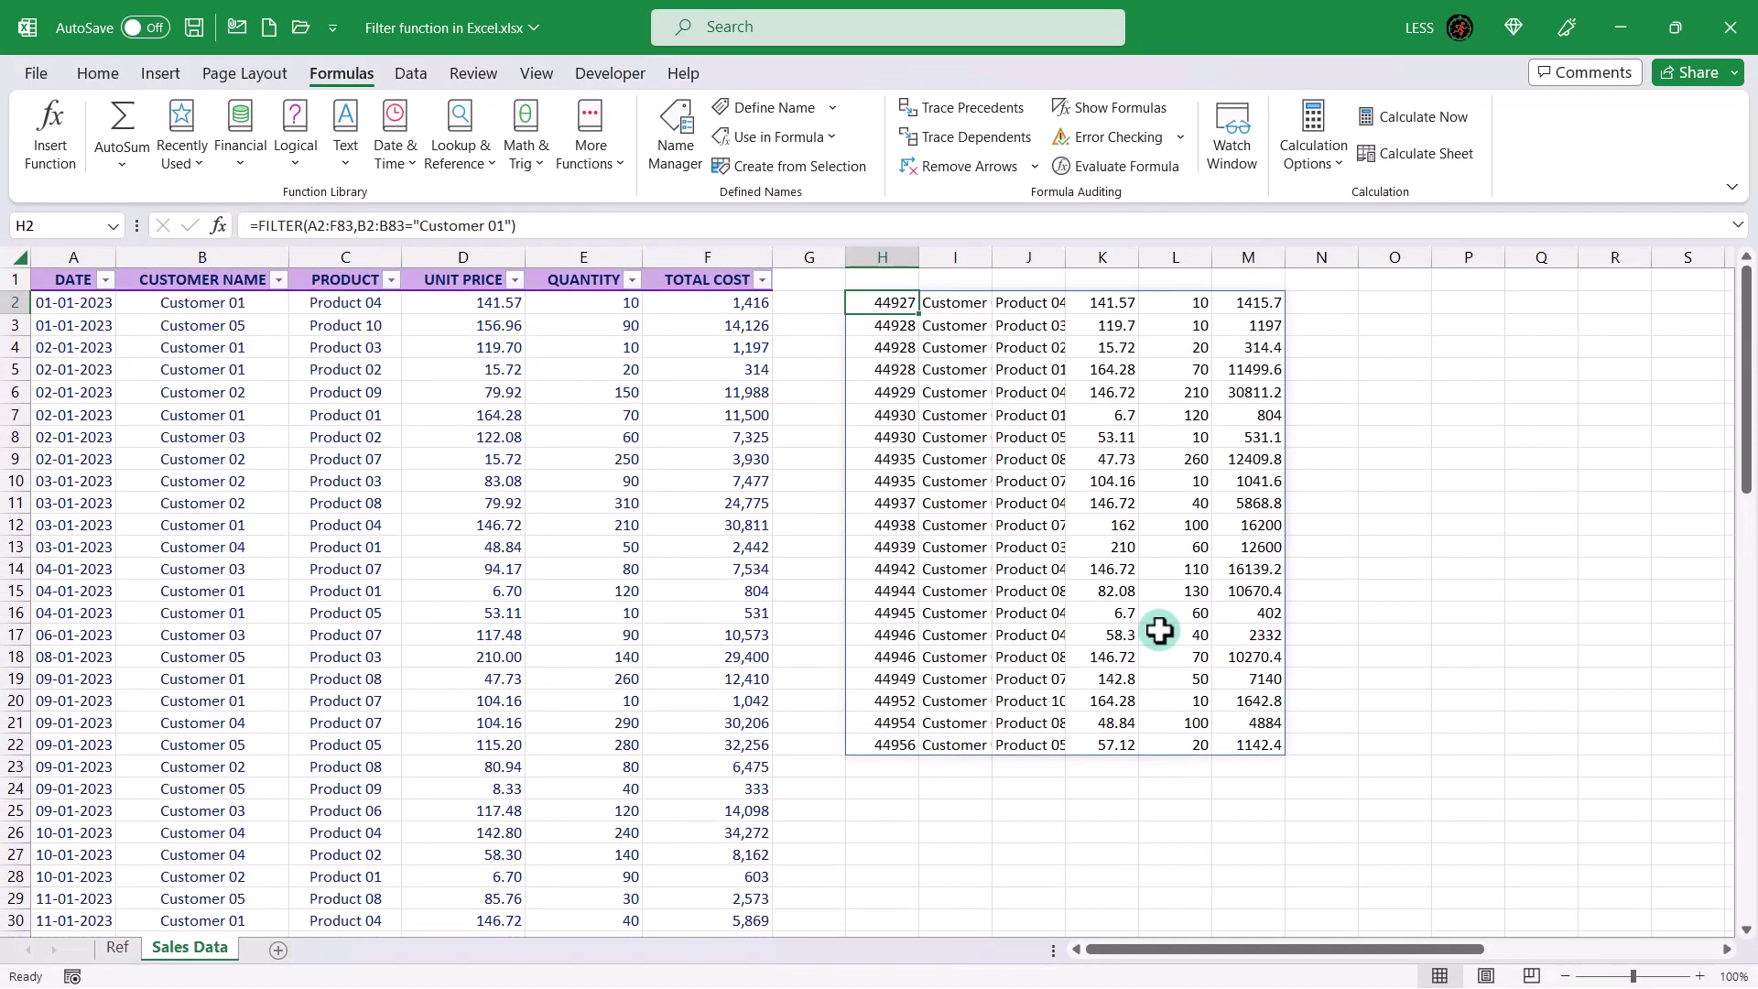
- Copy the formatting of A2:F2 onto H2:M29 and widen the result columns to fit their contents
left_click_drag(108, 304, 725, 316)
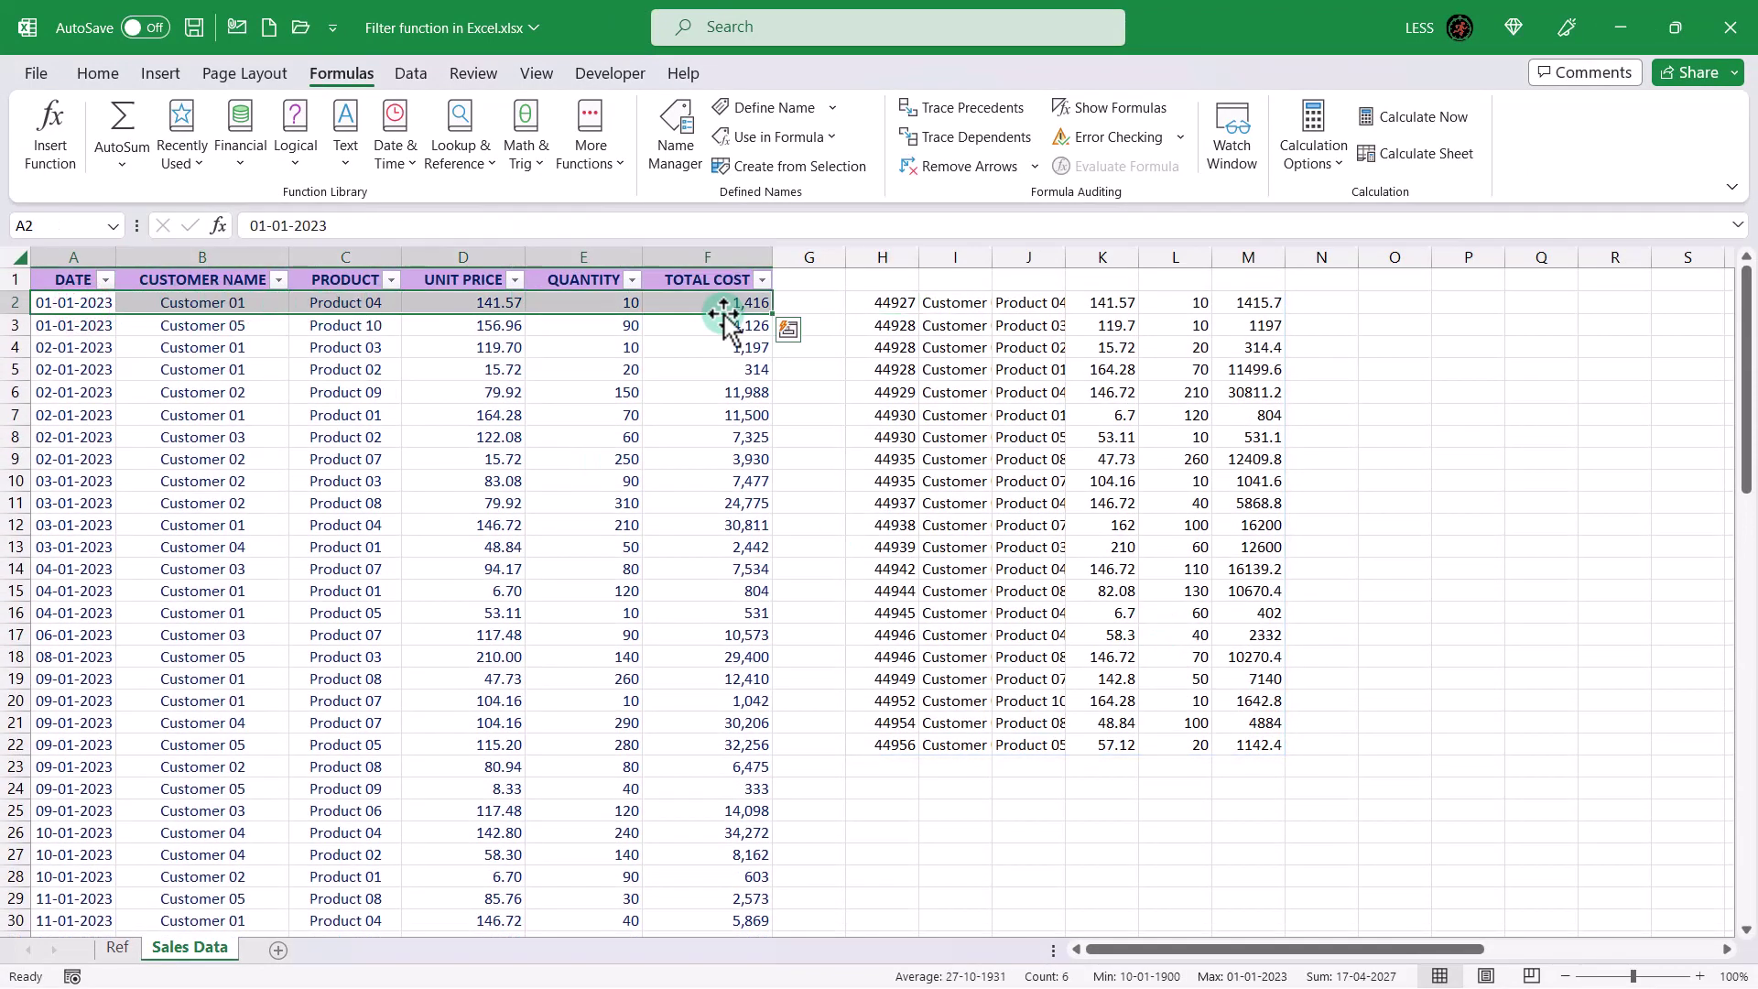
left_click(112, 73)
left_click(150, 165)
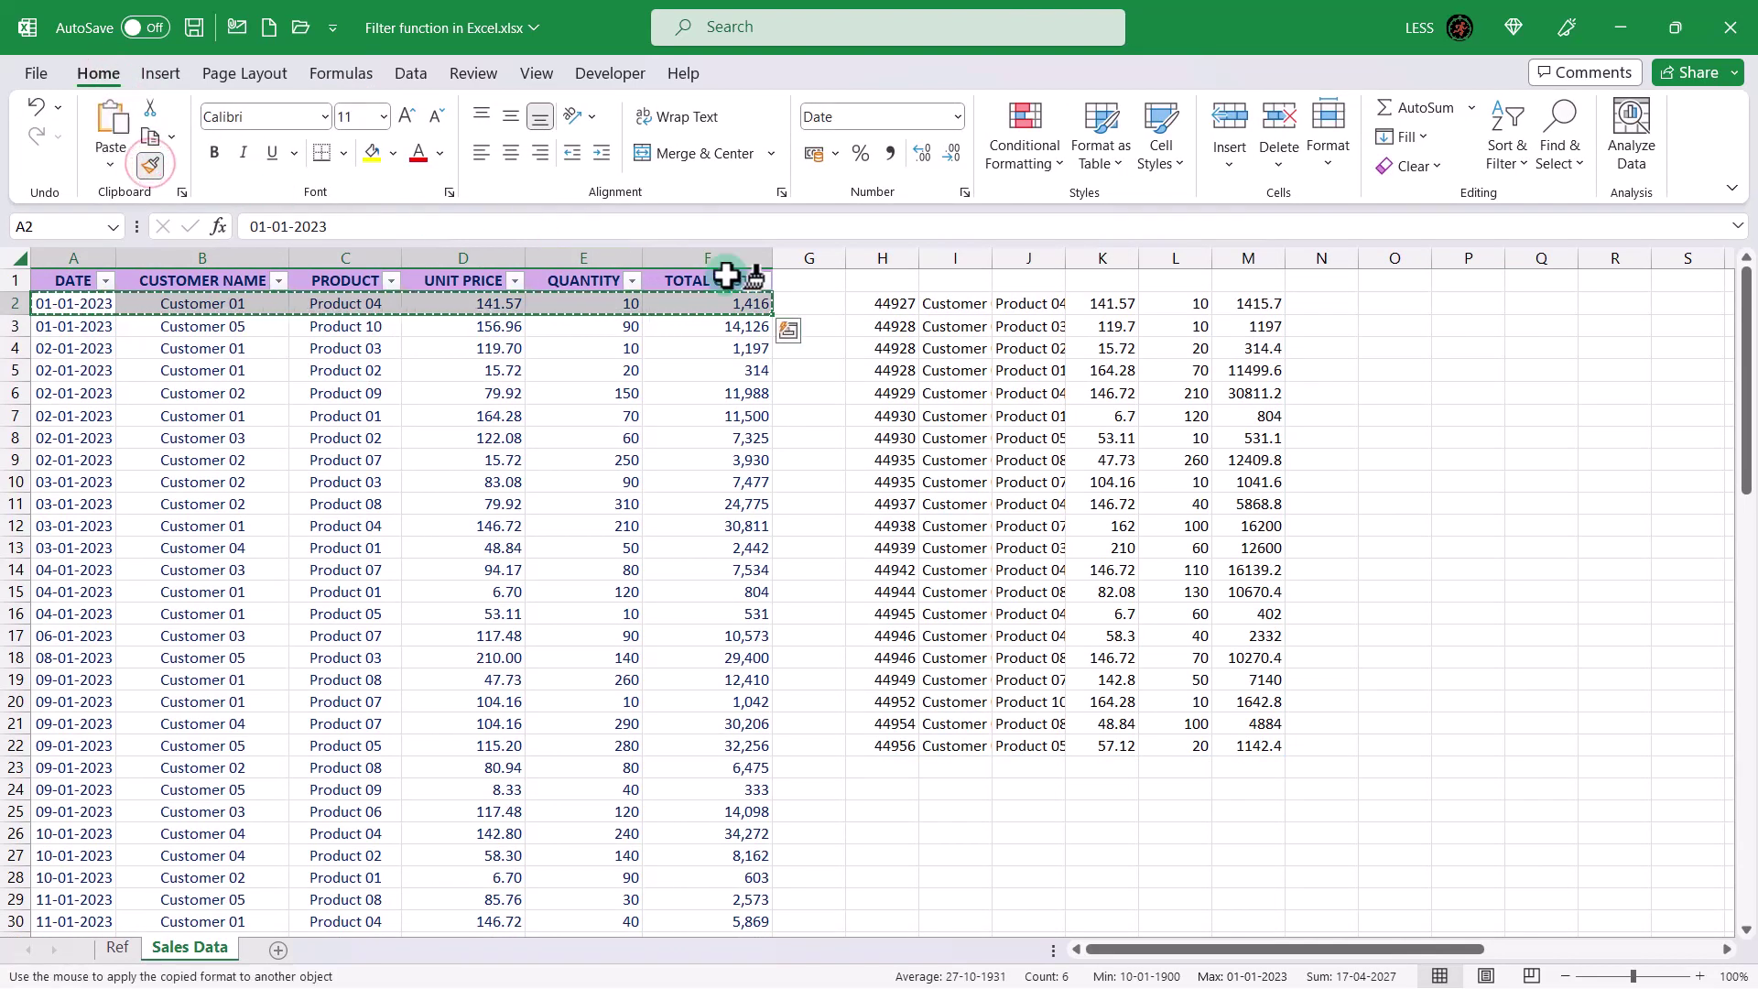
mouse_move(881, 305)
left_mouse_down()
mouse_move(1196, 471)
mouse_move(1263, 905)
left_mouse_up()
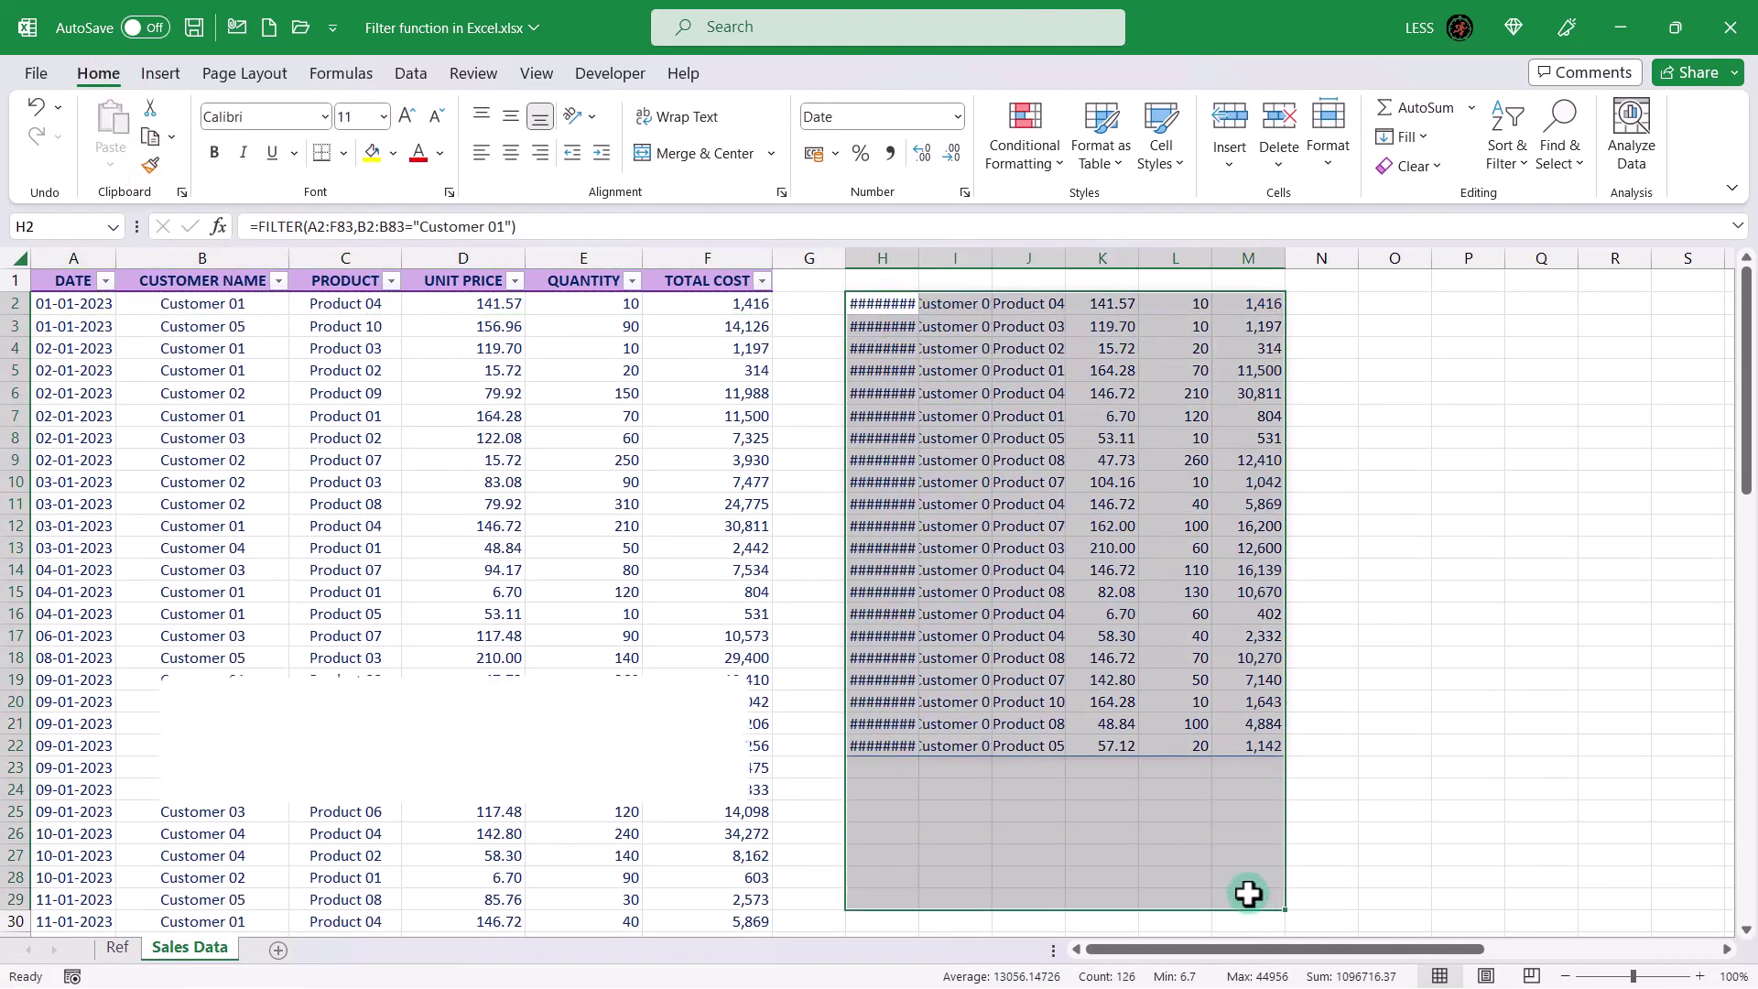
left_click_drag(917, 258, 1126, 265)
left_click(1003, 304)
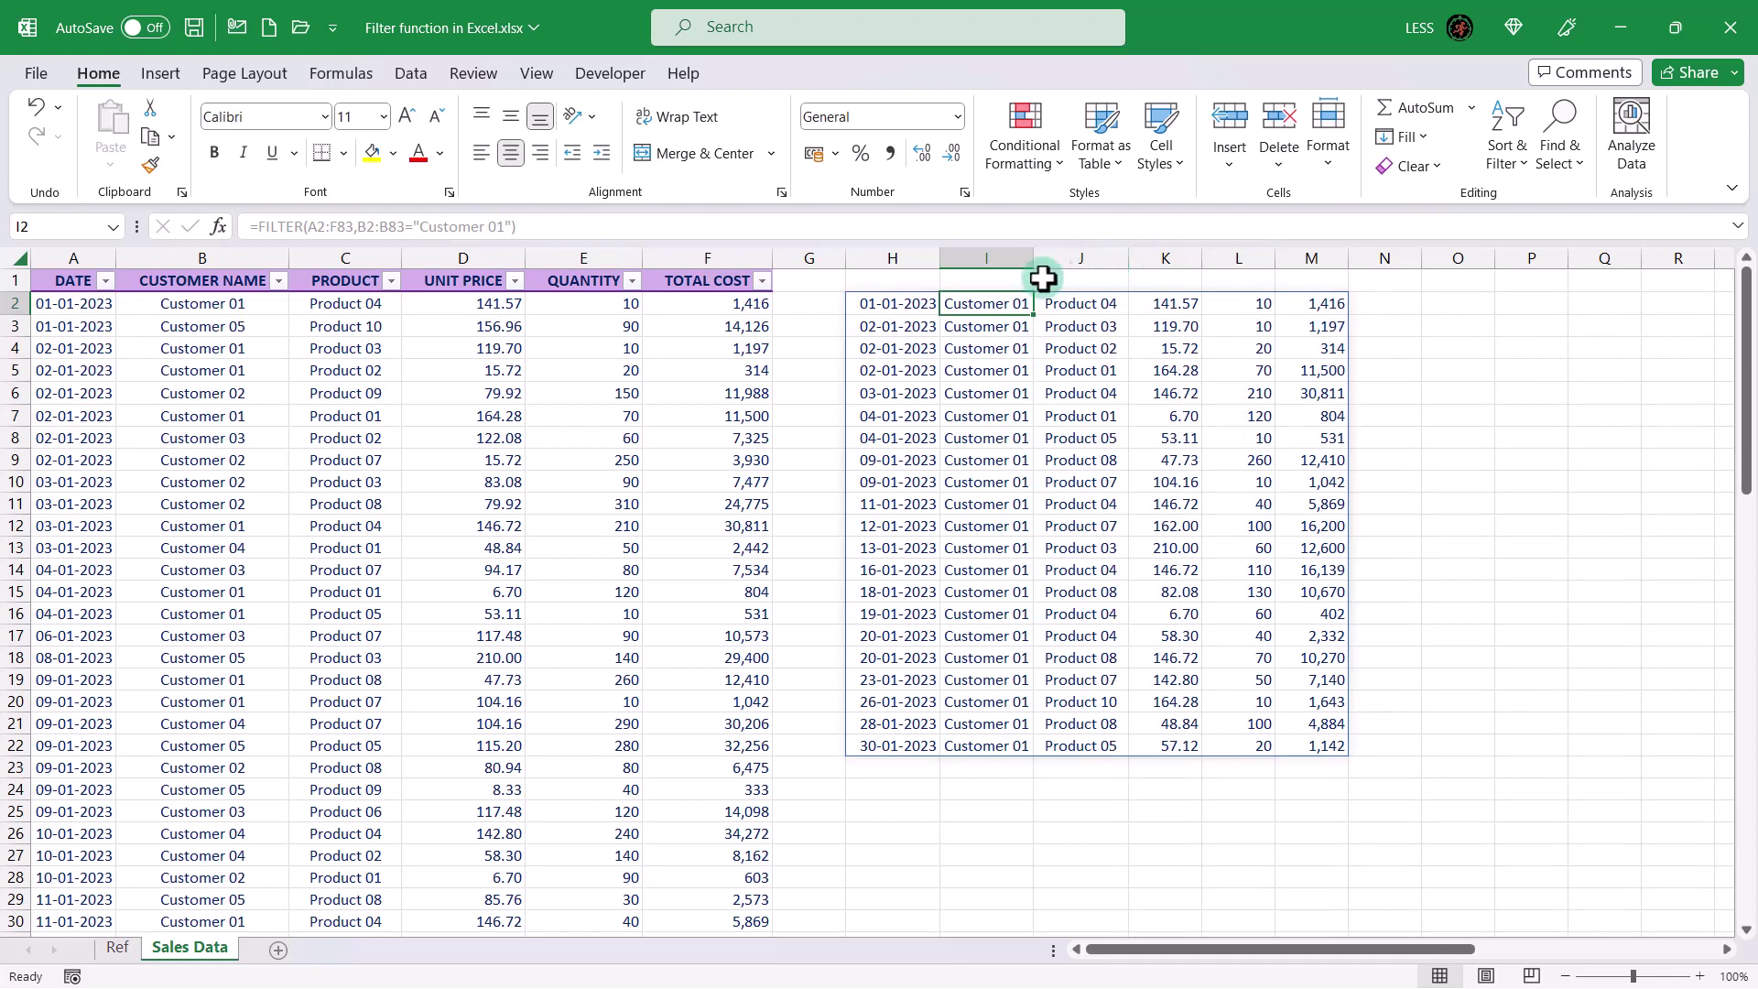
- Change the include condition of the FILTER formula in H2 to B2:B83="Customer 06"
left_click(897, 302)
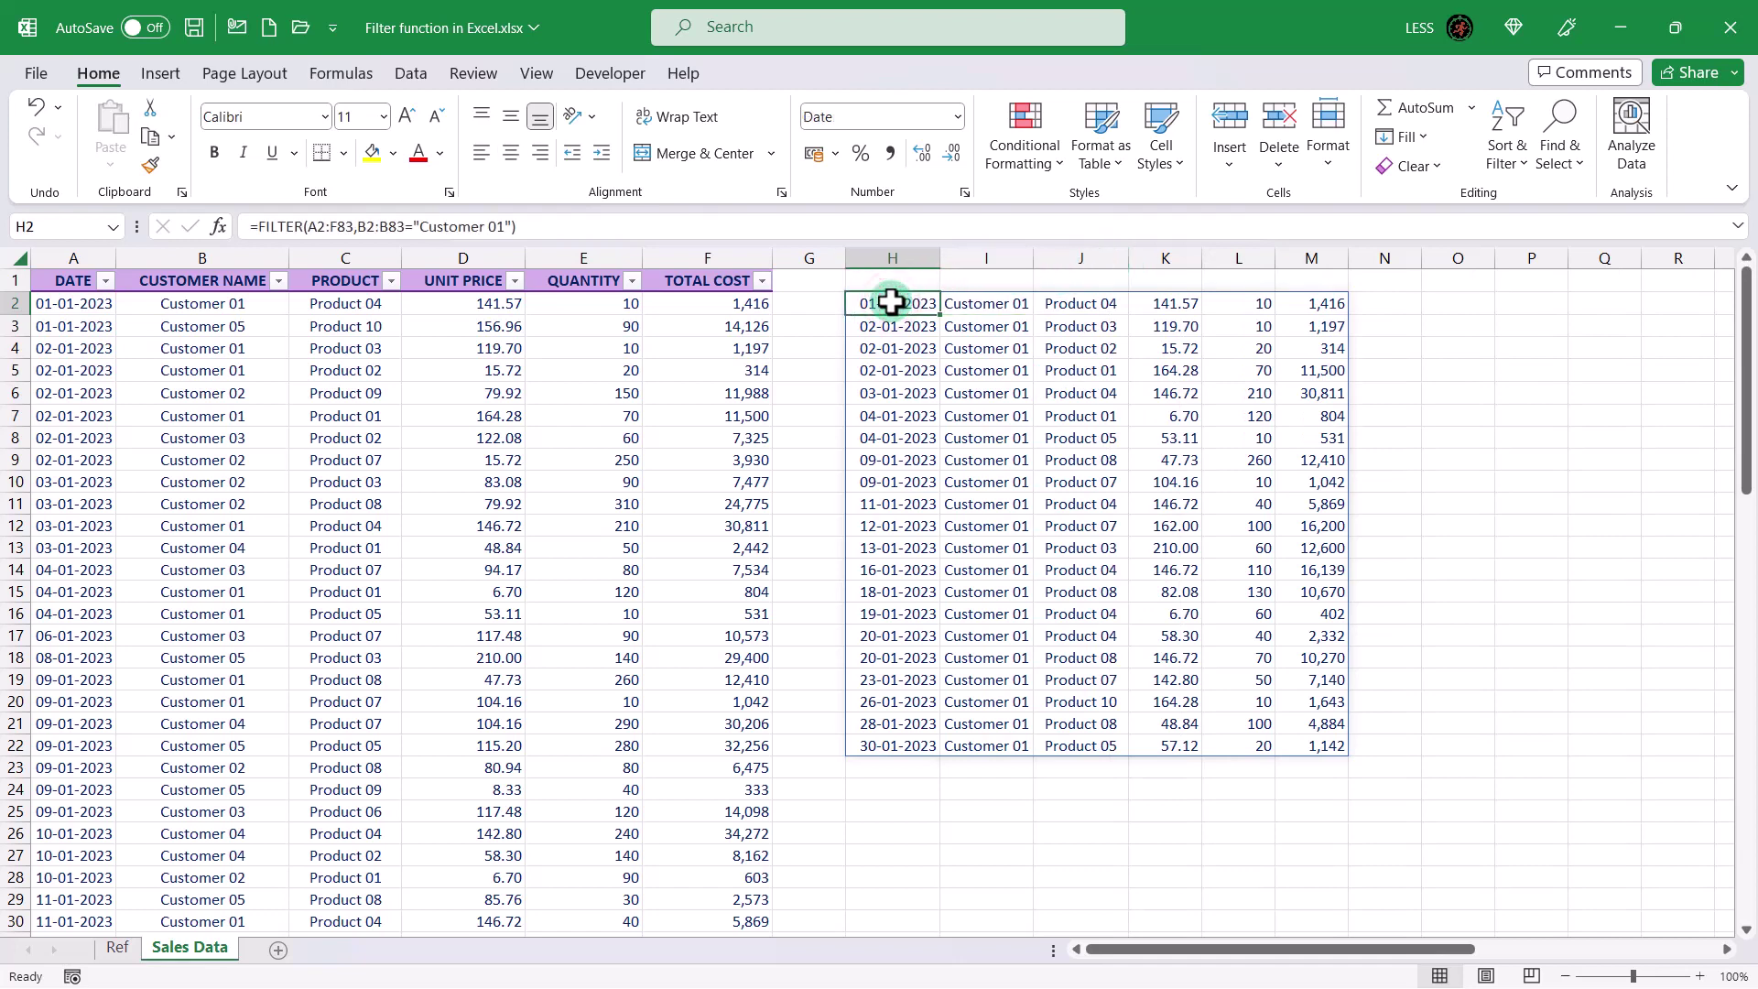
left_click(221, 226)
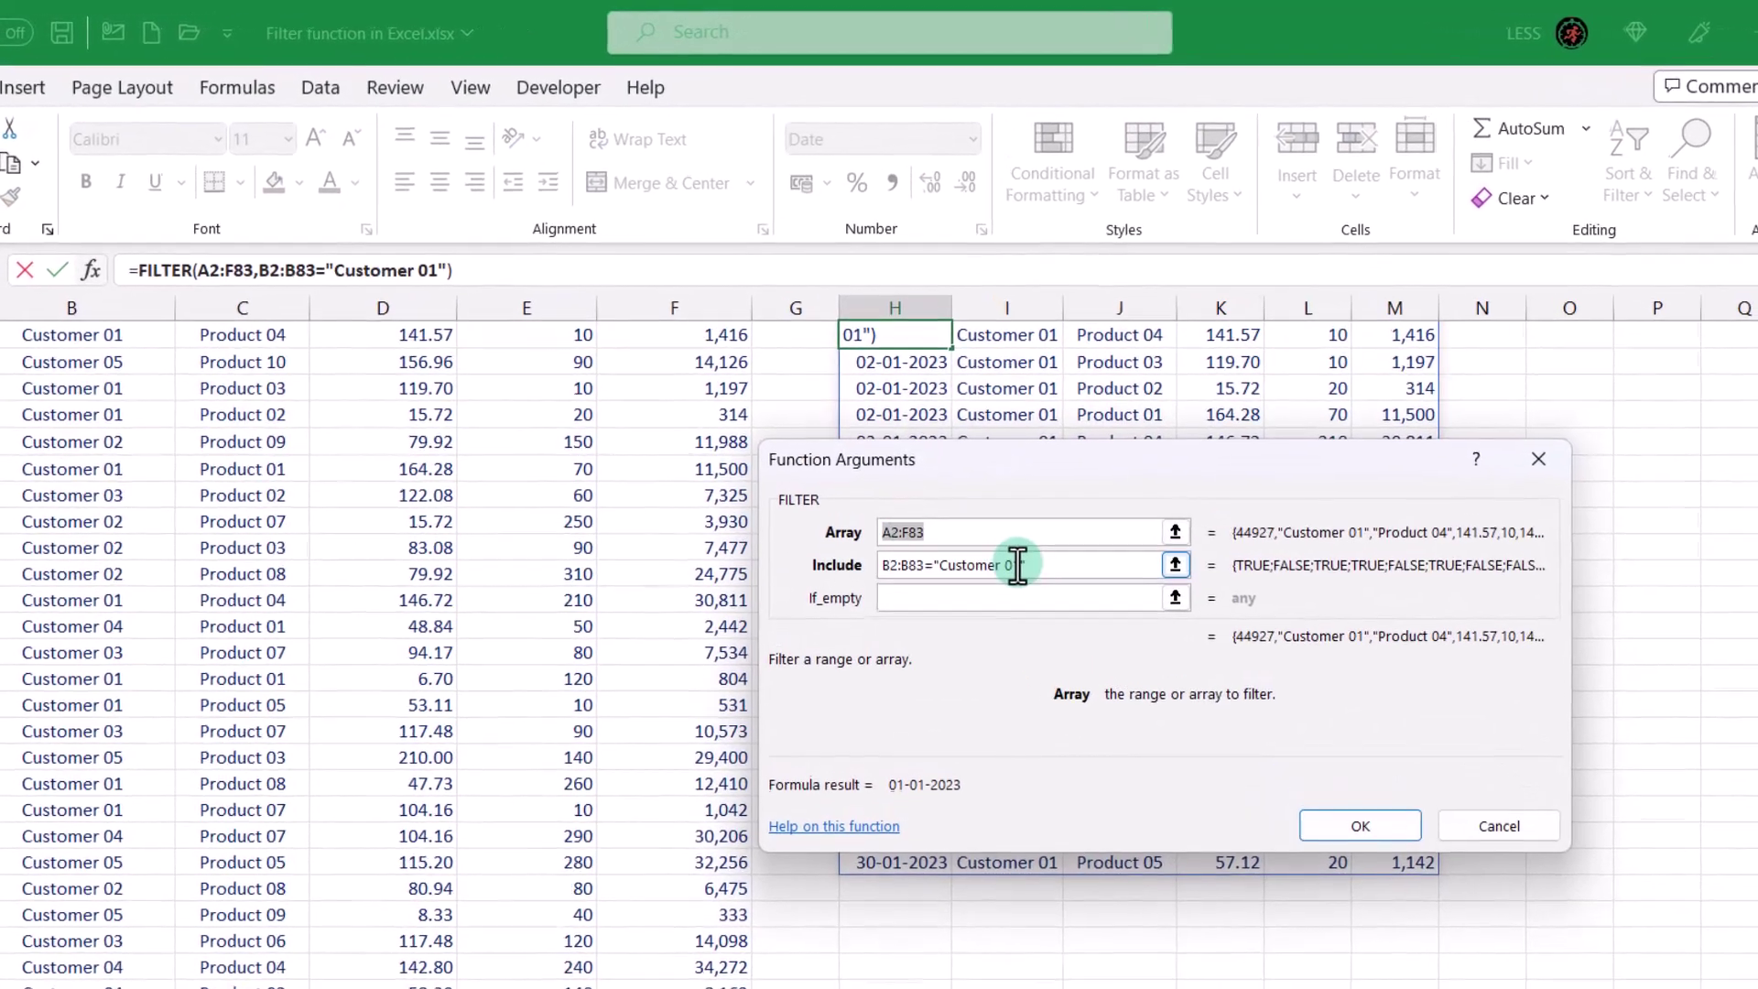
left_click(996, 474)
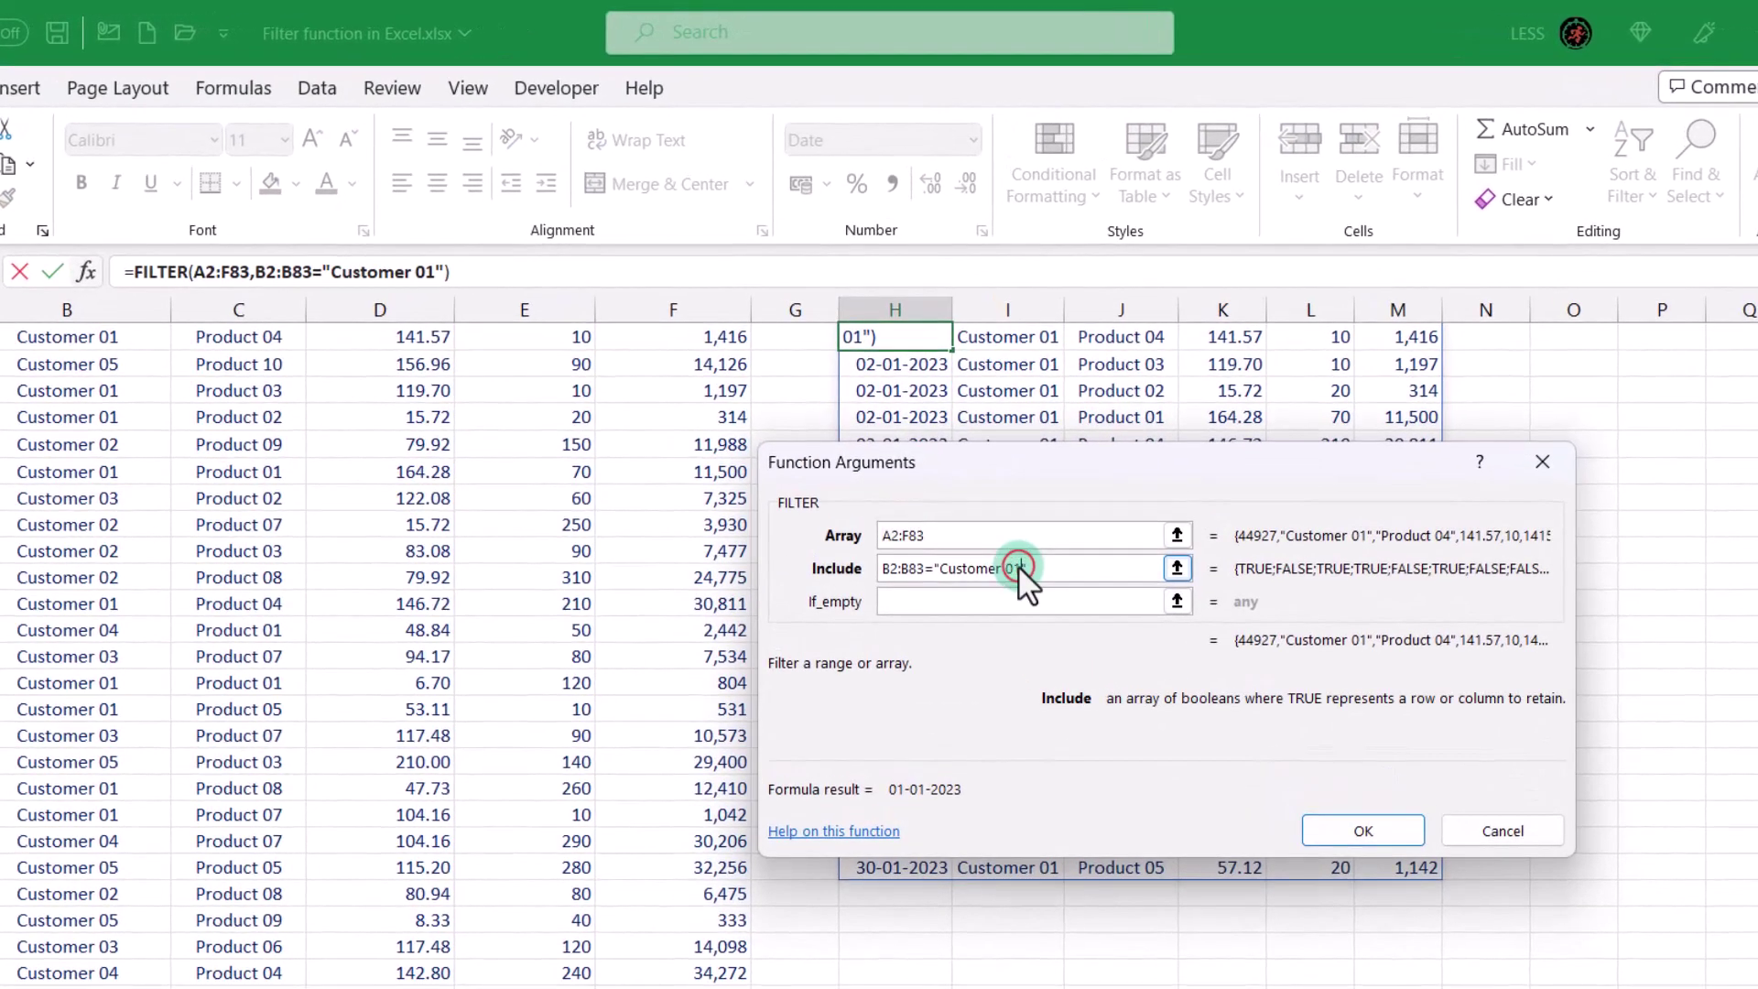
key("BackSpace")
type("6")
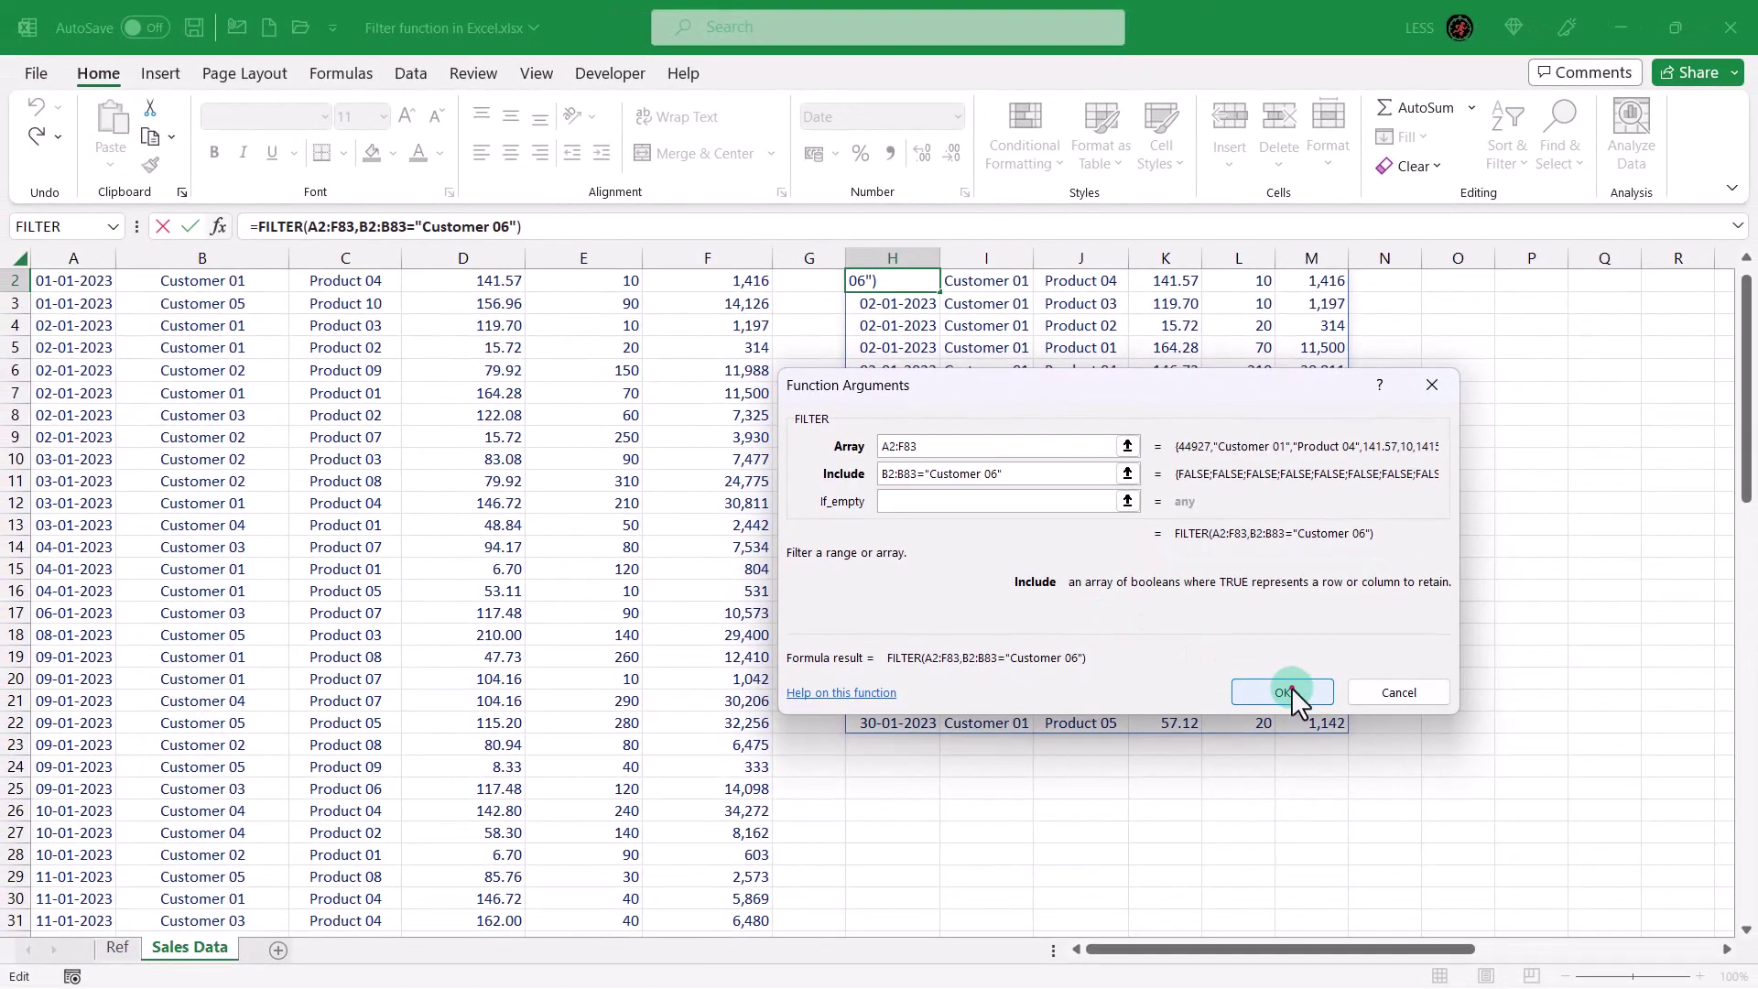
left_click(1284, 692)
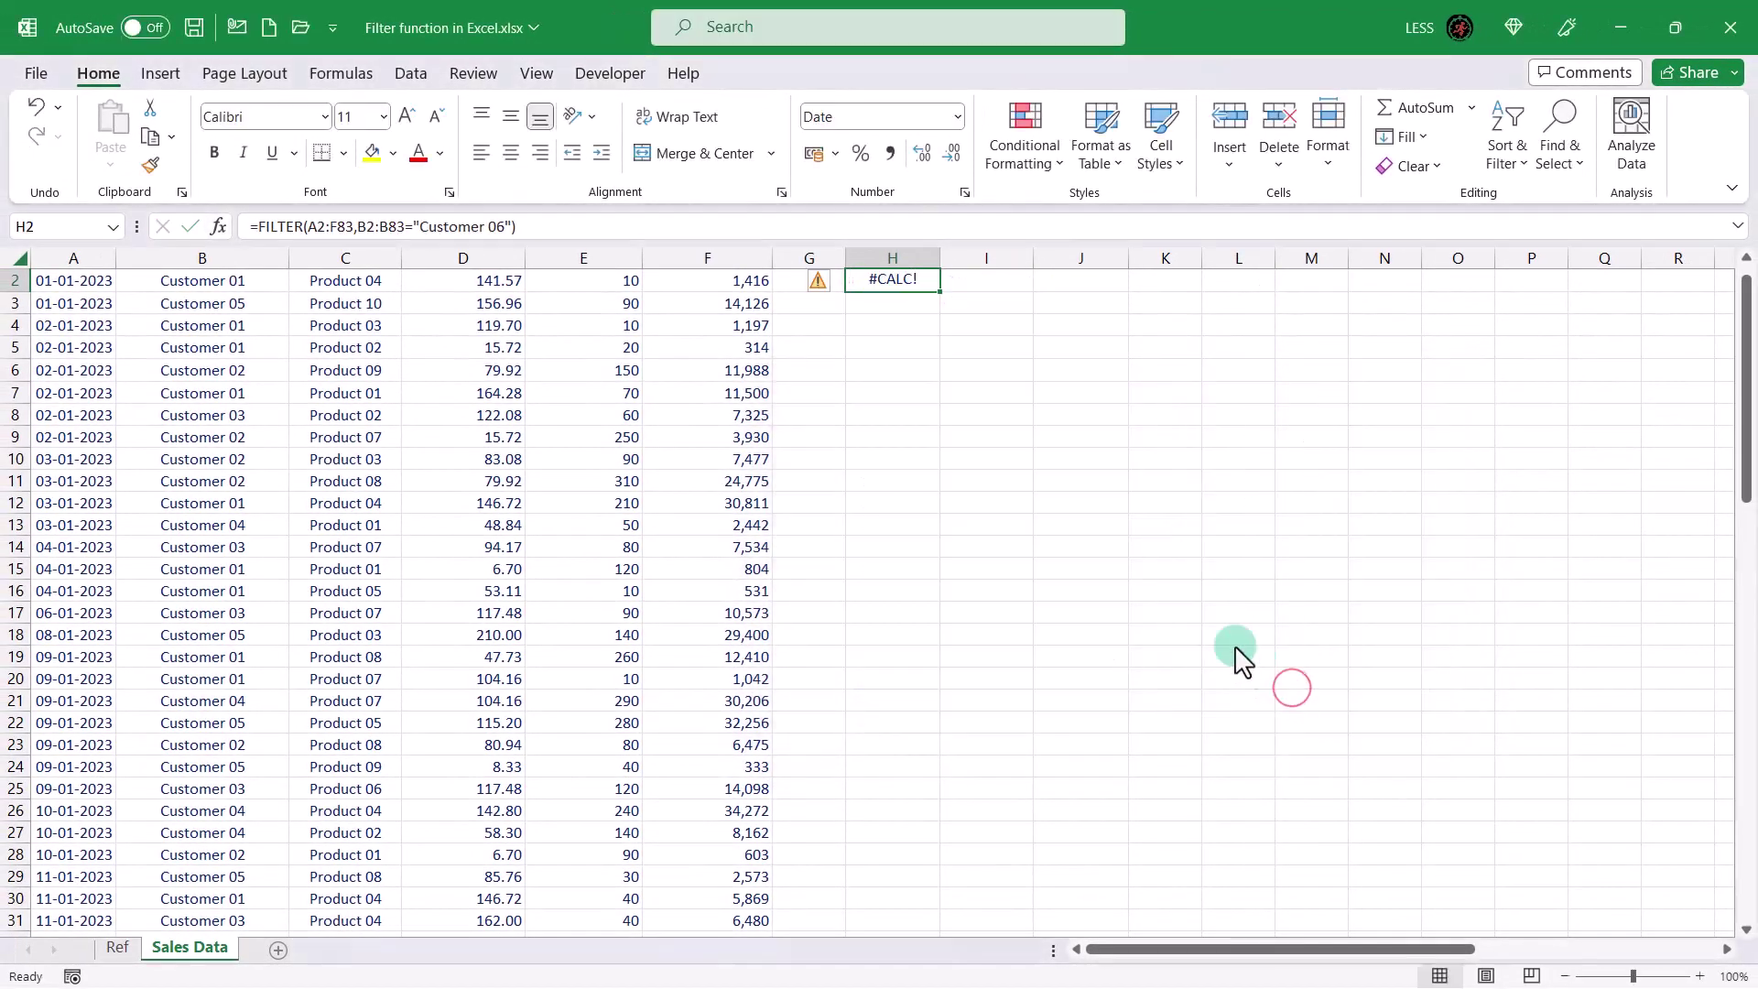
scroll(1048, 502, "up", 1)
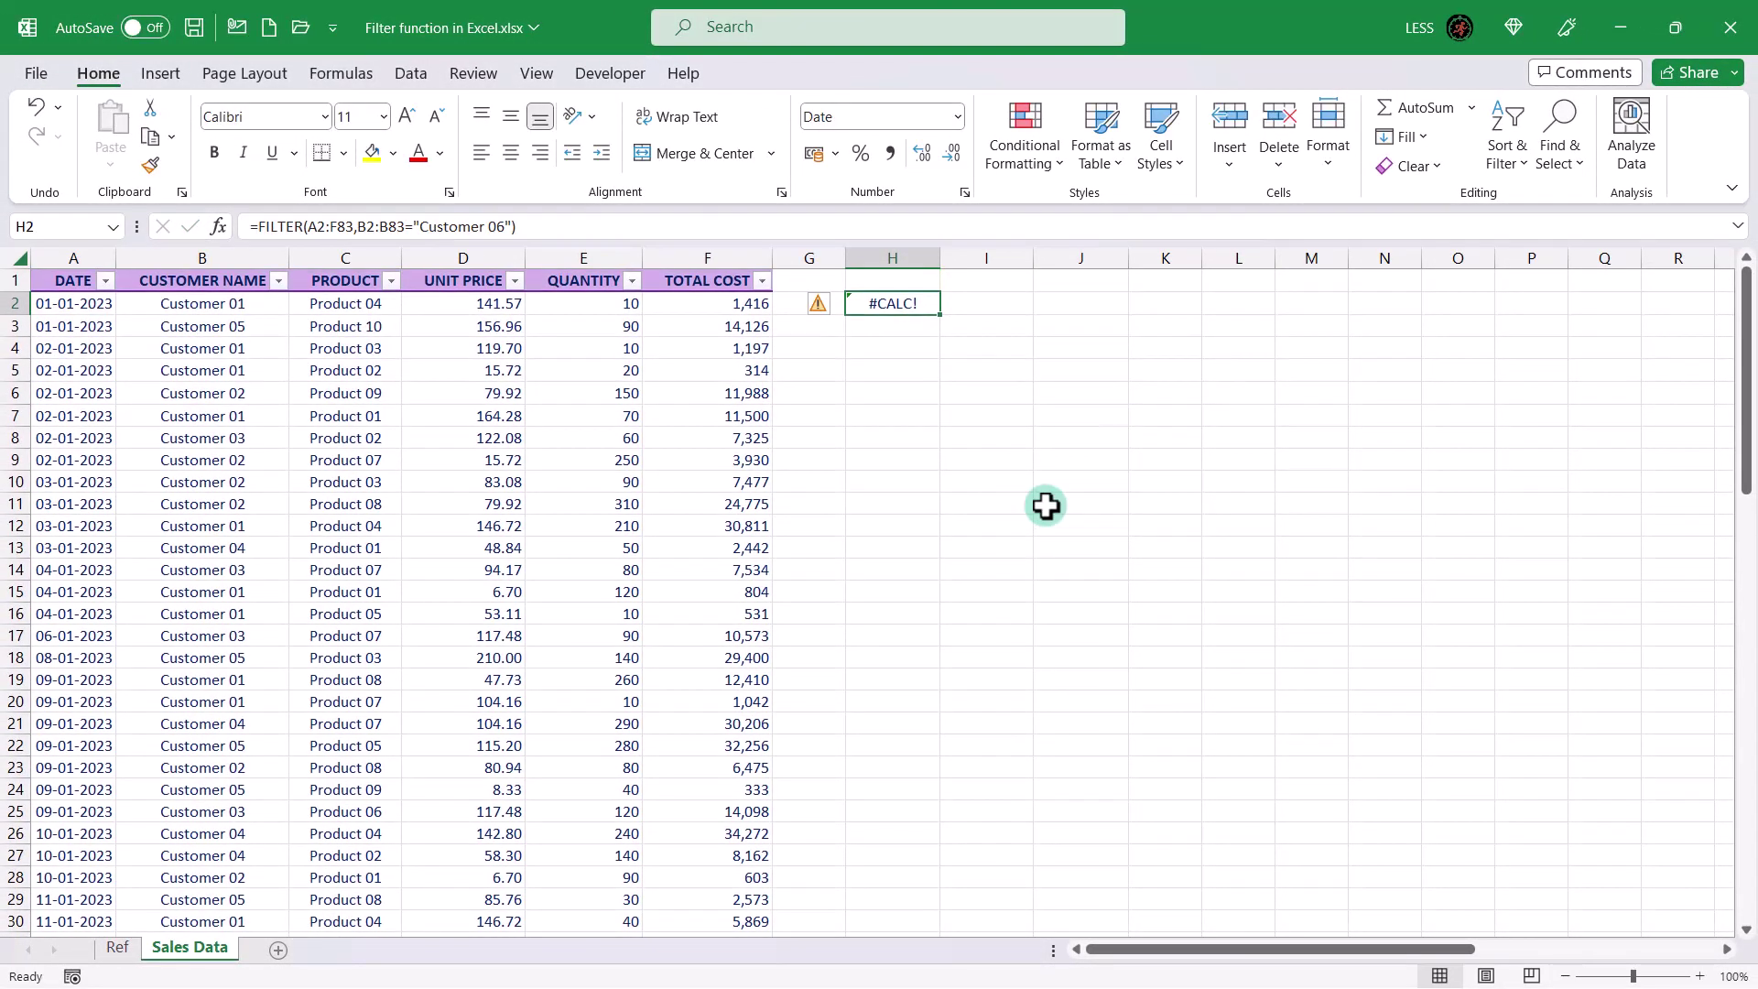
- Check the error details for H2 and set the FILTER formula's if_empty argument to "No record found"
left_click(818, 303)
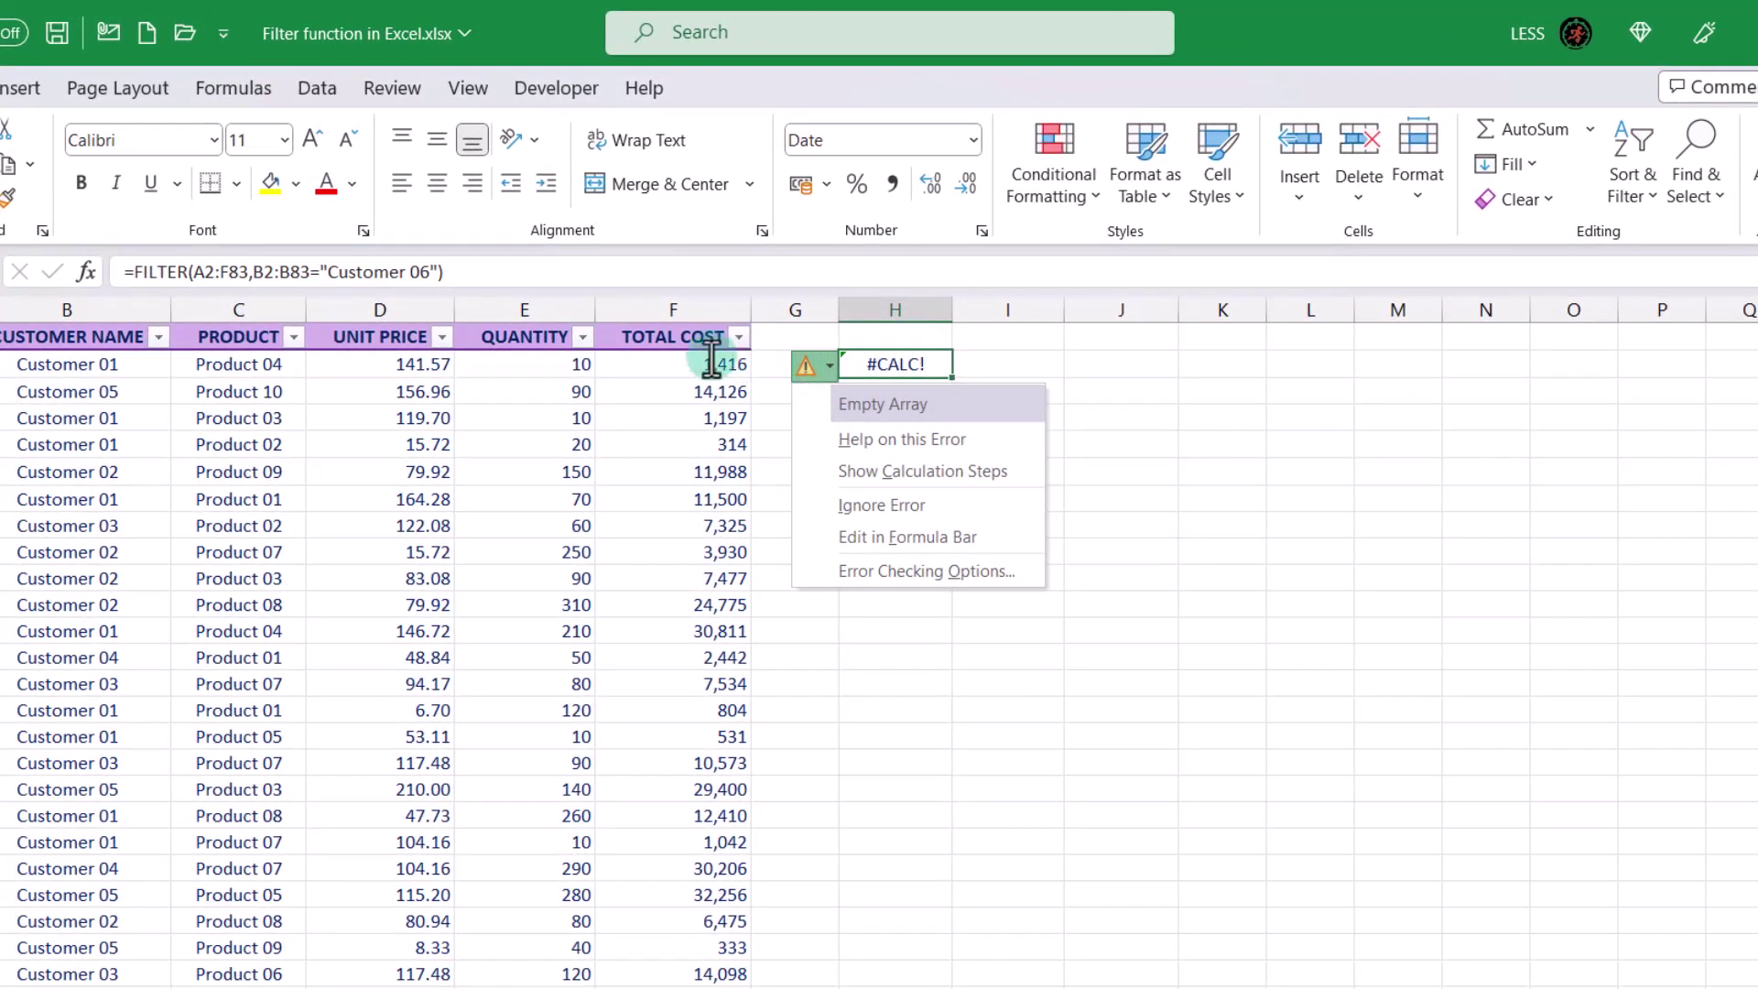
left_click(88, 271)
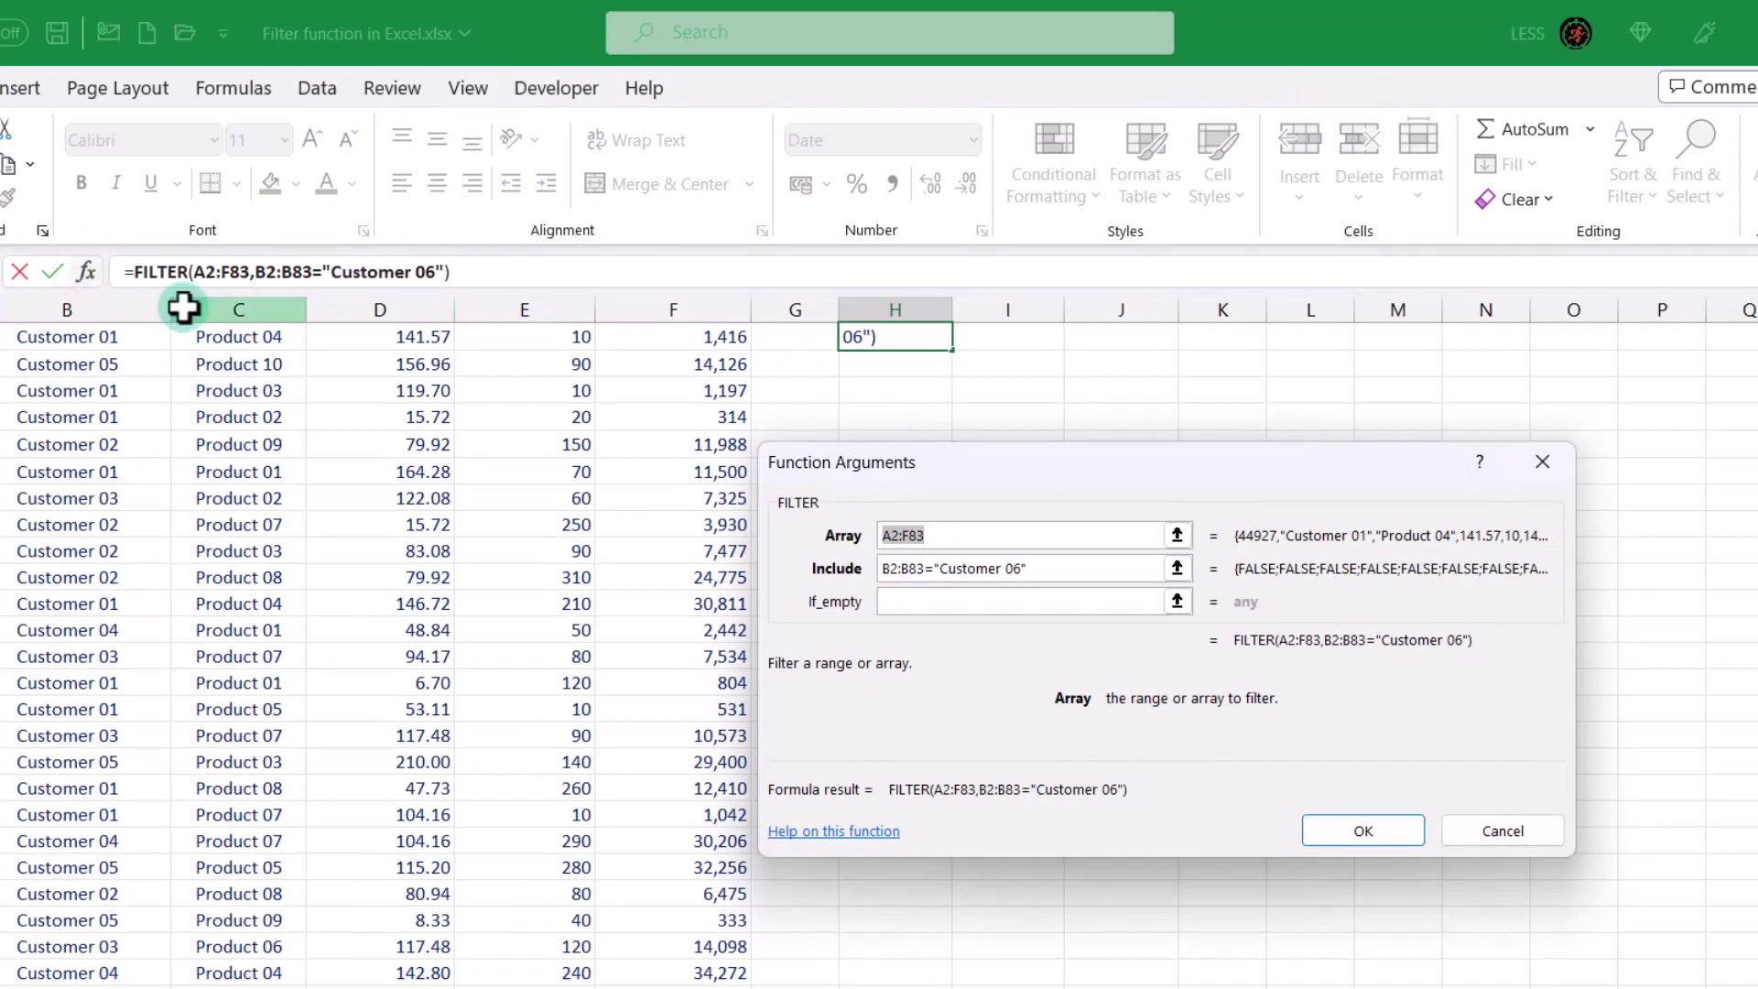
left_click(916, 602)
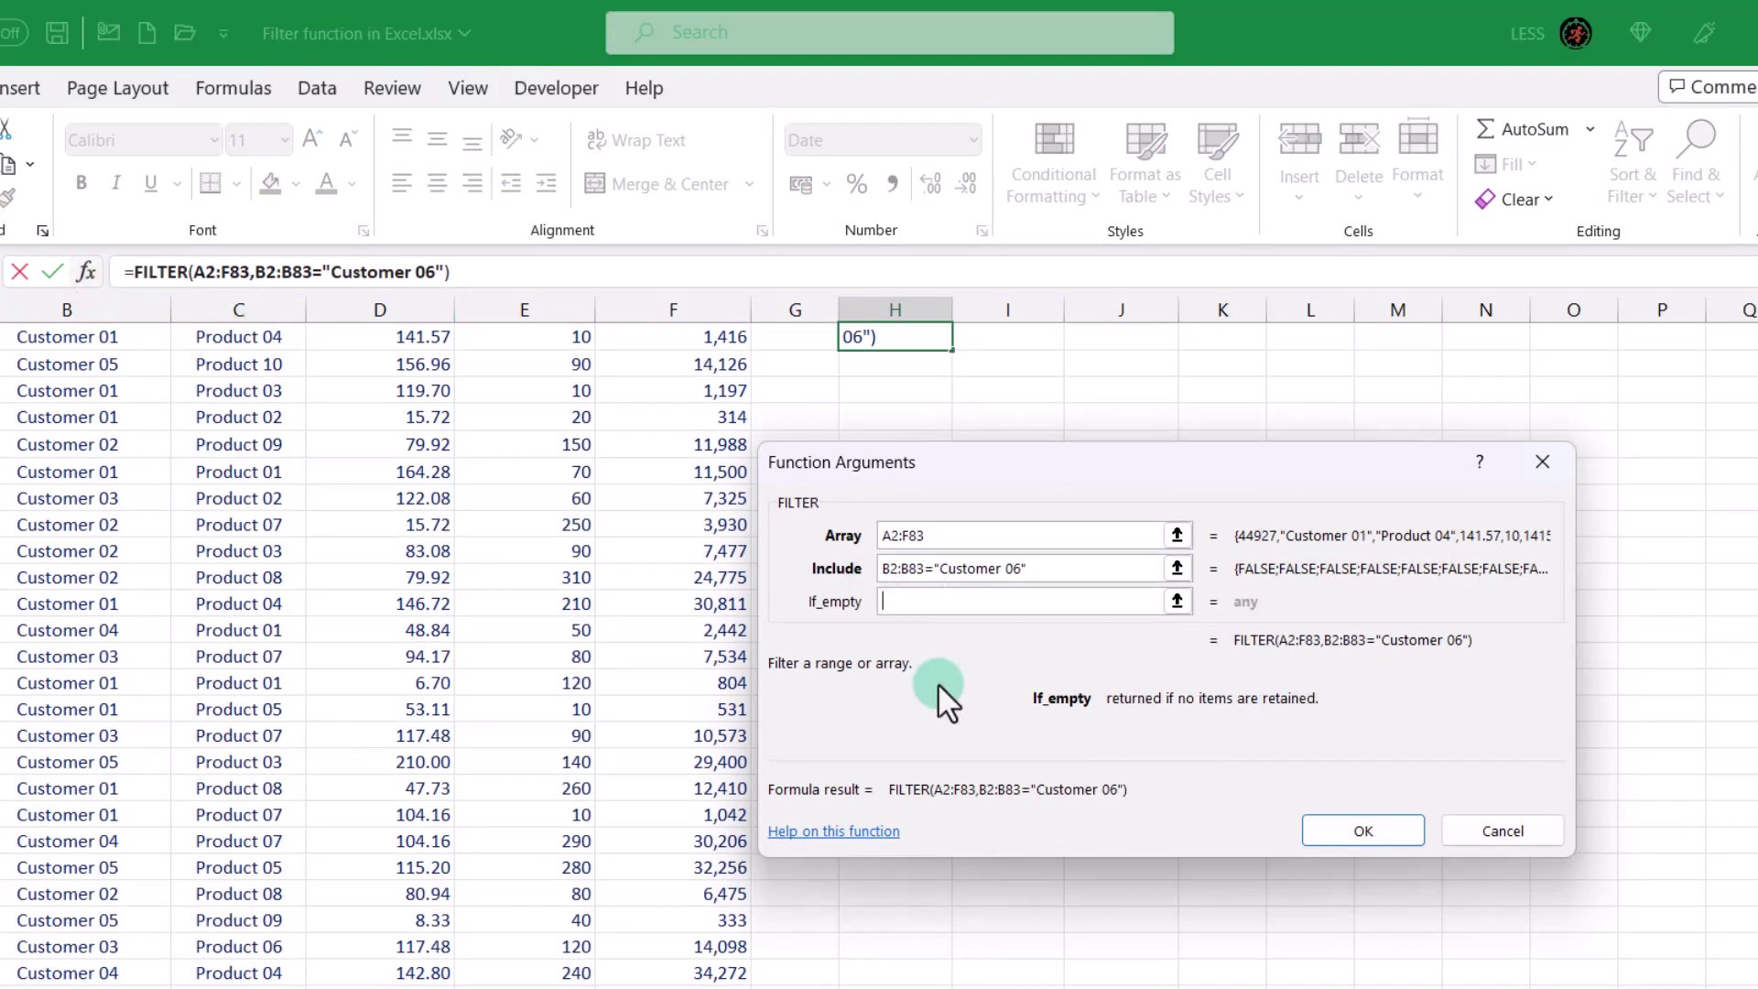
type("\"N")
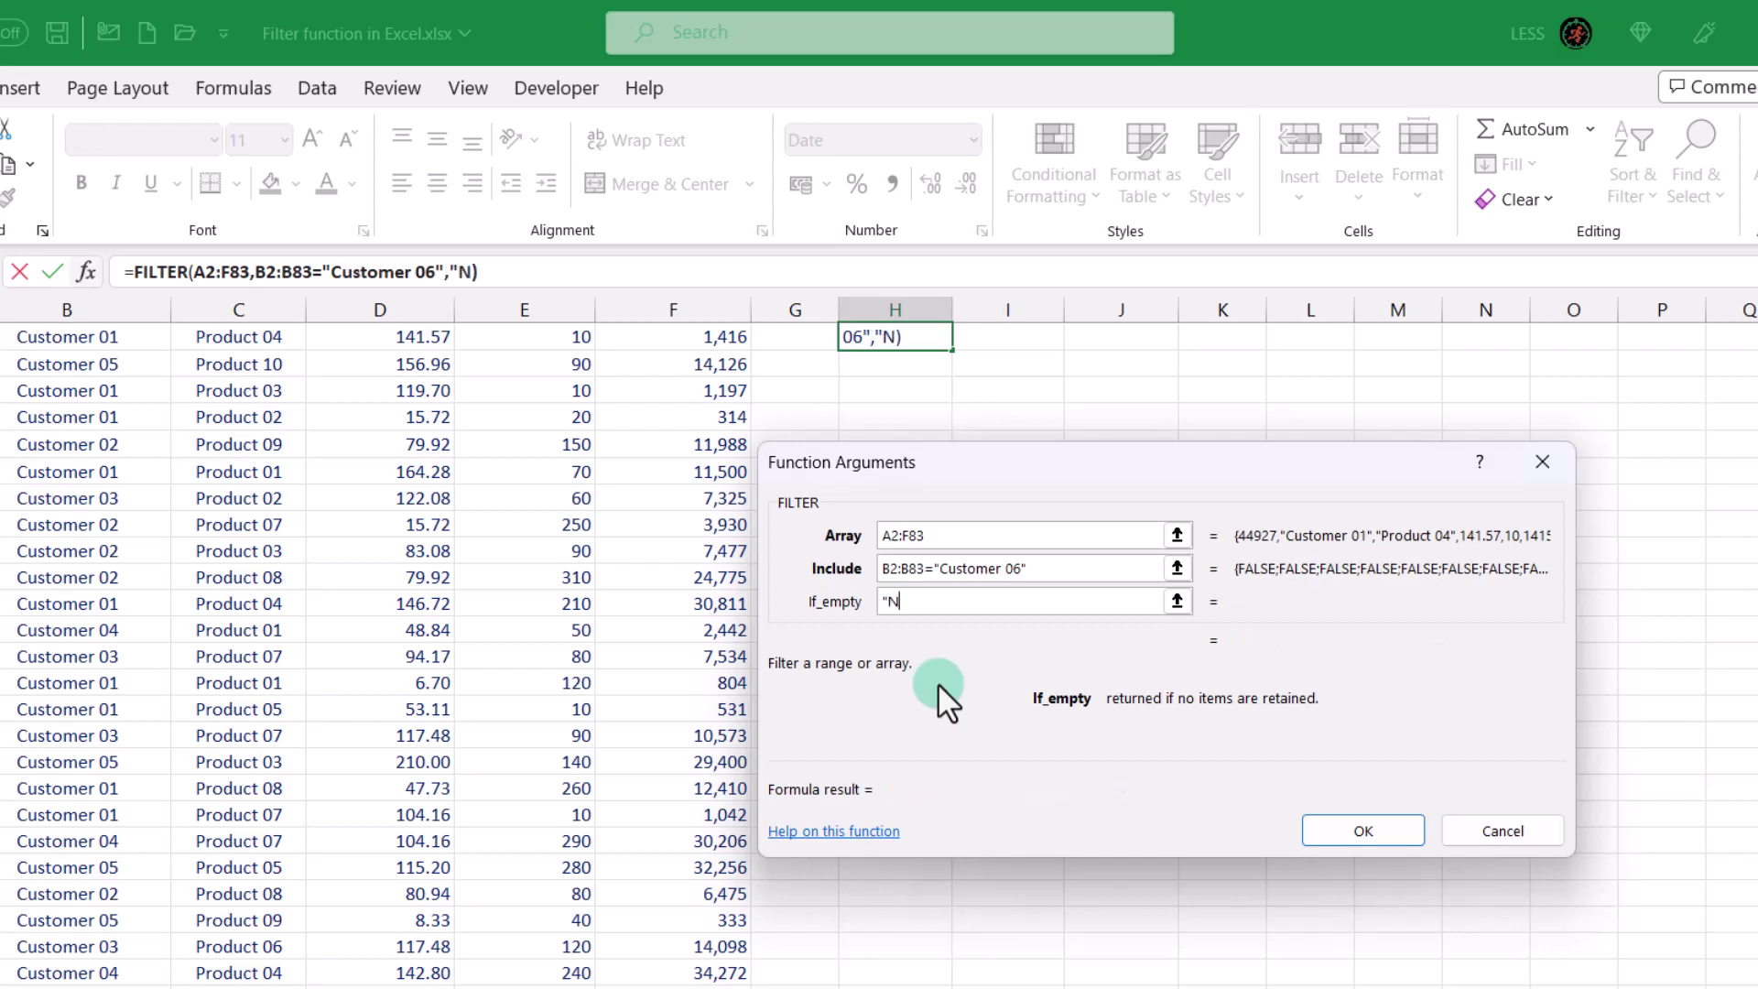
type("o record foun")
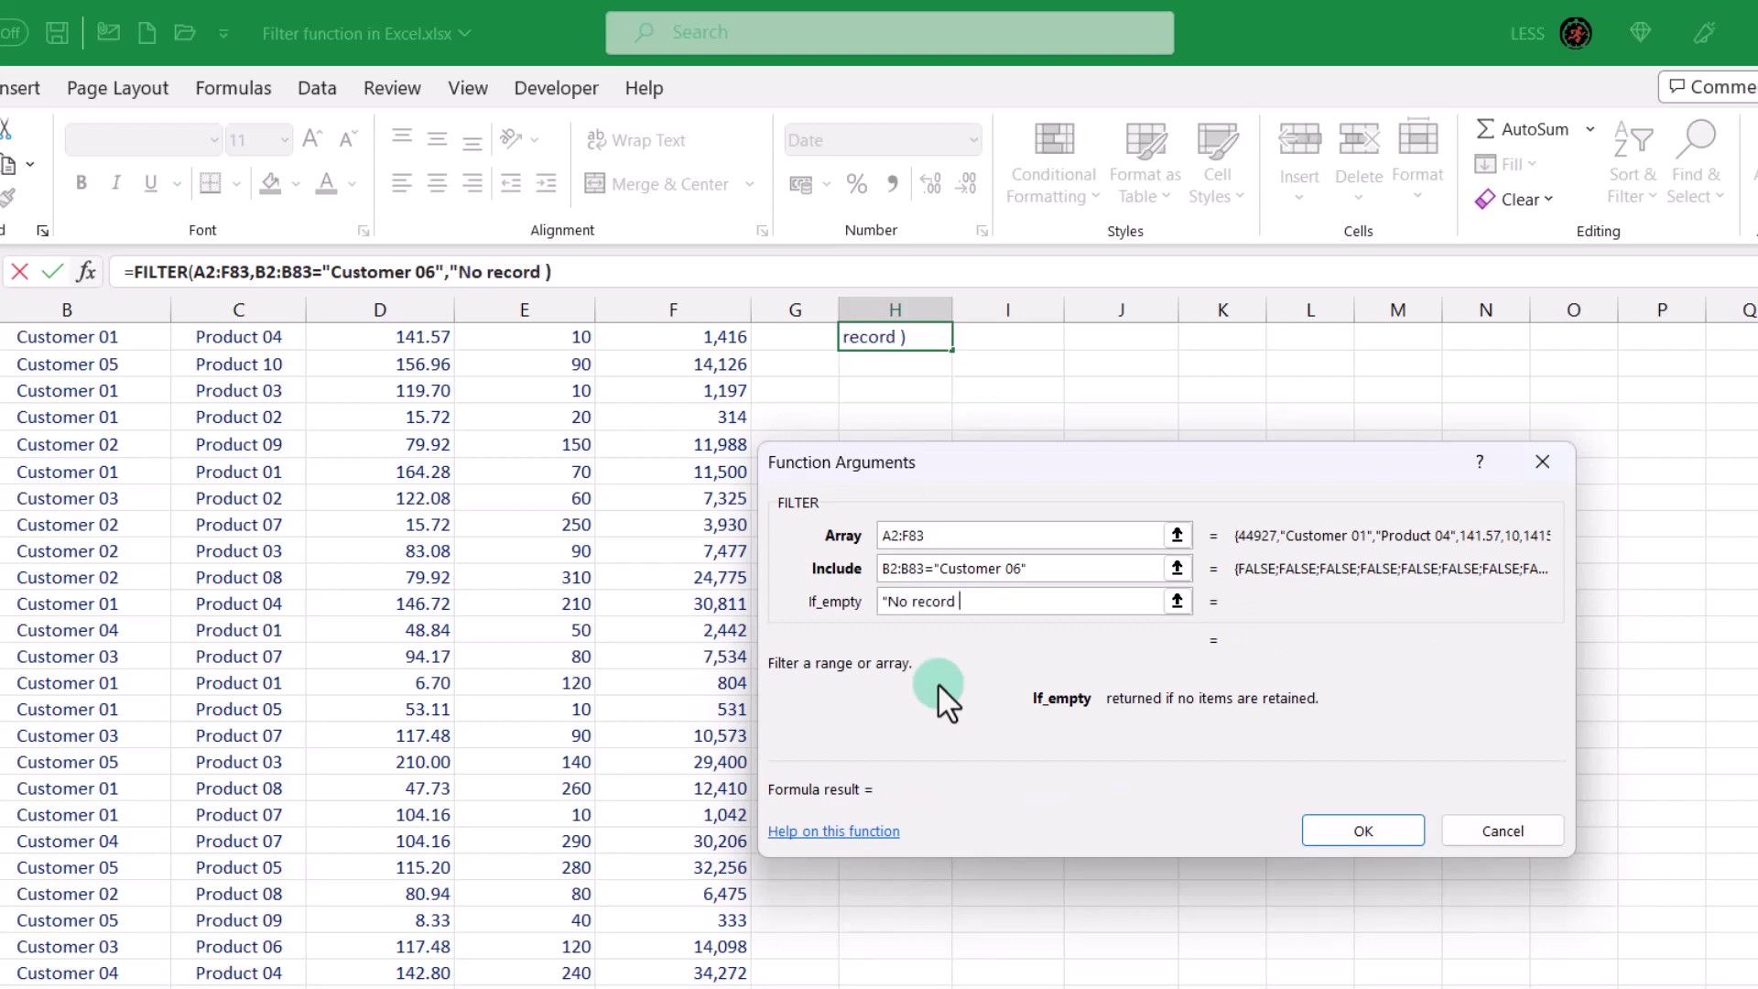
type("d\"")
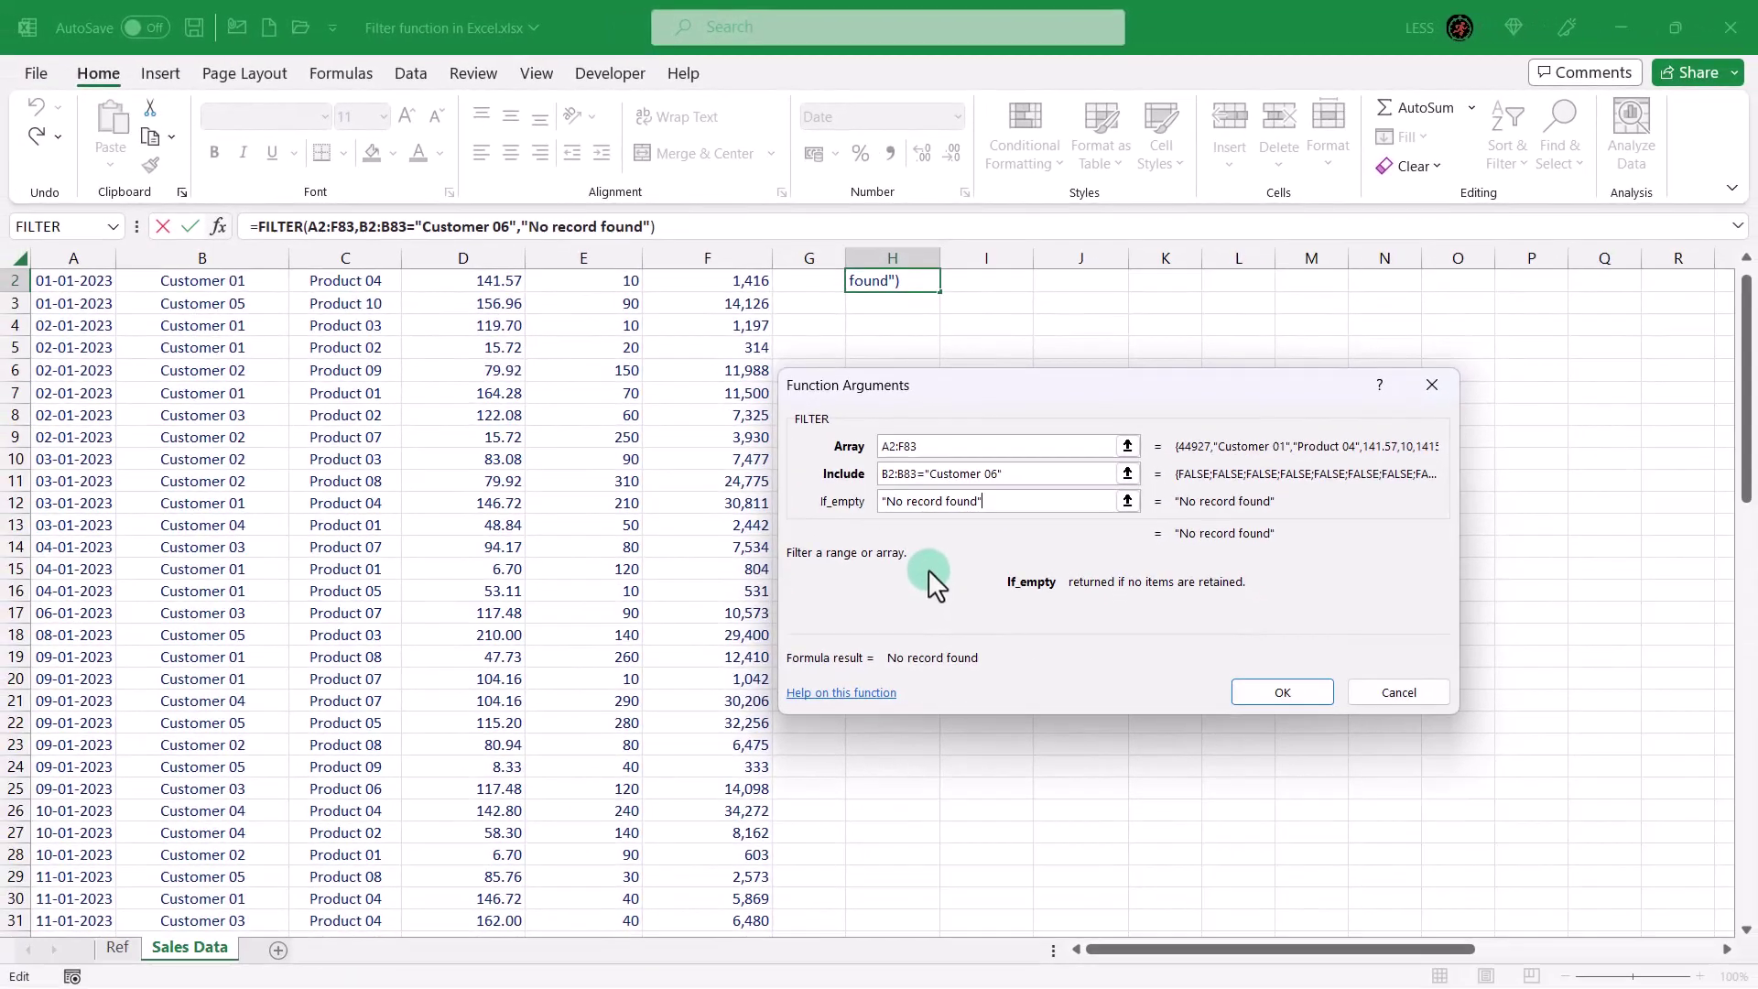
left_click(1280, 692)
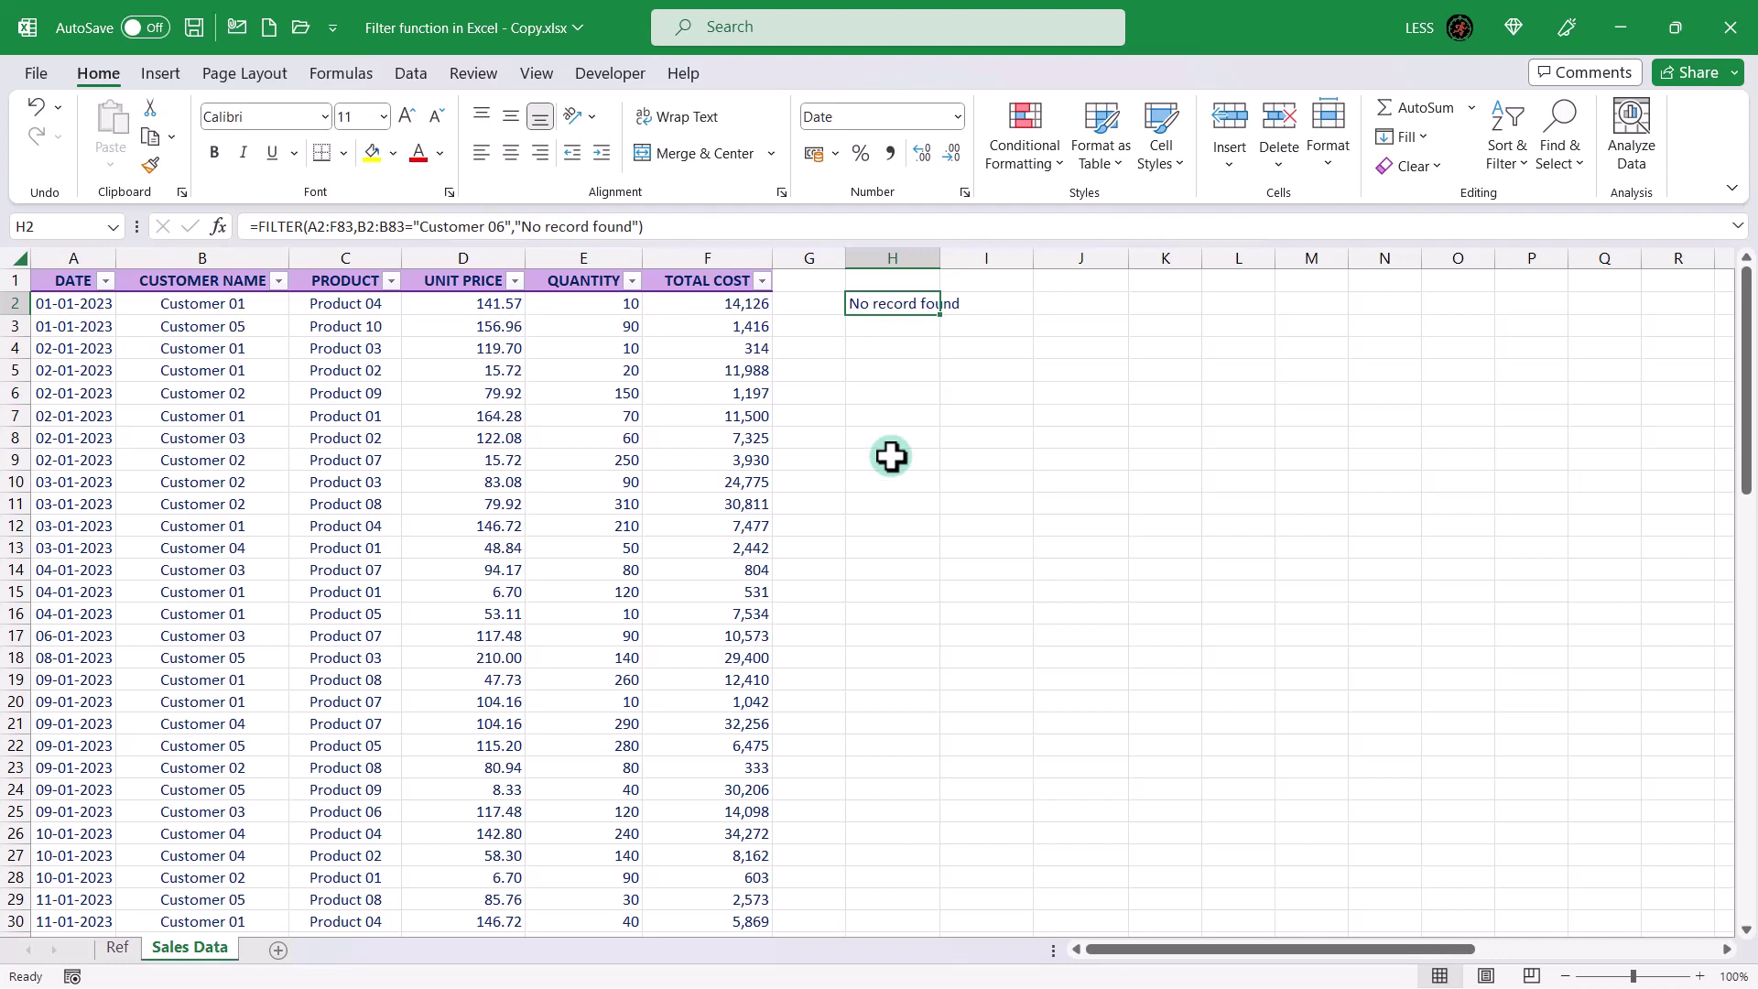
- Change the include condition of the FILTER formula in H2 to D2:D83>200
left_click(383, 226)
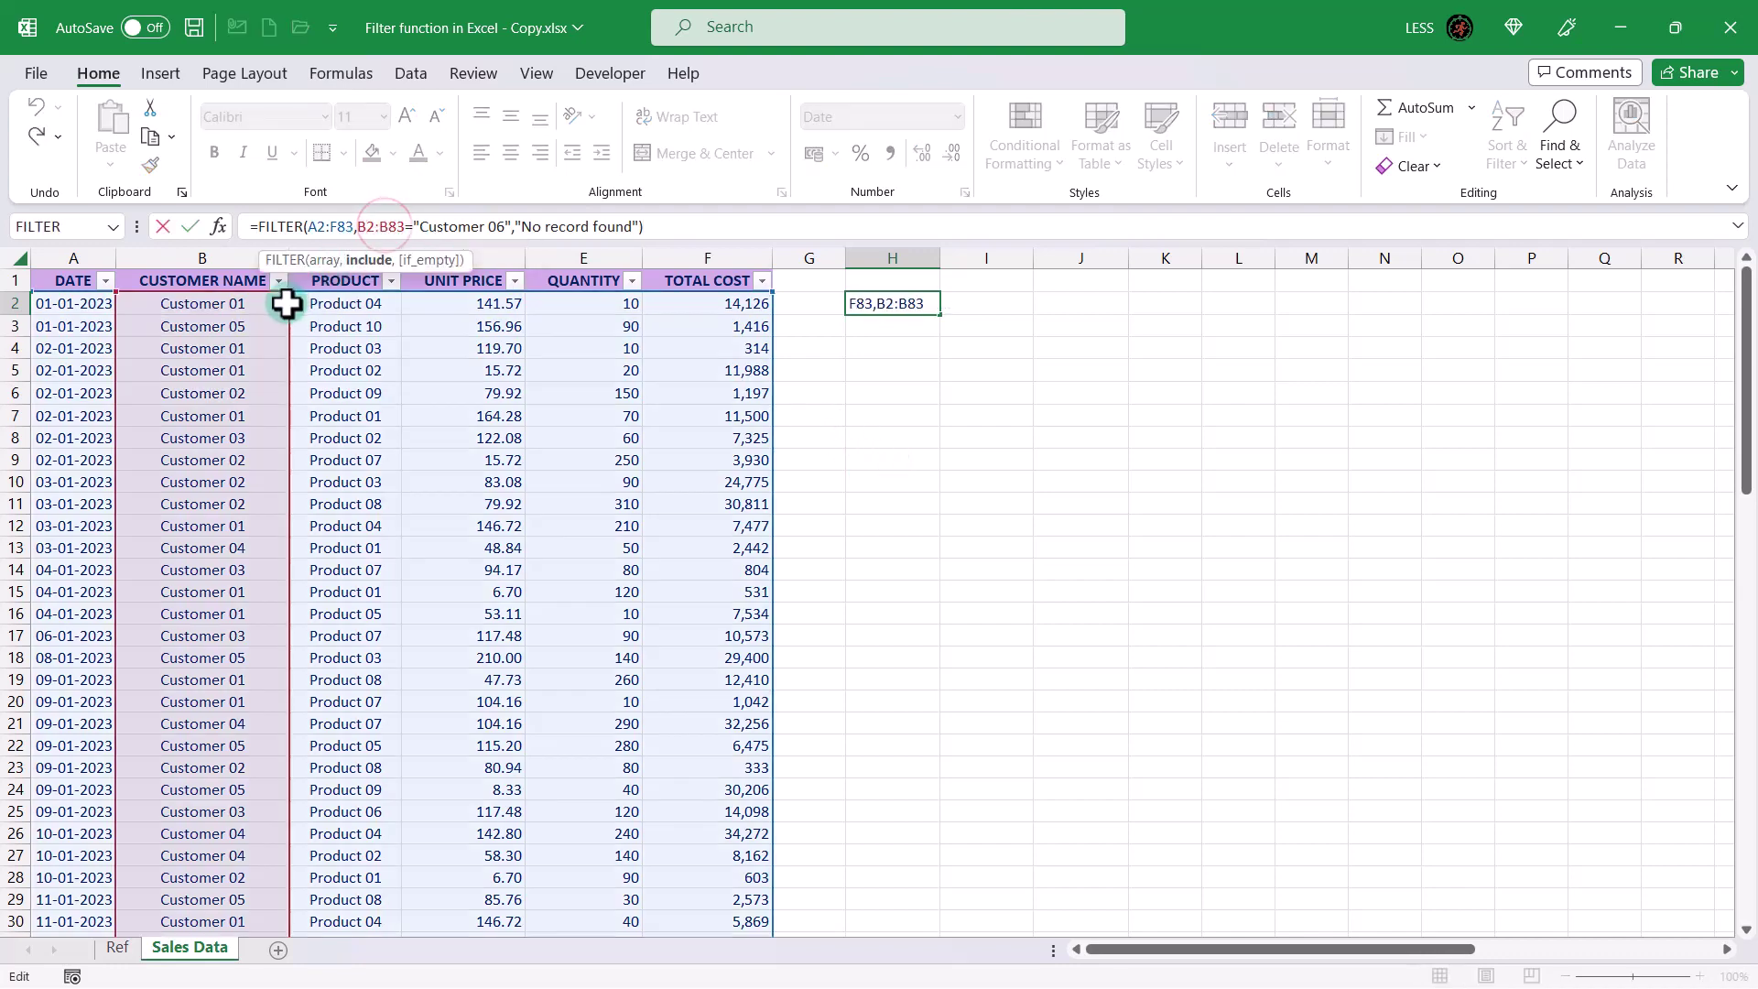
left_click_drag(295, 306, 424, 292)
left_click_drag(511, 226, 410, 226)
type(">200")
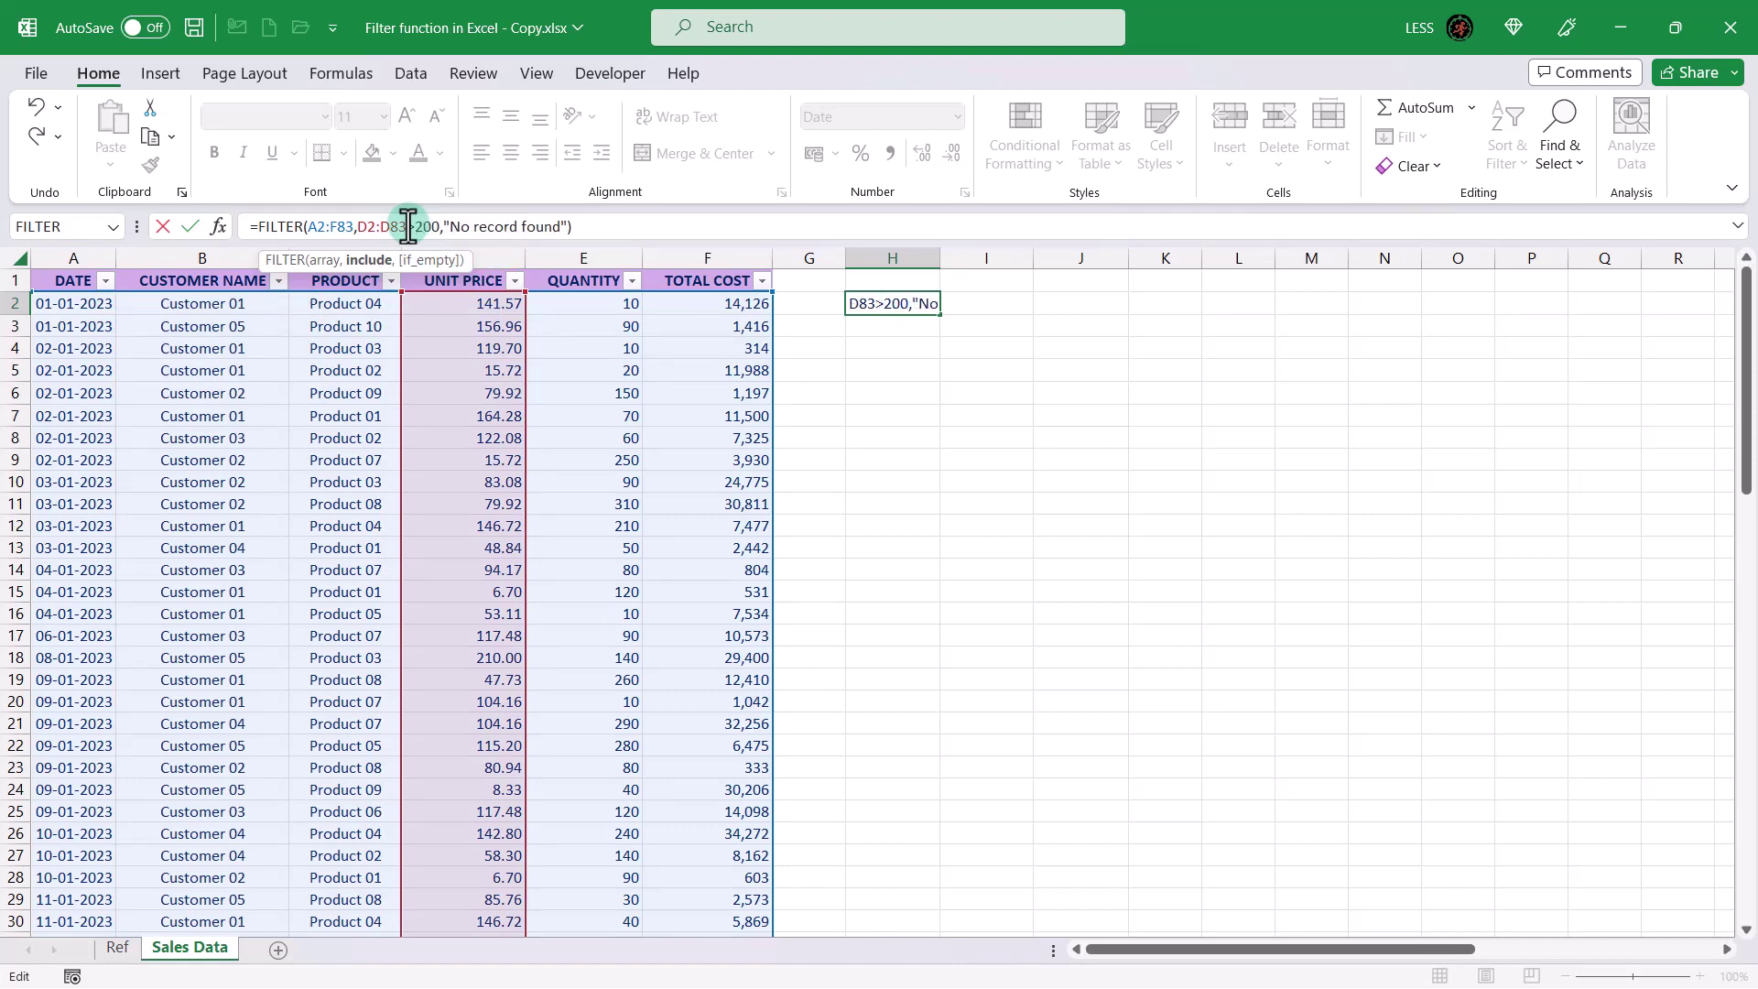
key("Return")
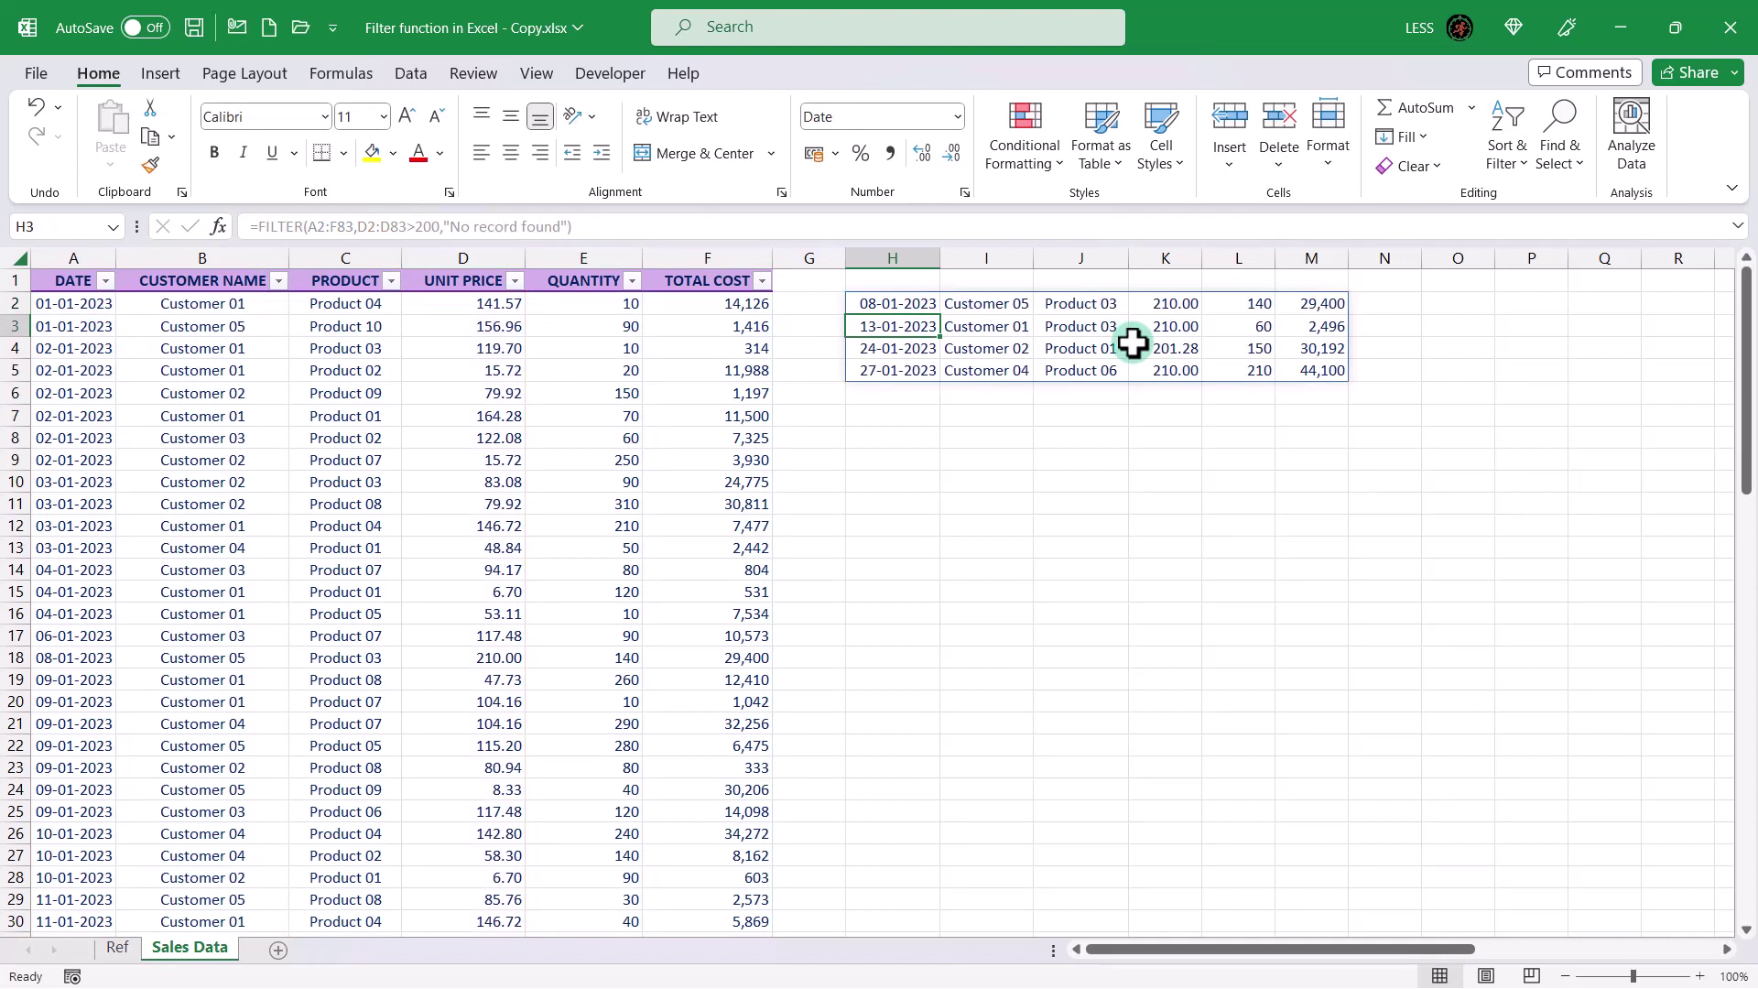
- Change the unit price condition of the FILTER formula in H2 to D2:D83<200
left_click(1164, 305)
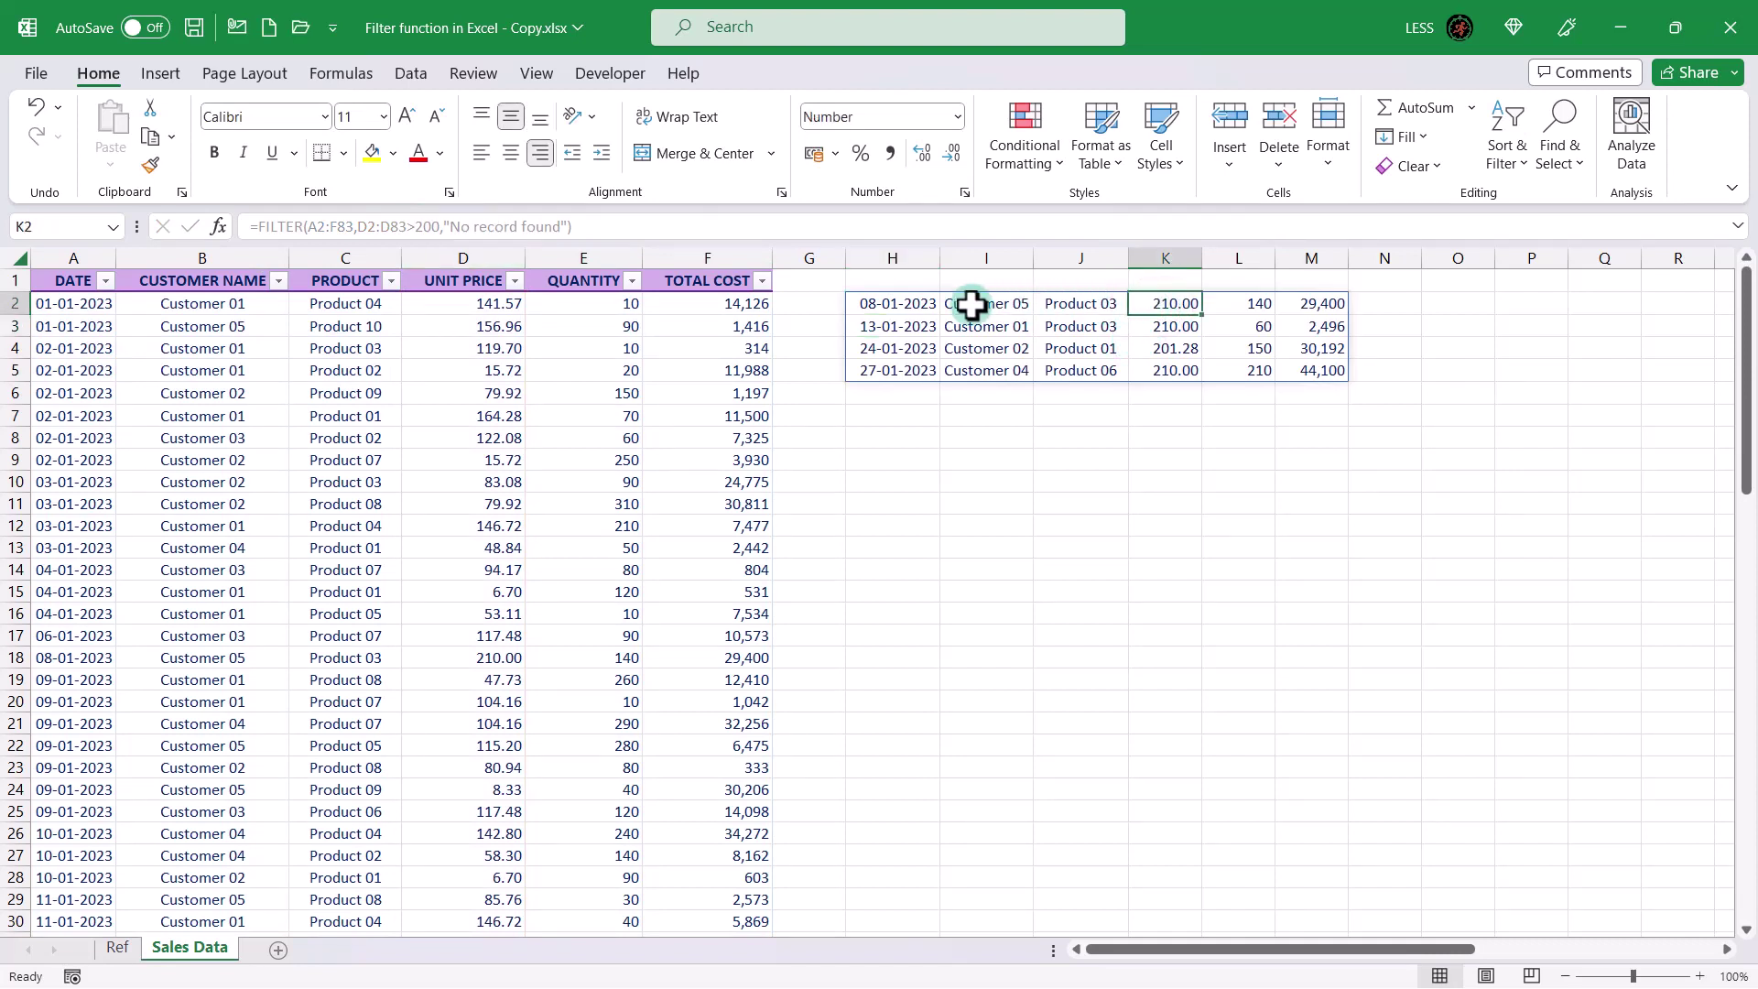
left_click(881, 303)
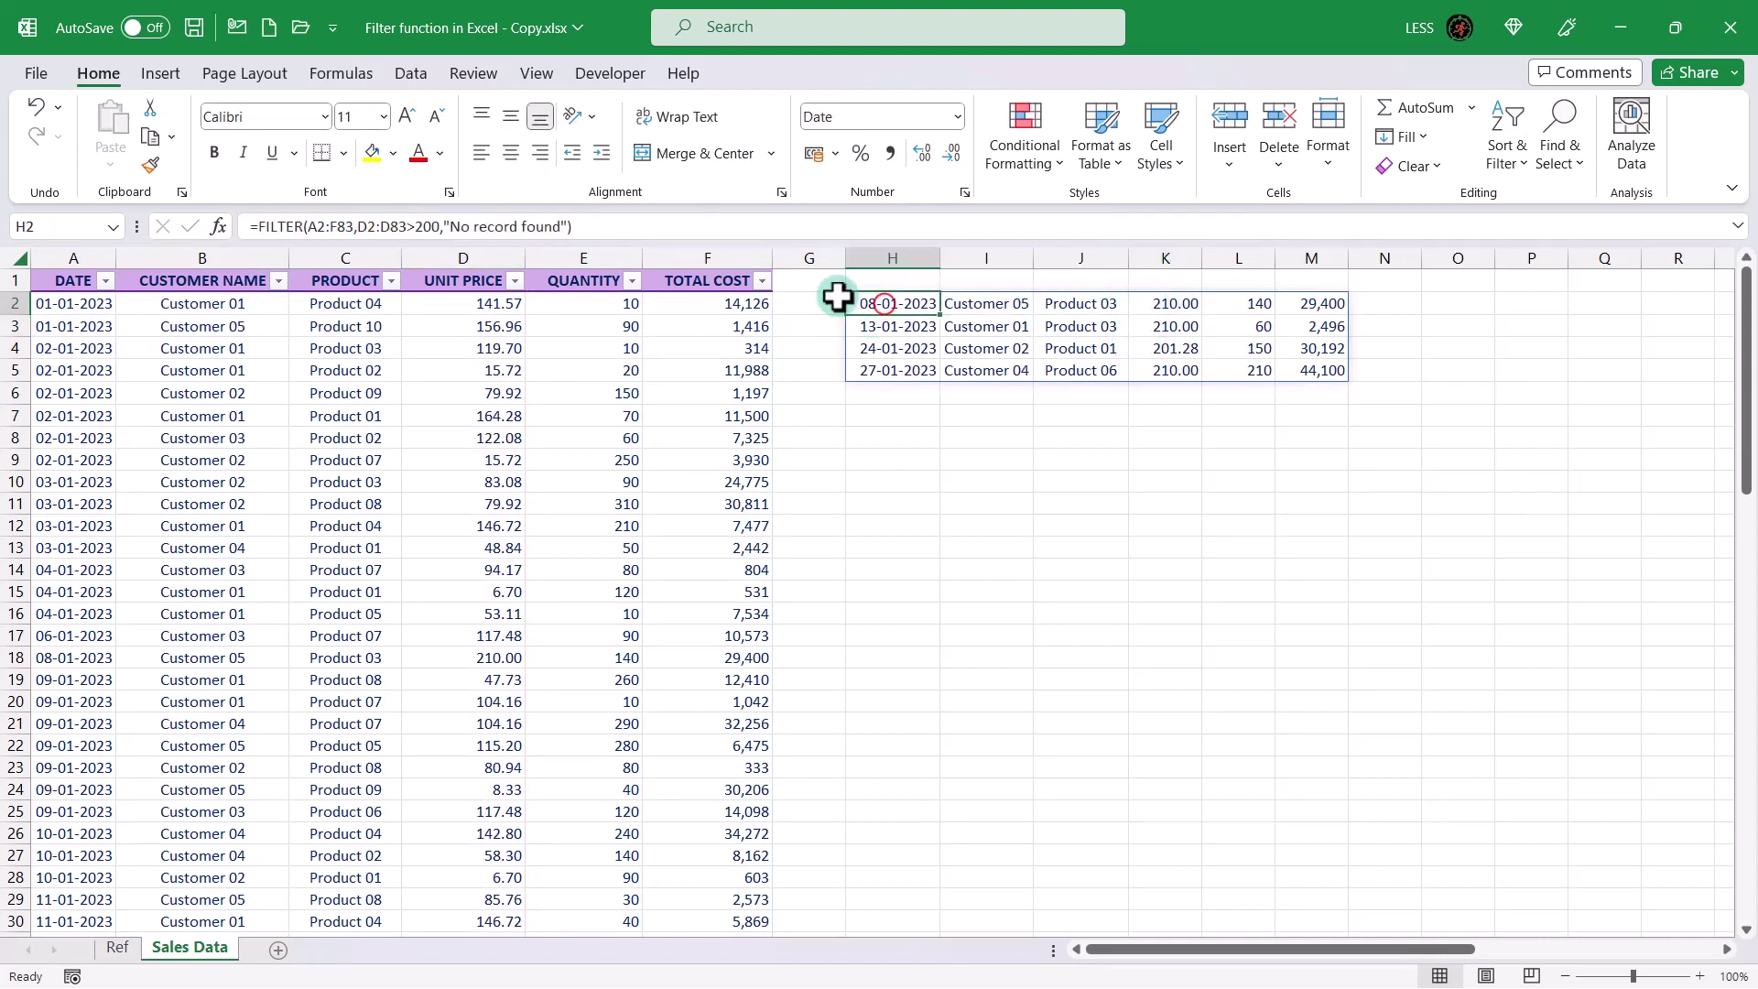
left_click(413, 226)
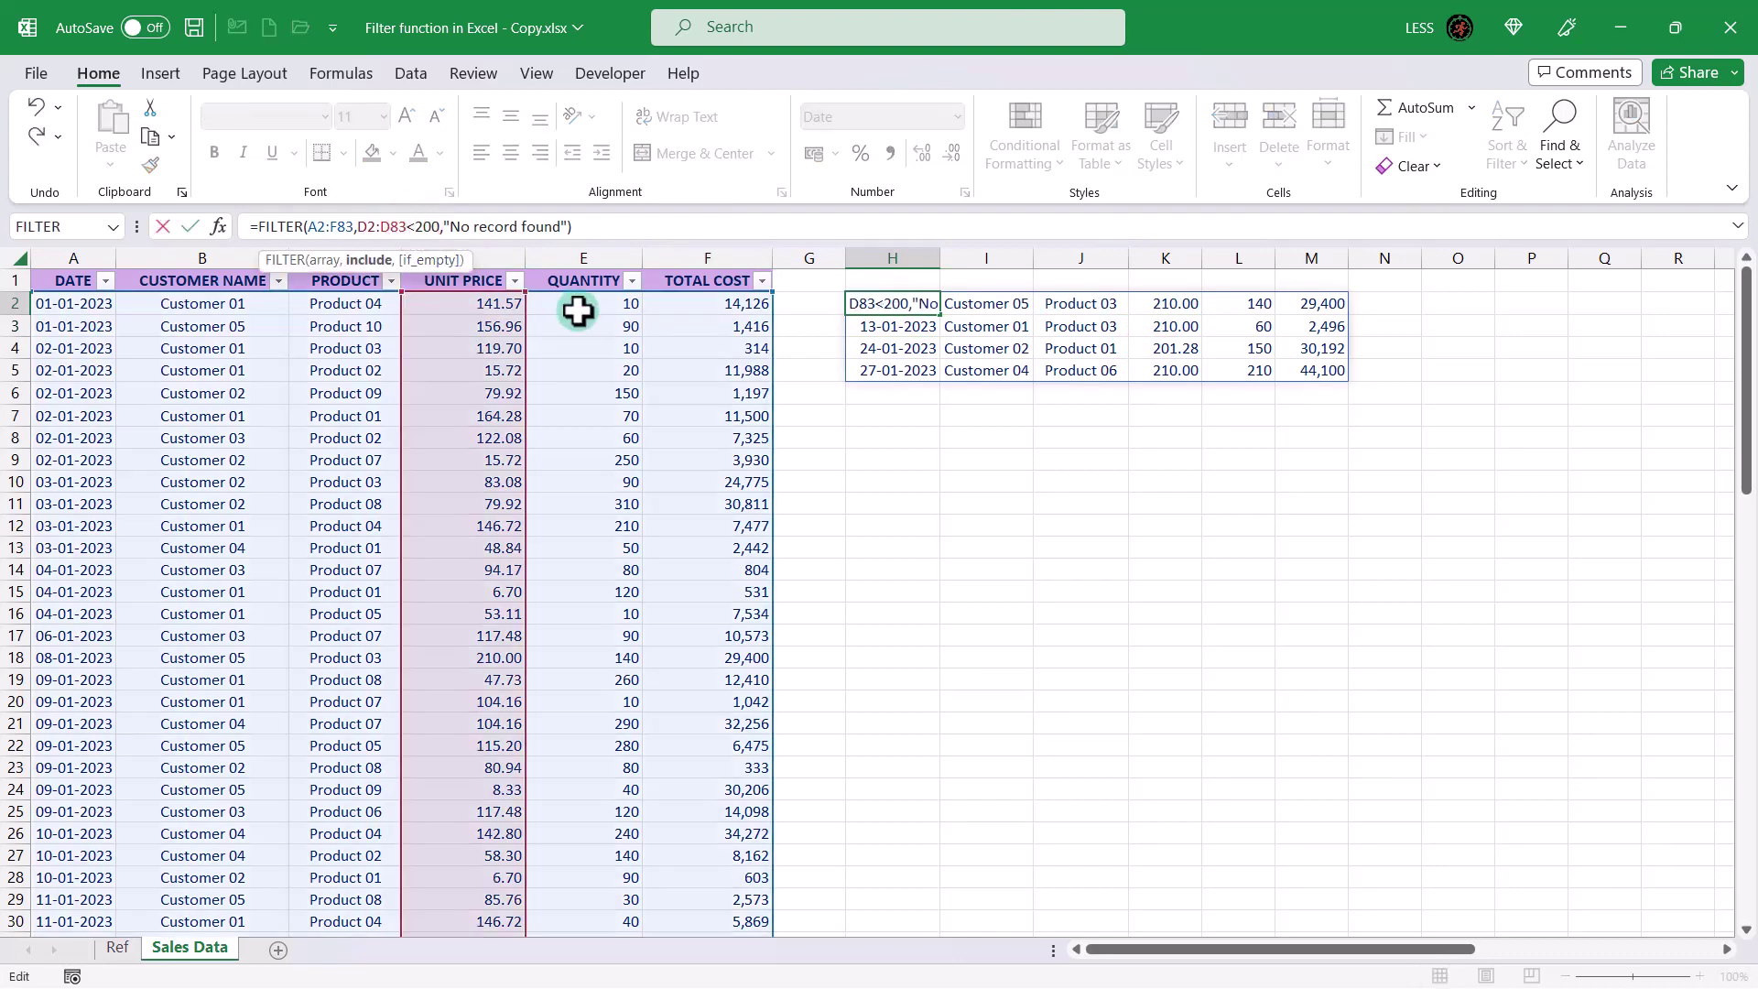
key("ctrl+Return")
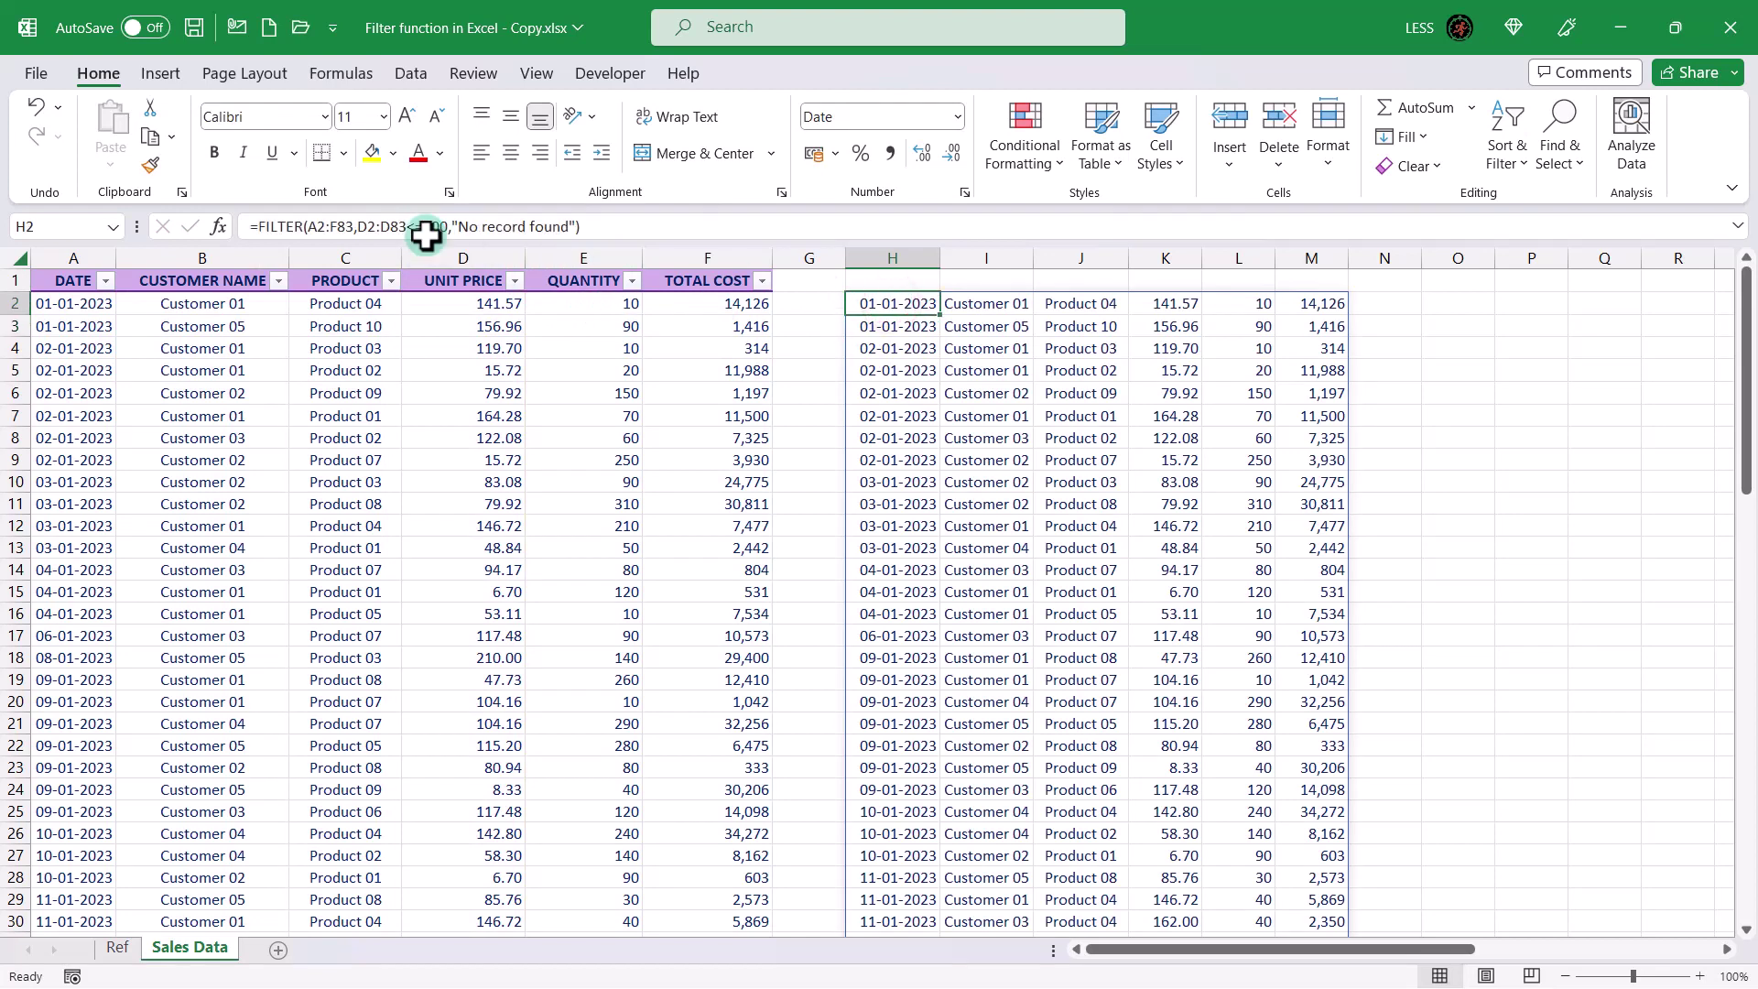
- Clear the FILTER formula from H2 and switch to the workbook "Filter function in Excel.xlsx"
key("Delete")
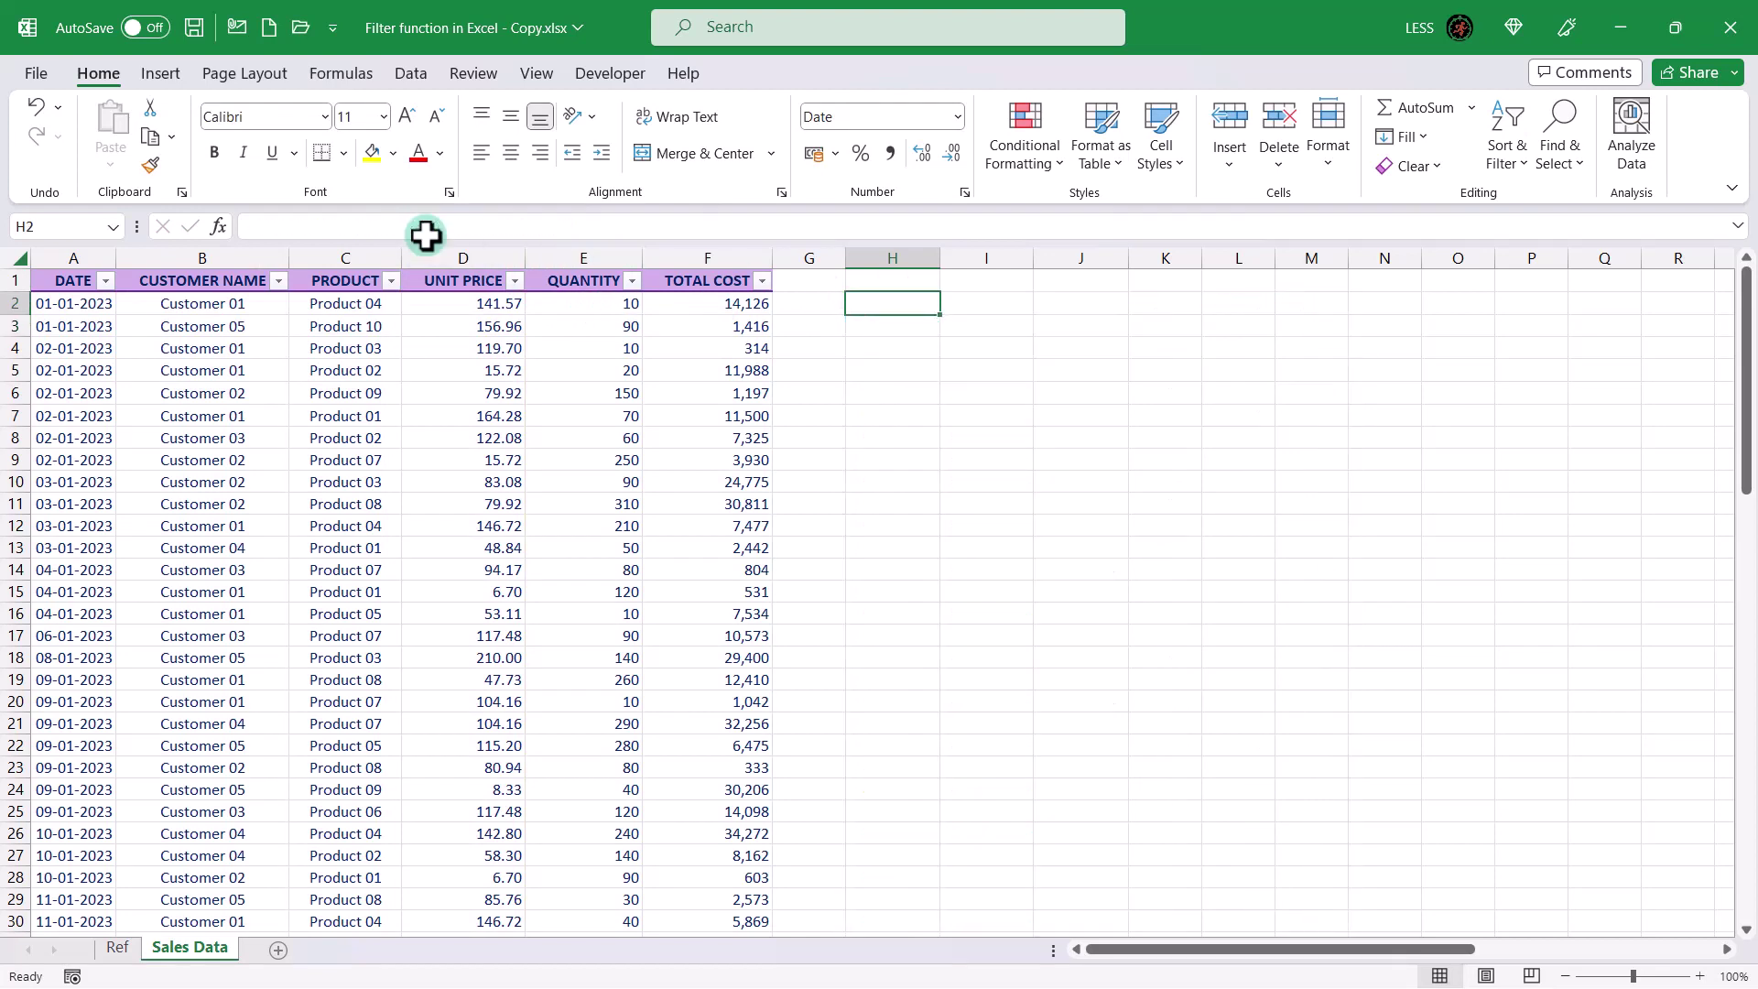
left_click(788, 298)
key("ctrl+Tab")
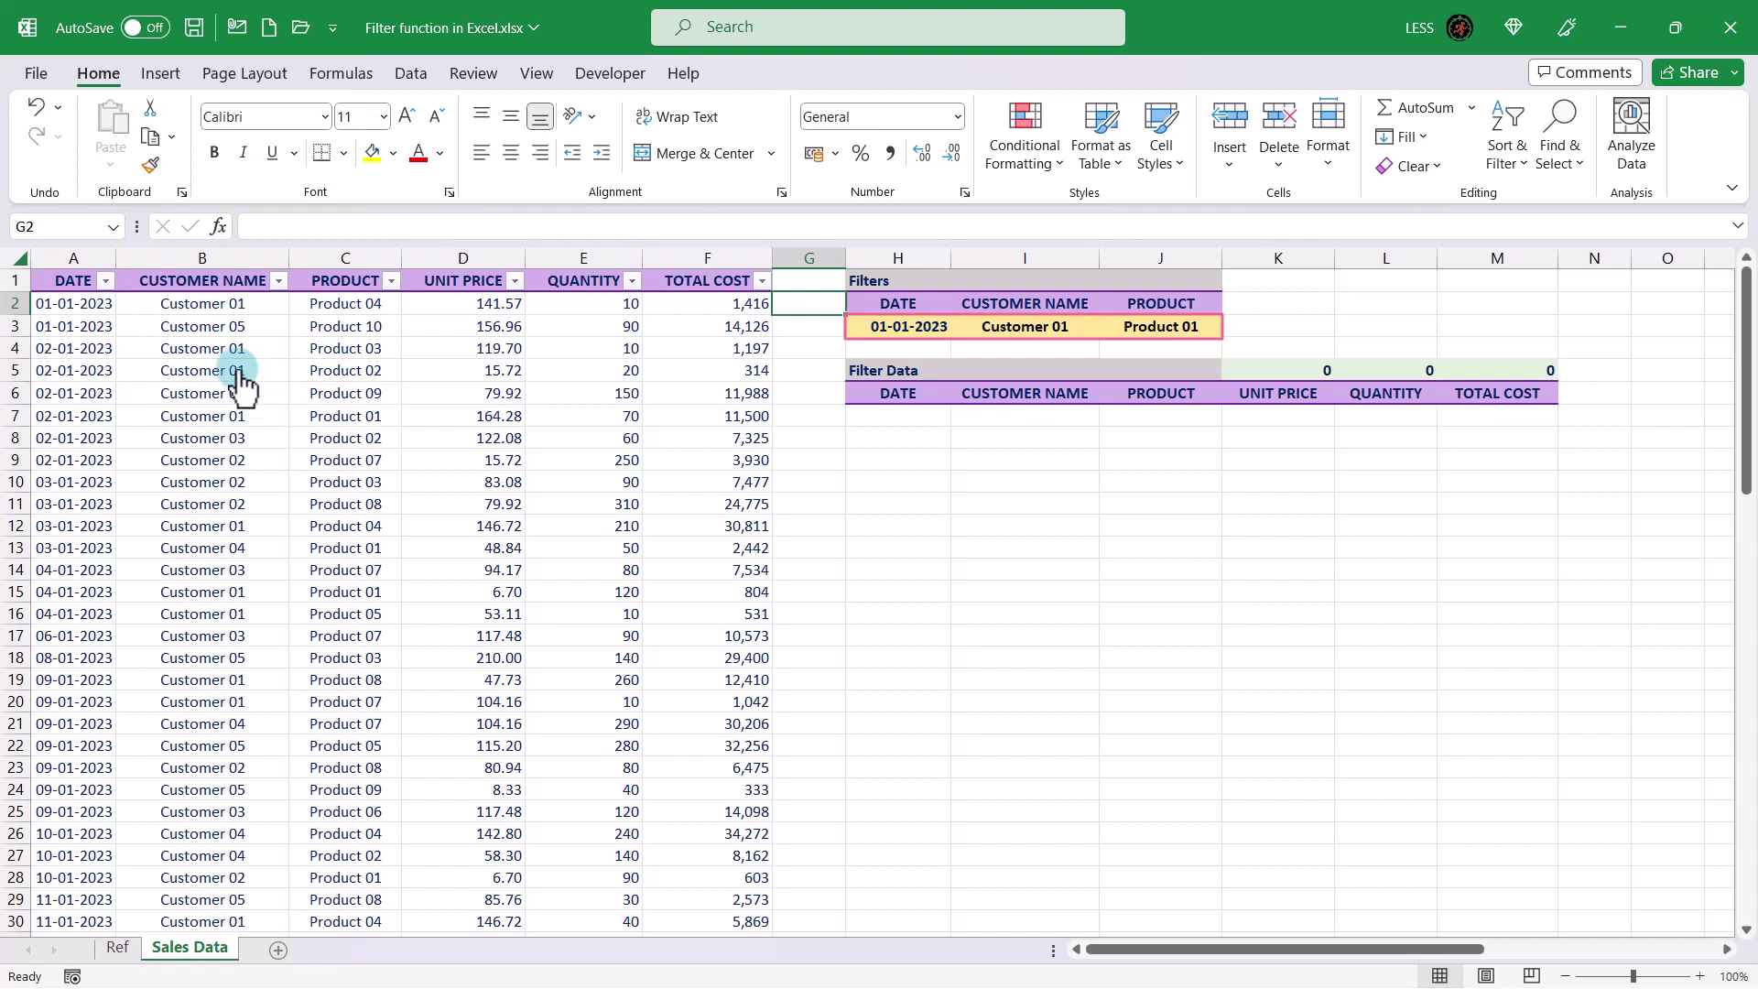
- Look through the available filter values of the DATE, CUSTOMER NAME and PRODUCT columns in the sales table
left_click(104, 281)
left_click_drag(287, 578, 286, 696)
left_click(276, 280)
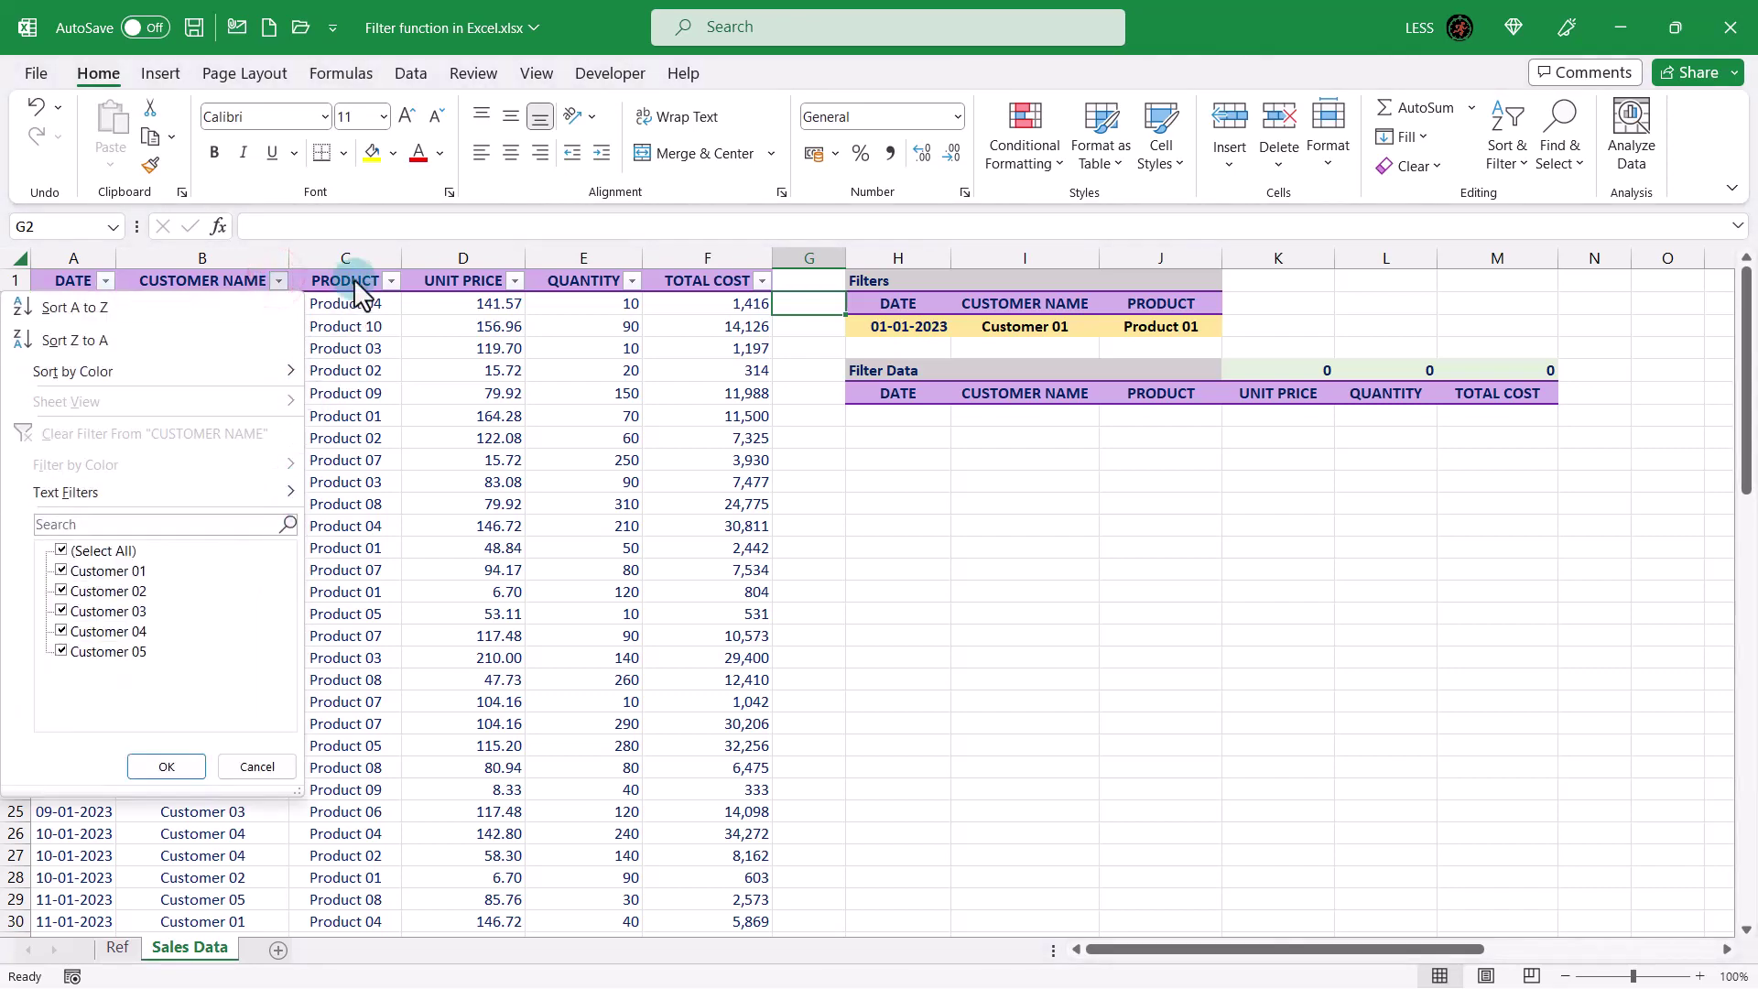
left_click(391, 280)
left_click_drag(381, 590, 398, 656)
left_click(892, 337)
- Check the date, customer and product choices offered in the Filters cells H3, I3 and J3
left_click(910, 326)
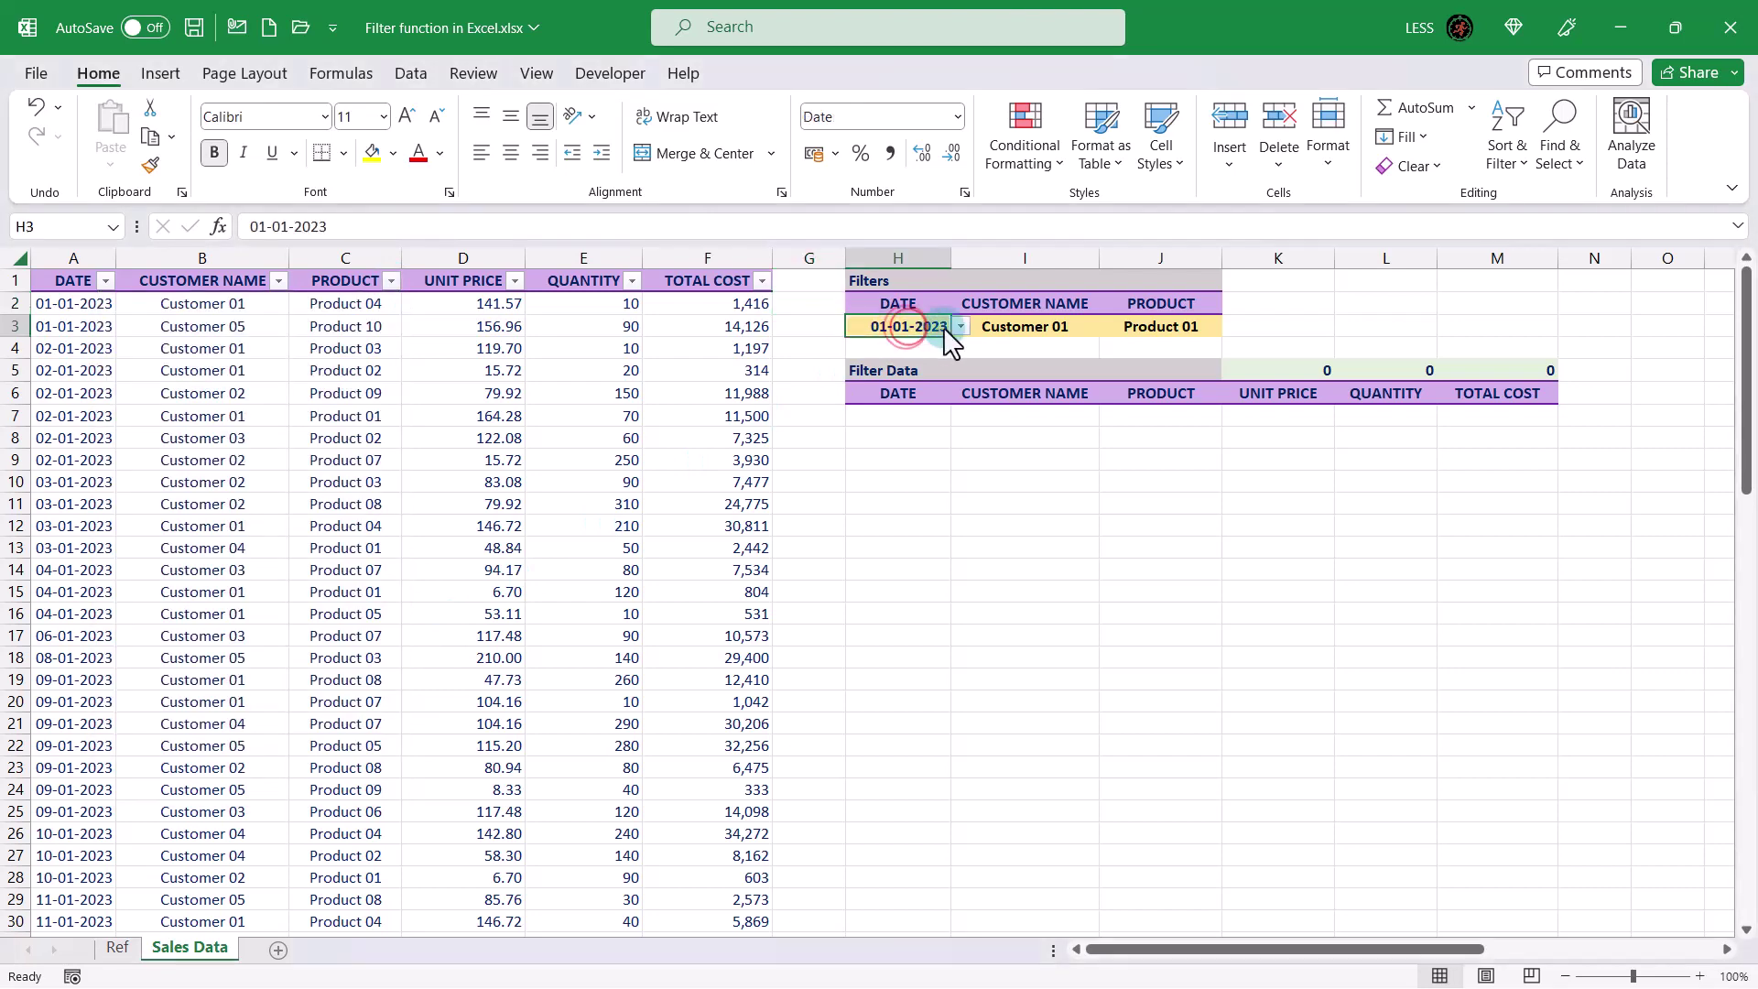
left_click(961, 327)
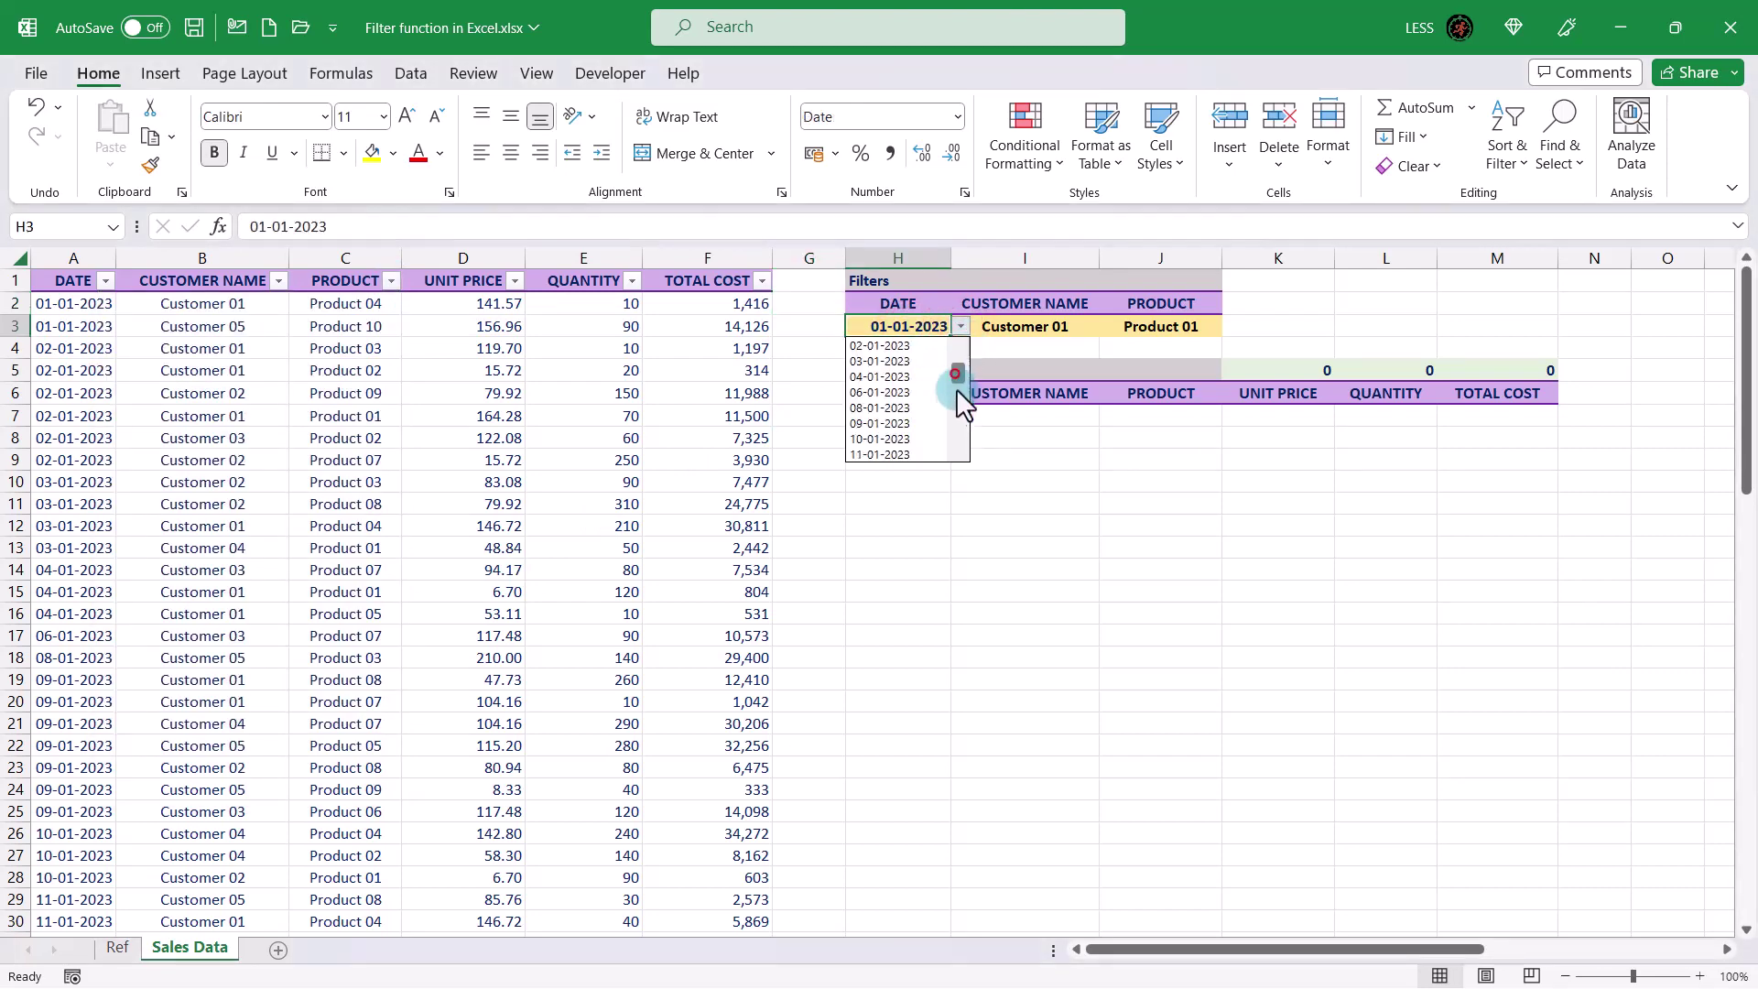
left_click(1017, 326)
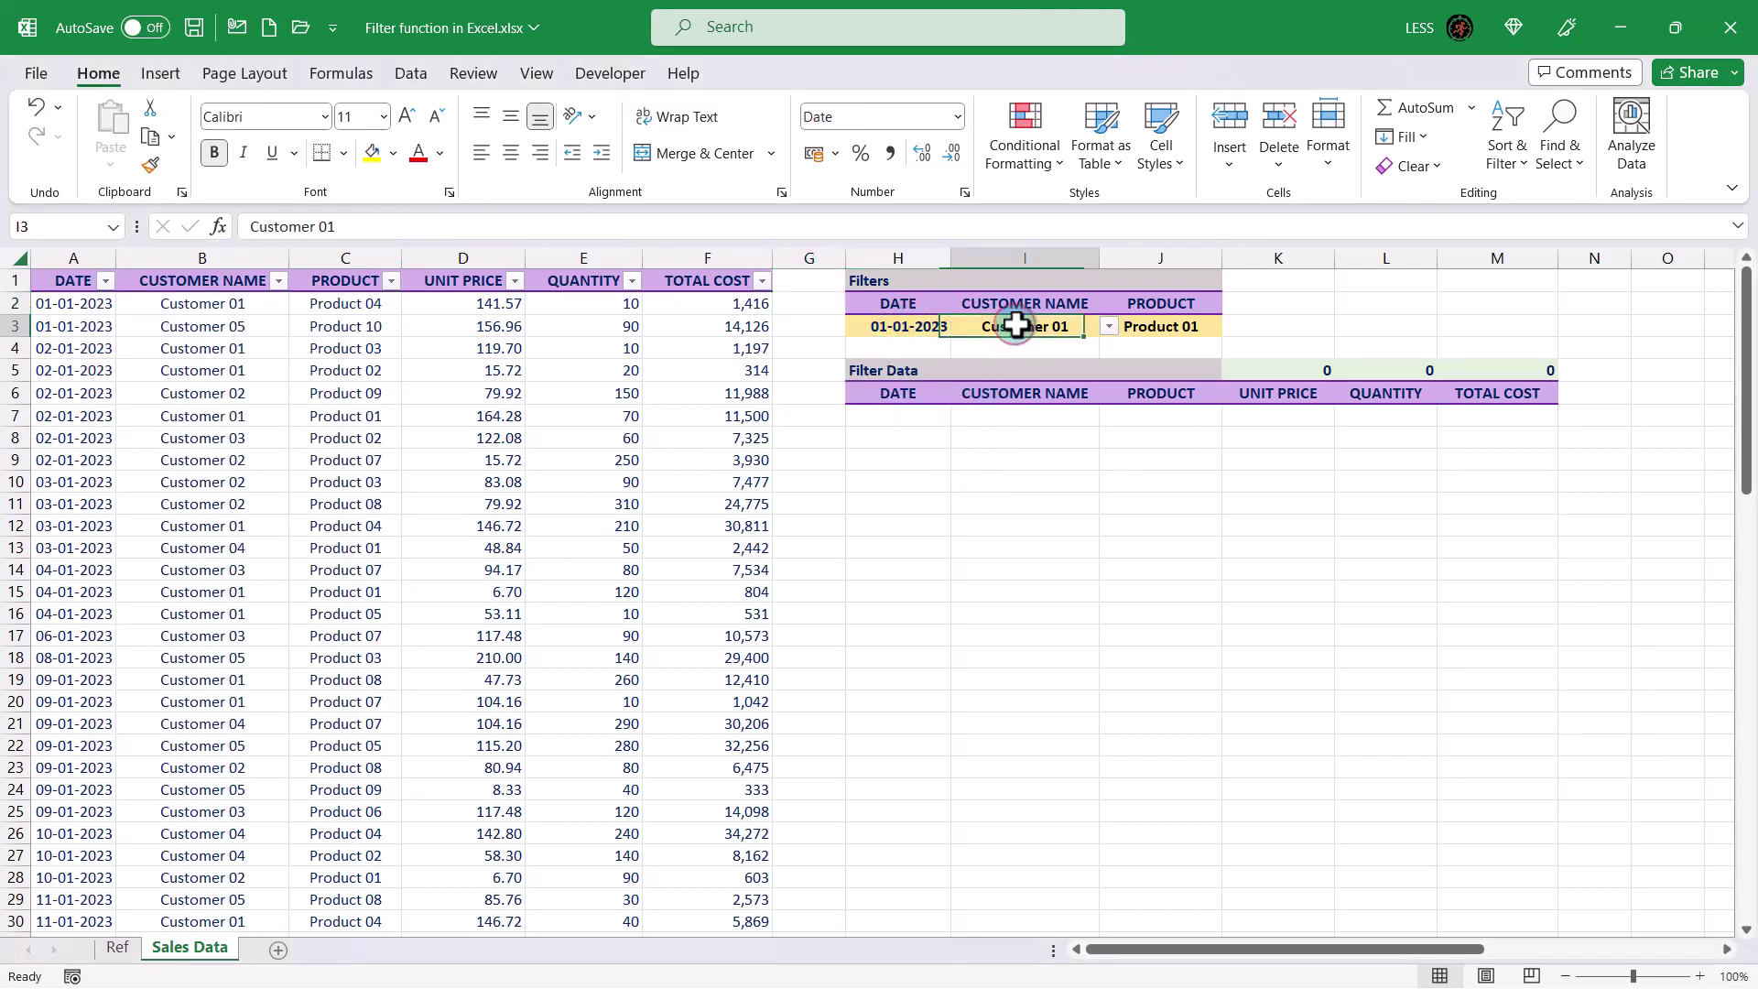
left_click(1109, 326)
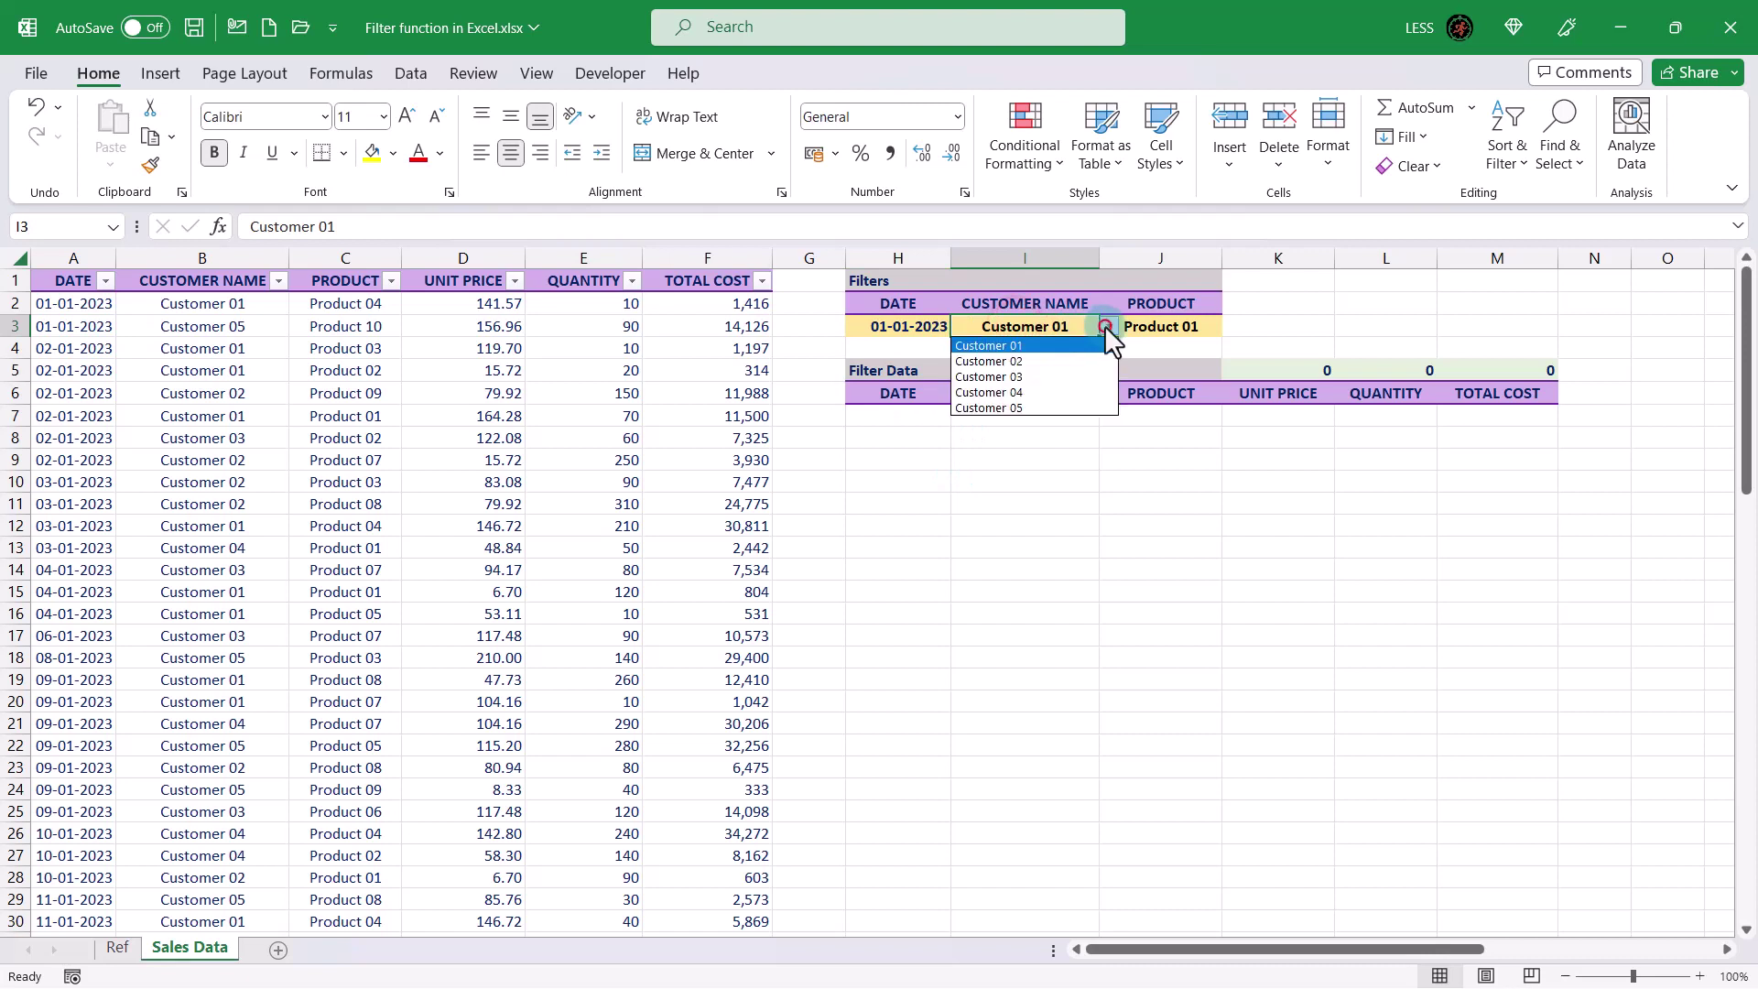
left_click(1194, 324)
left_click(1232, 326)
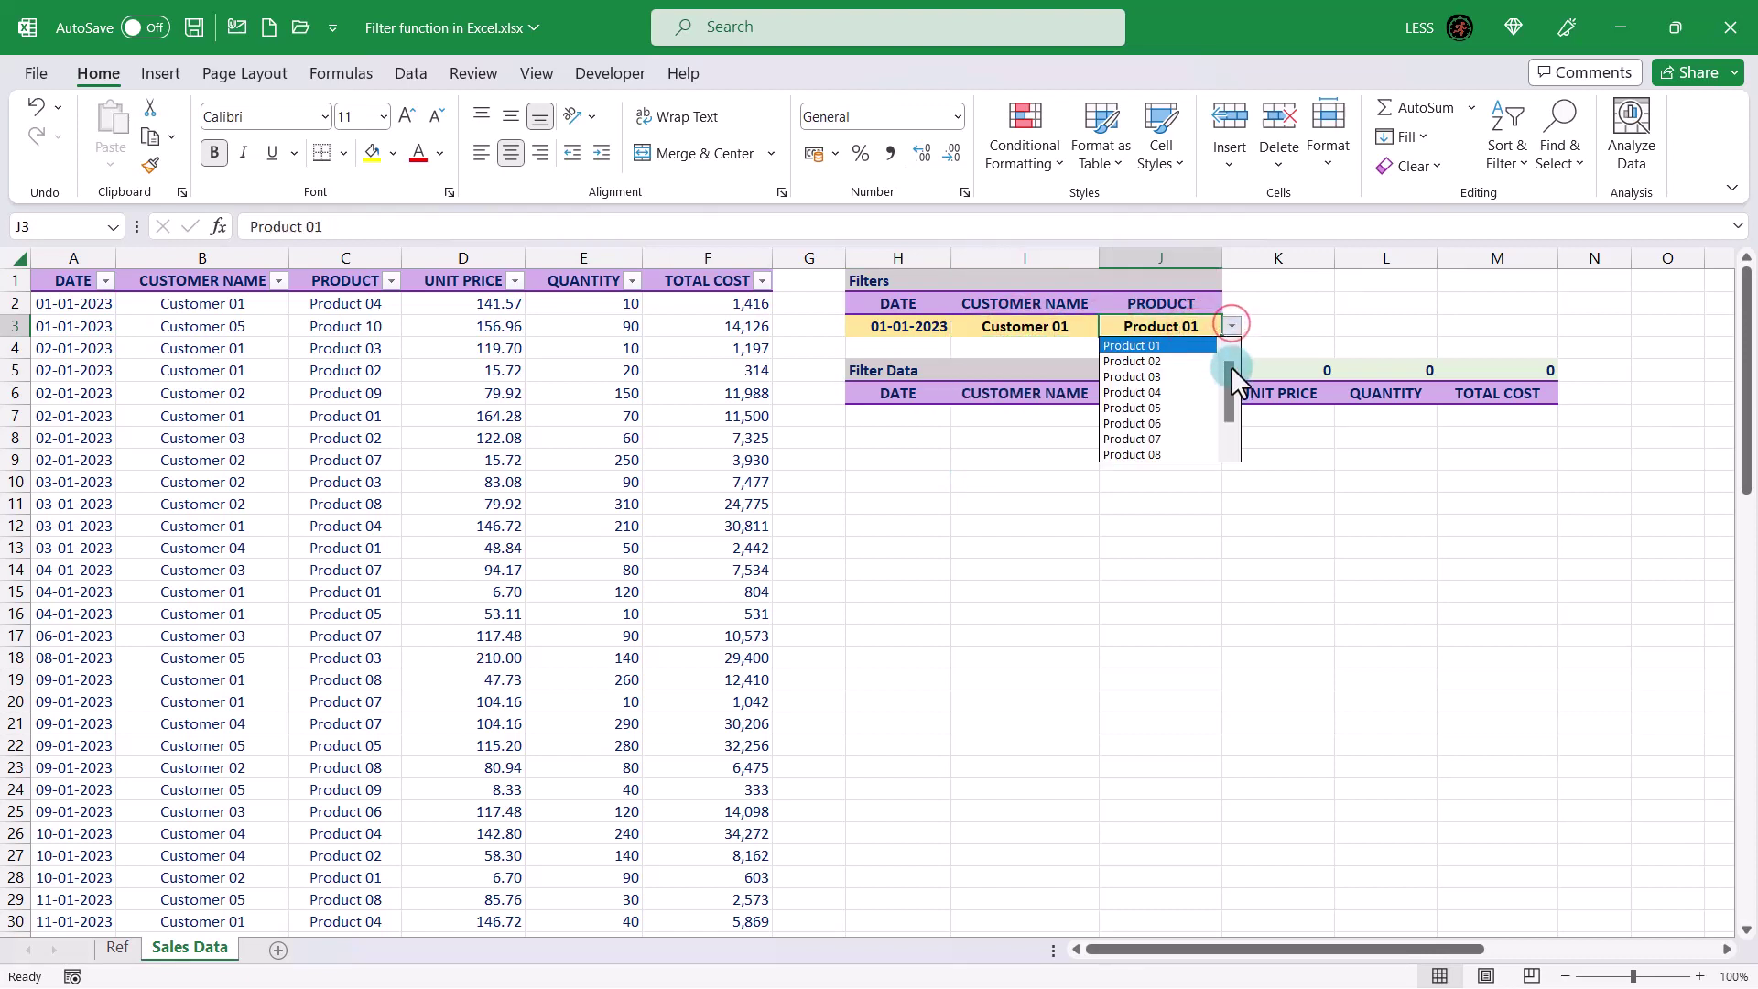
left_click(922, 421)
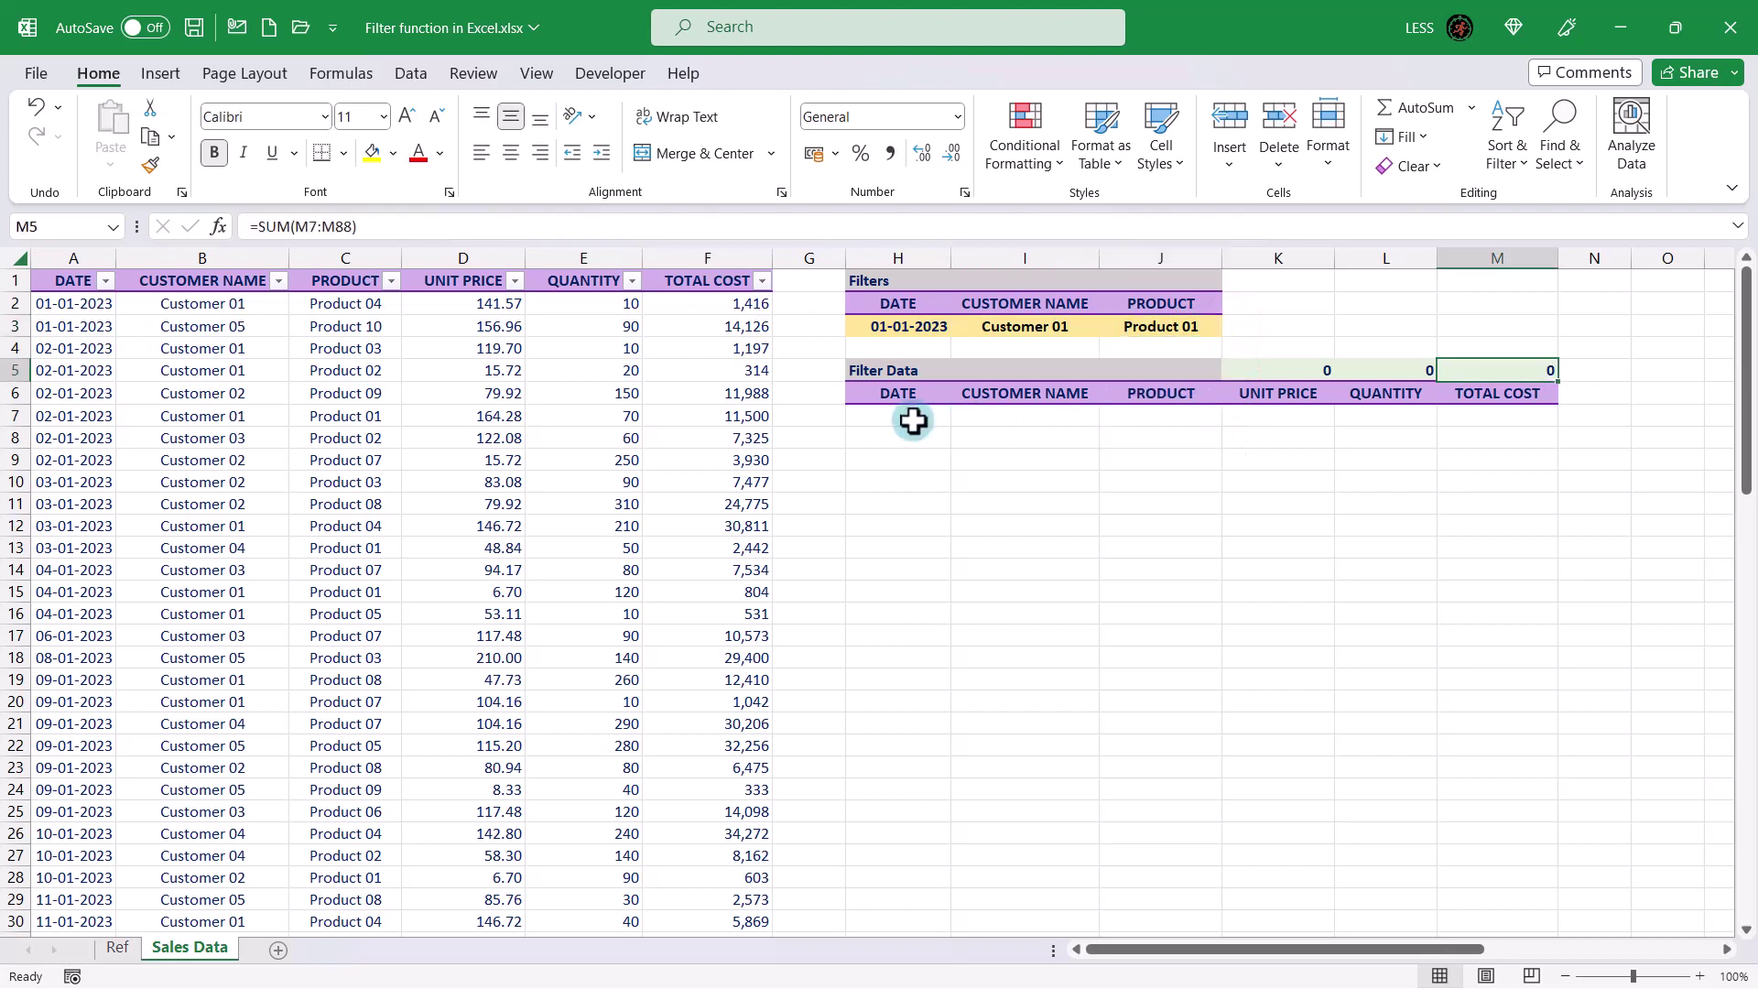
- Start a FILTER formula in H7 with the sales data A2:F83 as its array argument
left_click(922, 421)
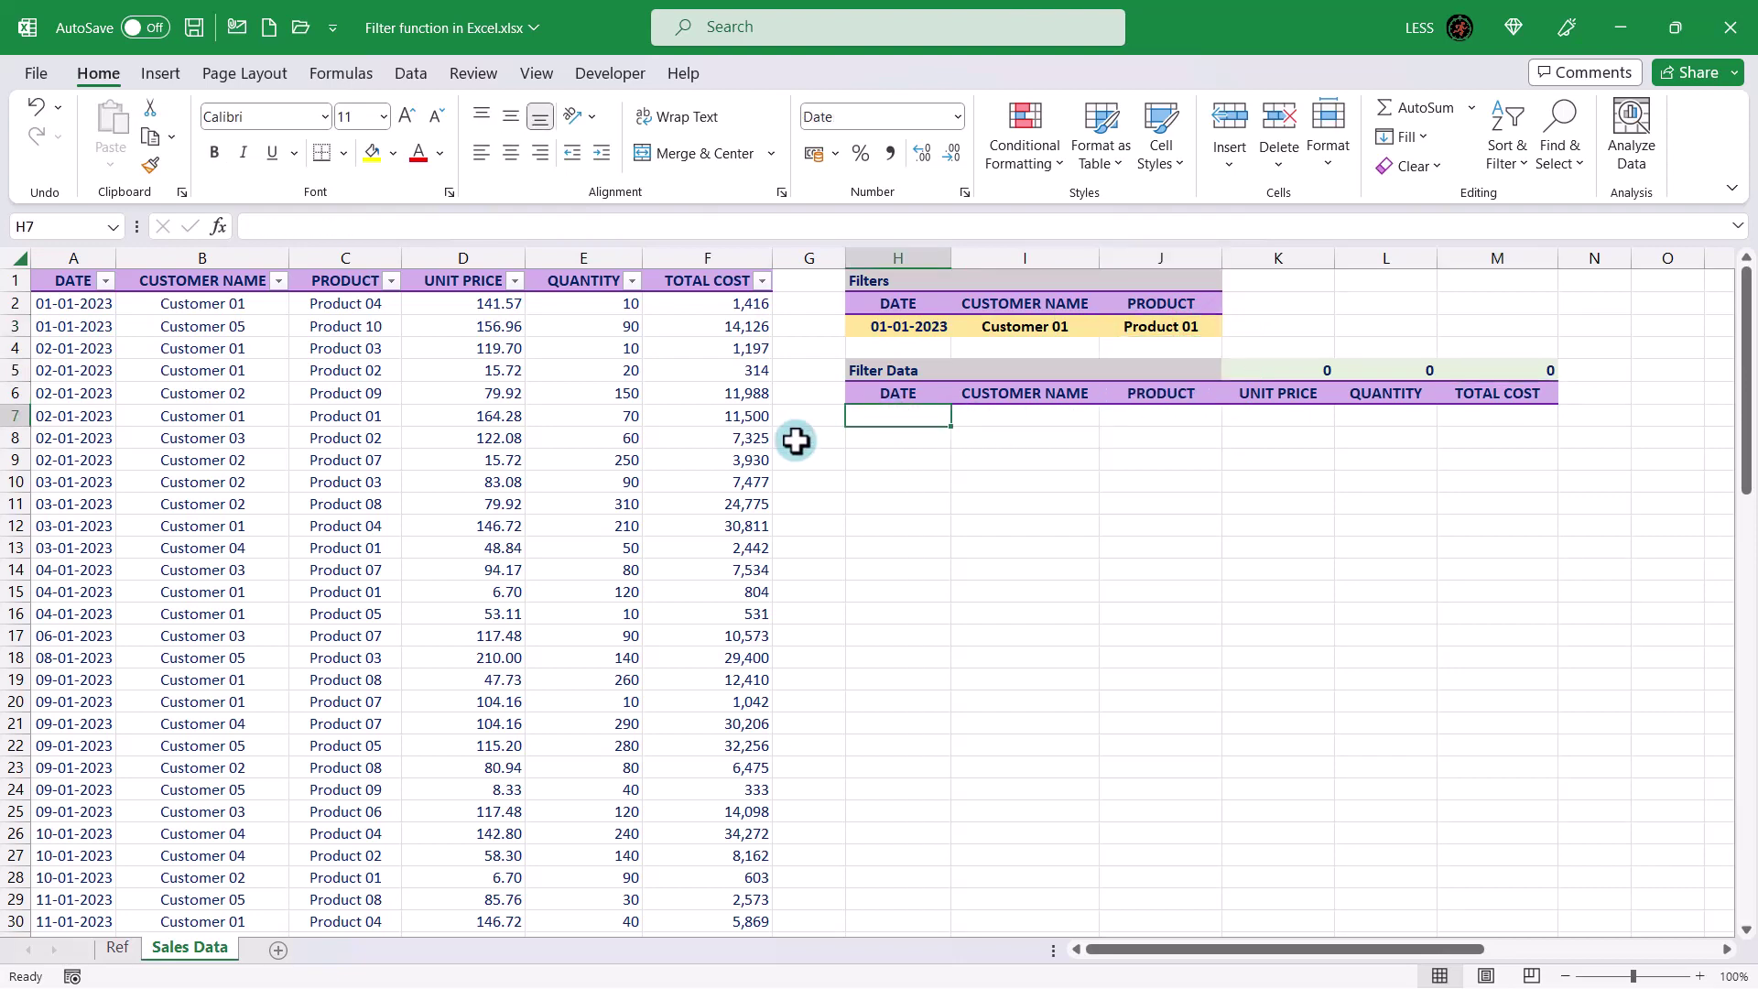
type("=fil")
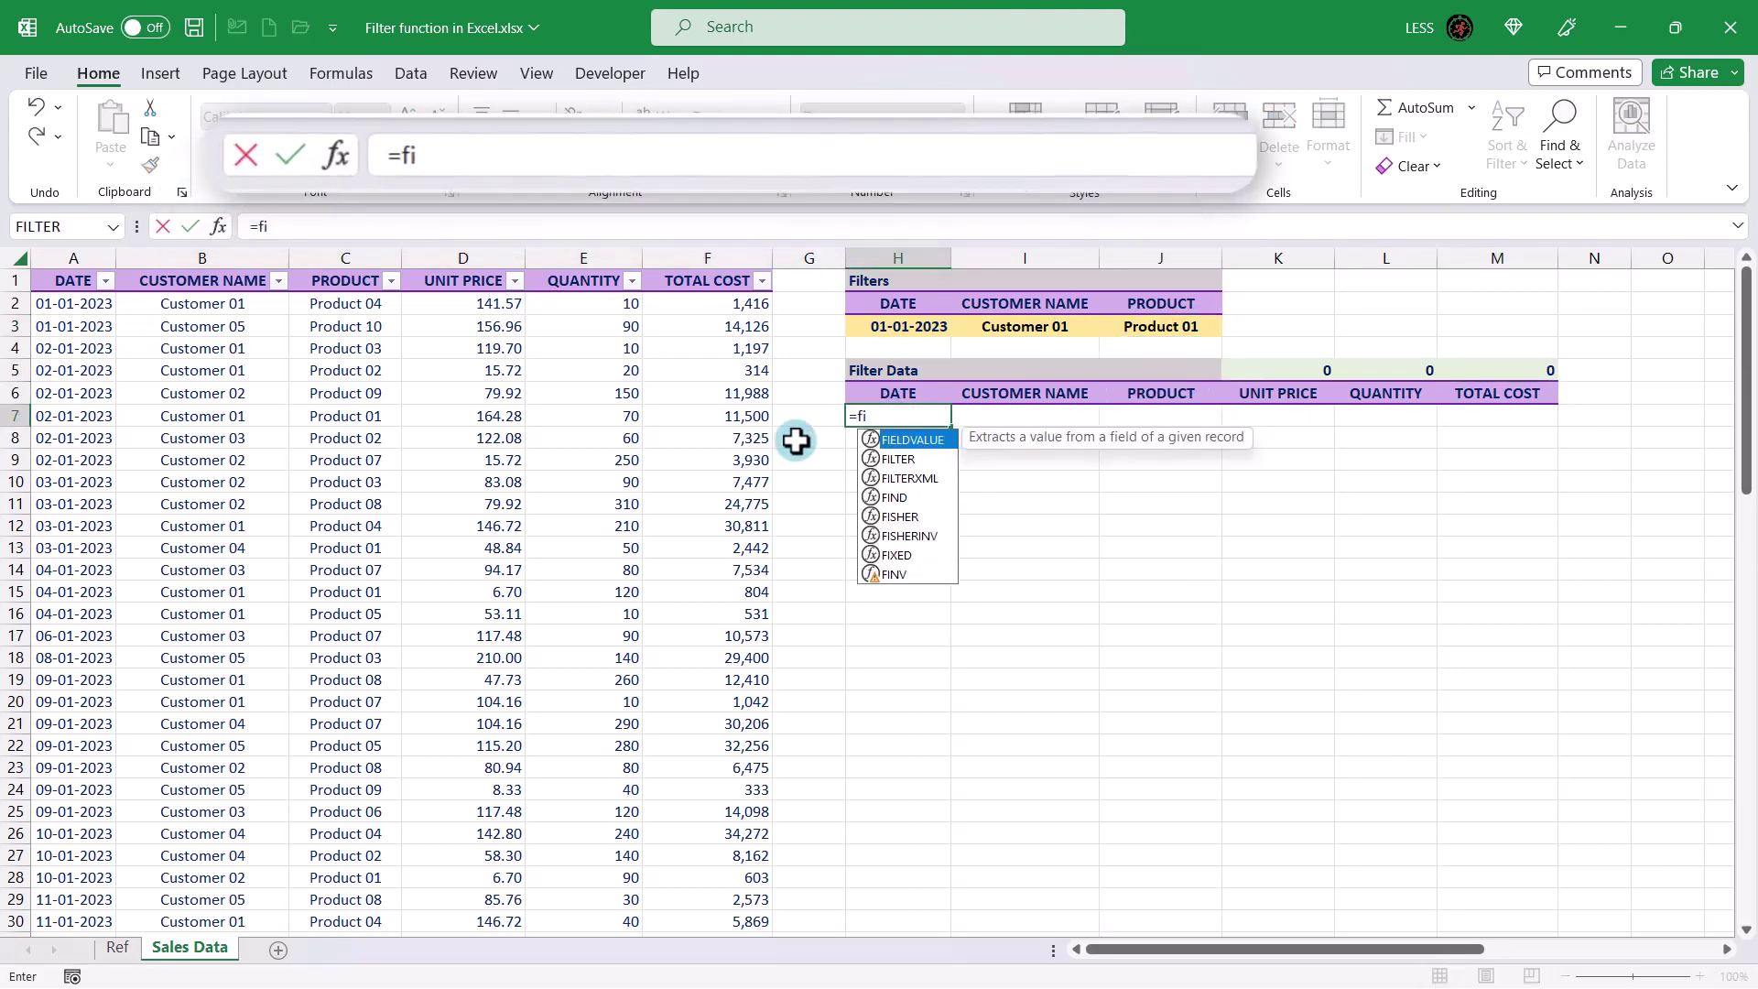
key("Tab")
left_click(78, 303)
key("ctrl+shift+Right")
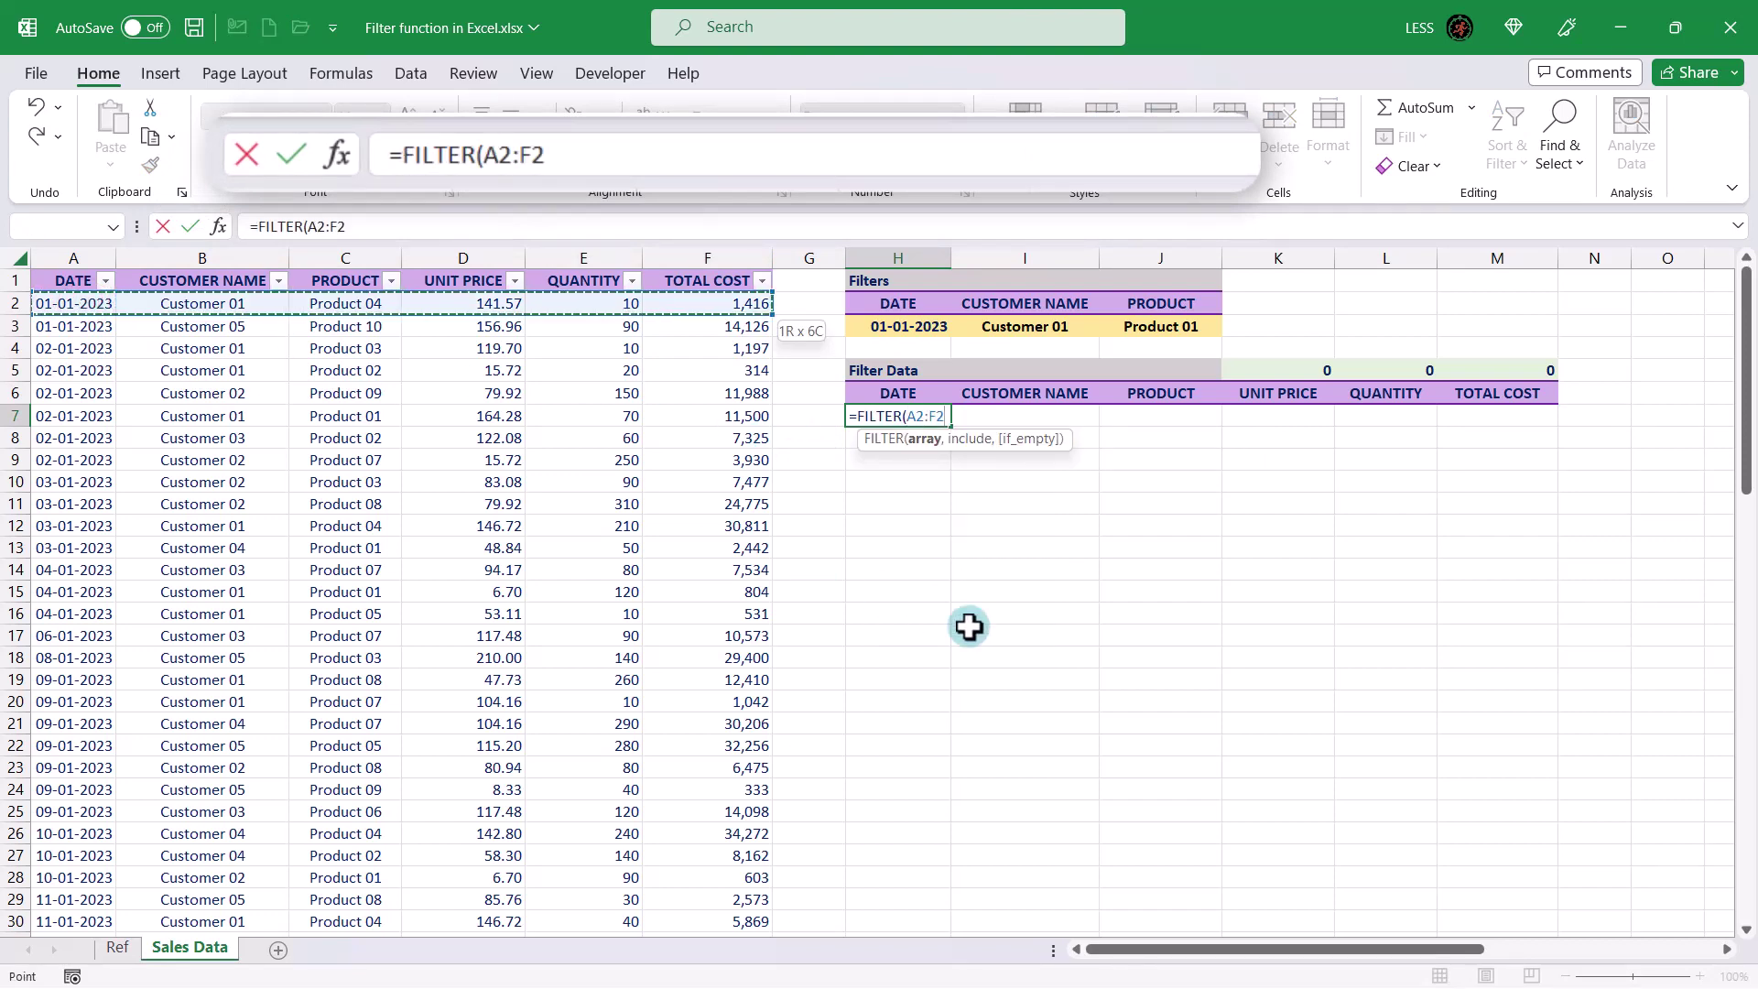
key("ctrl+shift+Down")
type(",")
- Set the FILTER formula's include condition to A2:A83=H3 so it matches the chosen date
left_click_drag(1735, 718, 1737, 256)
left_click(73, 301)
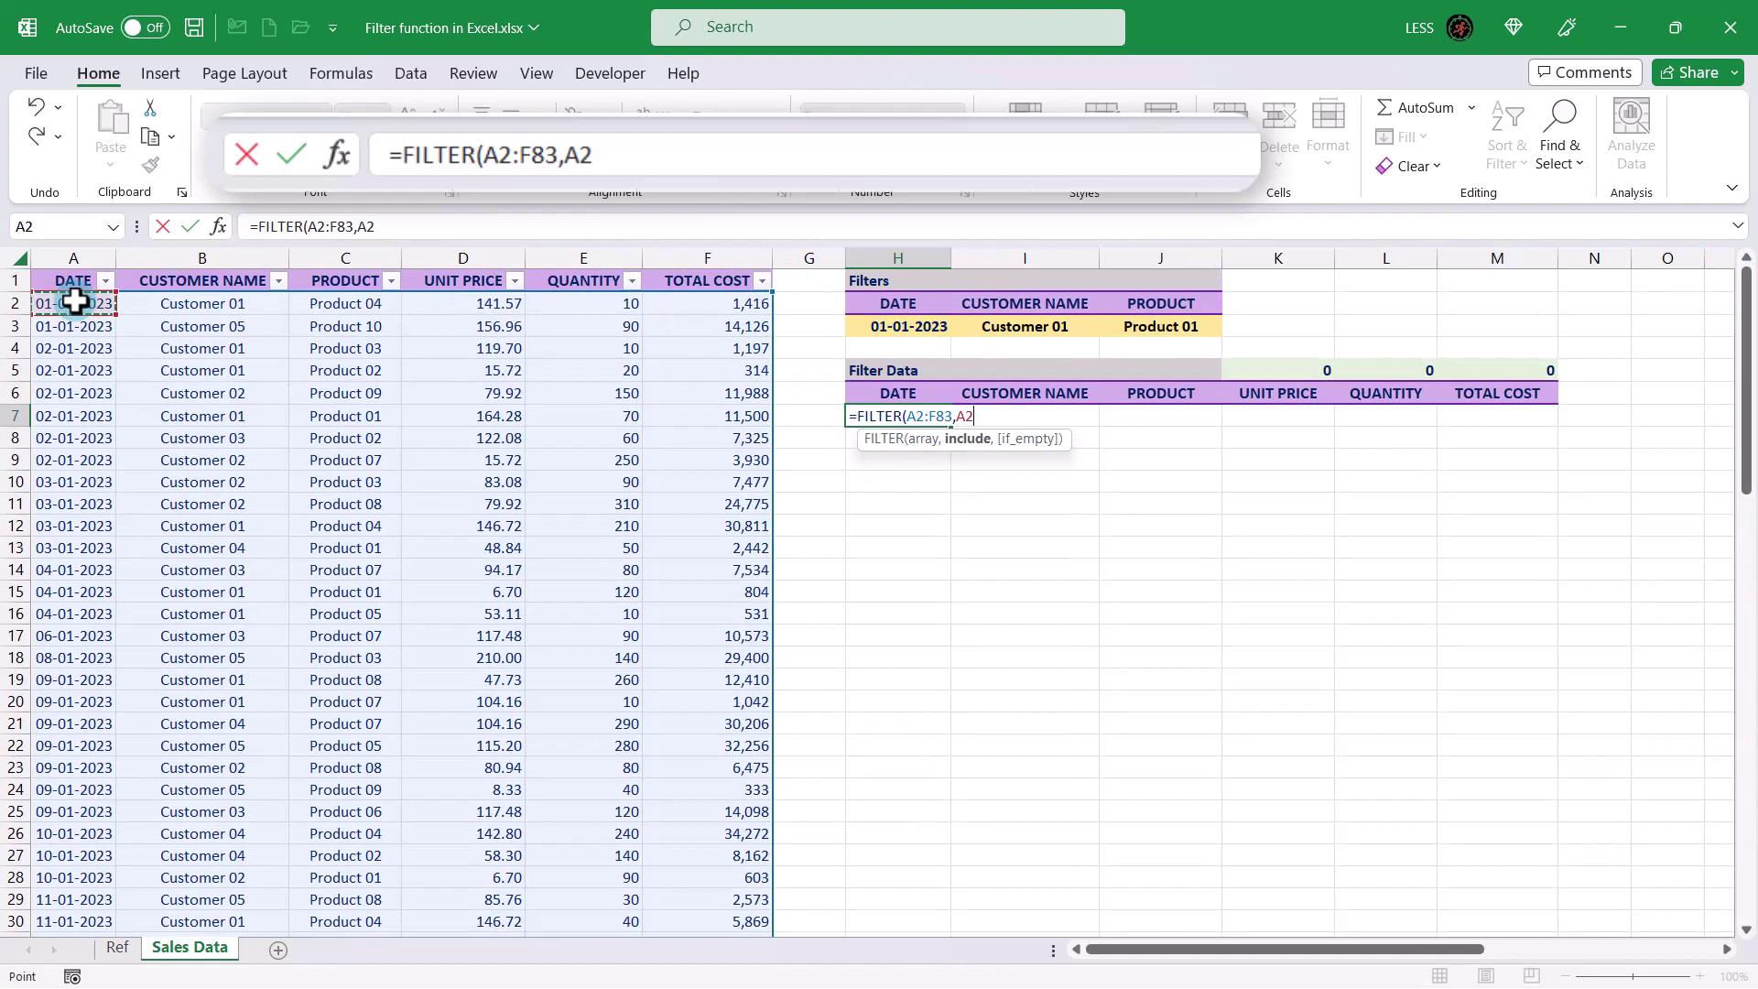
key("ctrl+shift+Down")
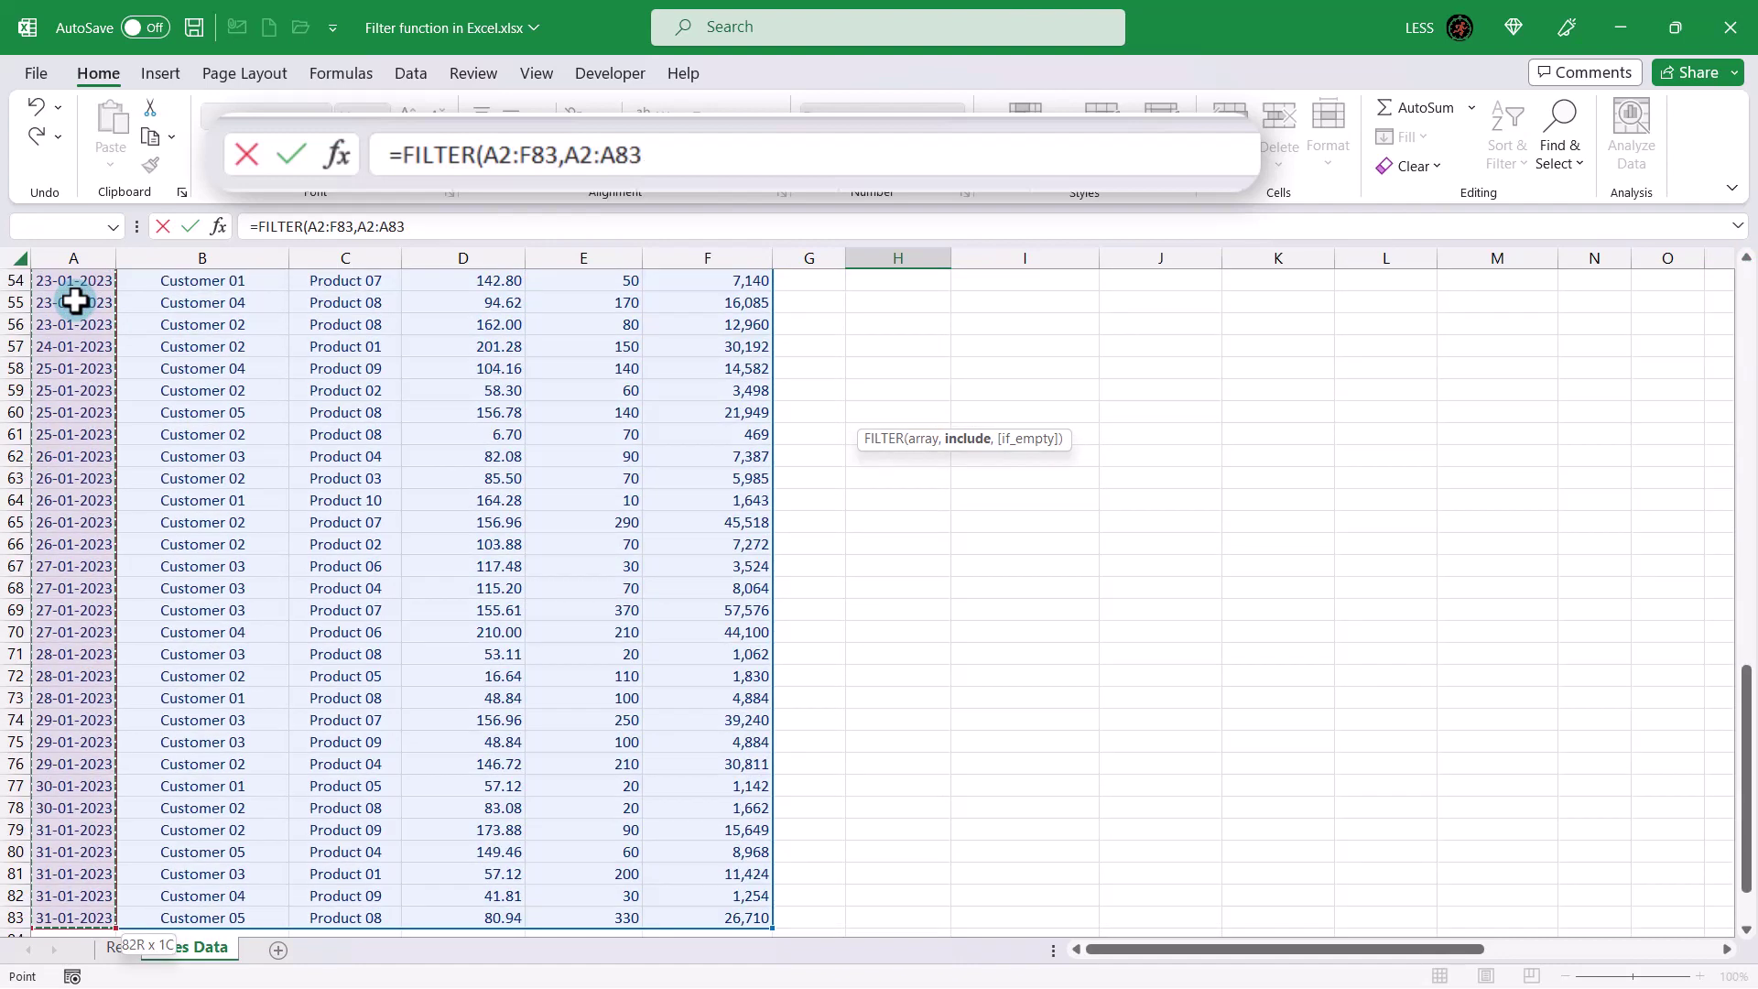
scroll(73, 302, "up", 18)
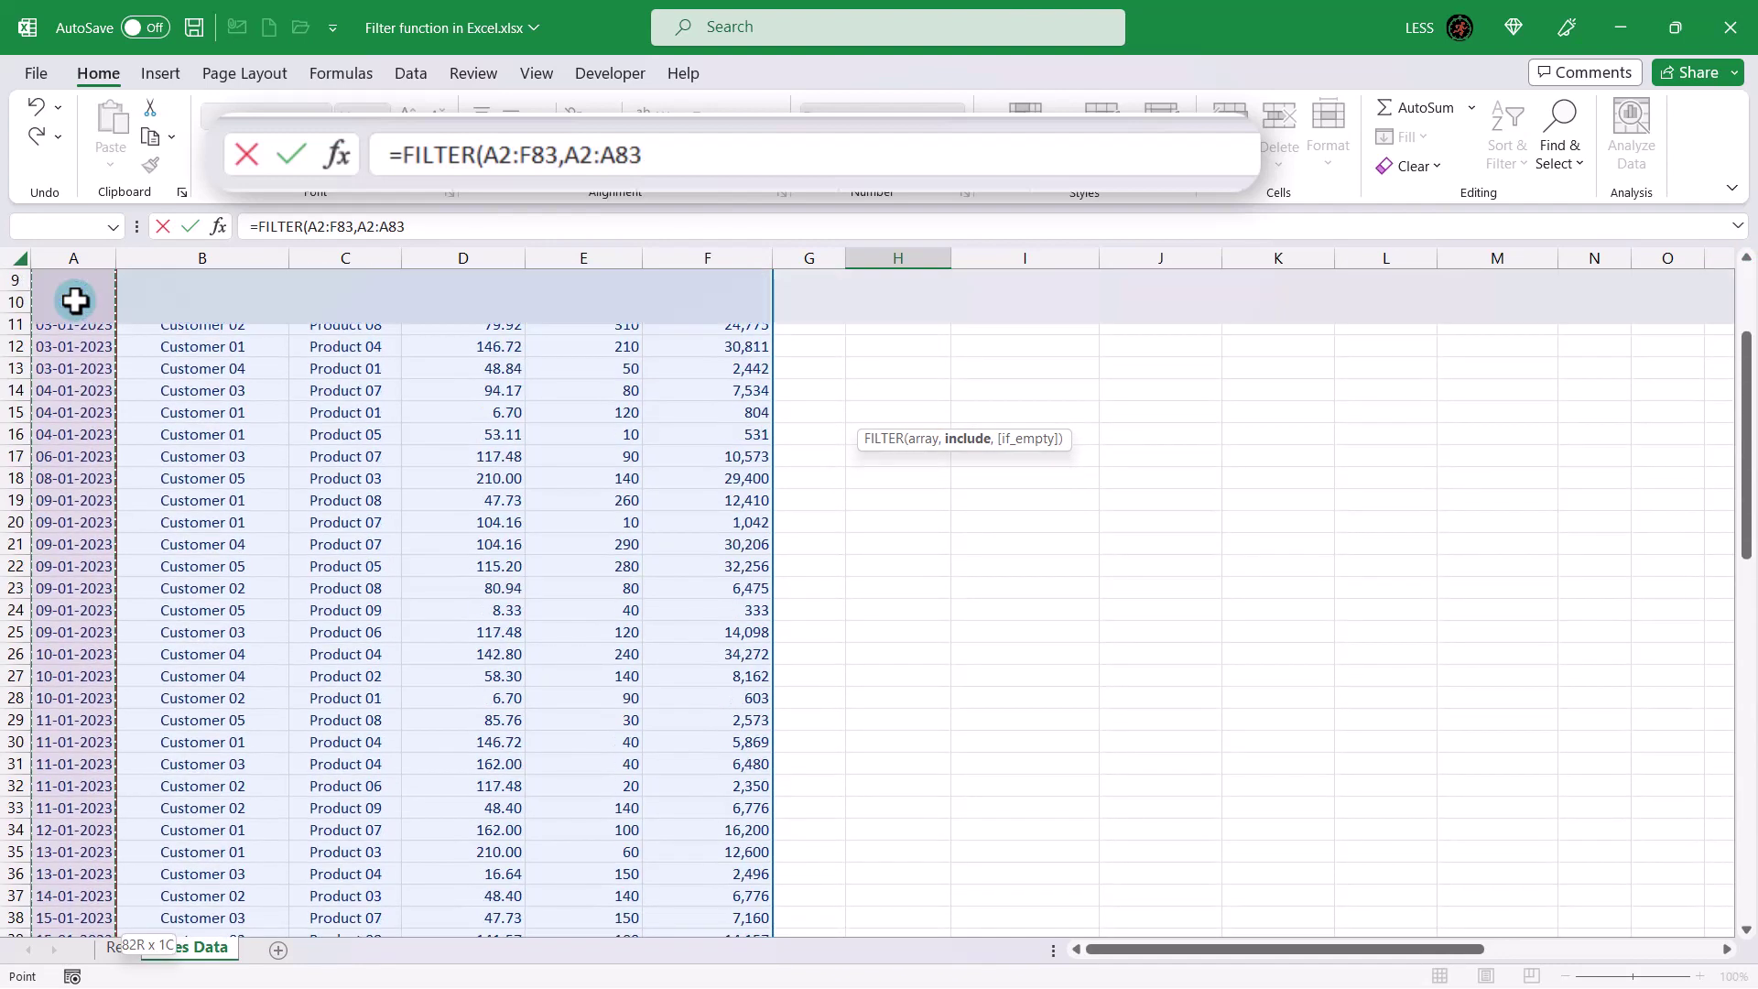
type("=")
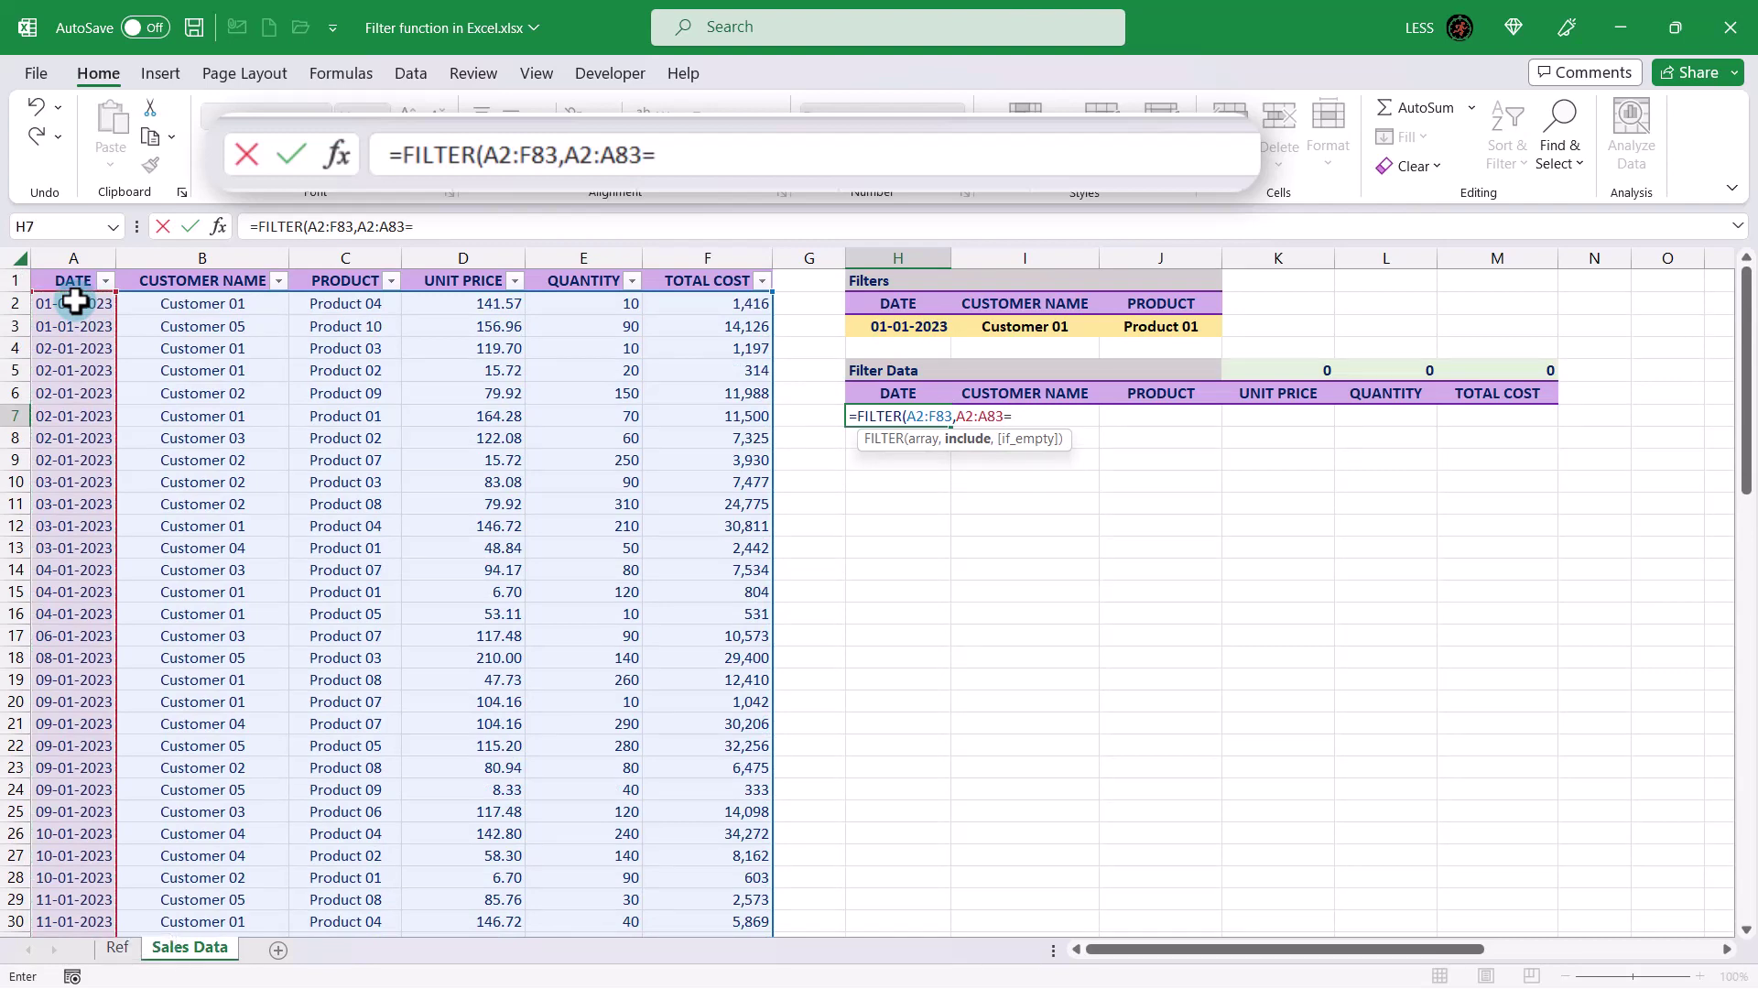
left_click(893, 326)
- Set the FILTER formula's if_empty argument to "Norecord found" and enter the formula in H7
type(",\"N")
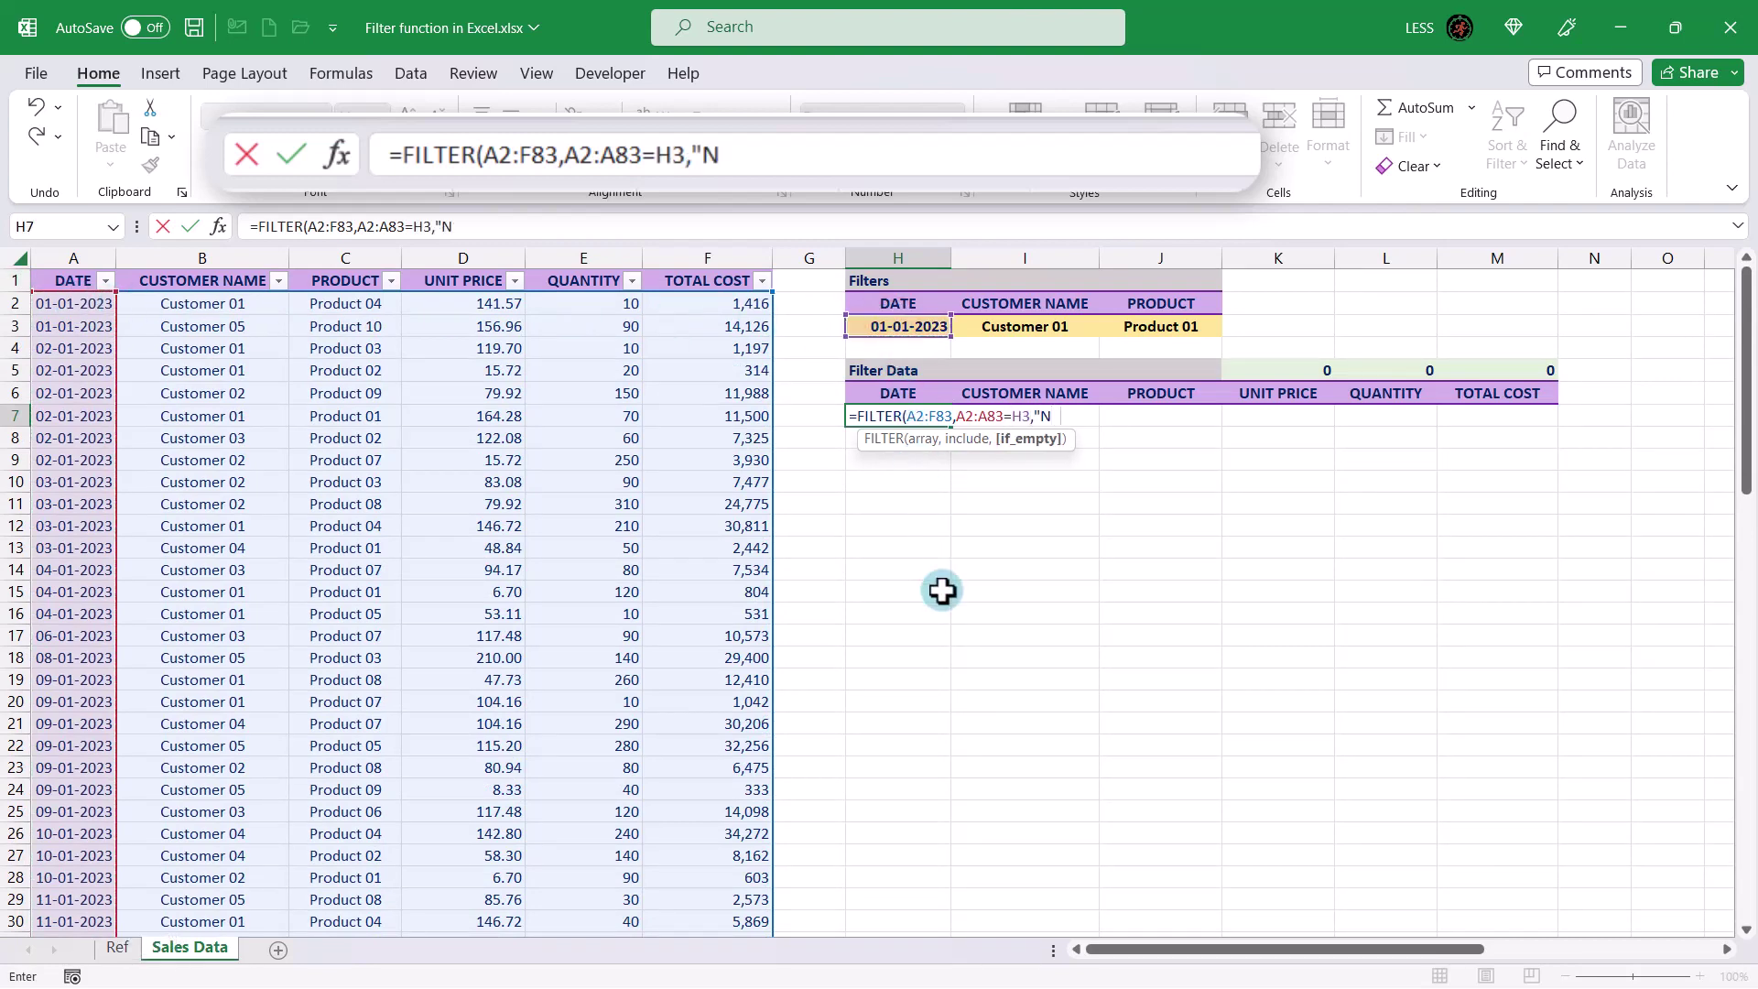
type("orec ord found\")")
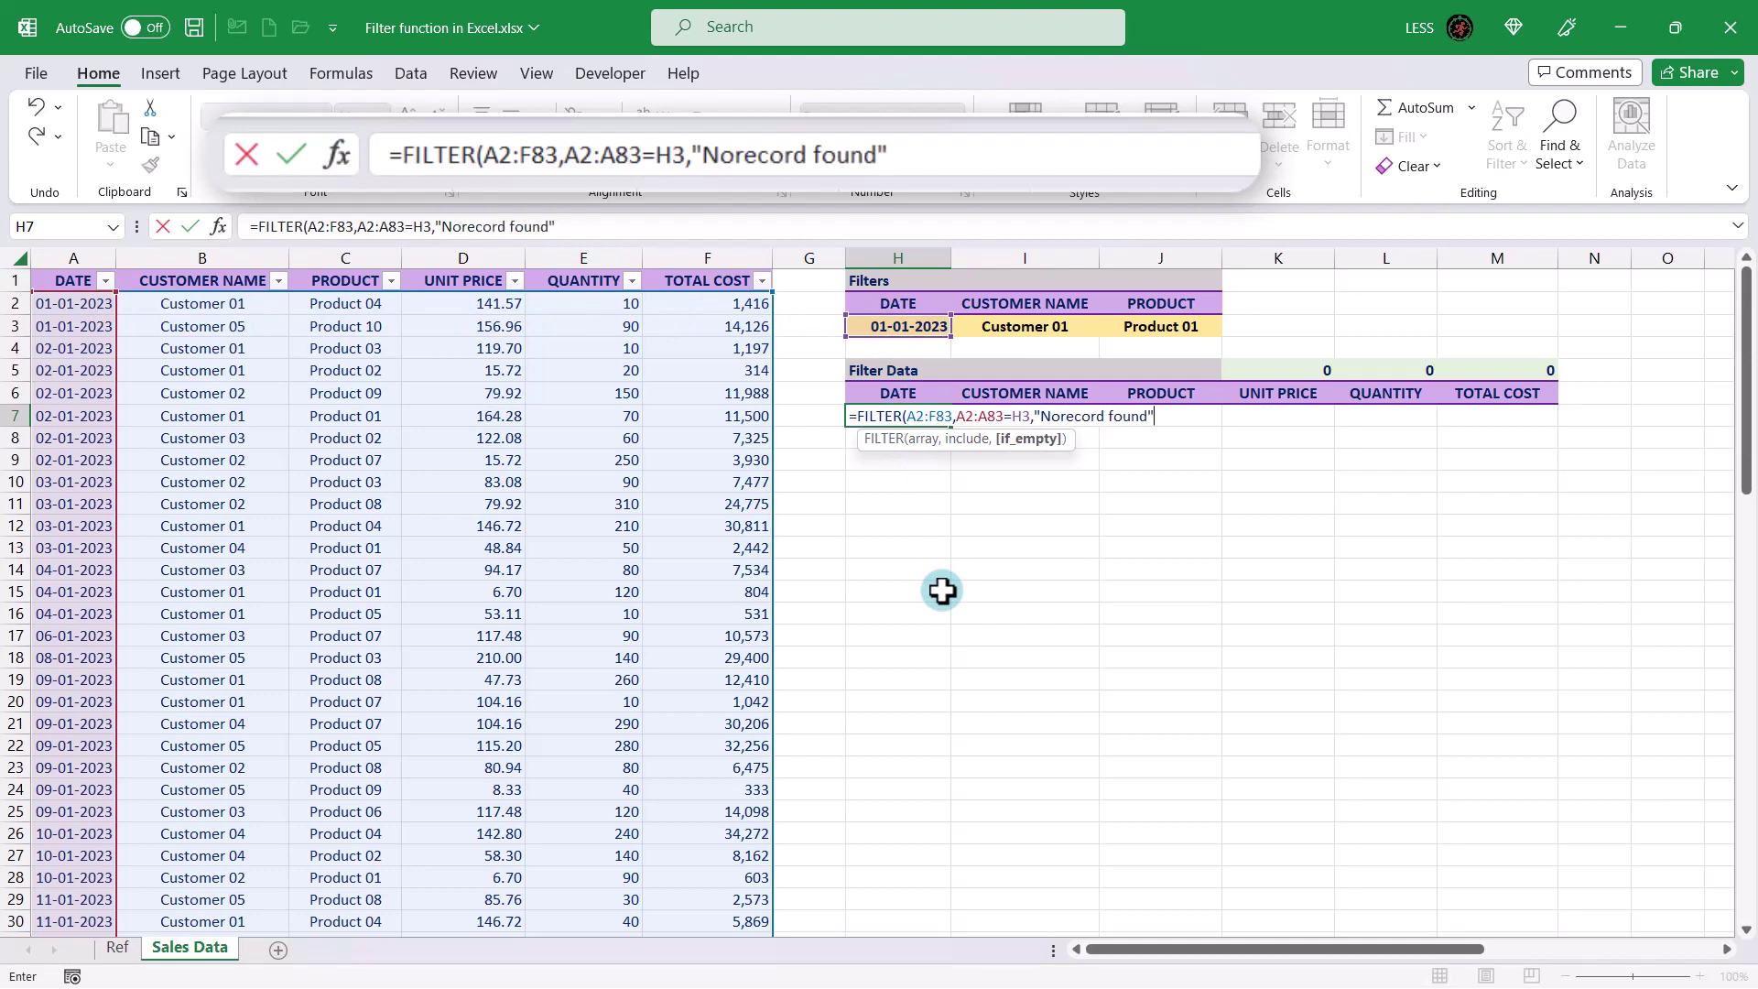
key("Return")
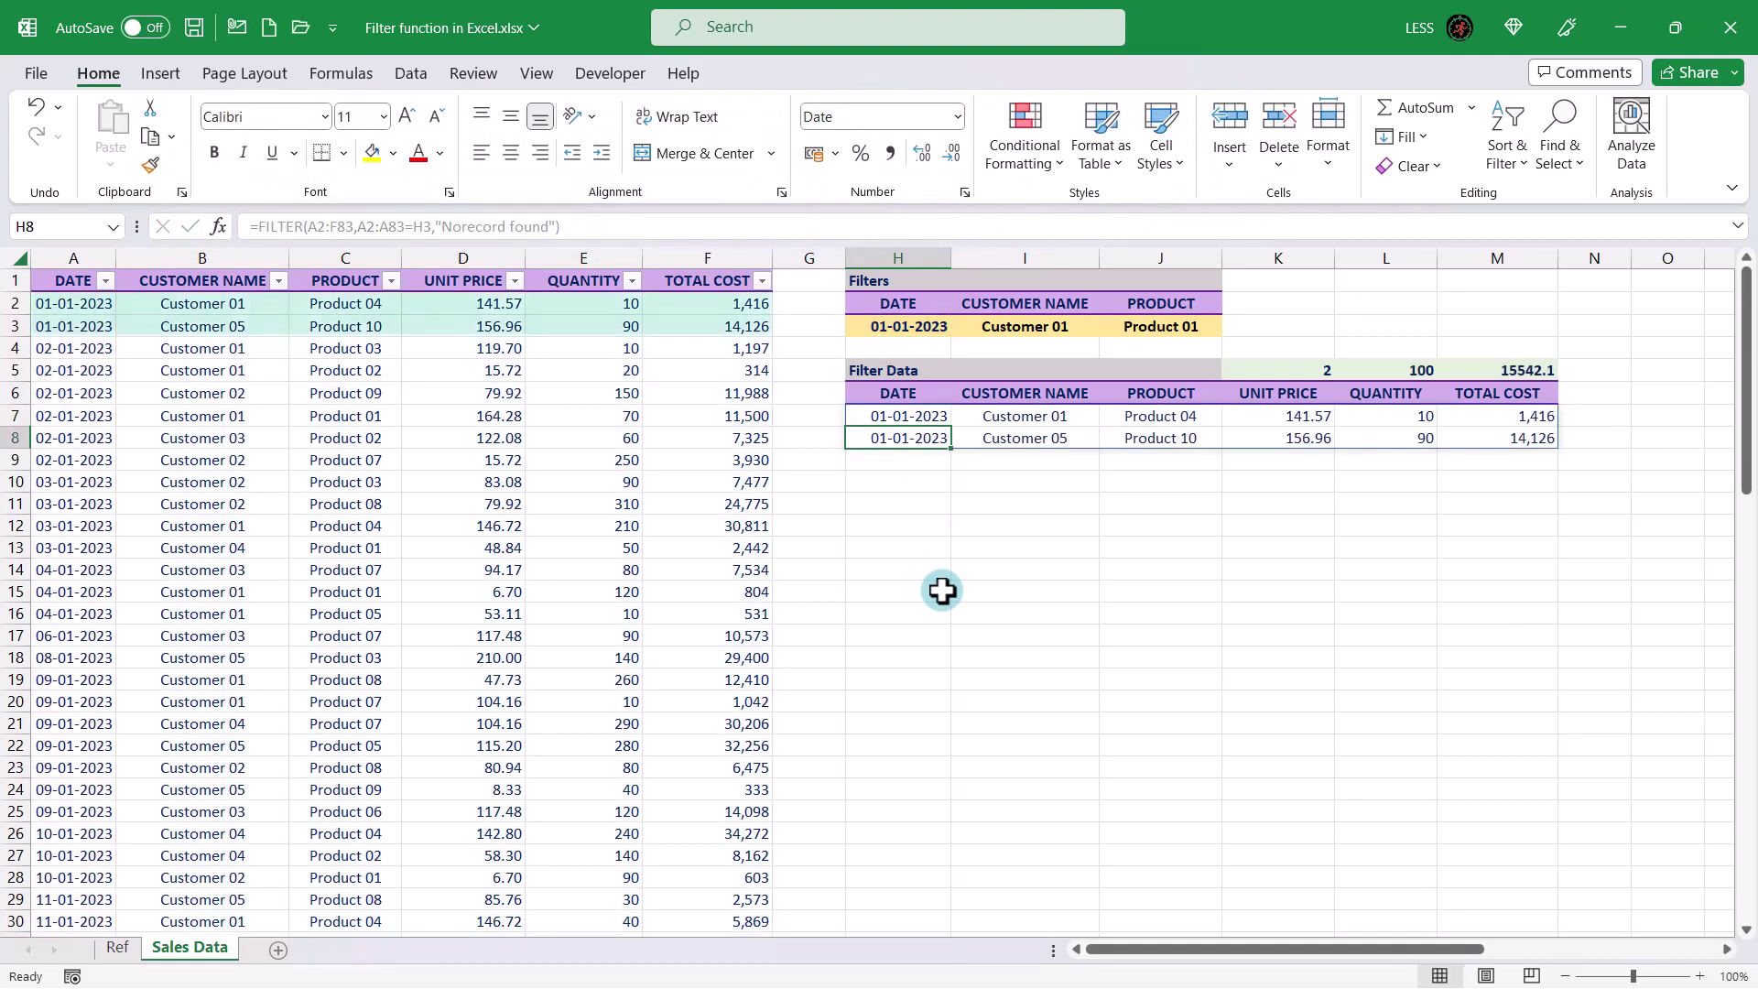
left_click(886, 416)
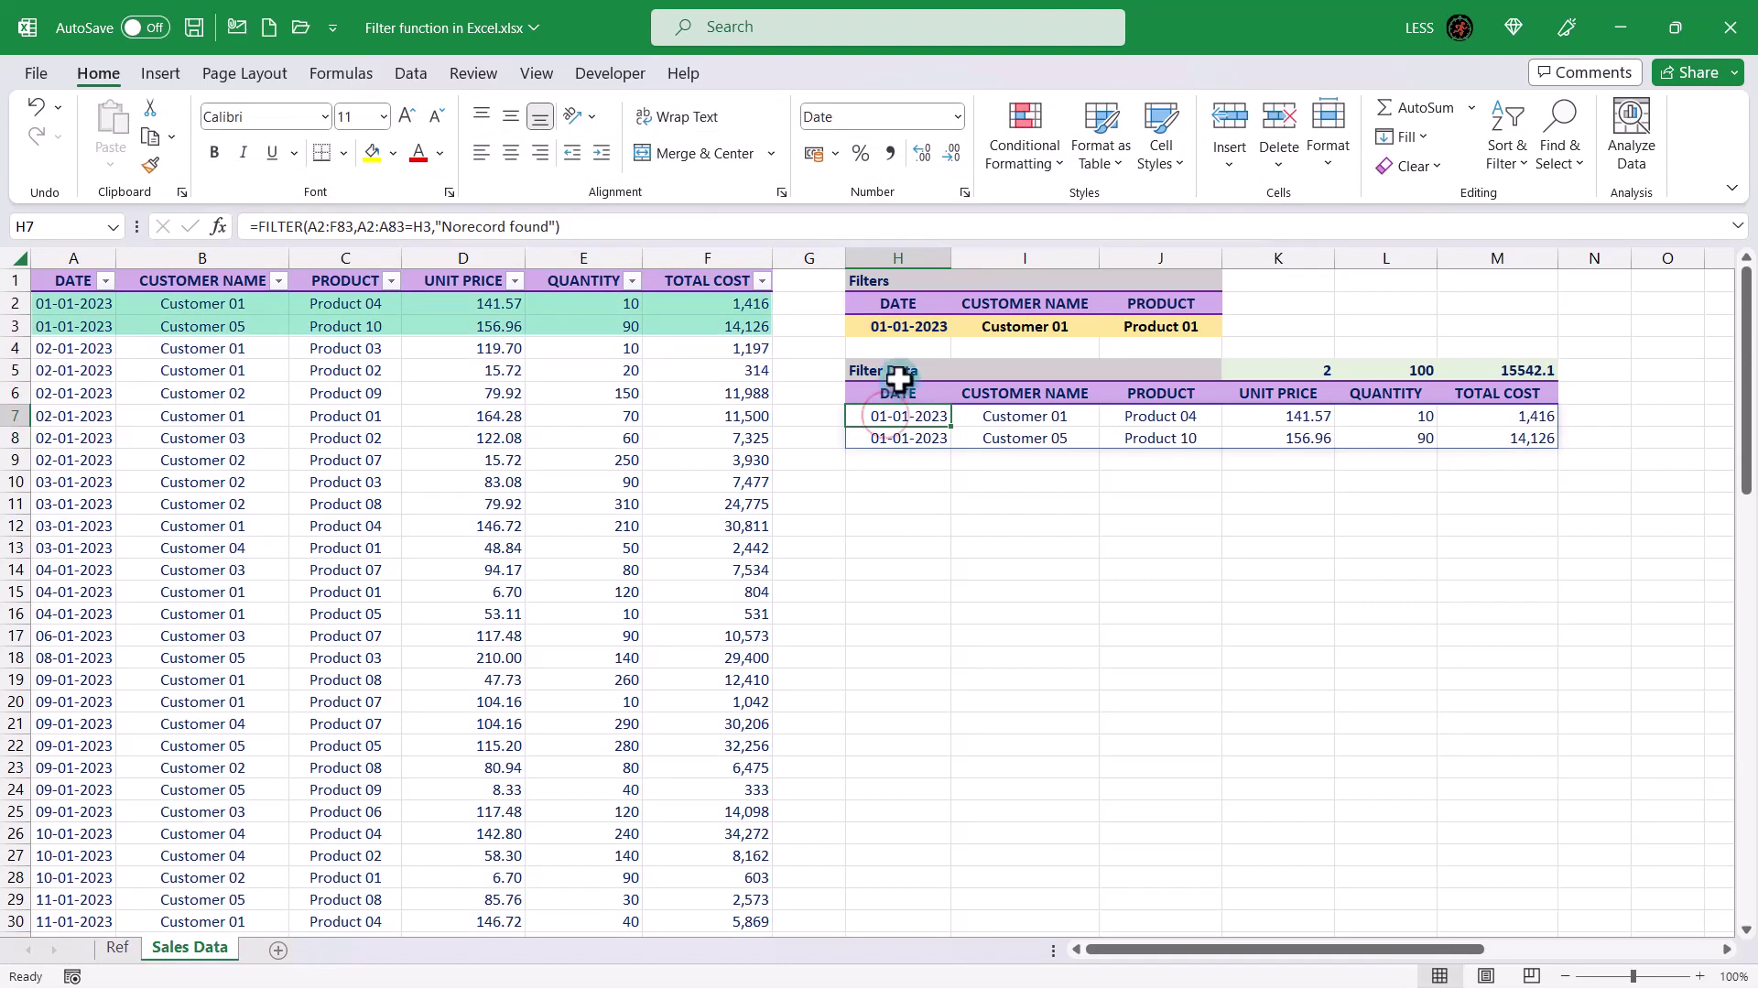
- Test the date filter in H3 with 02-01-2023, 04-01-2023 and 08-01-2023
left_click(916, 333)
left_click(960, 326)
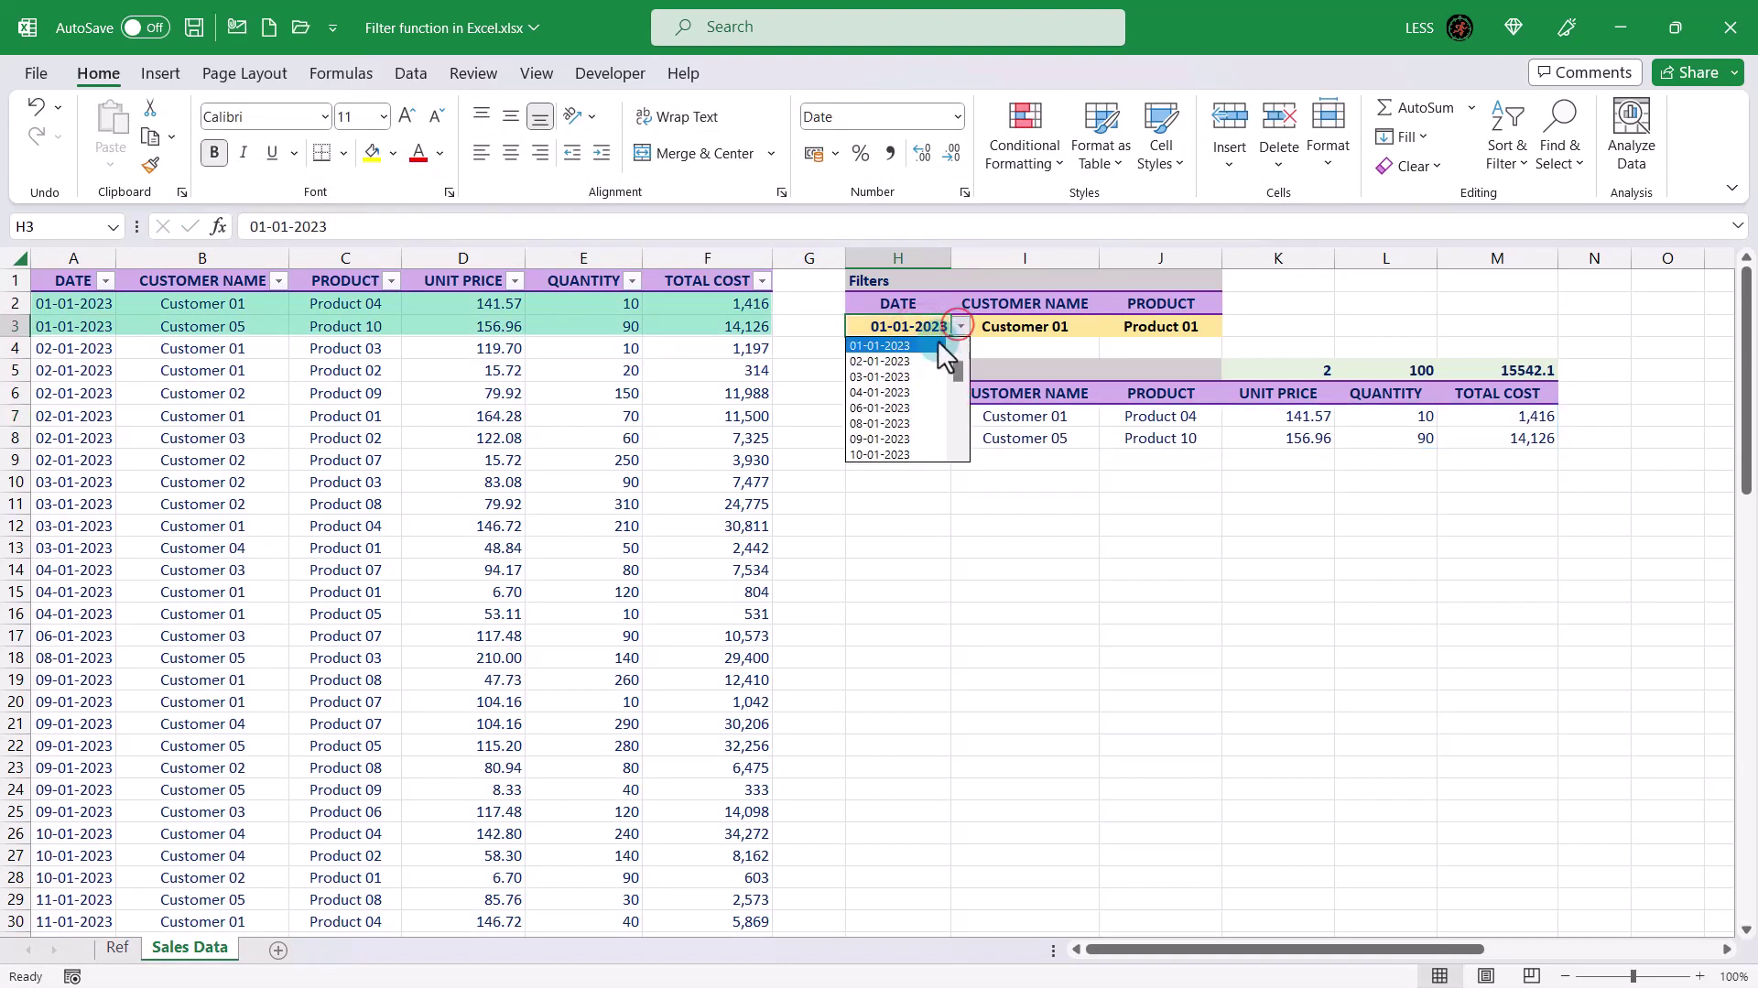
left_click(914, 360)
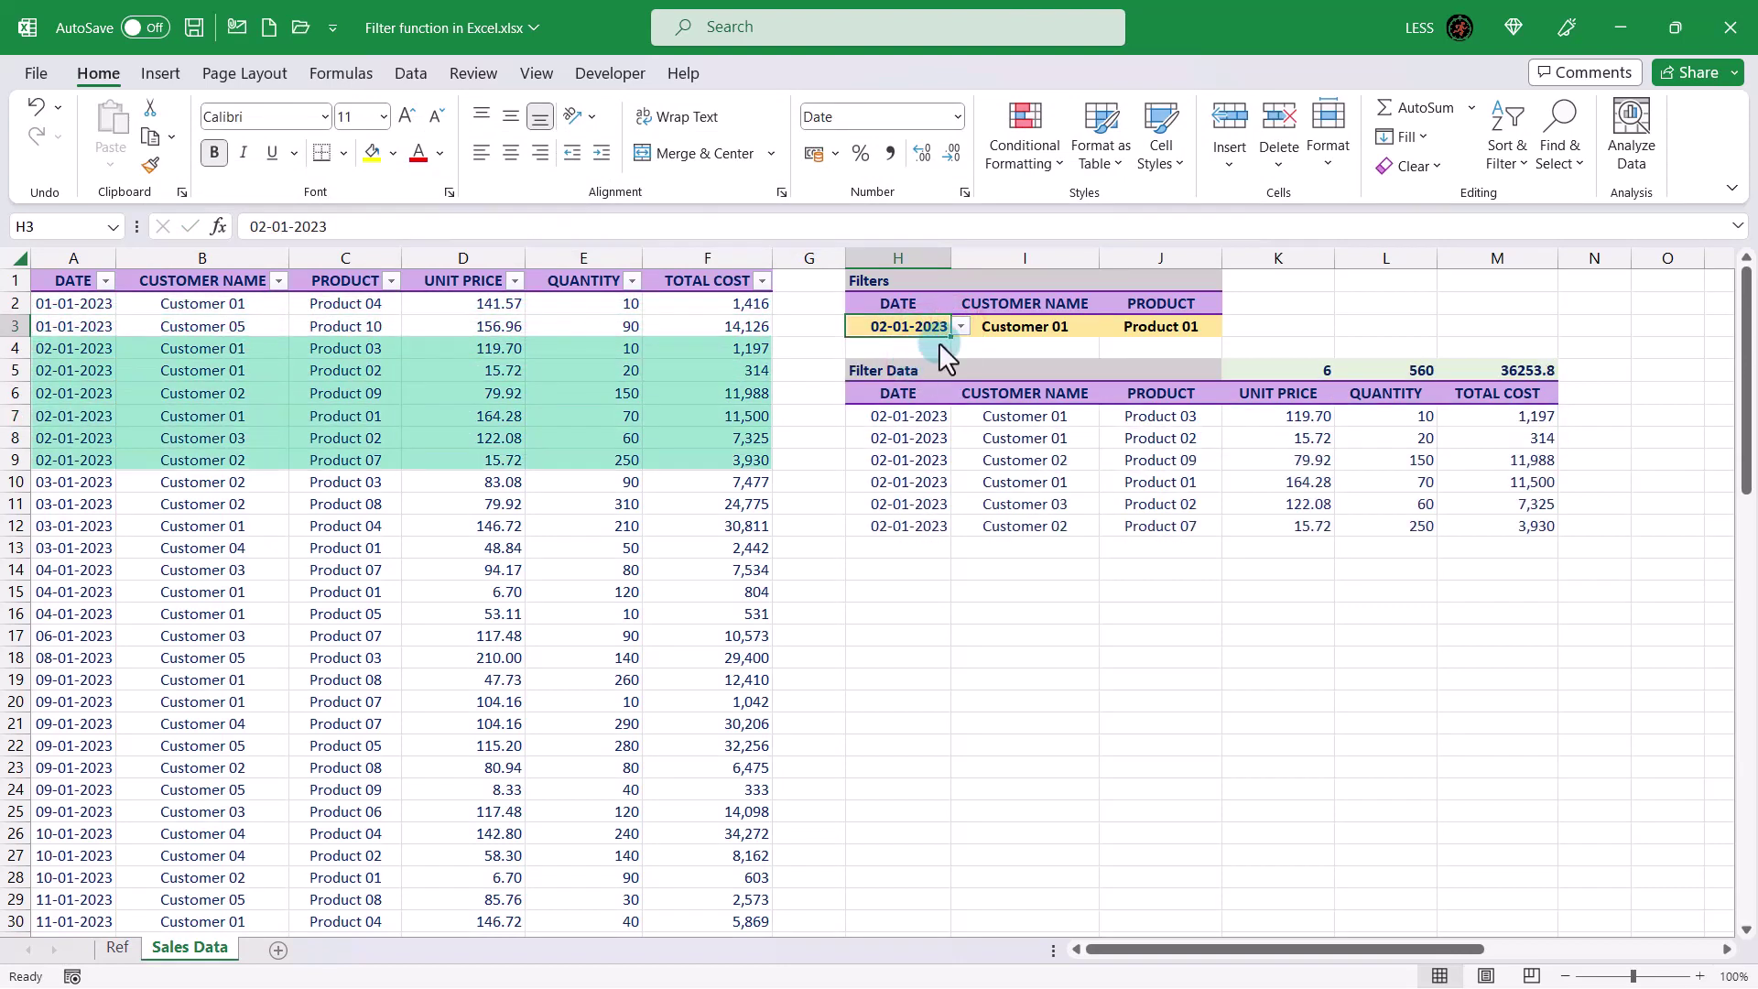
left_click(960, 329)
left_click(905, 370)
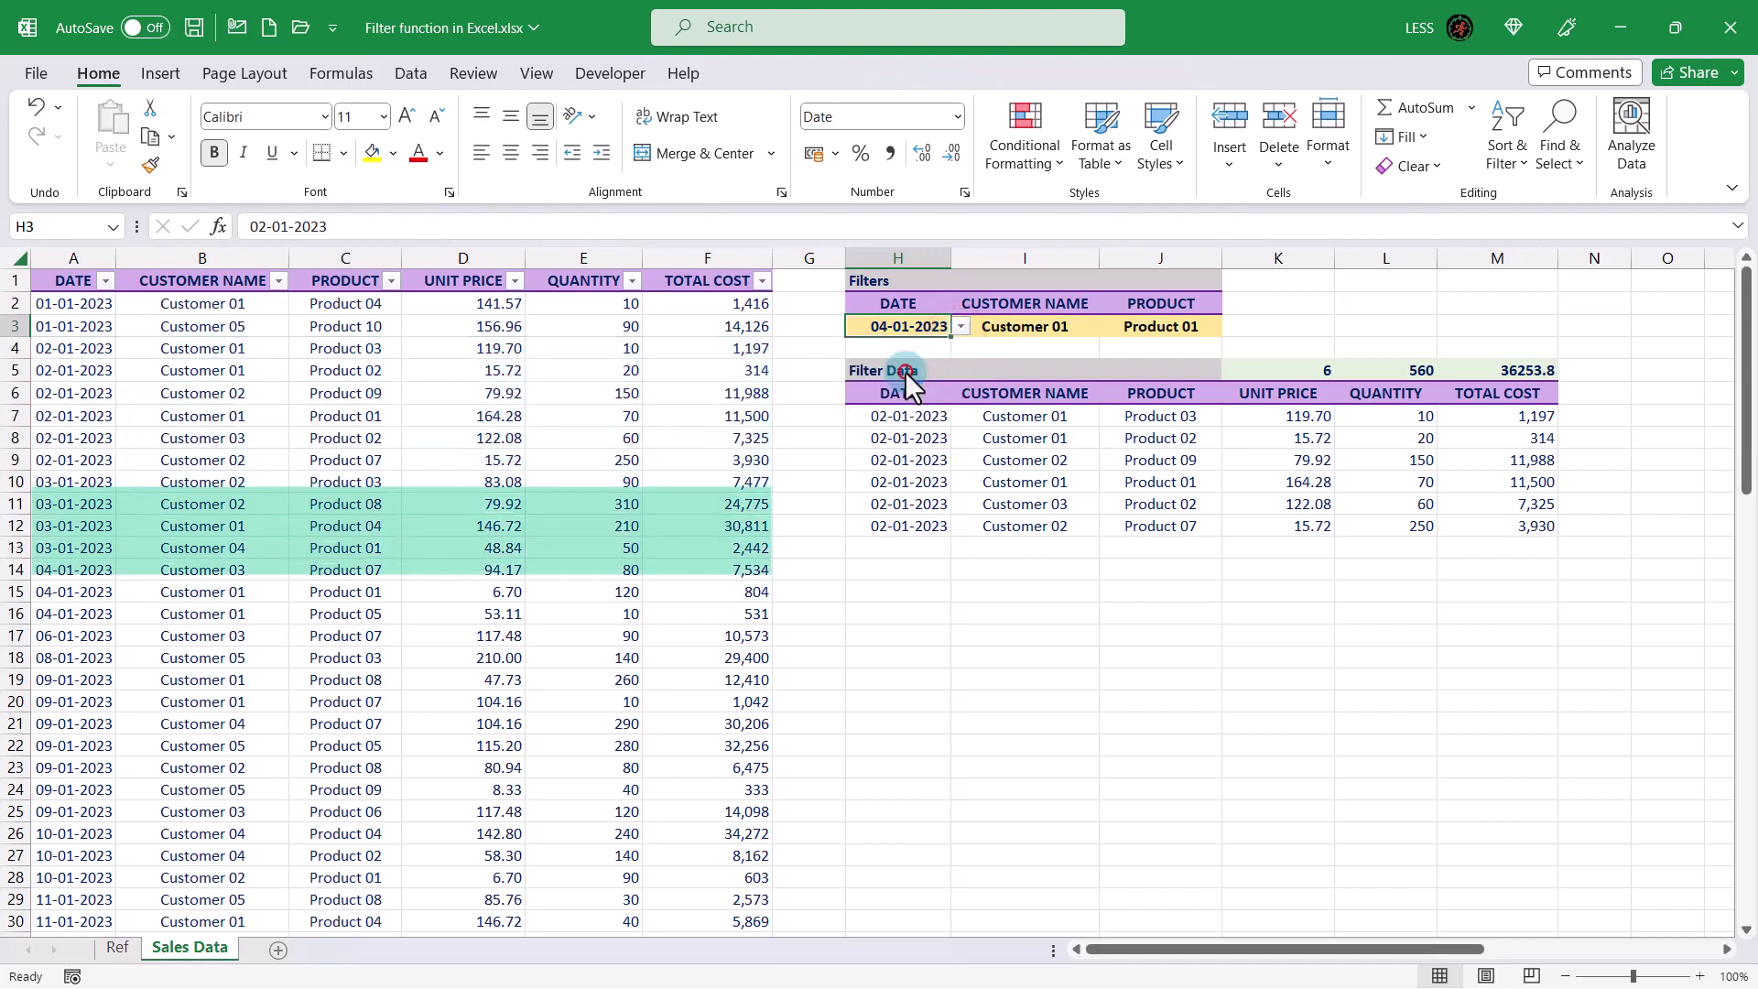
left_click(958, 326)
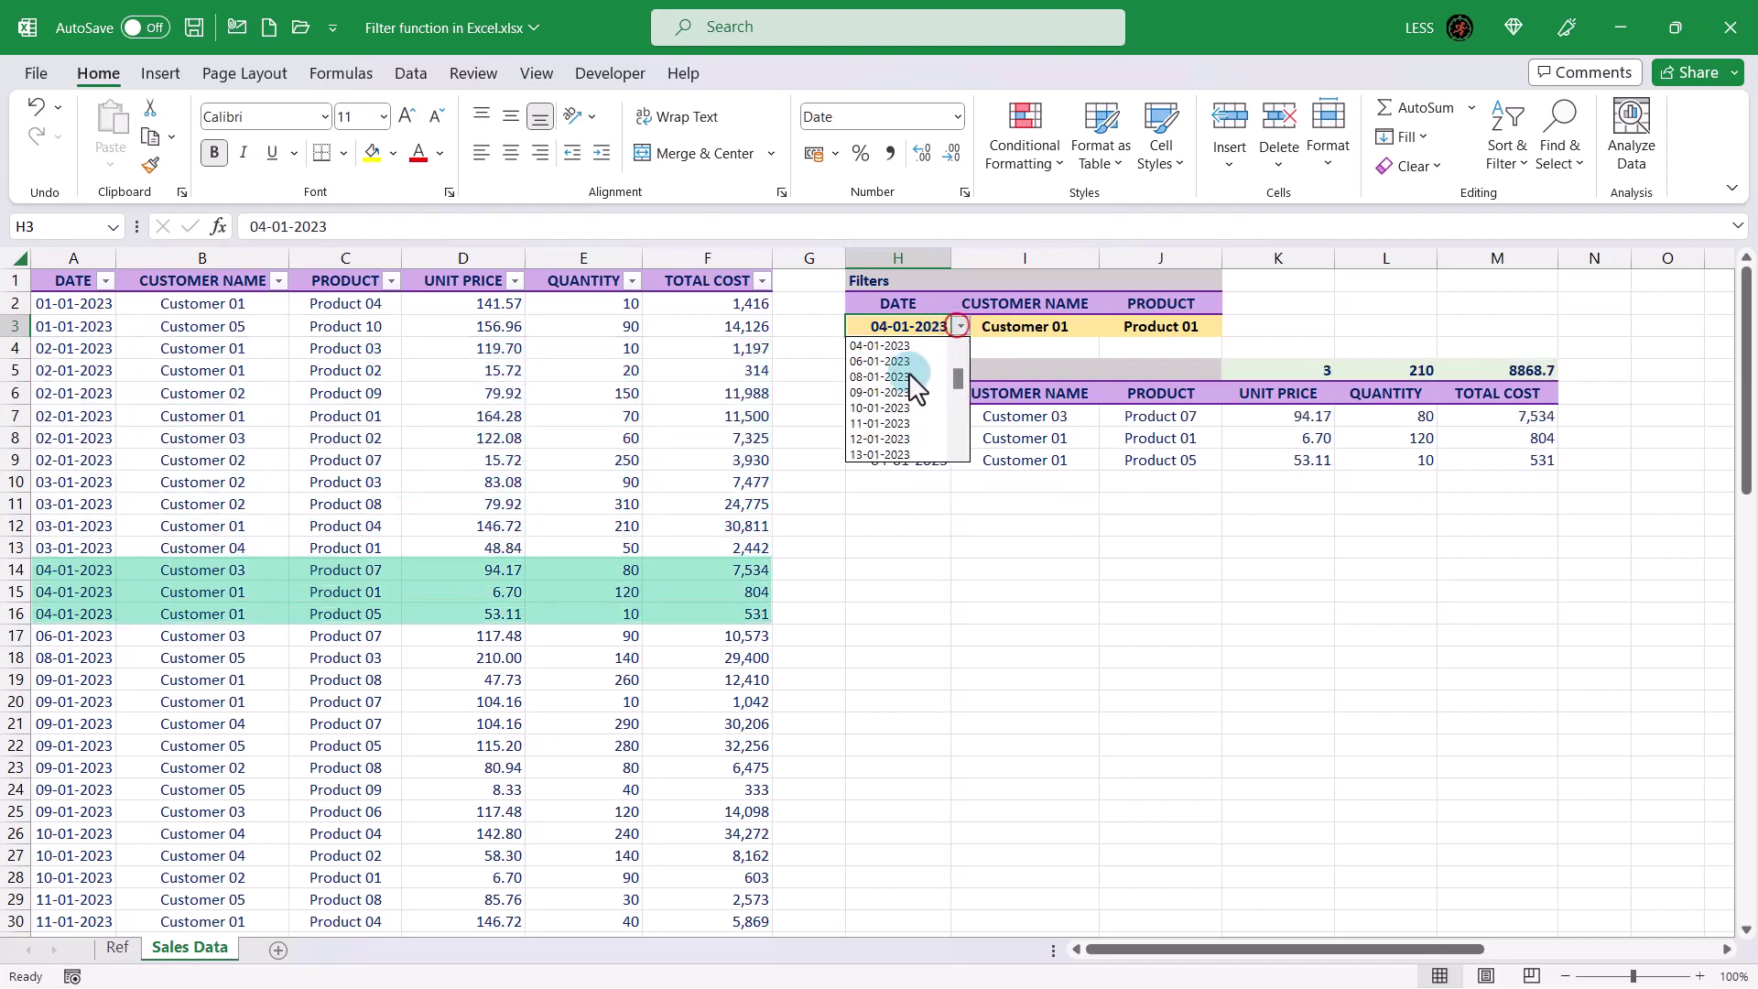
left_click(905, 375)
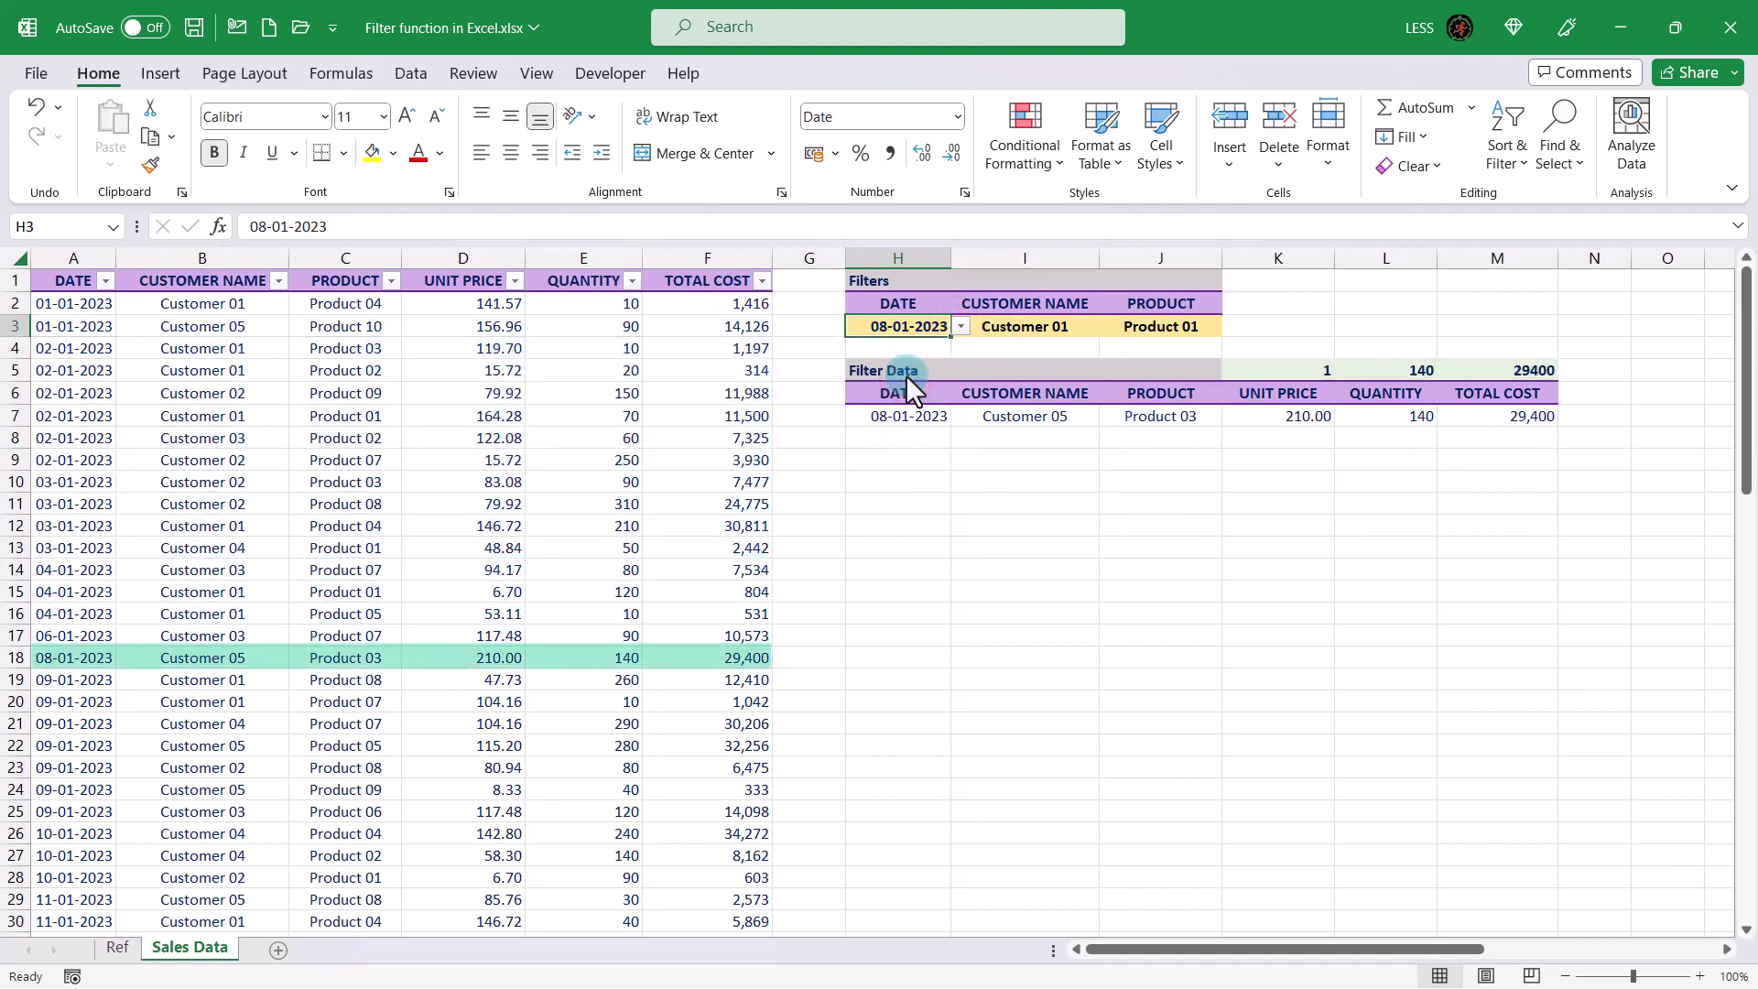
- Set the date filter in H3 to 01-01-2023 and select the FILTER formula cell H7
left_click(959, 326)
left_click_drag(960, 382, 953, 343)
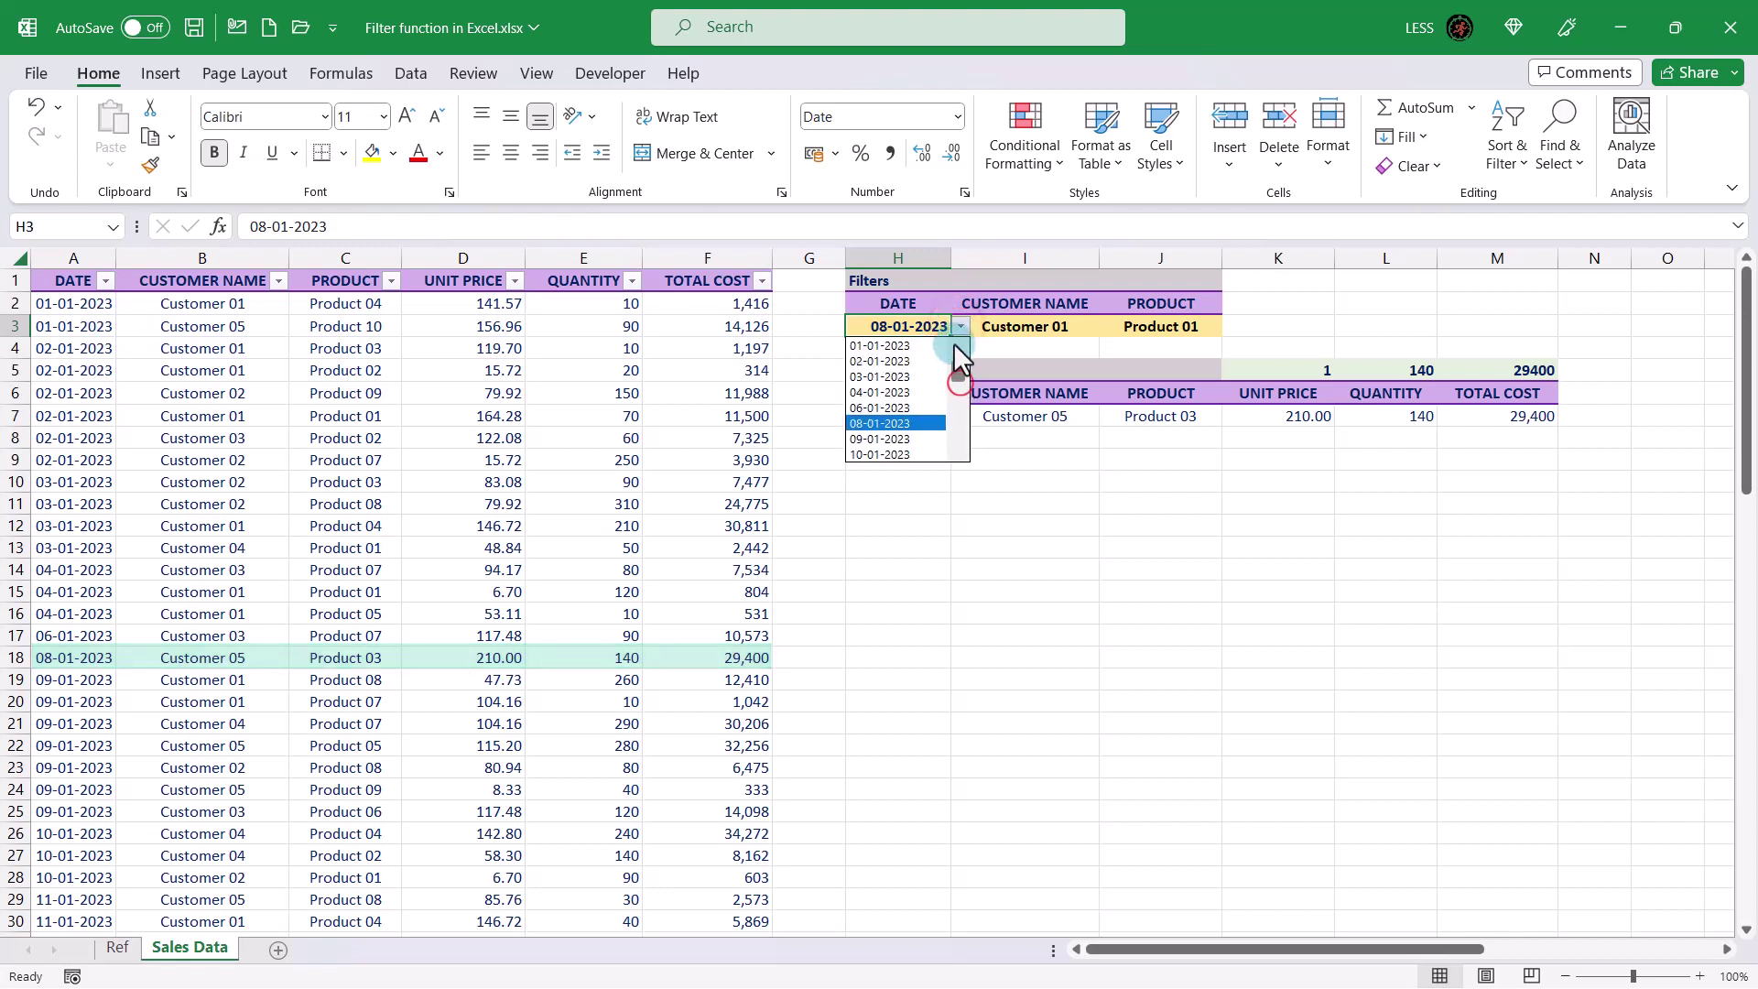
left_click(882, 344)
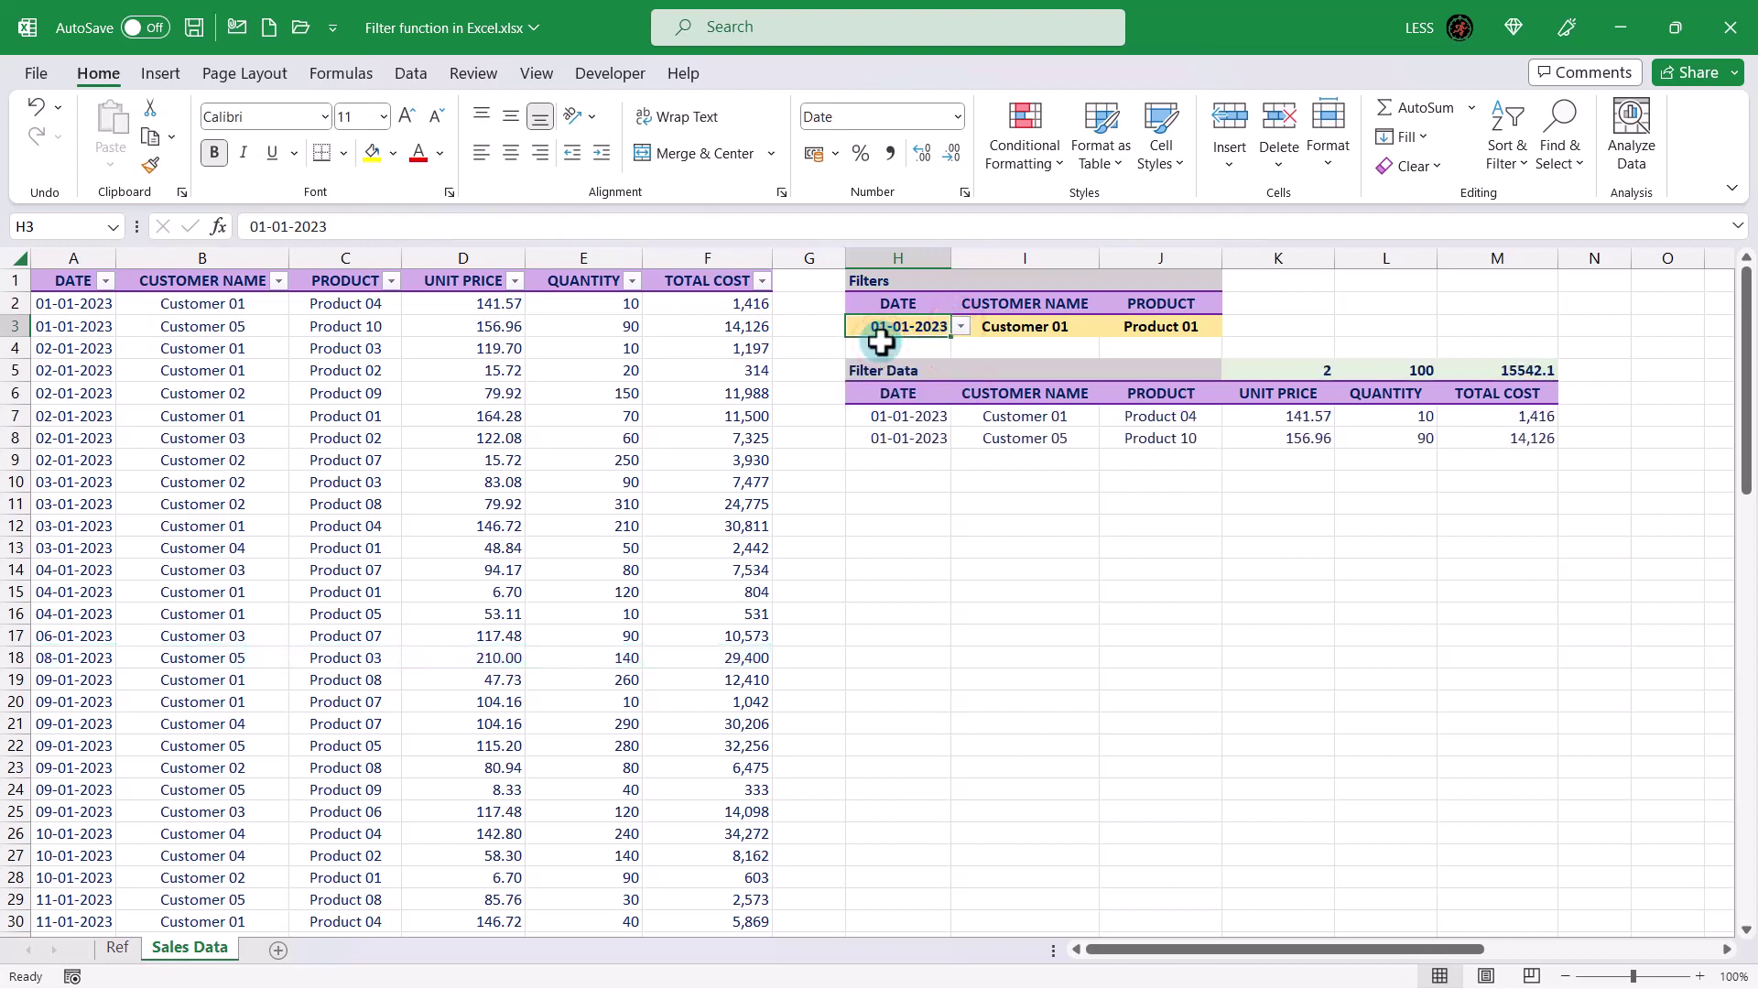
left_click(928, 414)
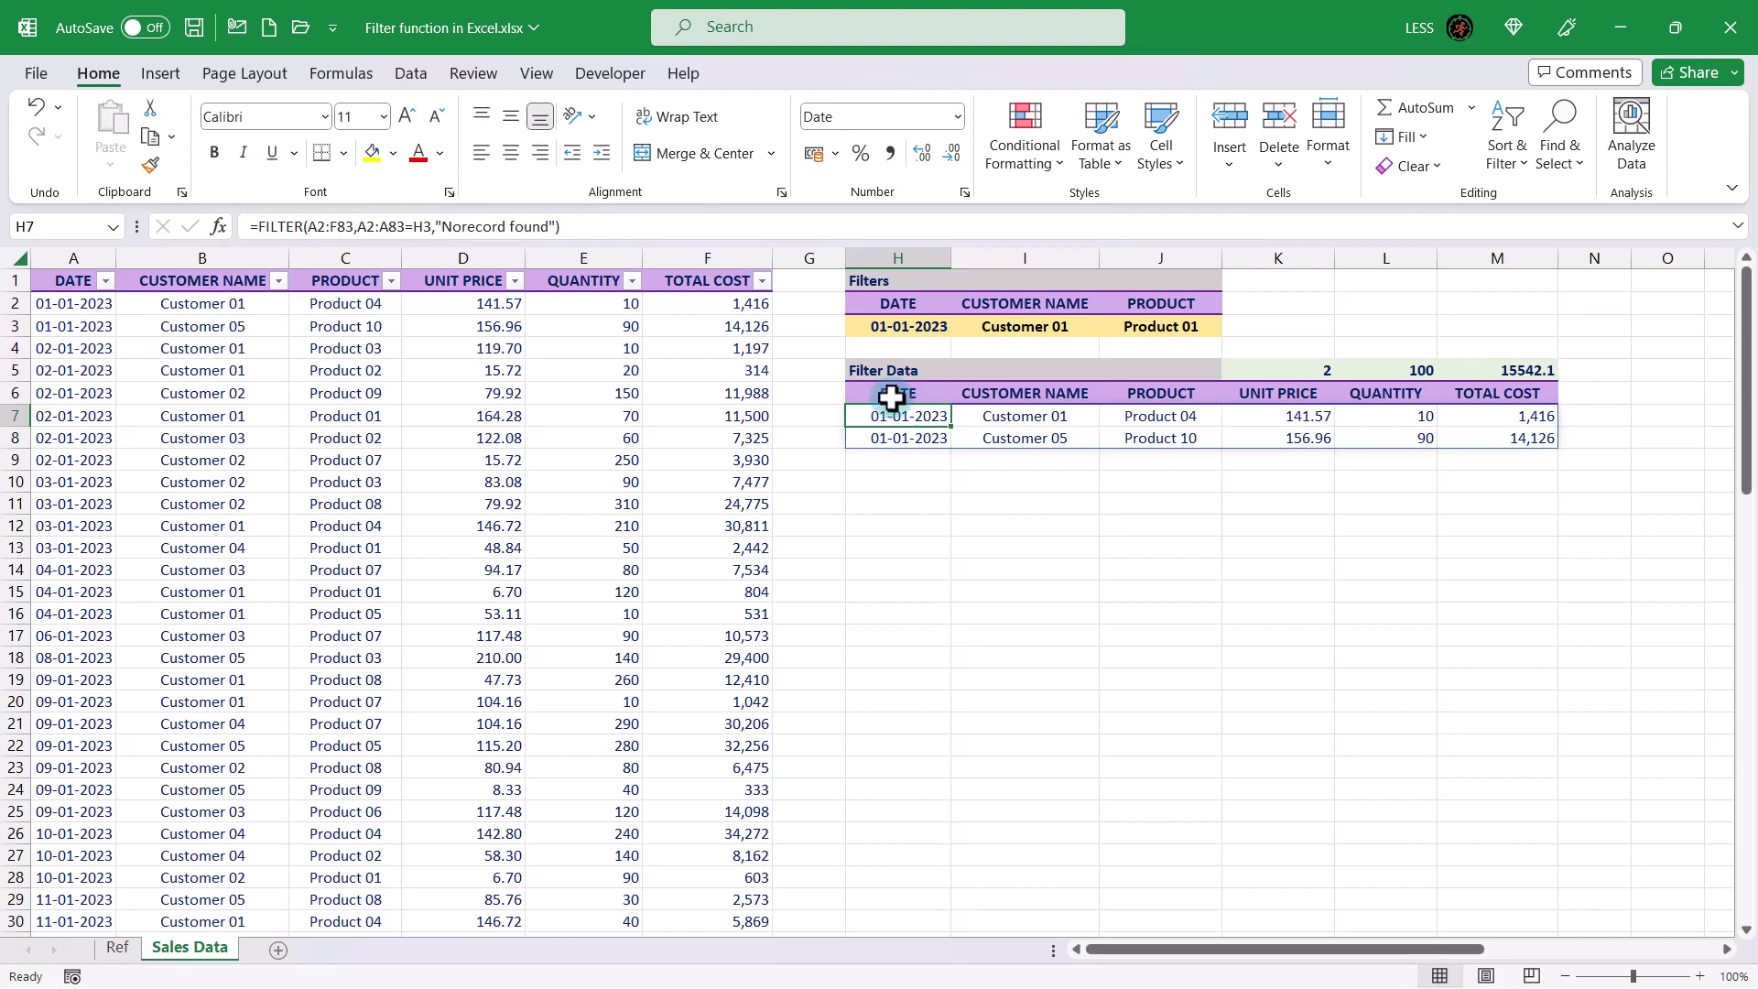
- Extend the include condition of H7's FILTER formula to A2:A83=H3*B2:B83=I3 so it also tests the customer name
left_click(430, 227)
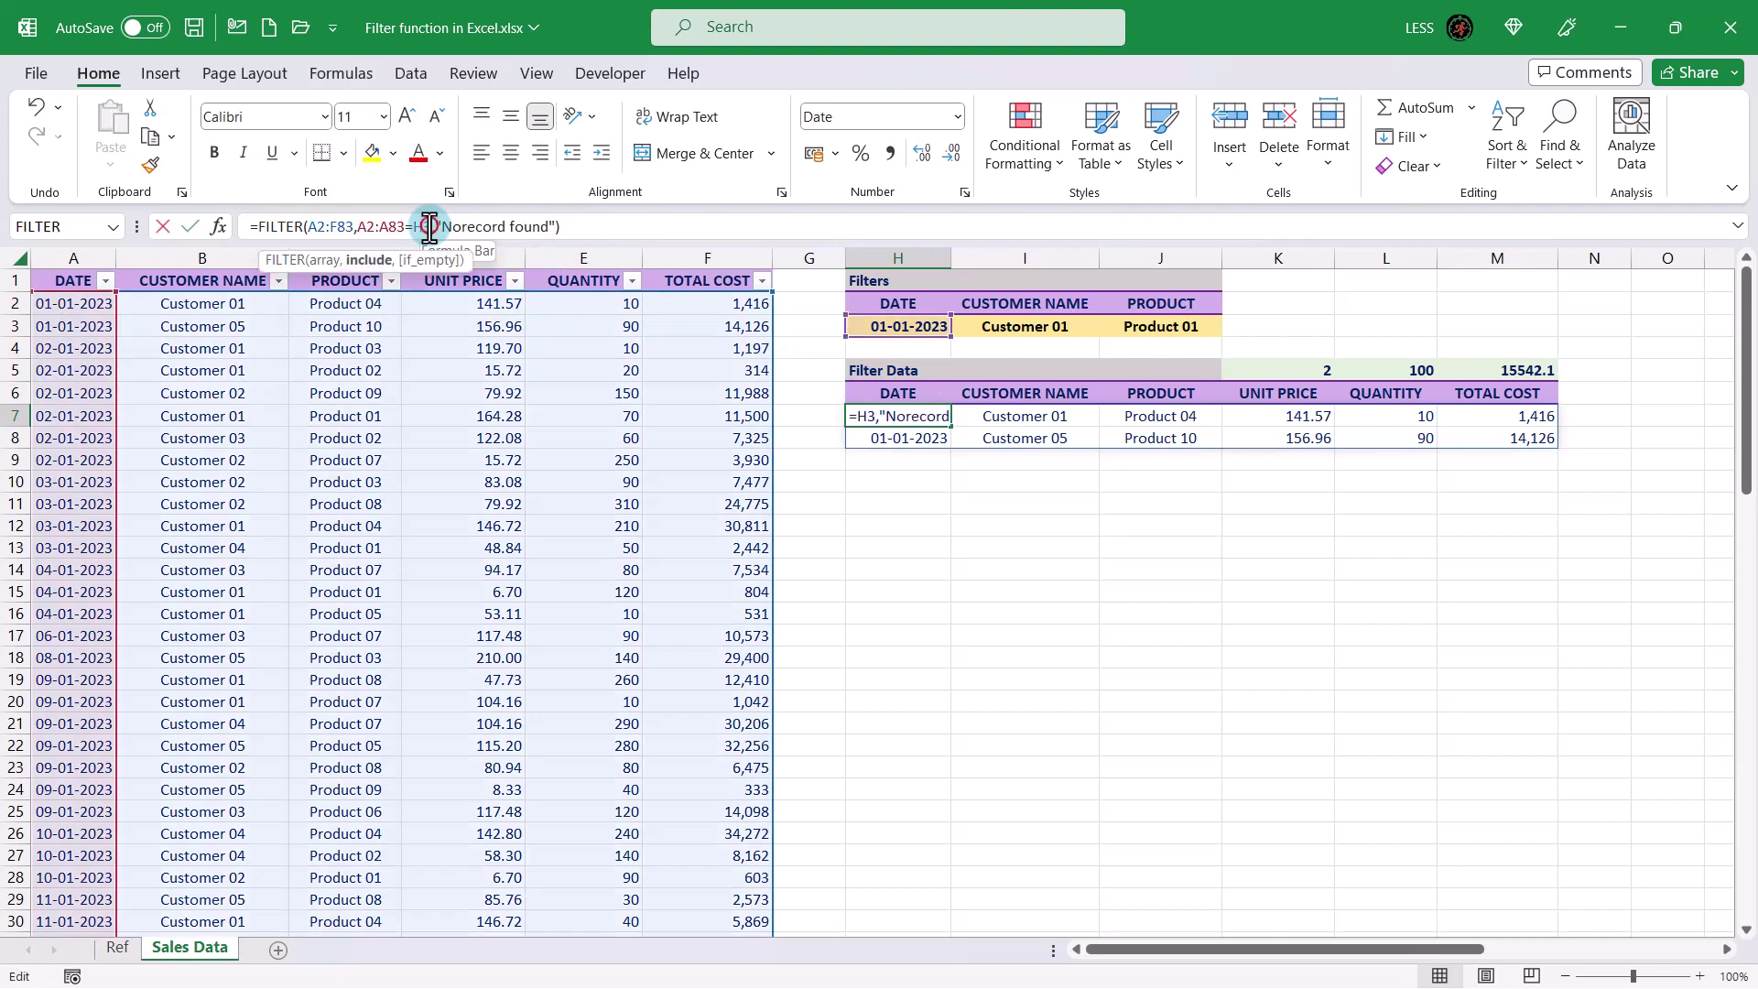
type("*")
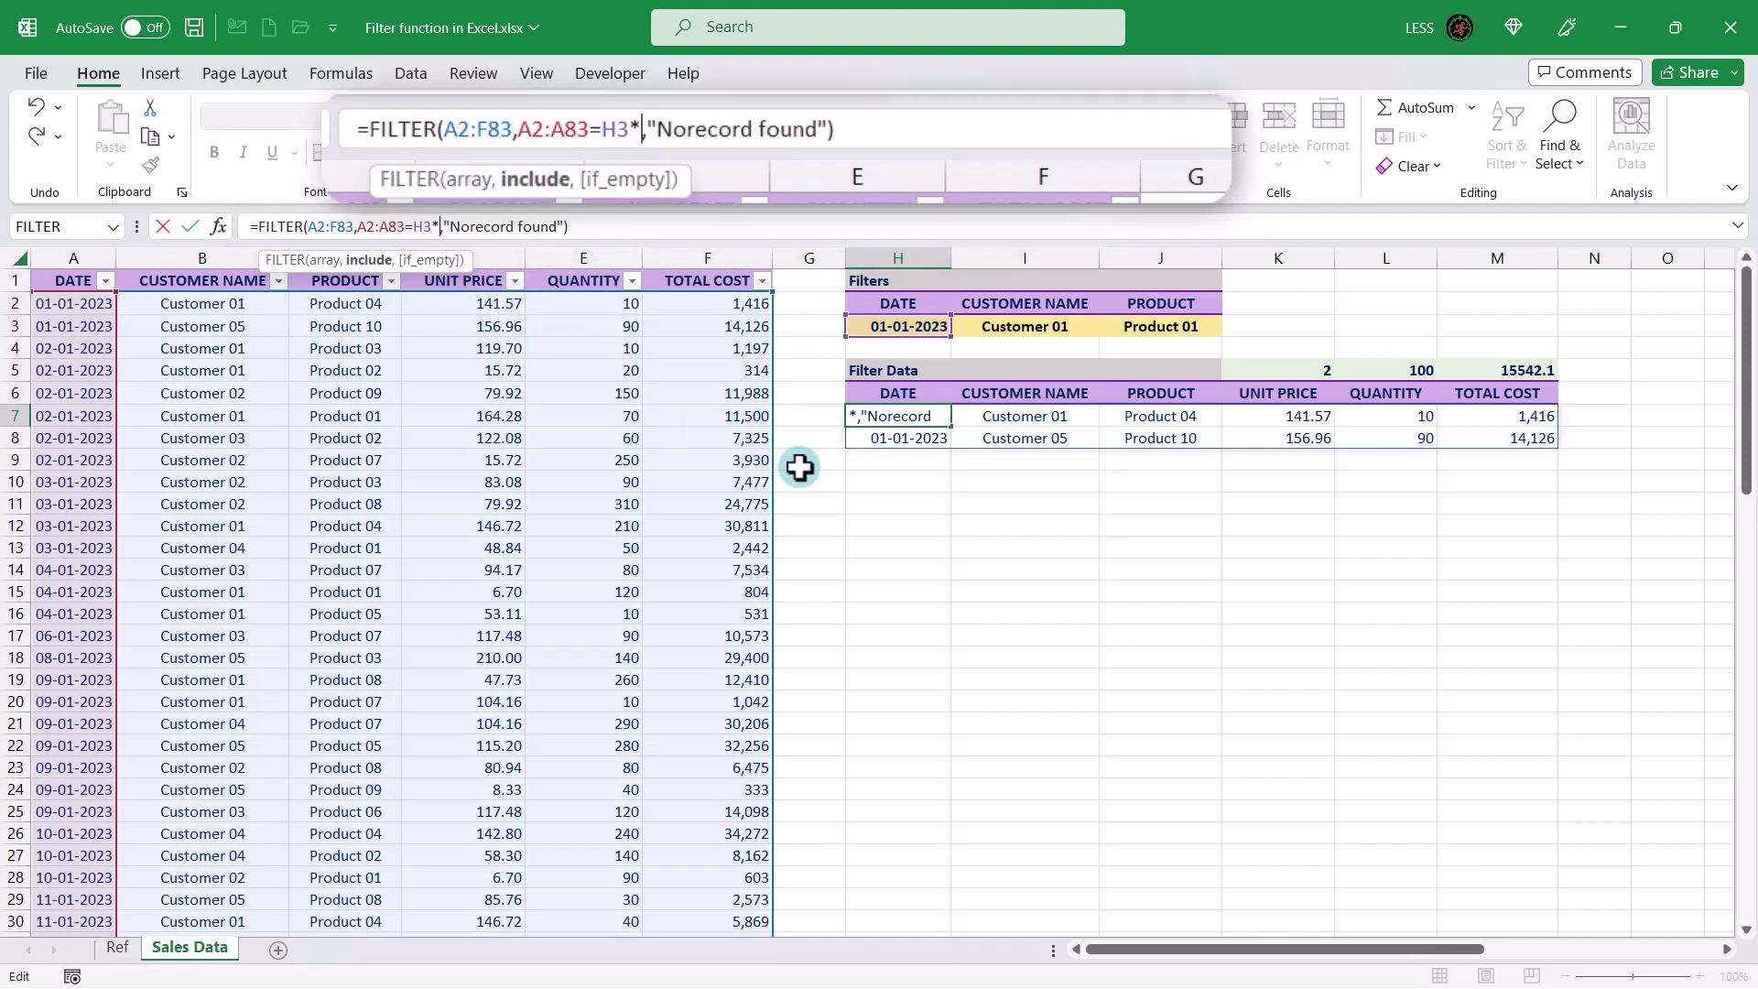
left_click(227, 305)
key("ctrl+shift+Down")
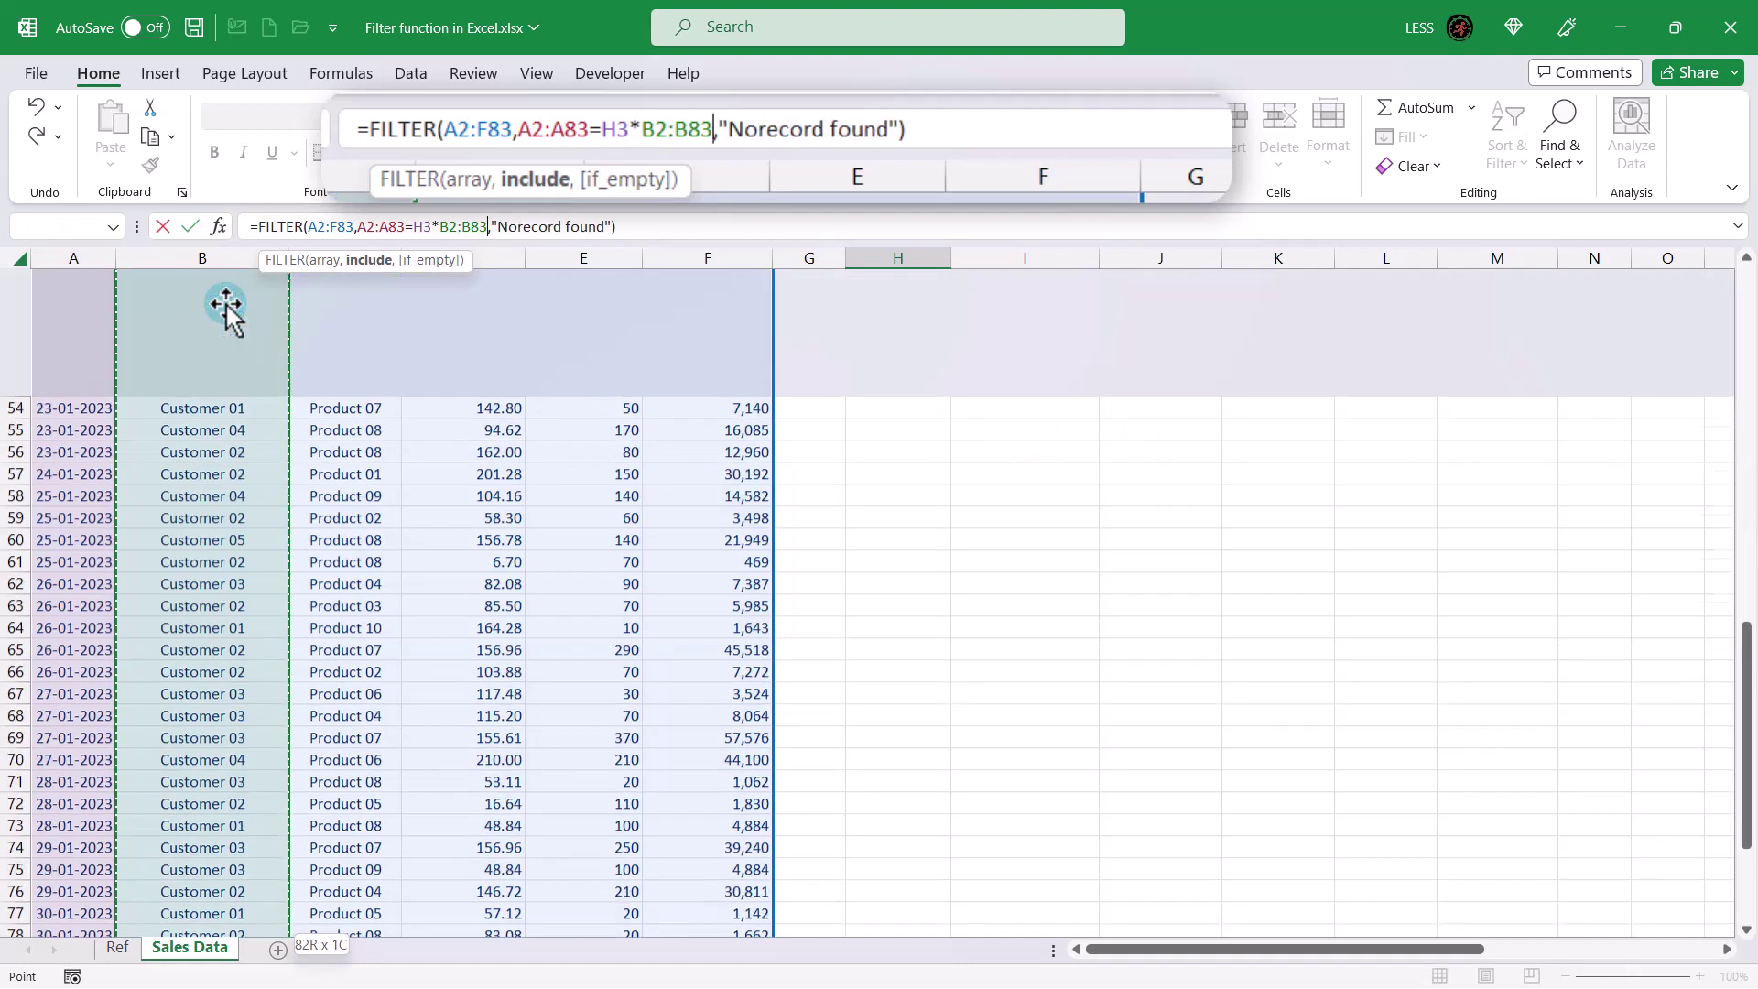
type("=")
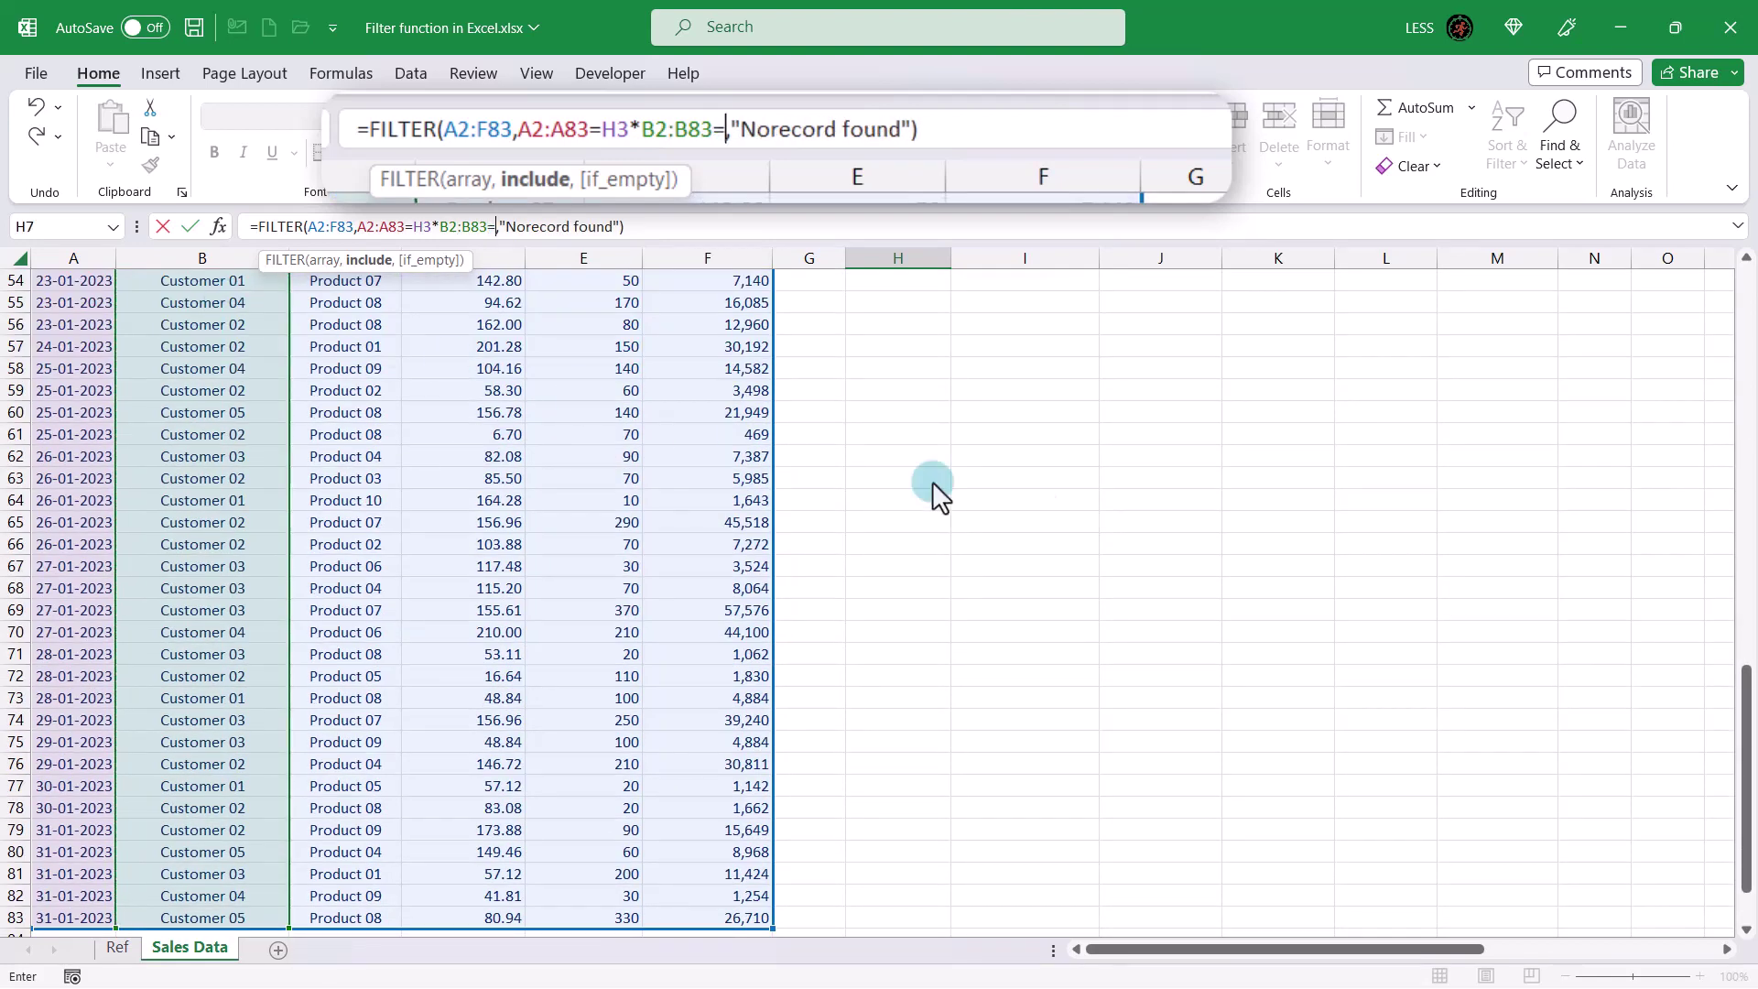
left_click_drag(1746, 678, 1751, 275)
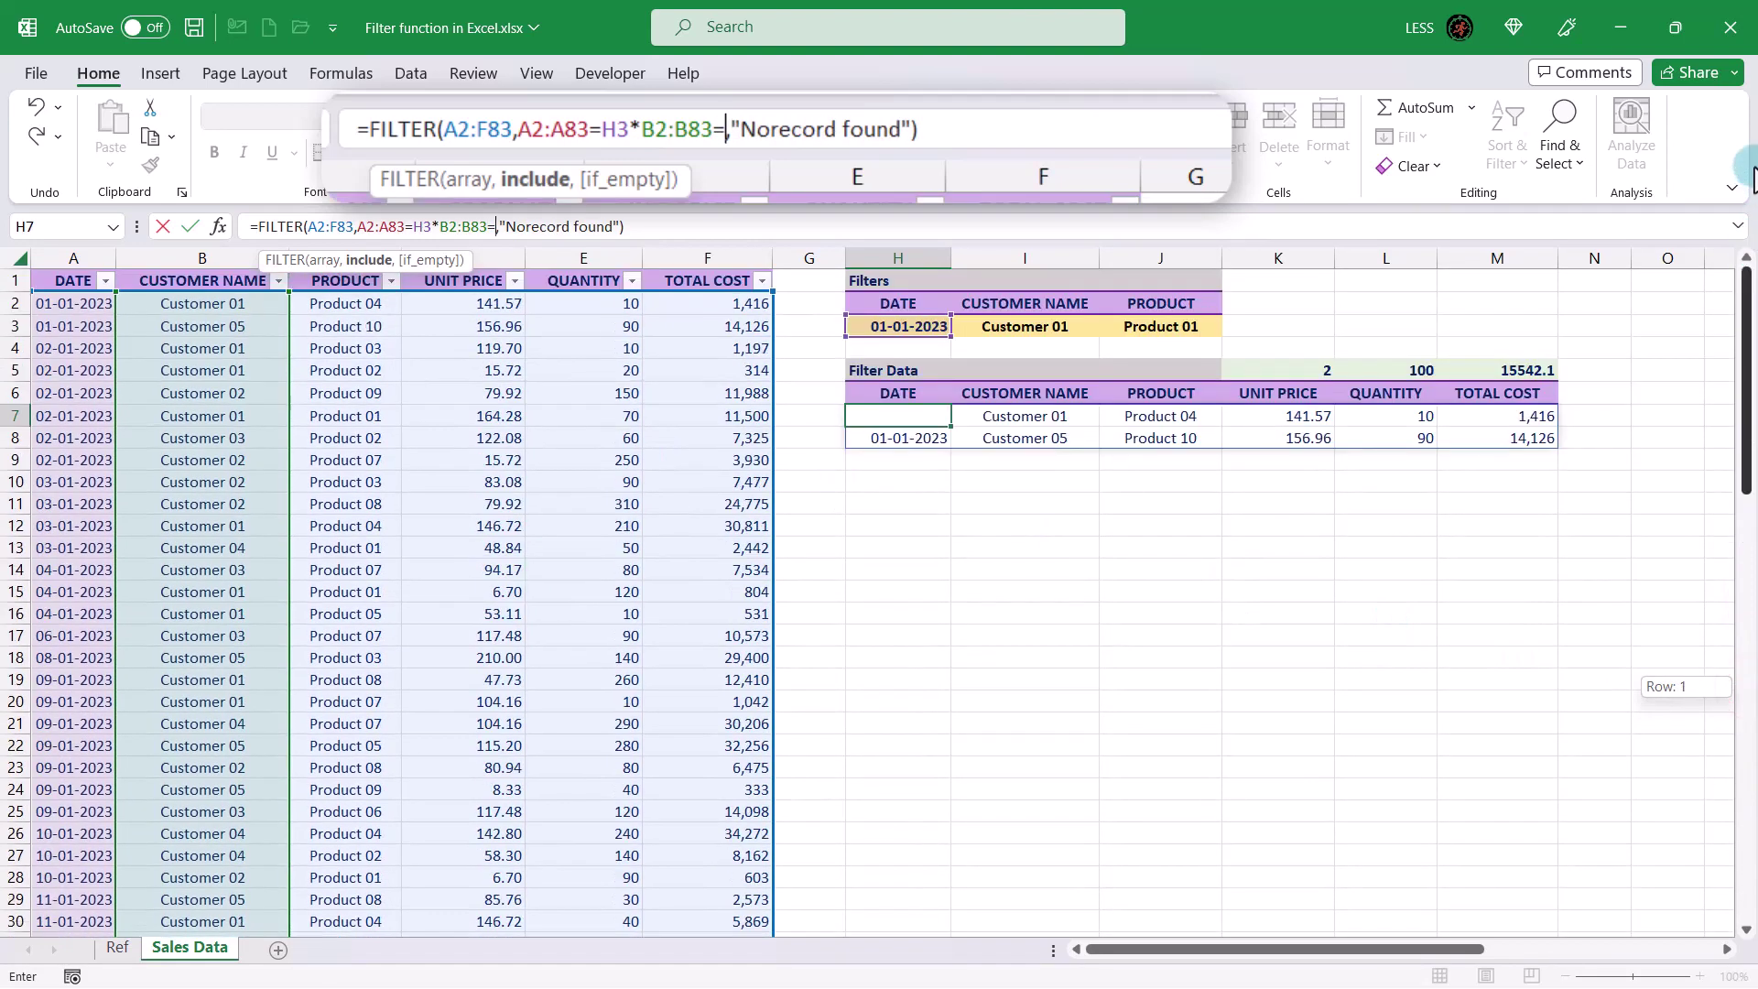
left_click(1009, 324)
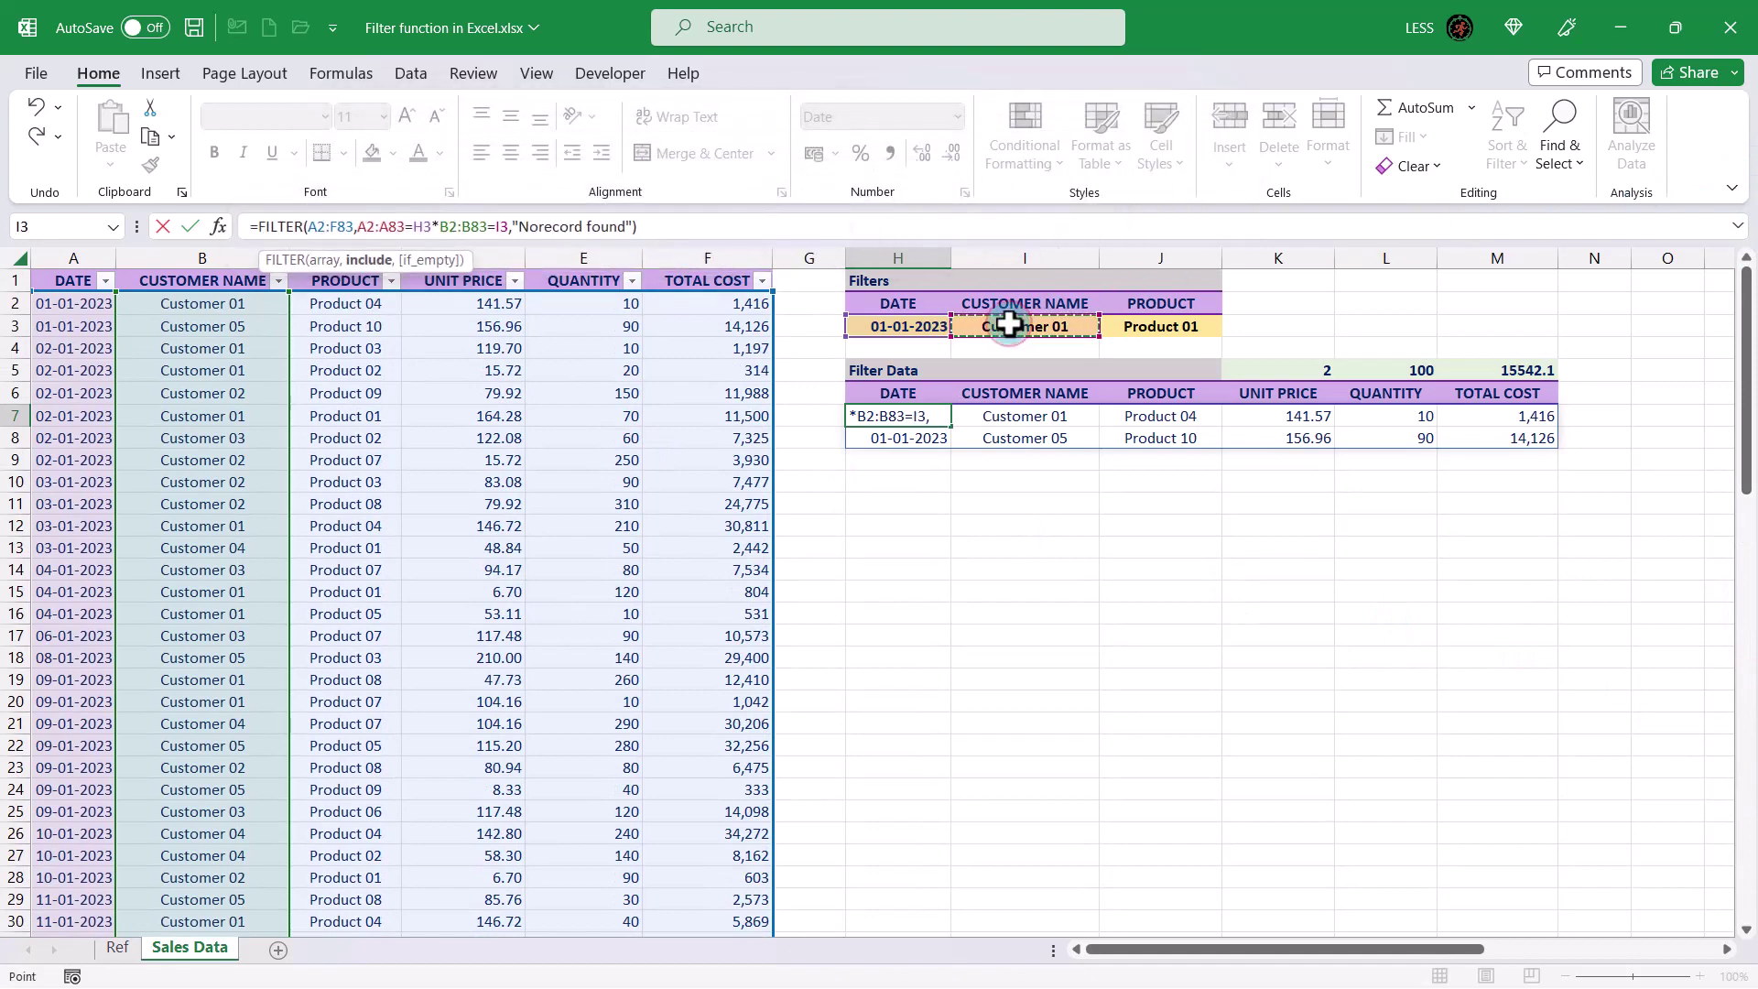
key("Return")
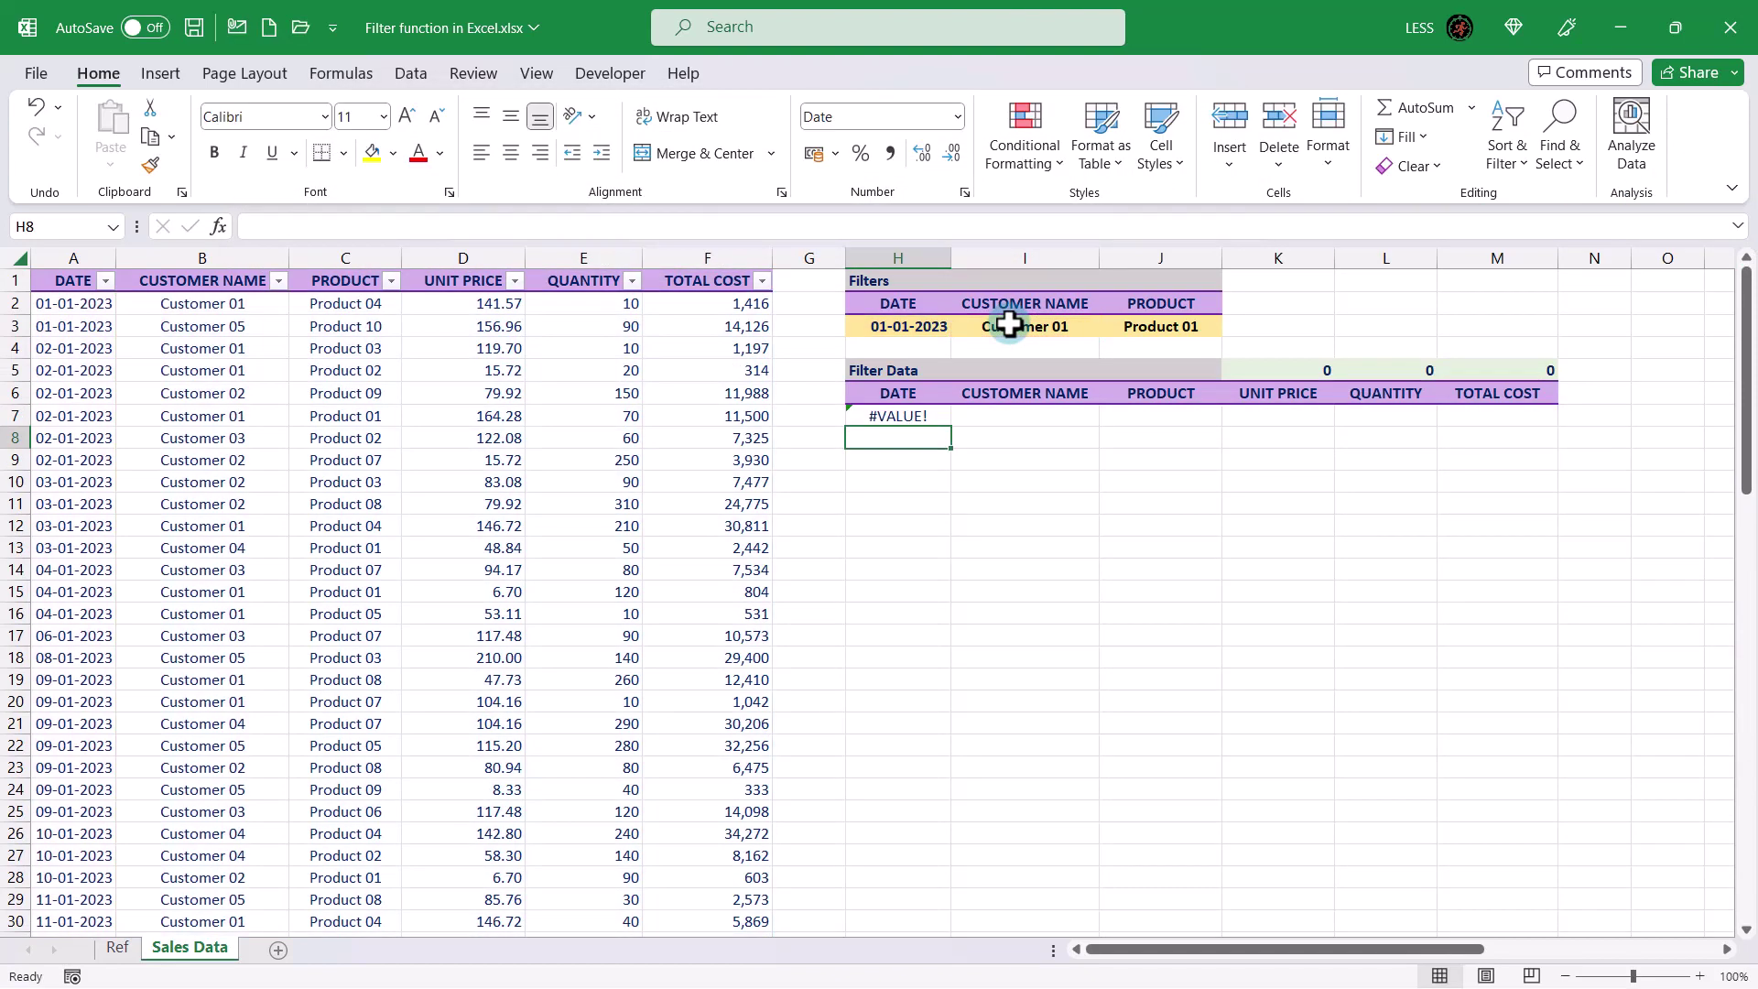
- Enclose each condition of H7's FILTER formula in parentheses so the include argument reads (A2:A83=H3)*(B2:B83=I3)
left_click(893, 416)
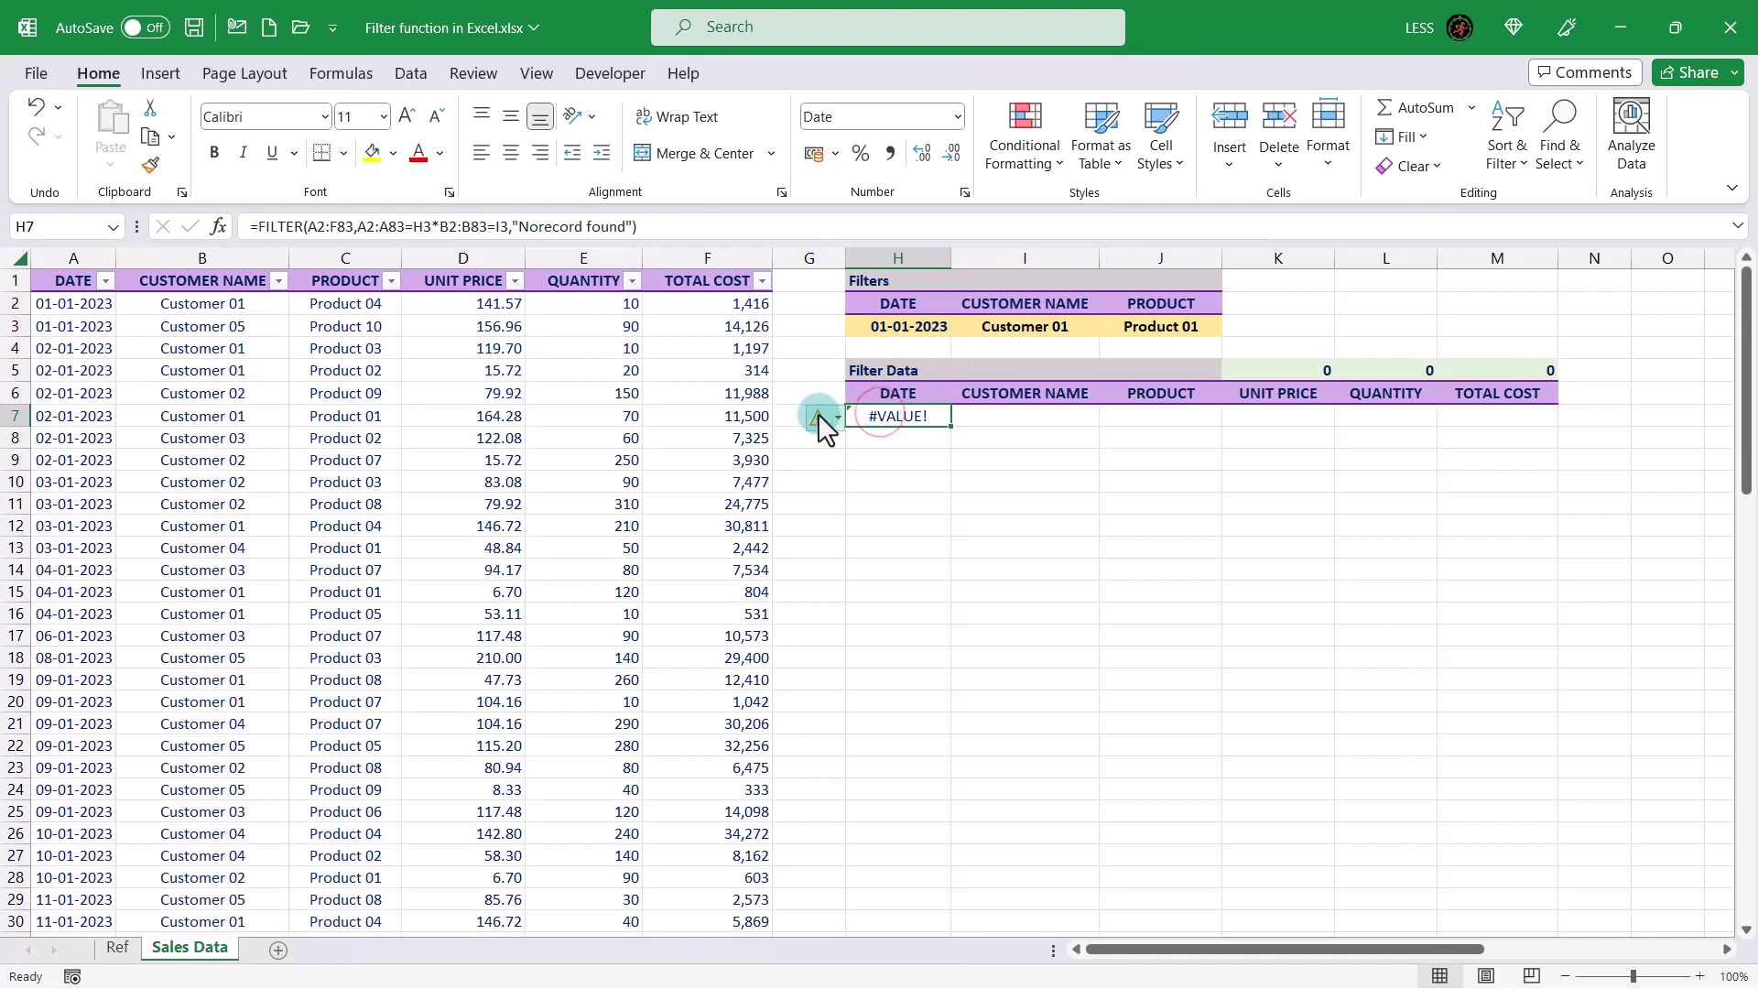
left_click(818, 415)
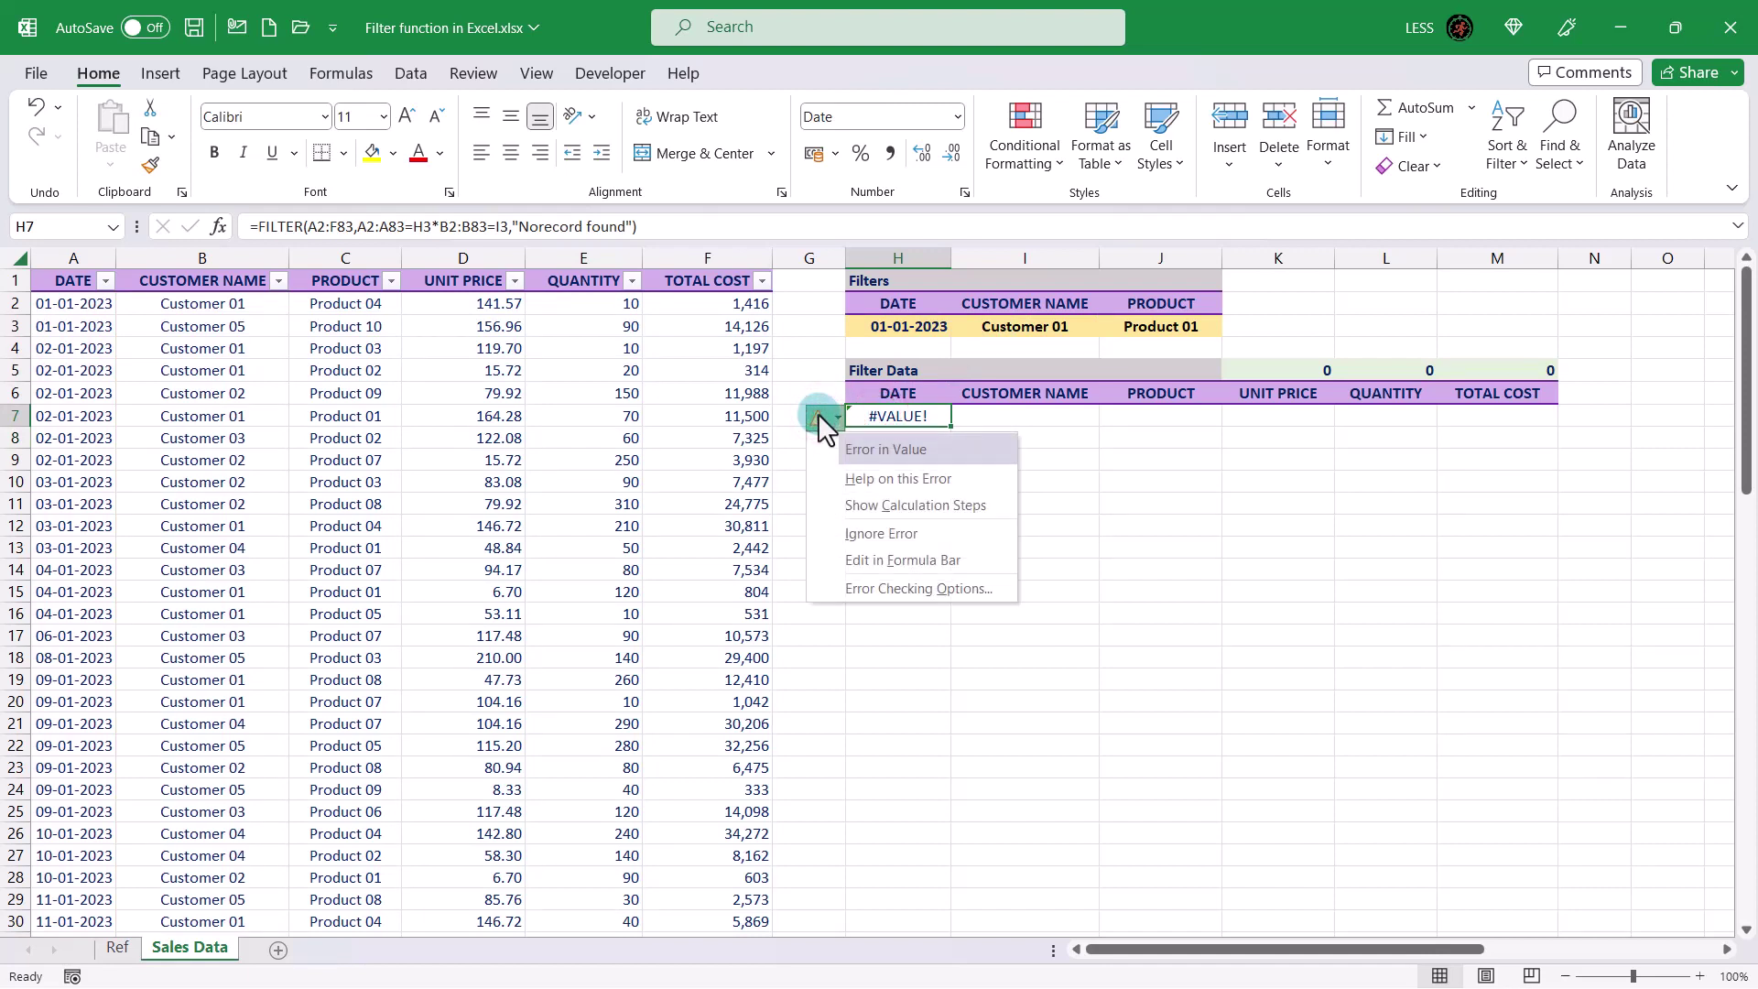
left_click(896, 414)
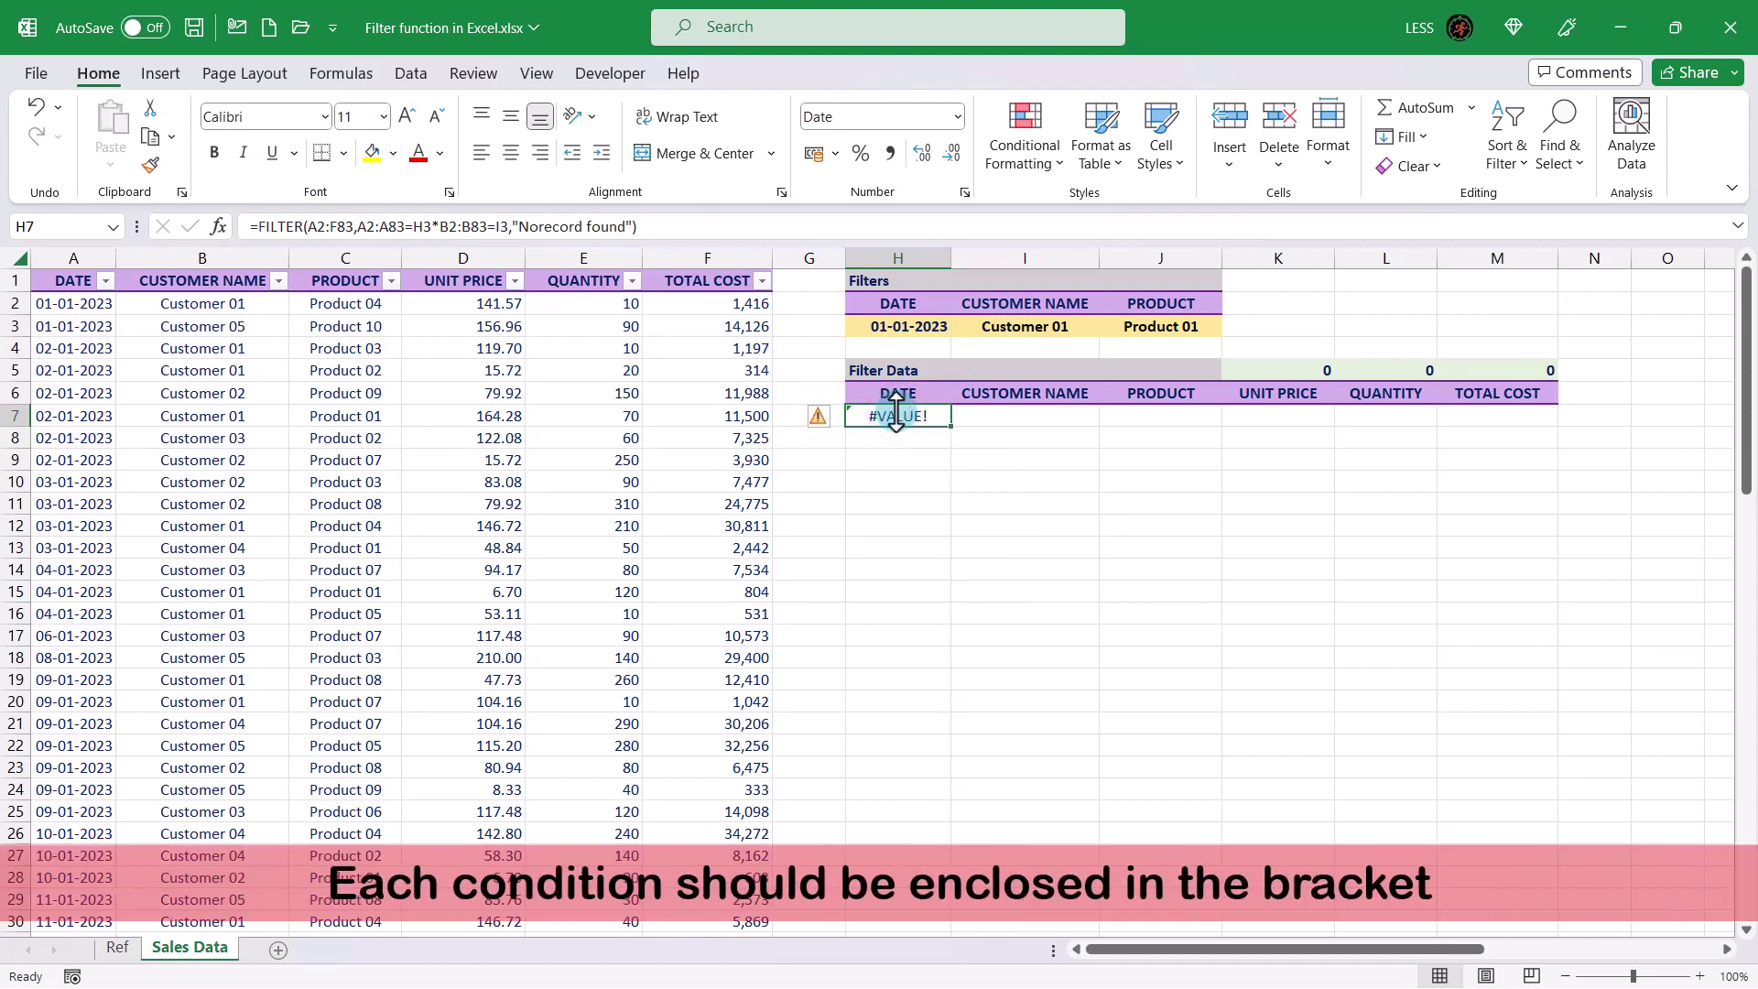
left_click(359, 228)
type("(")
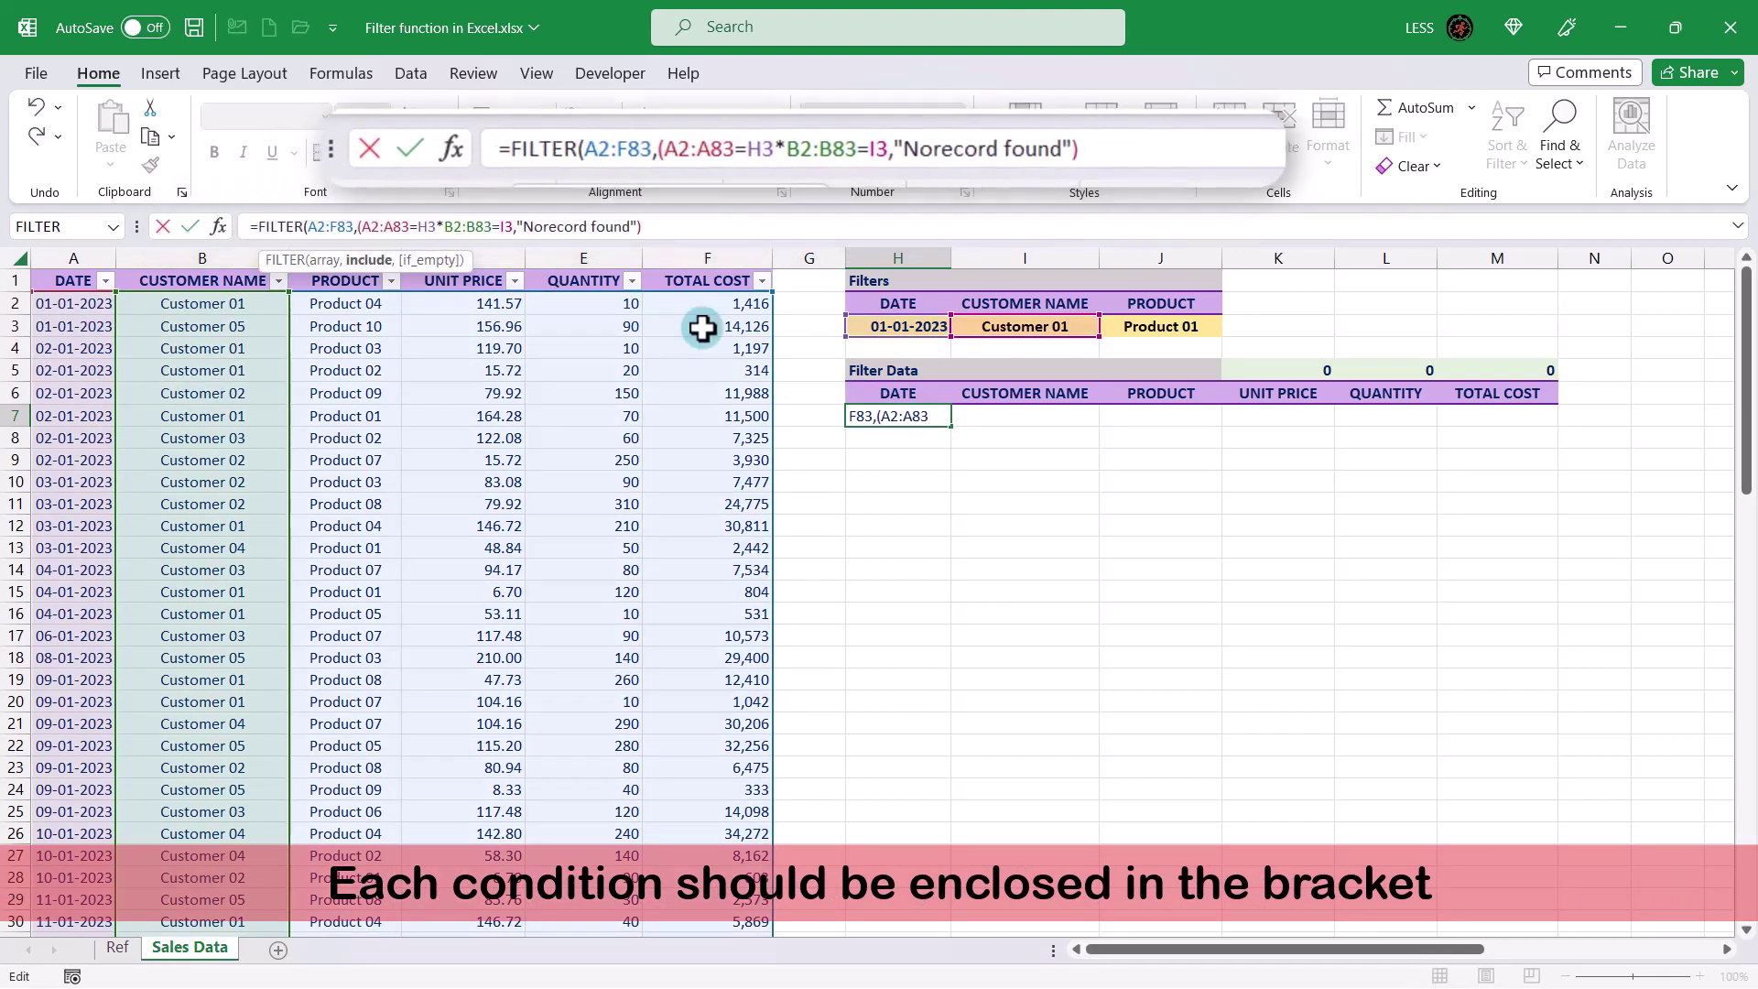
left_click(436, 227)
type(")")
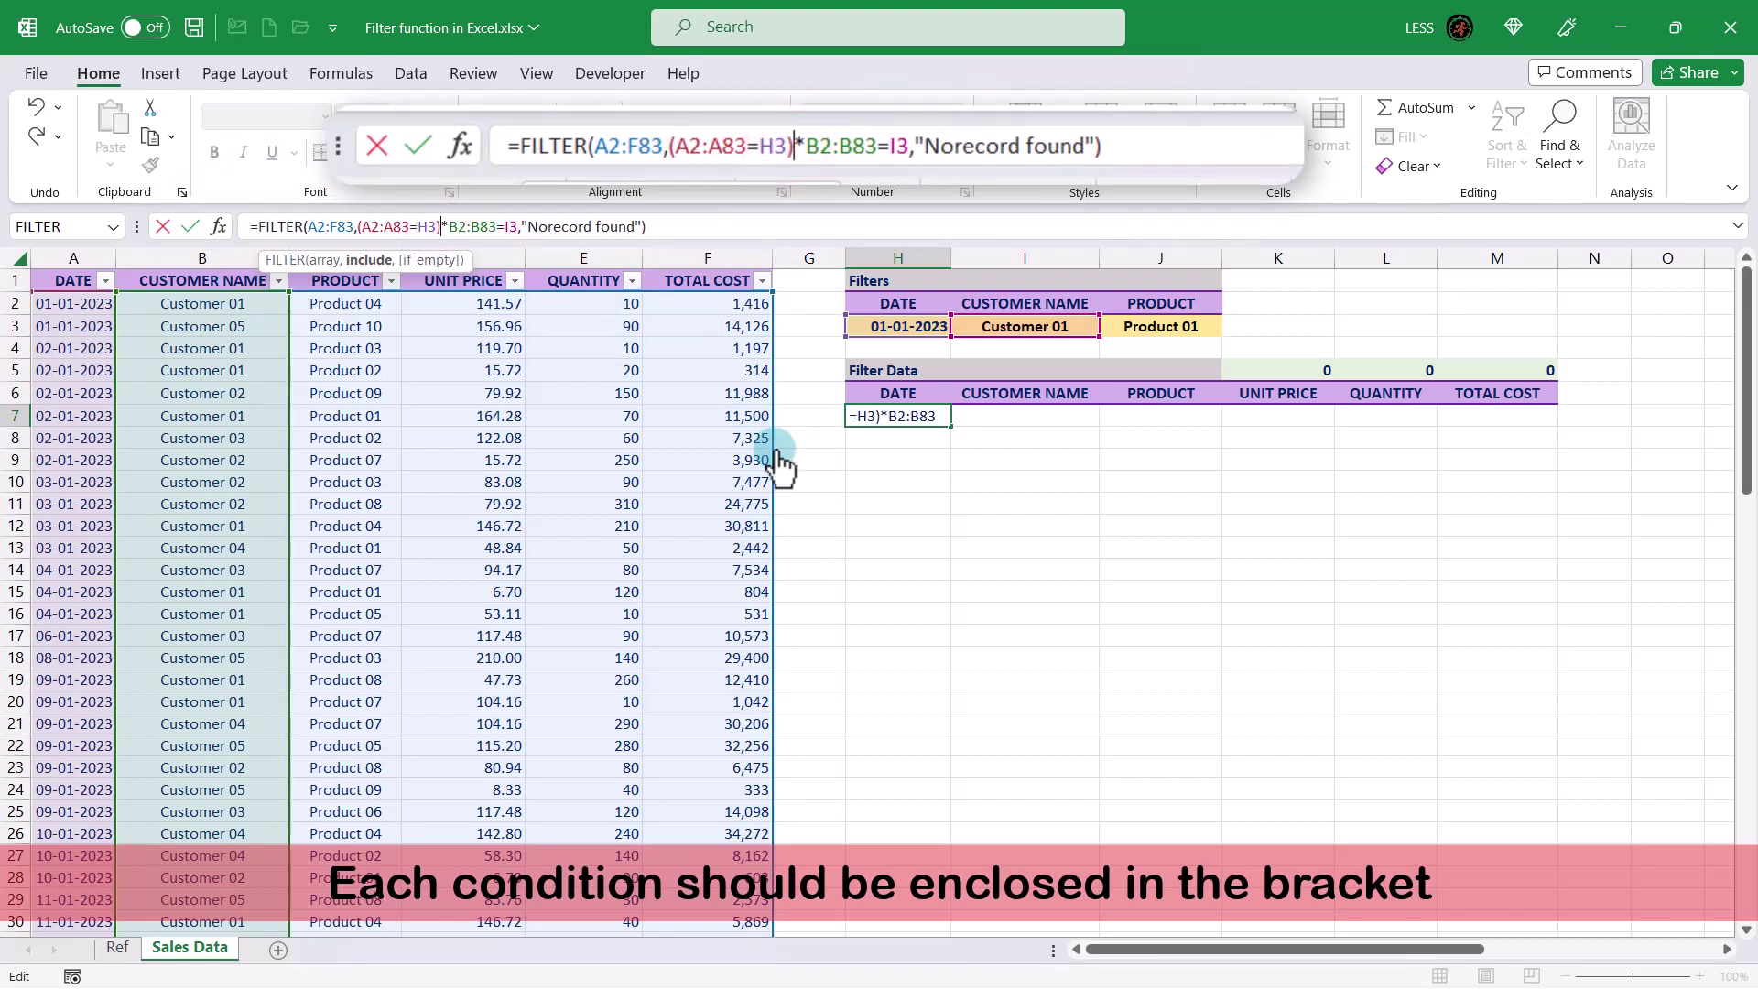
key("Right")
type("(")
left_click(521, 227)
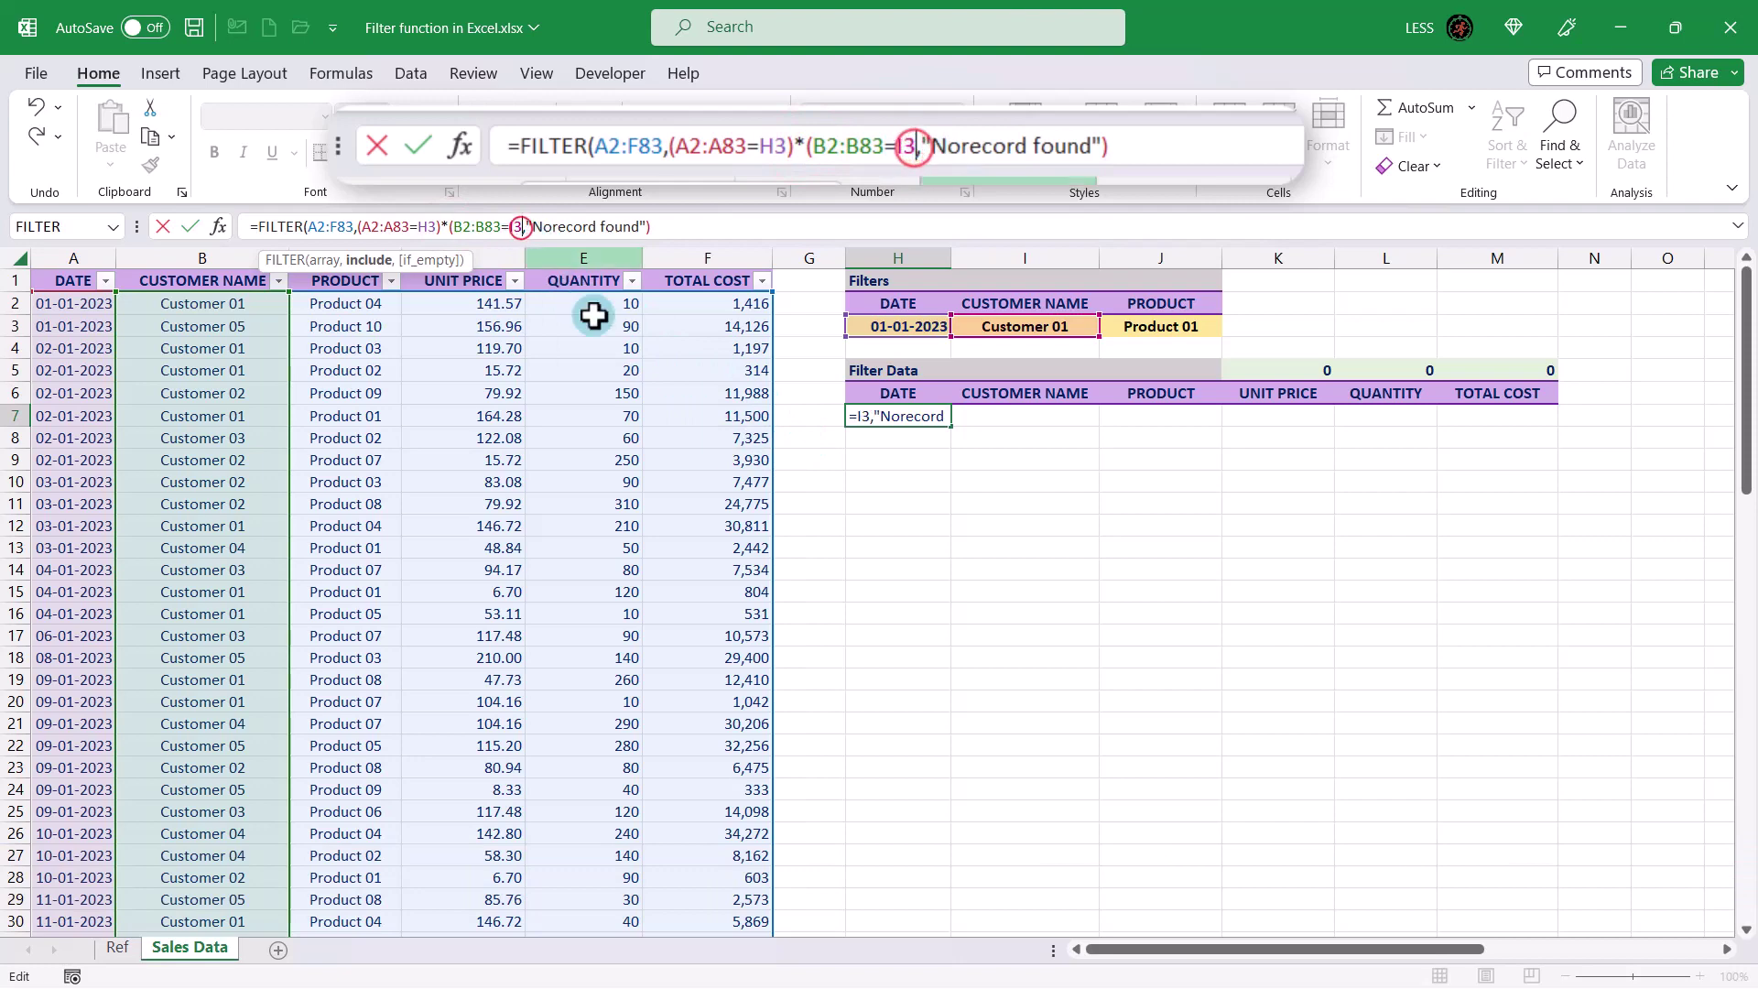
type(")")
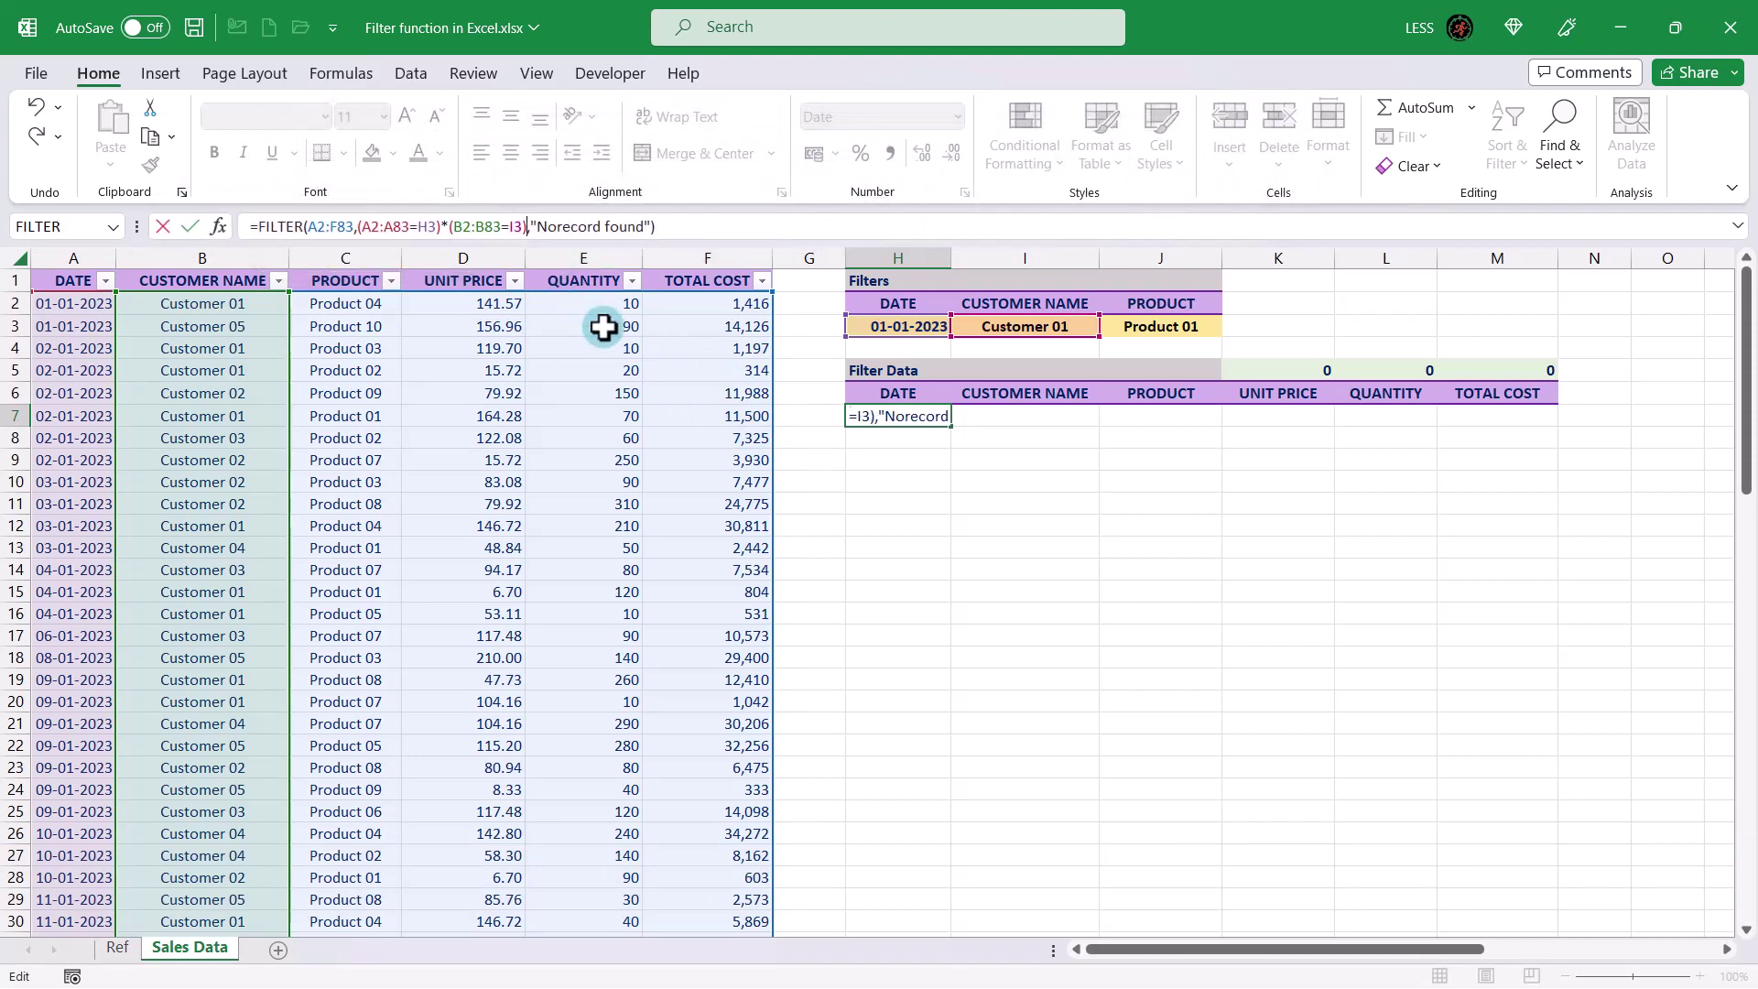
key("Return")
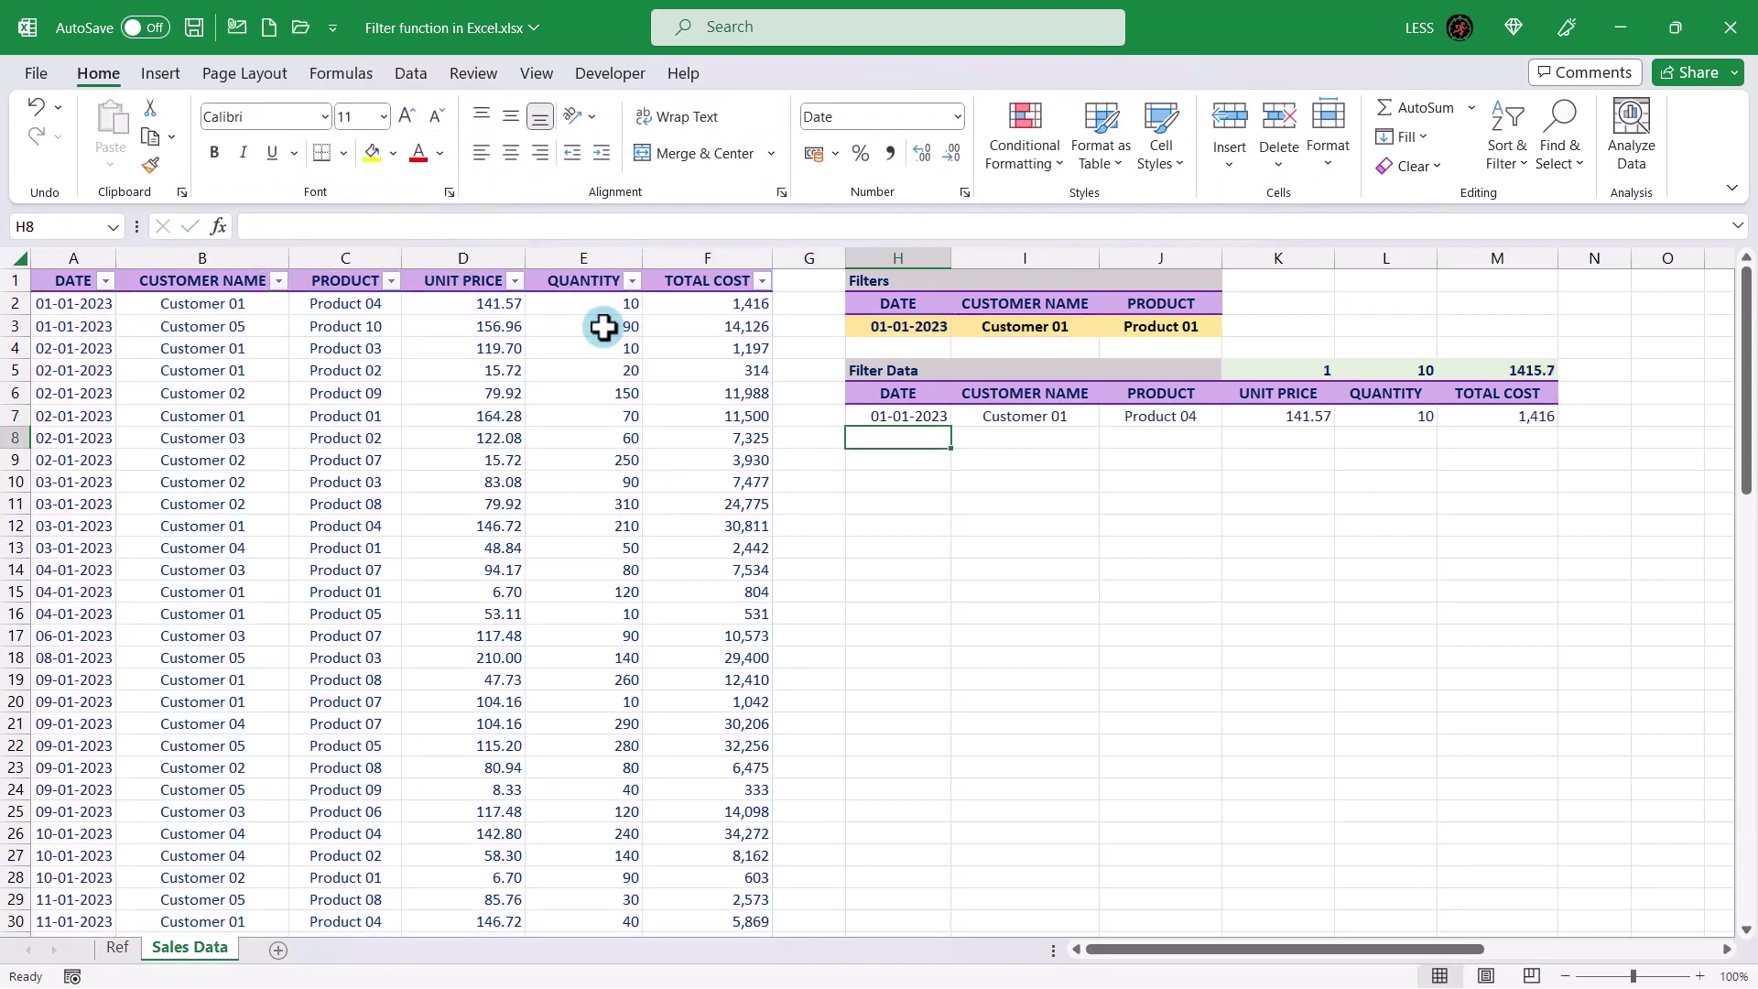
- Set the date filter in H3 to 02-01-2023 to test the combined date and customer conditions
left_click(897, 417)
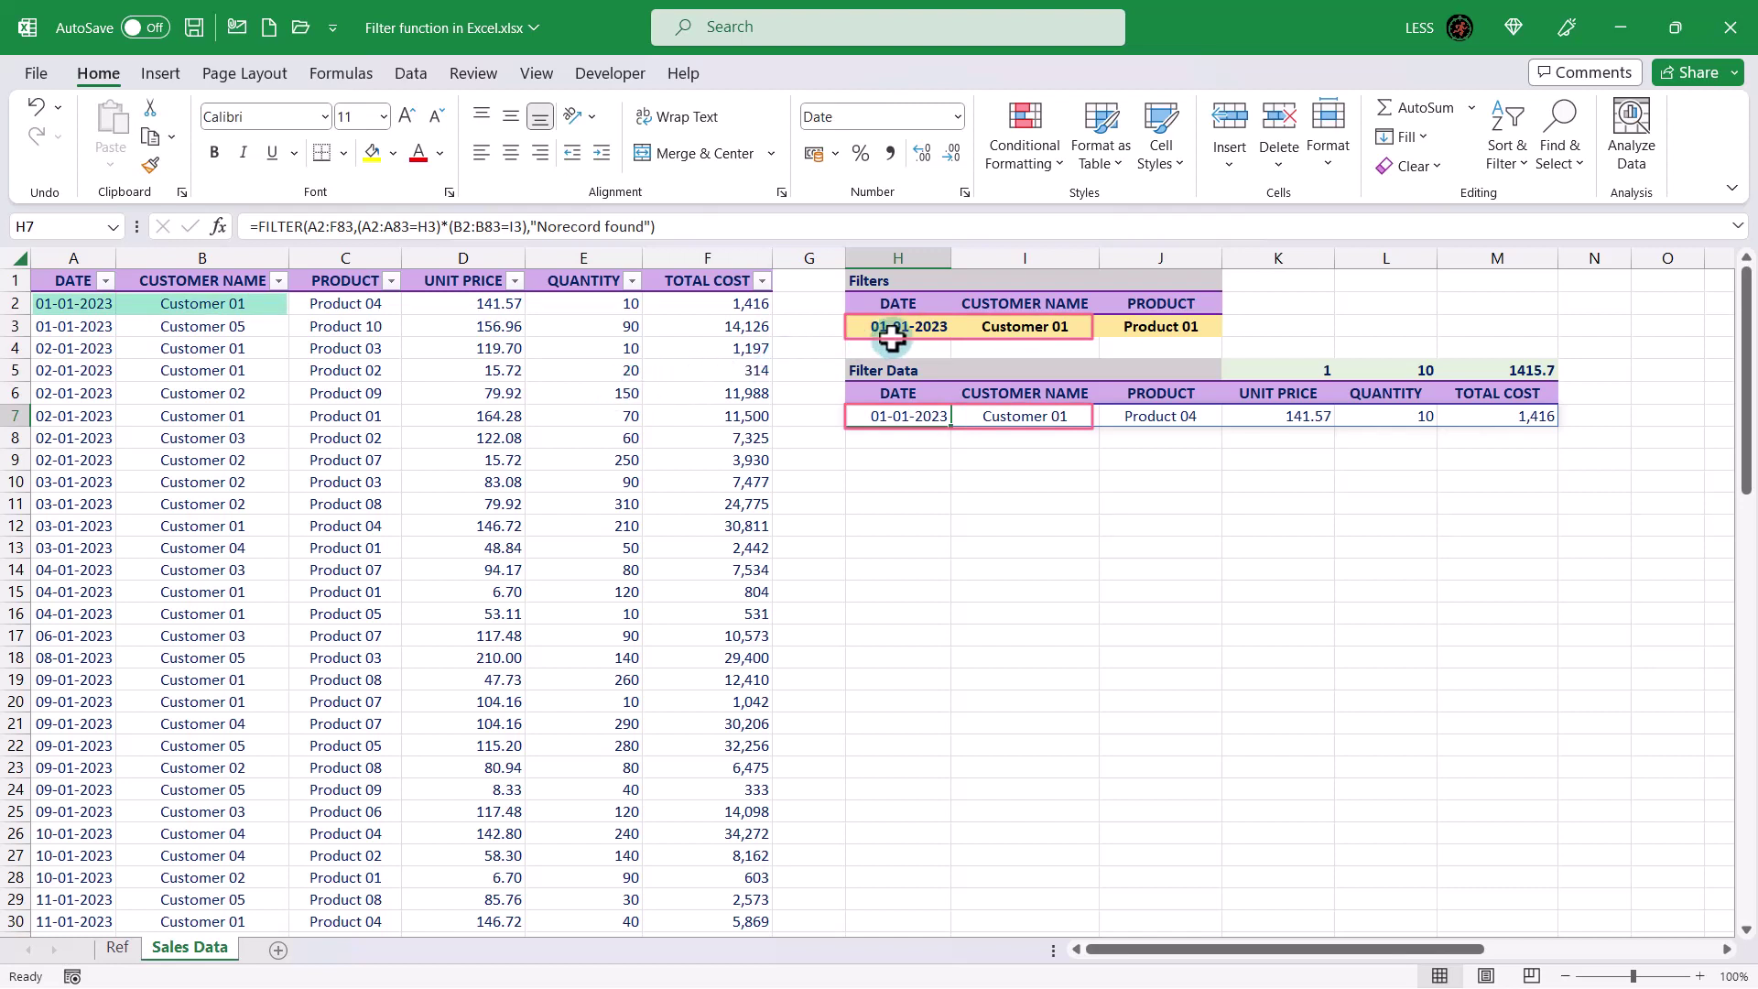
left_click(921, 326)
left_click(959, 326)
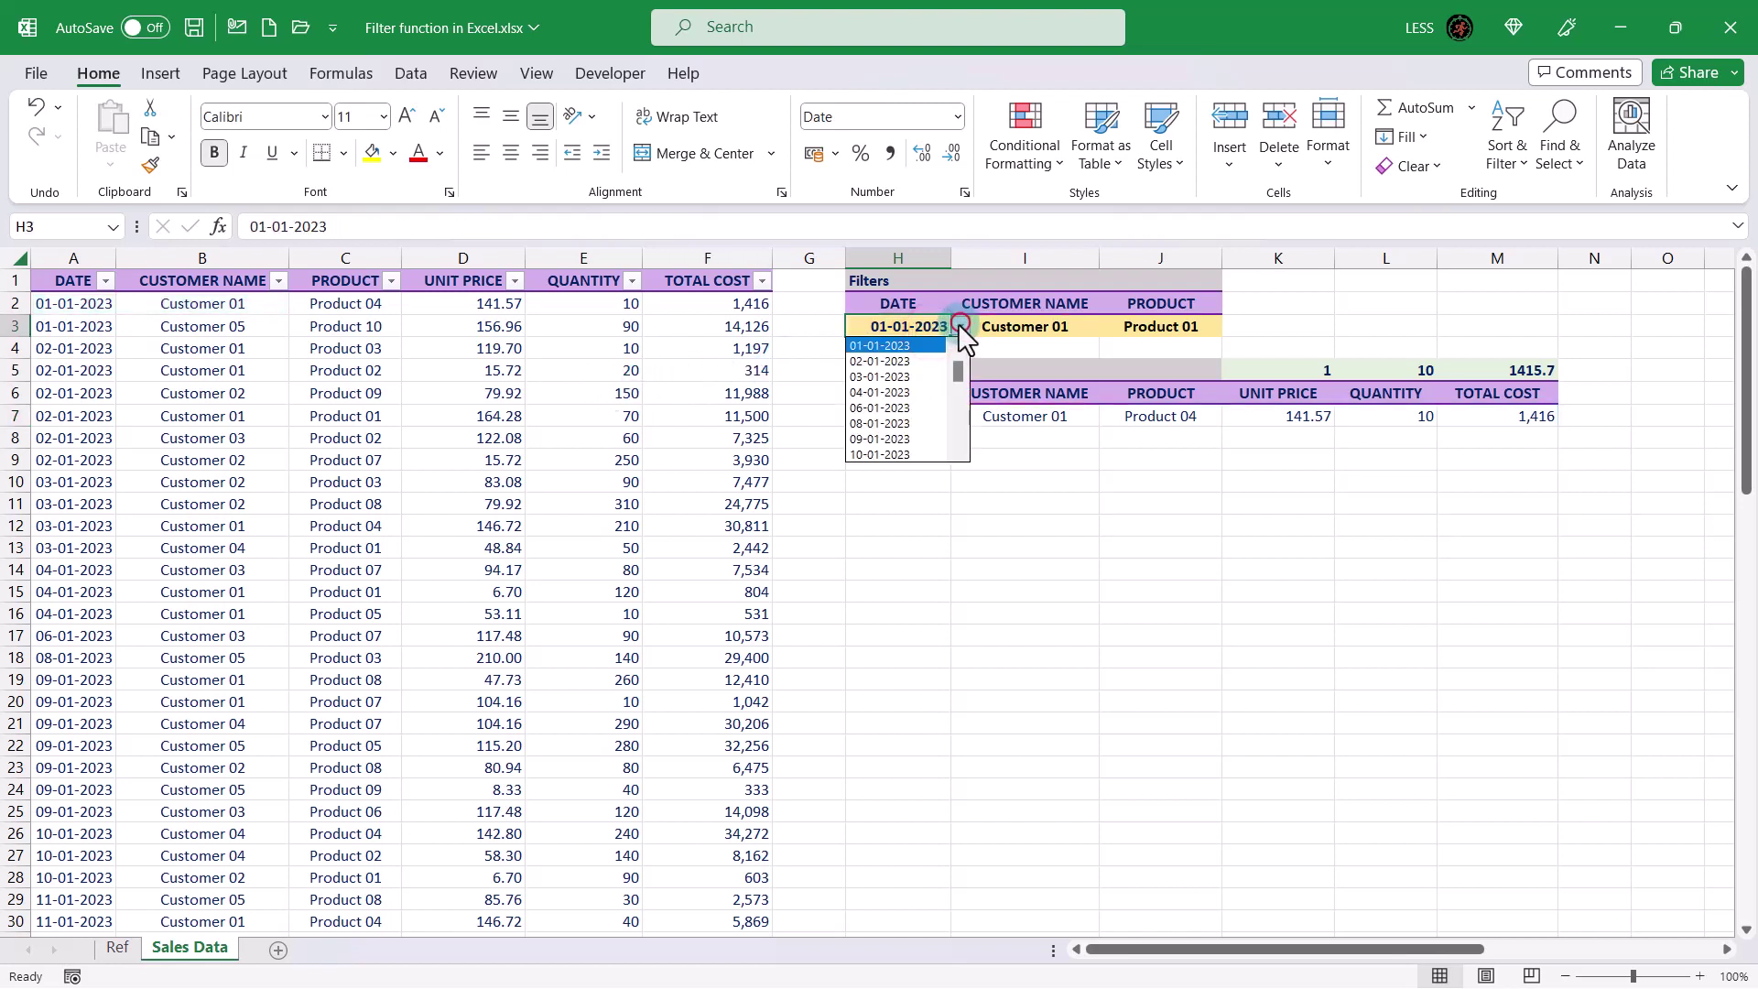
left_click(905, 361)
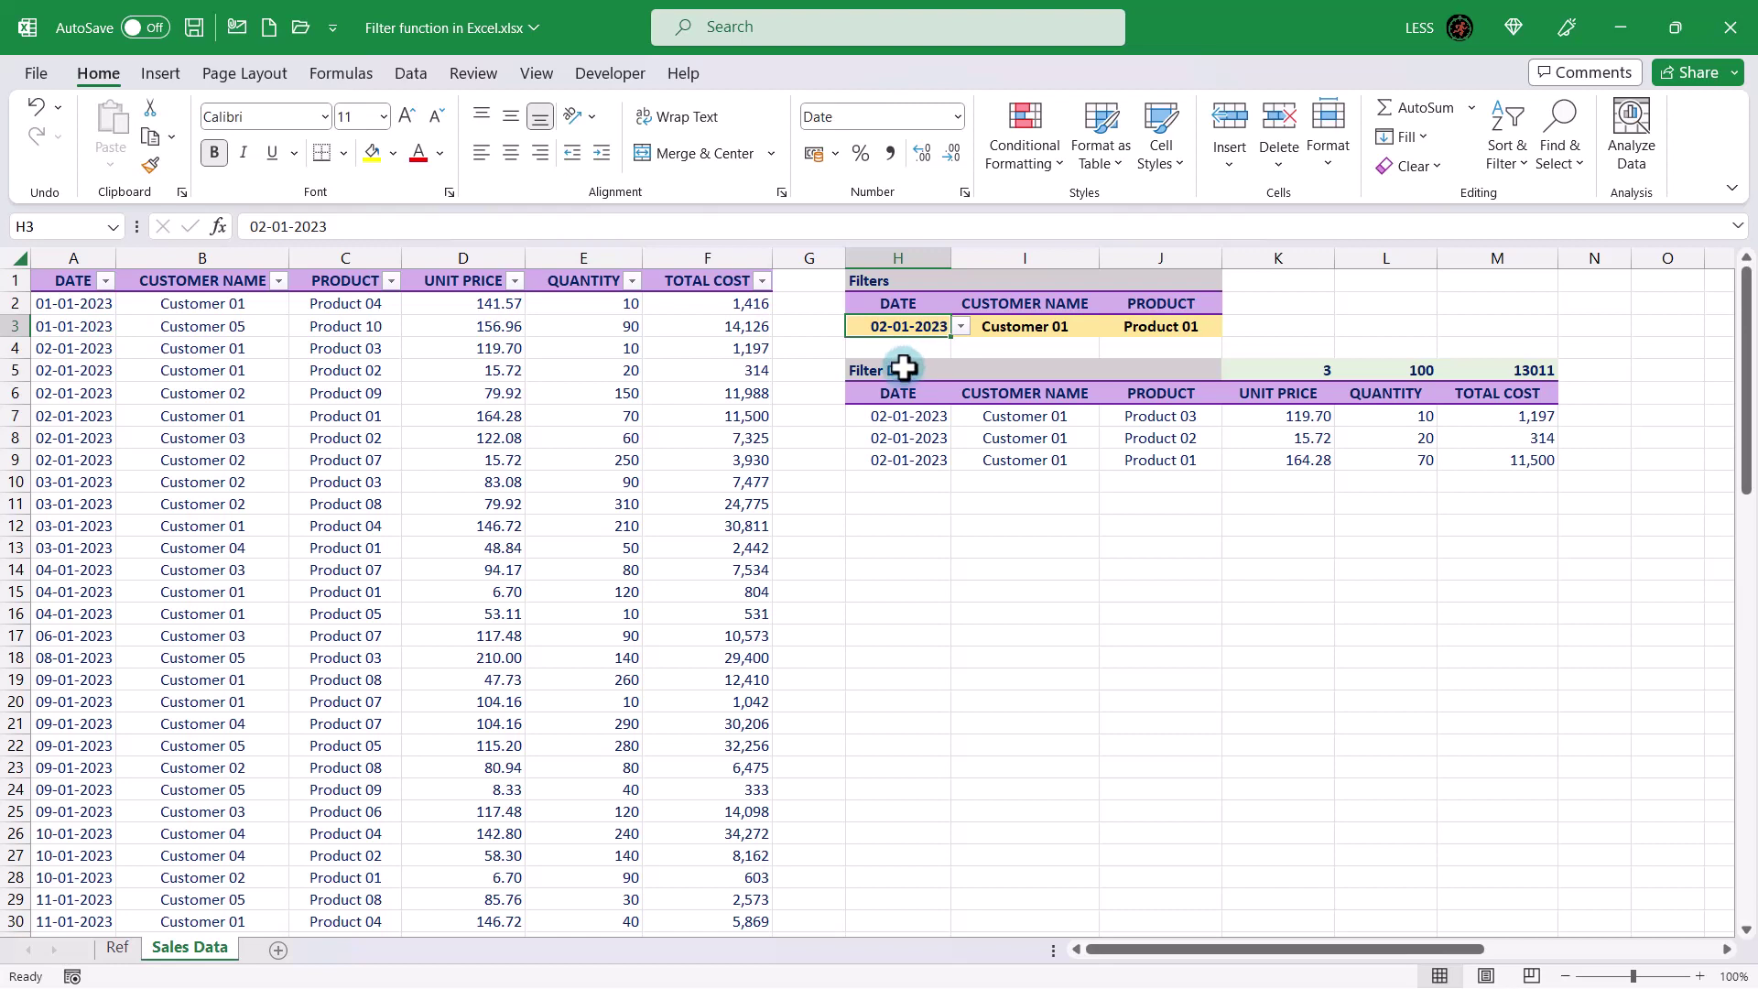
- Replace the * between the date and customer conditions in H7's FILTER formula with + to apply OR logic
left_click(886, 414)
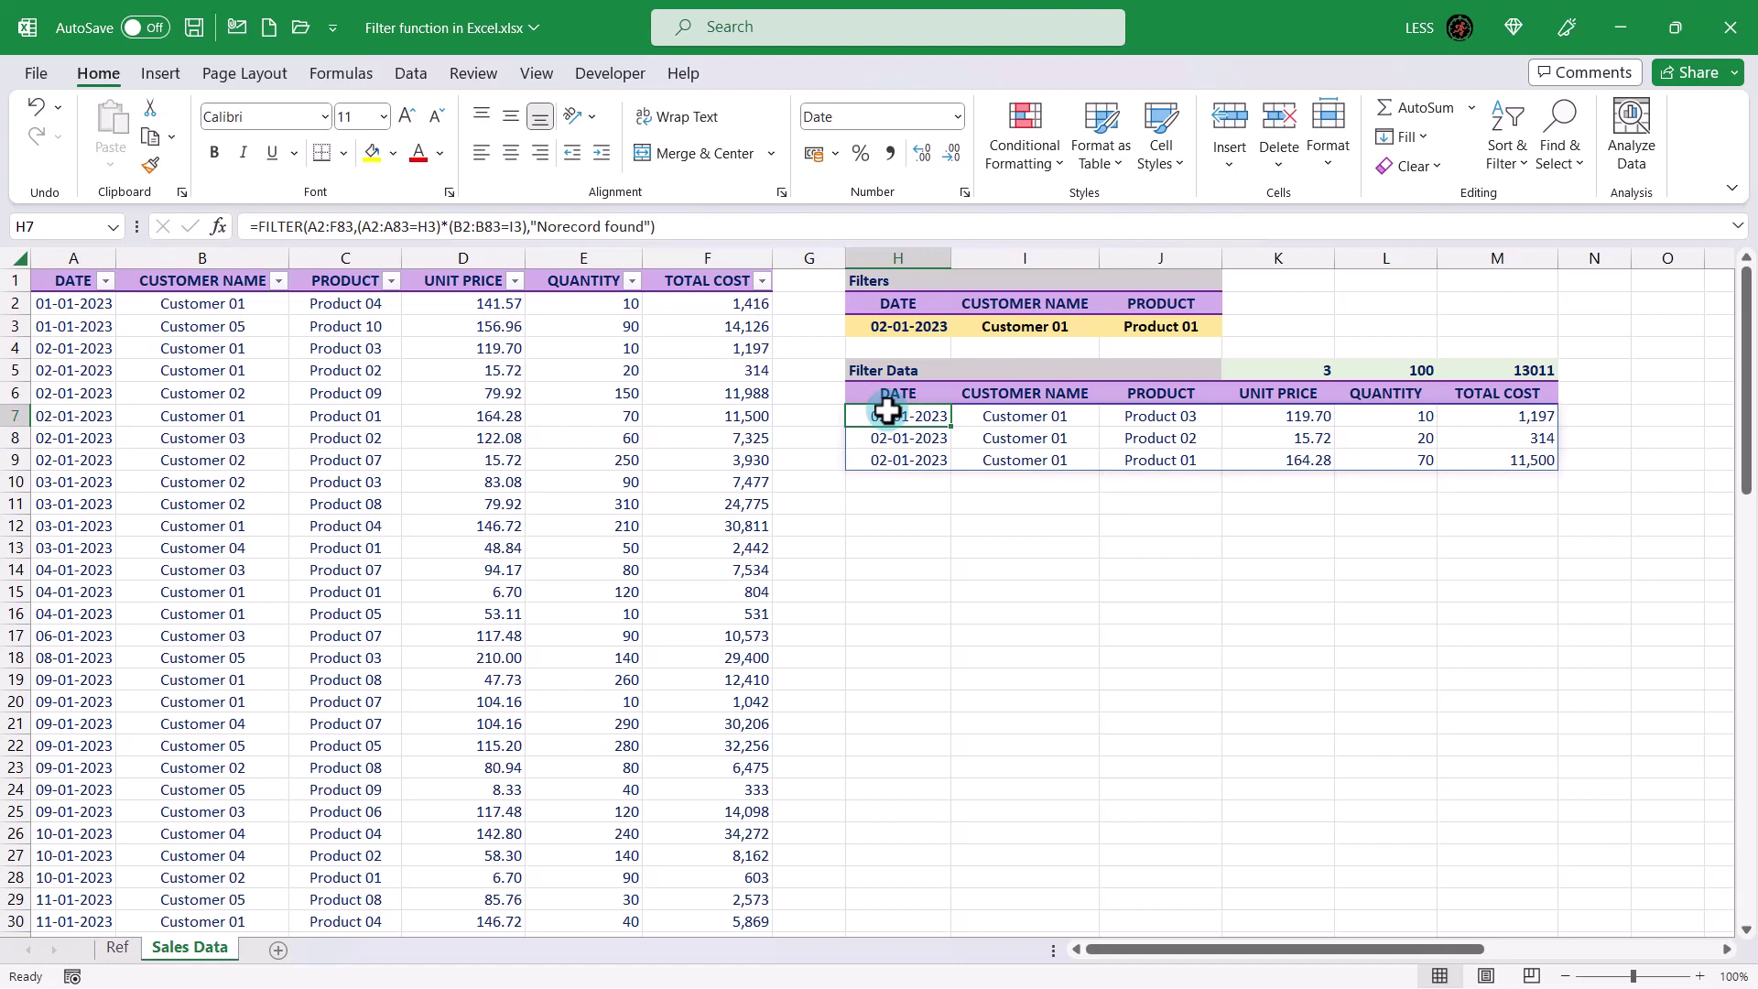
double_click(446, 226)
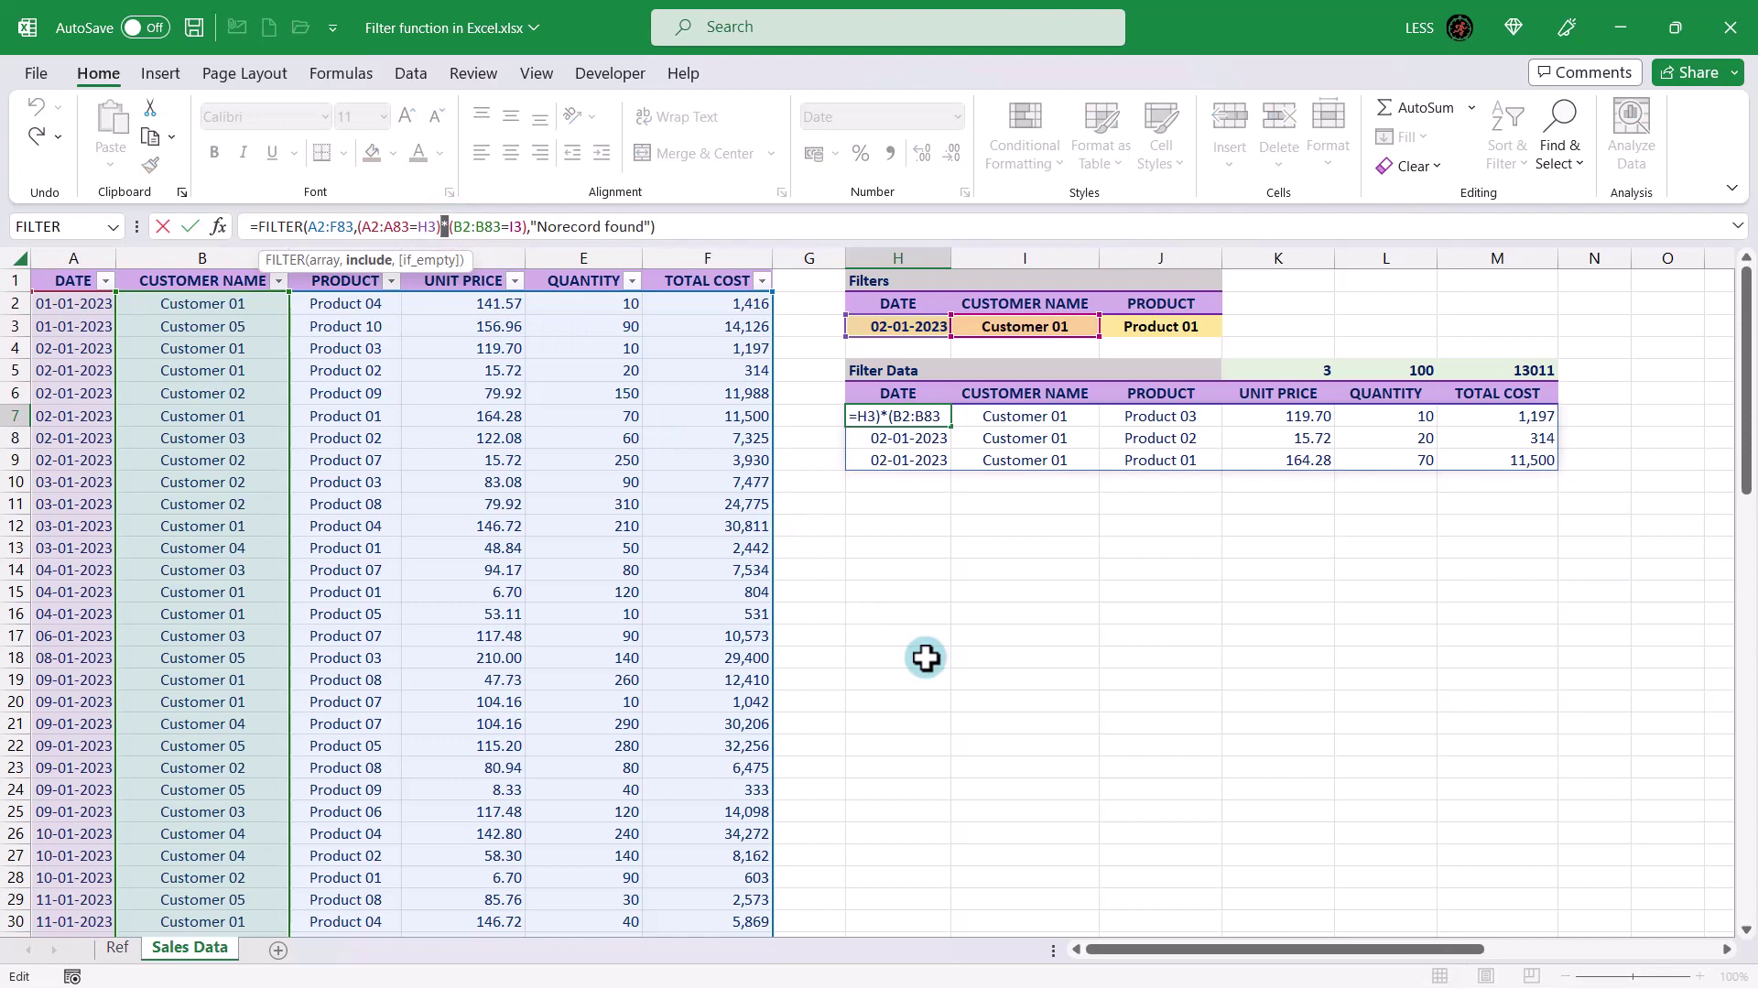
type("+")
key("Return")
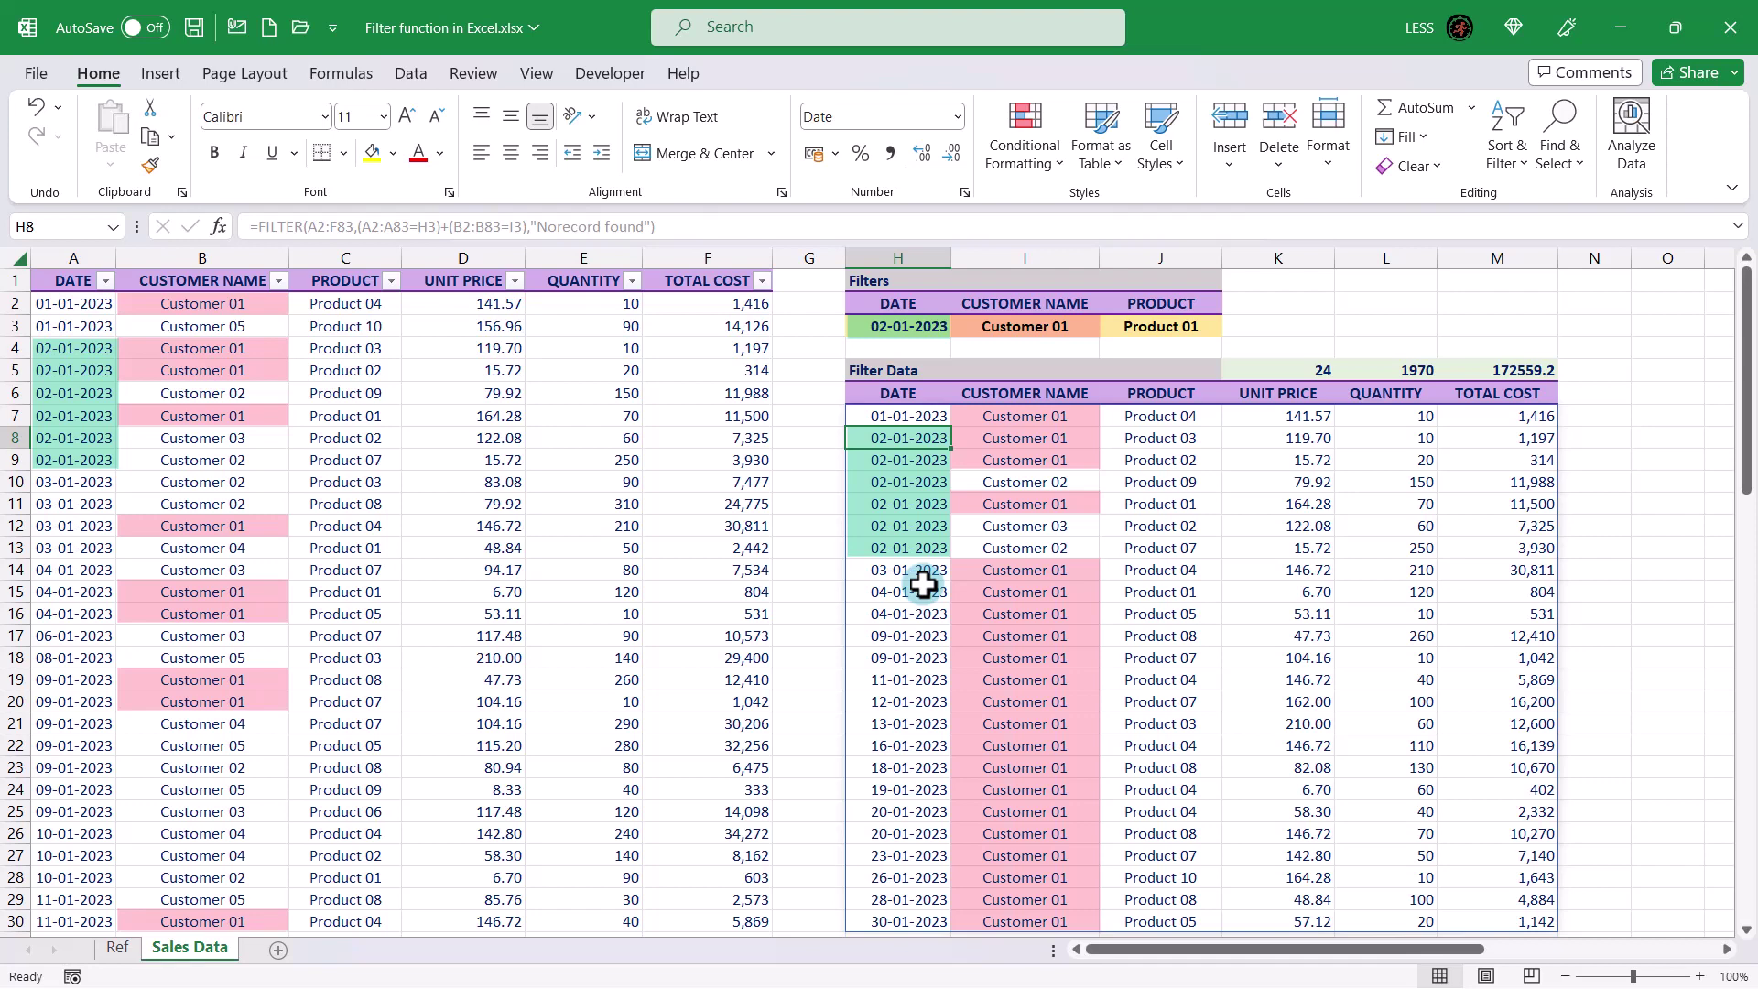
- Set the include argument of H7's FILTER formula to (A2:A83=H3)*(B2:B83=I3)*(C2:C83=J3) so date, customer and product must all match
left_click(887, 416)
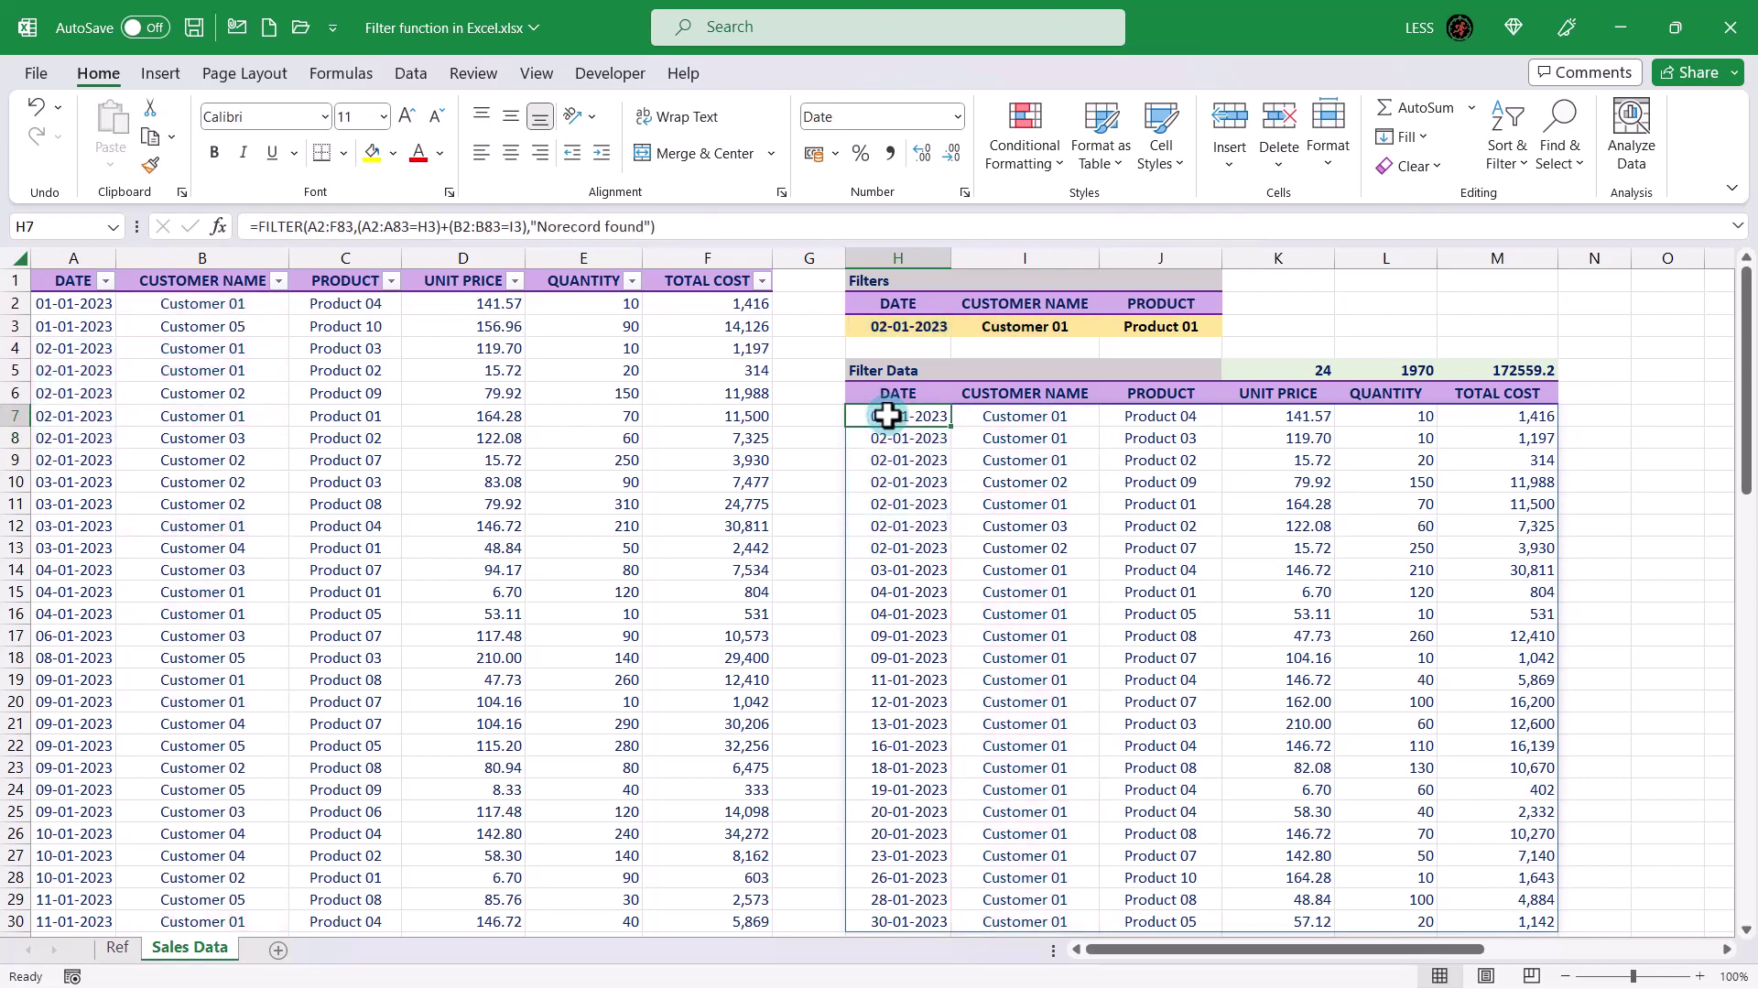
left_click_drag(440, 226, 447, 227)
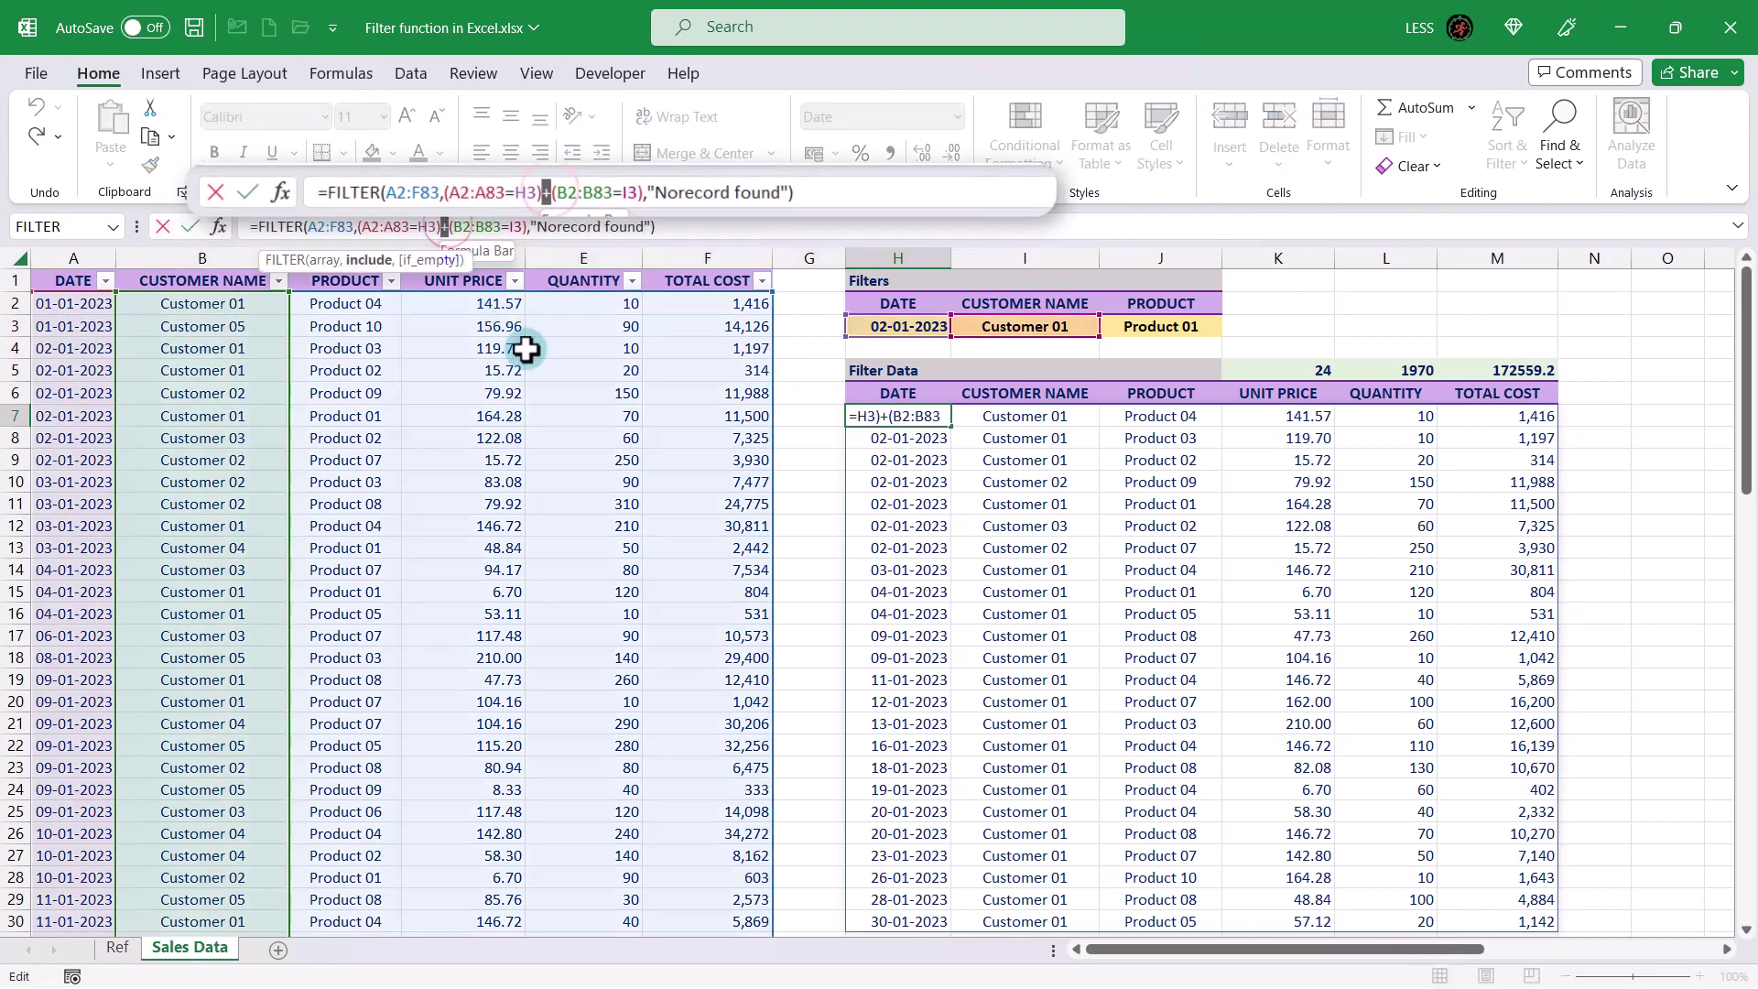
type("*")
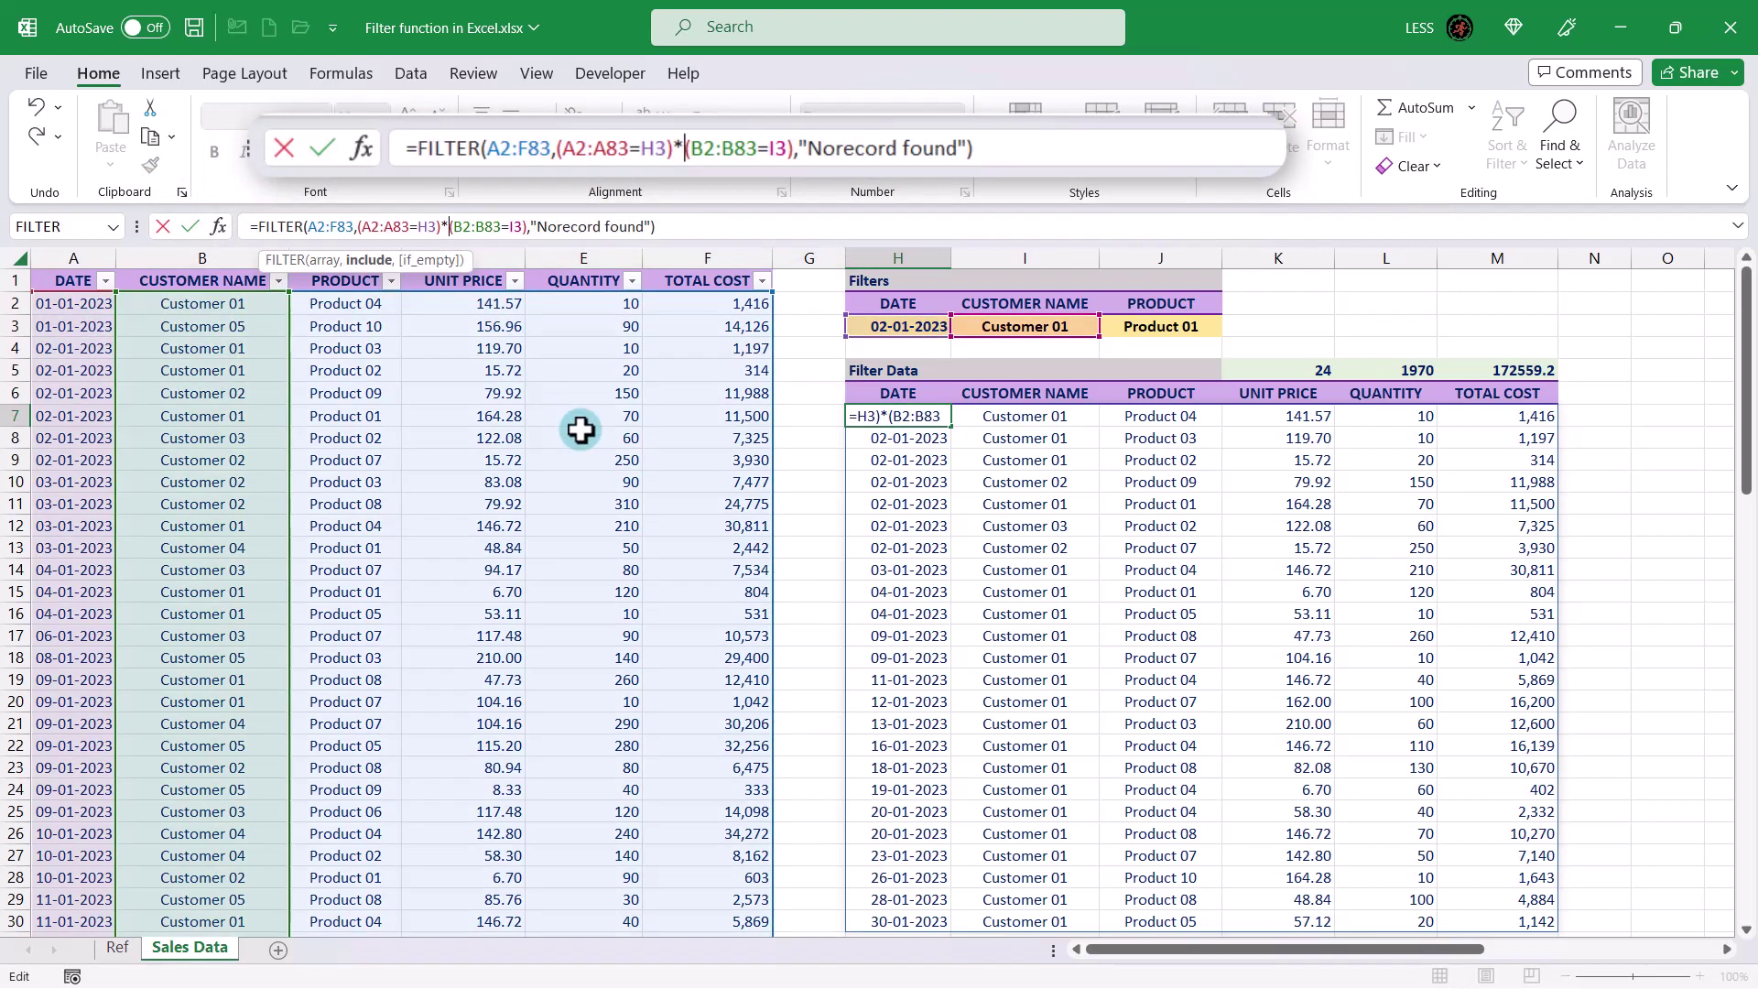
left_click(524, 227)
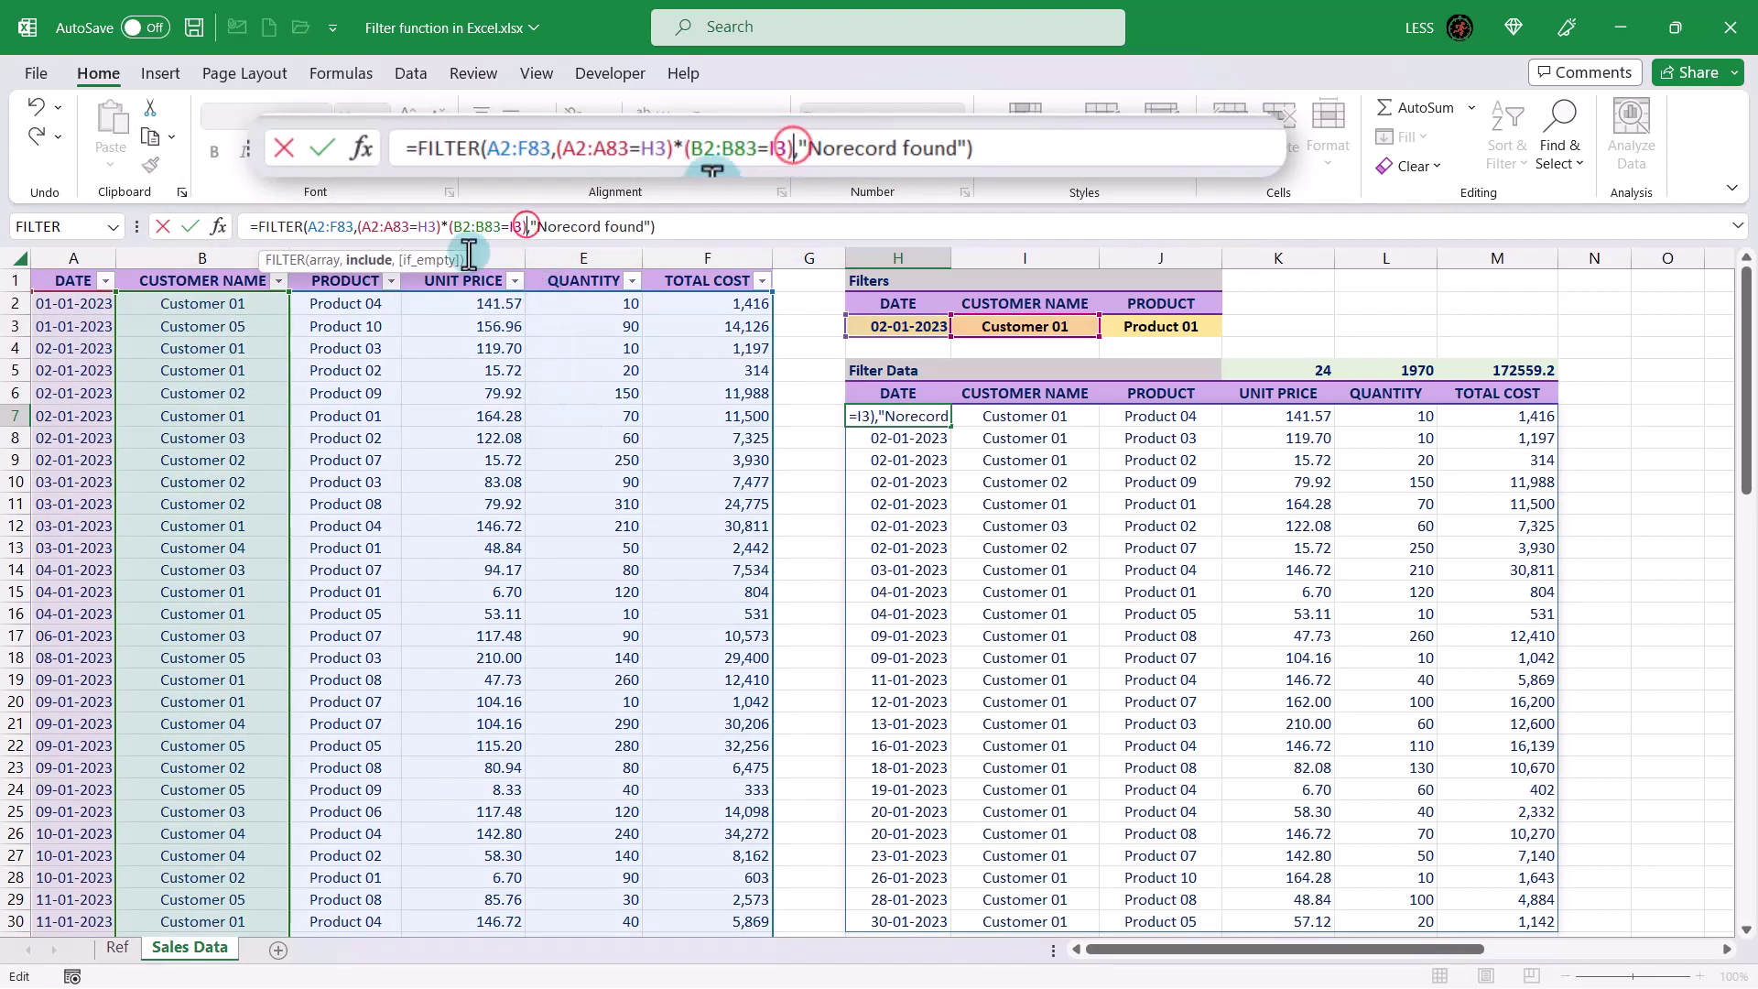
type("*")
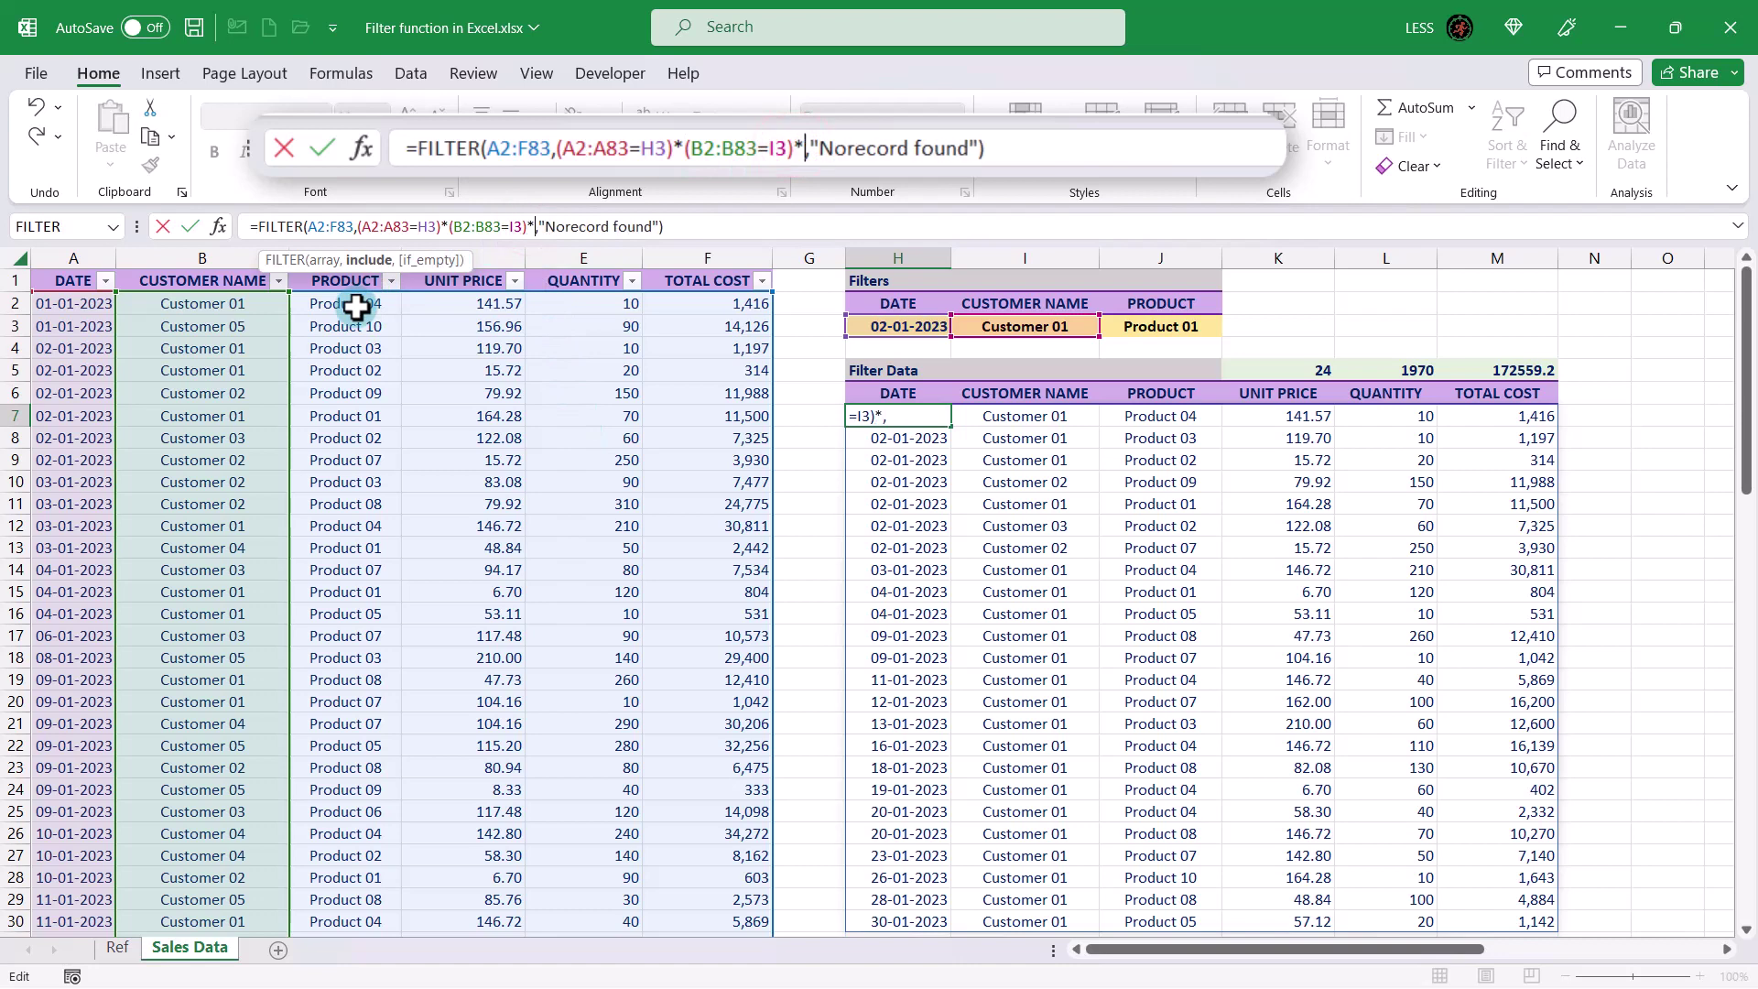
type("(")
left_click(356, 308)
key("ctrl+shift+Down")
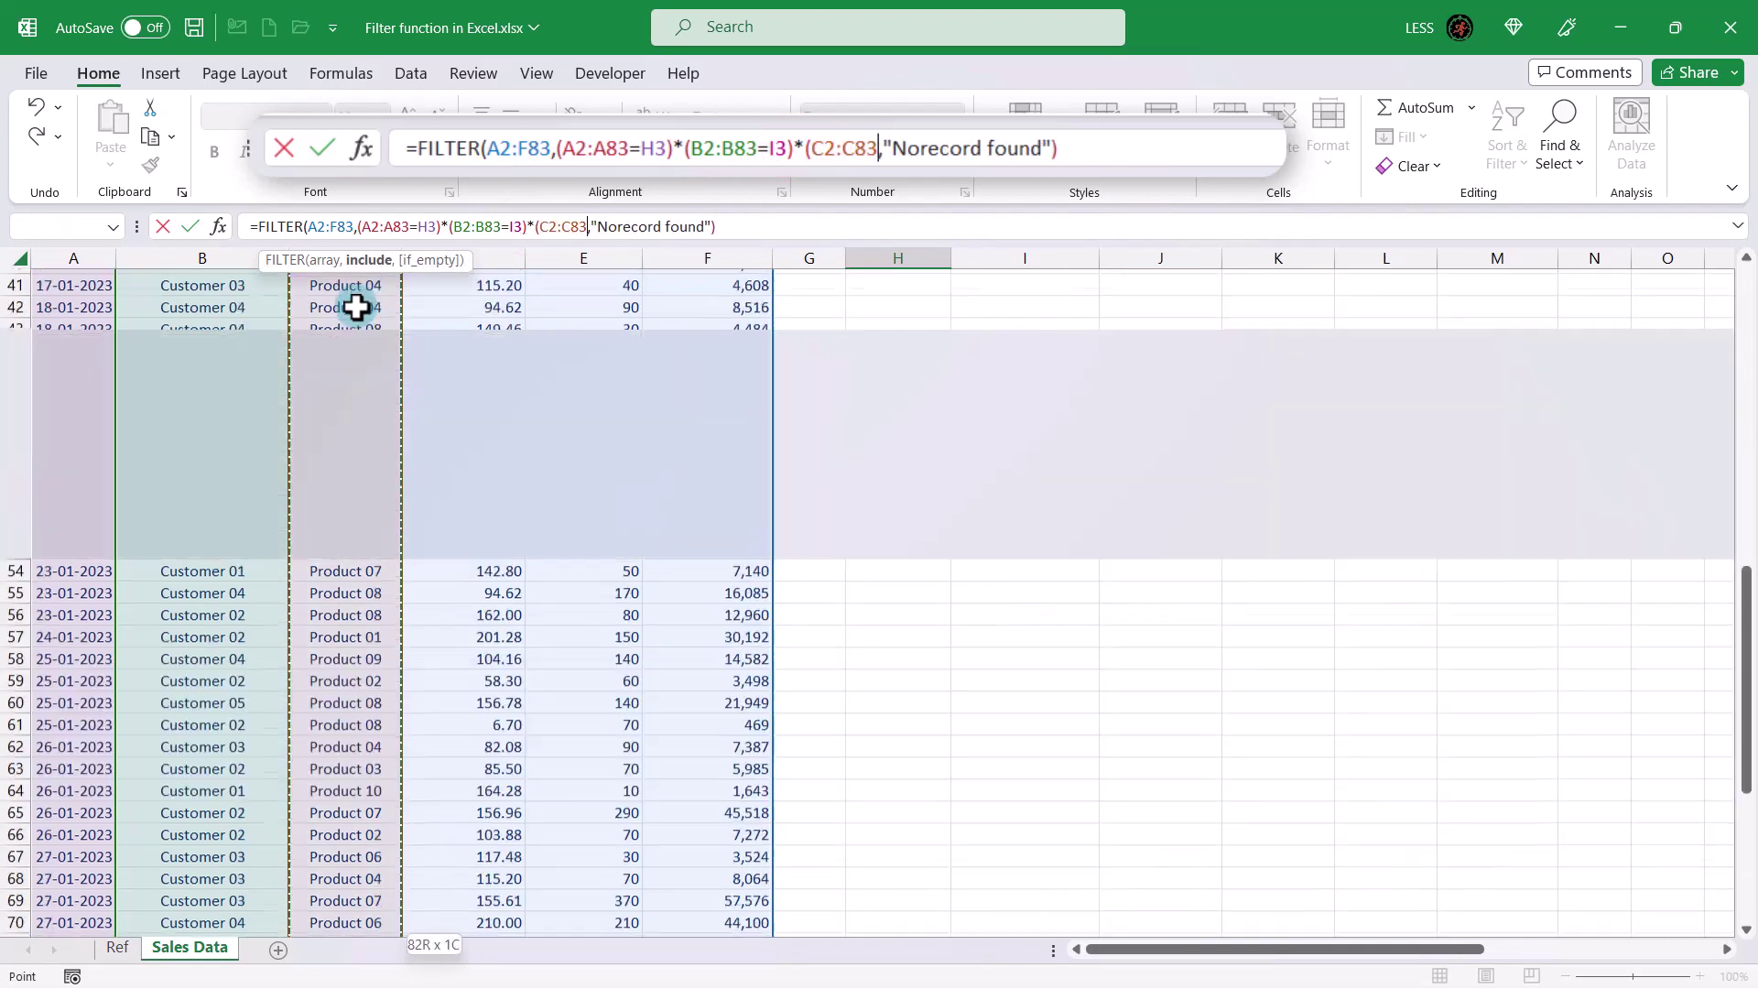
type("=")
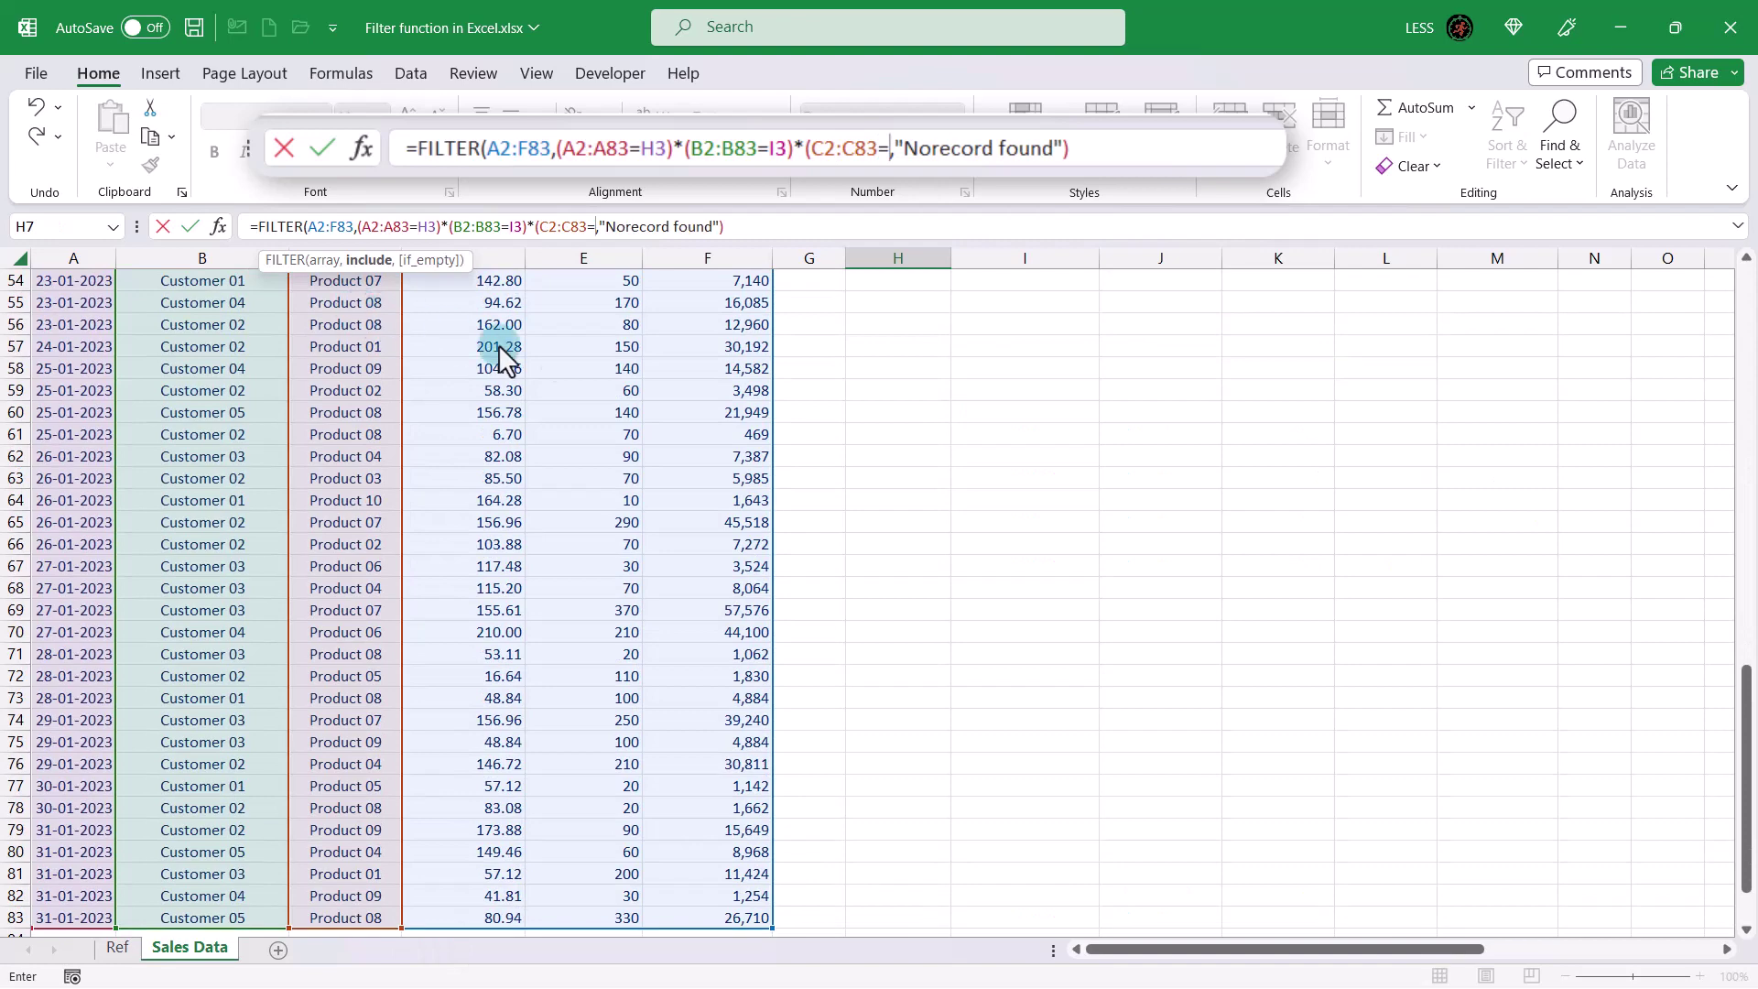
left_click_drag(1743, 674, 1737, 211)
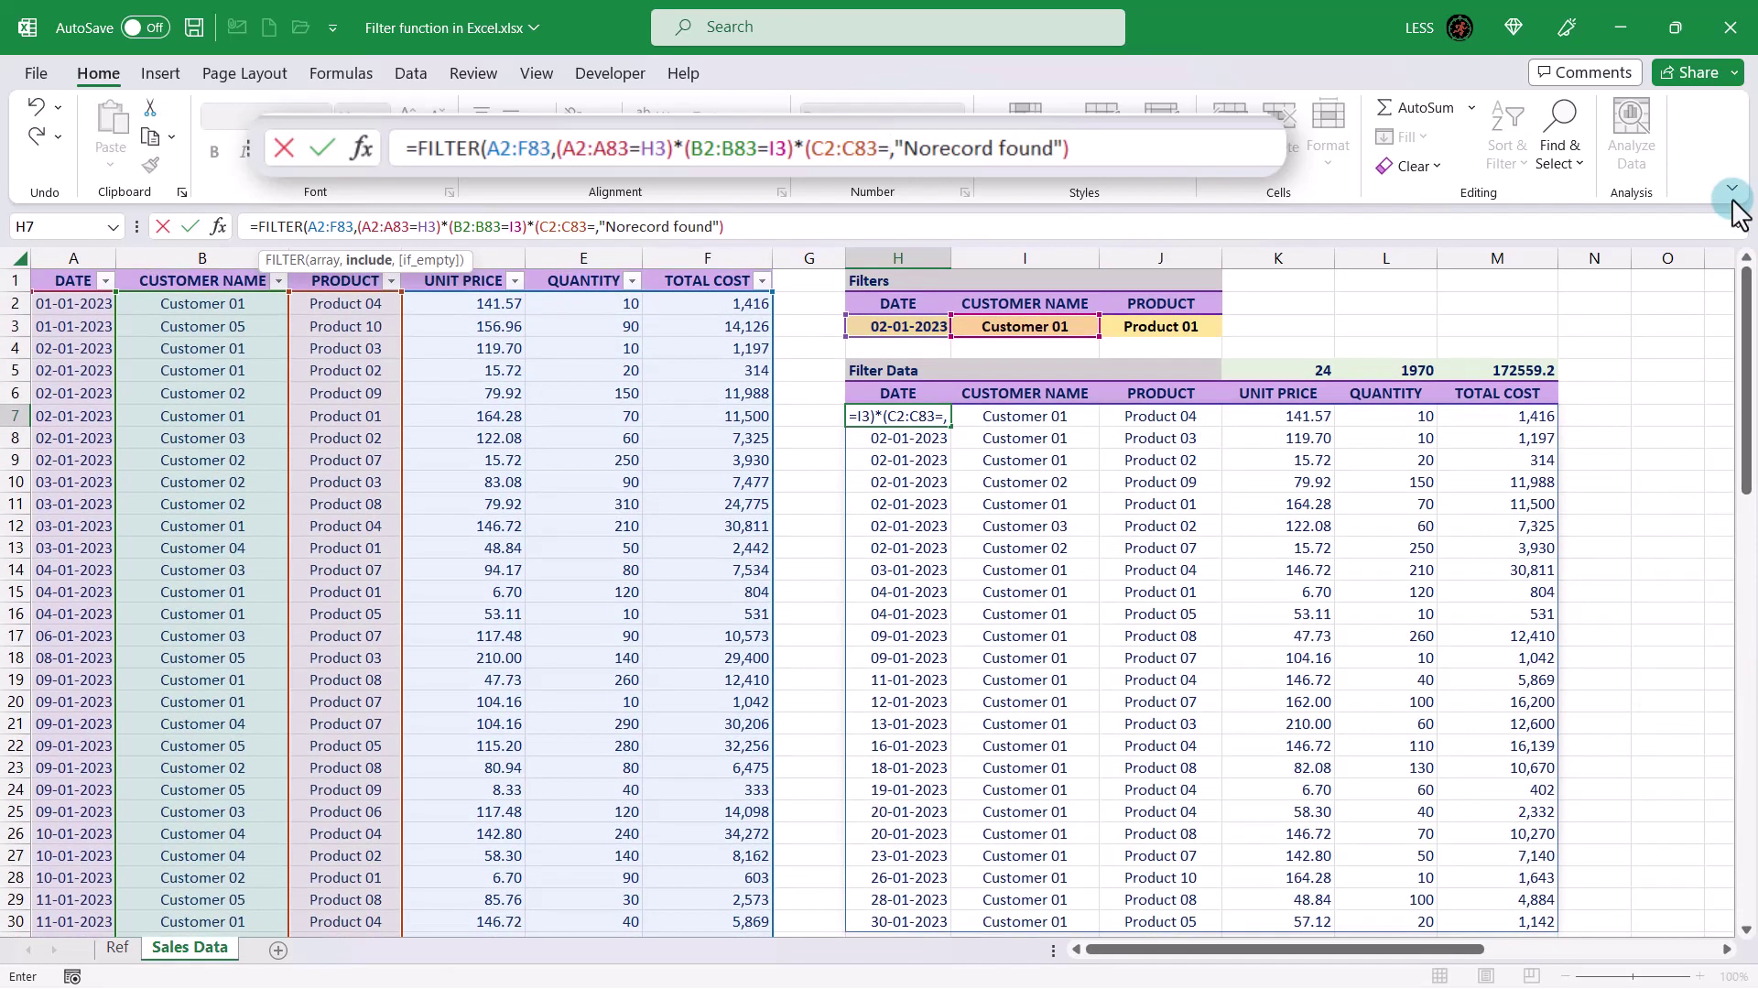
left_click(1161, 327)
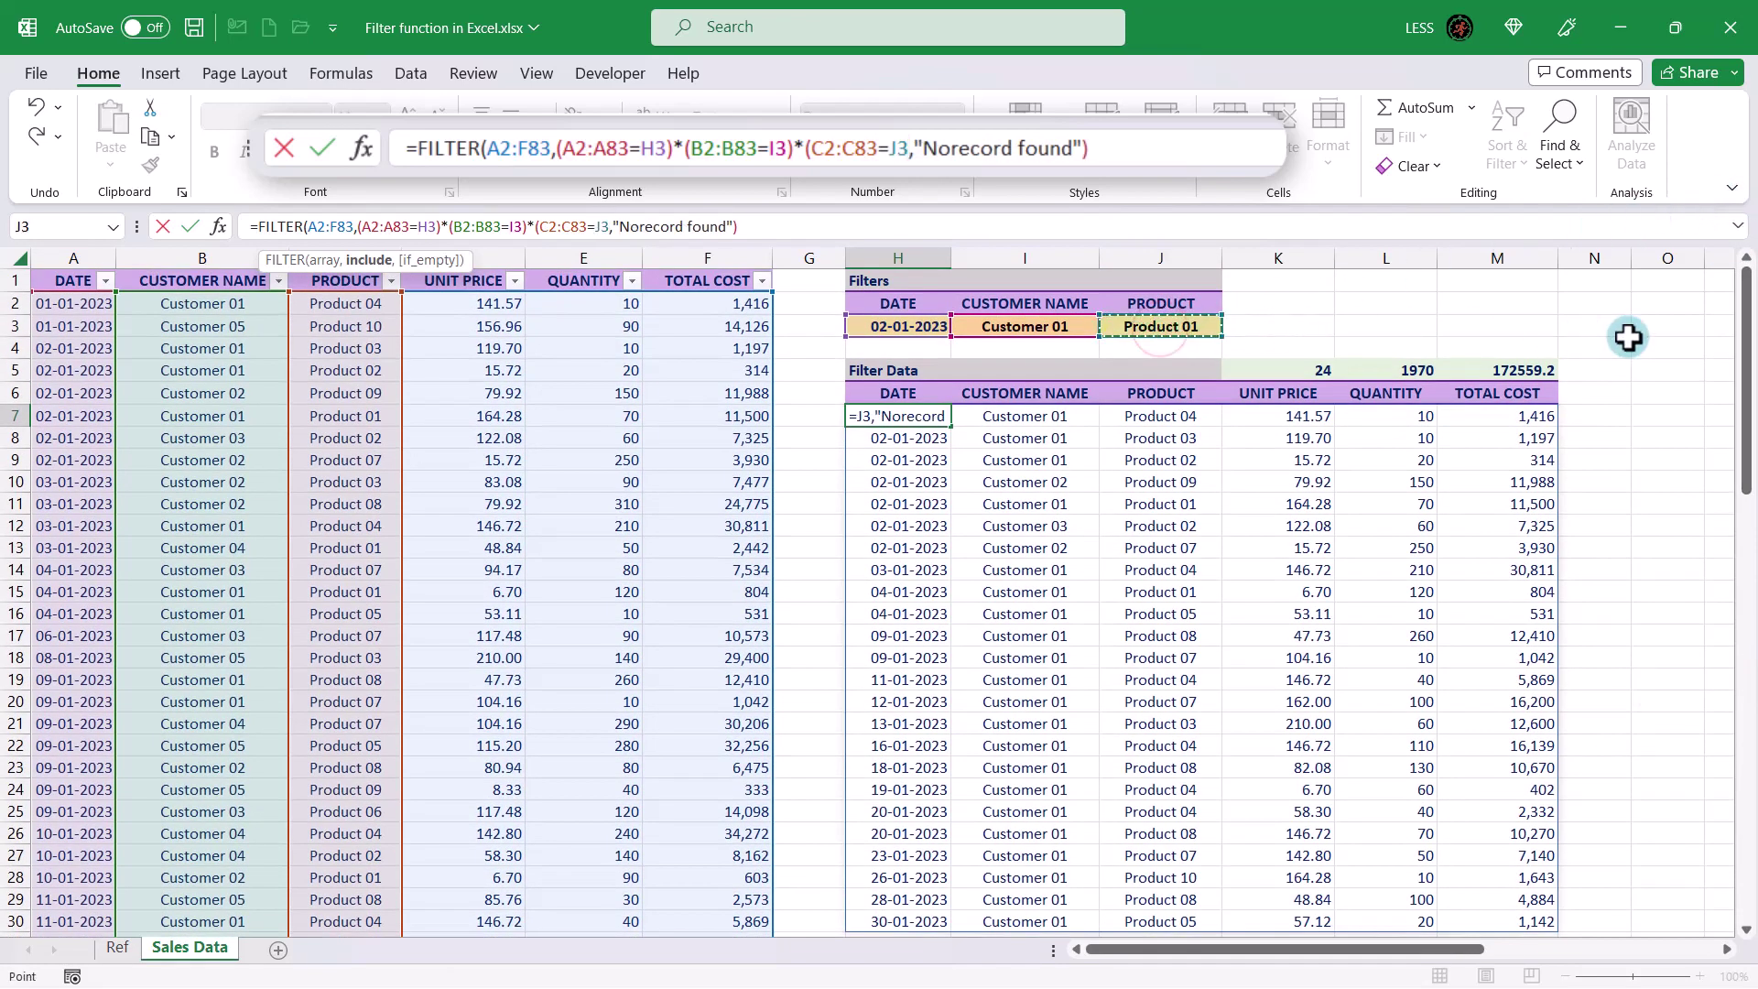
type(")")
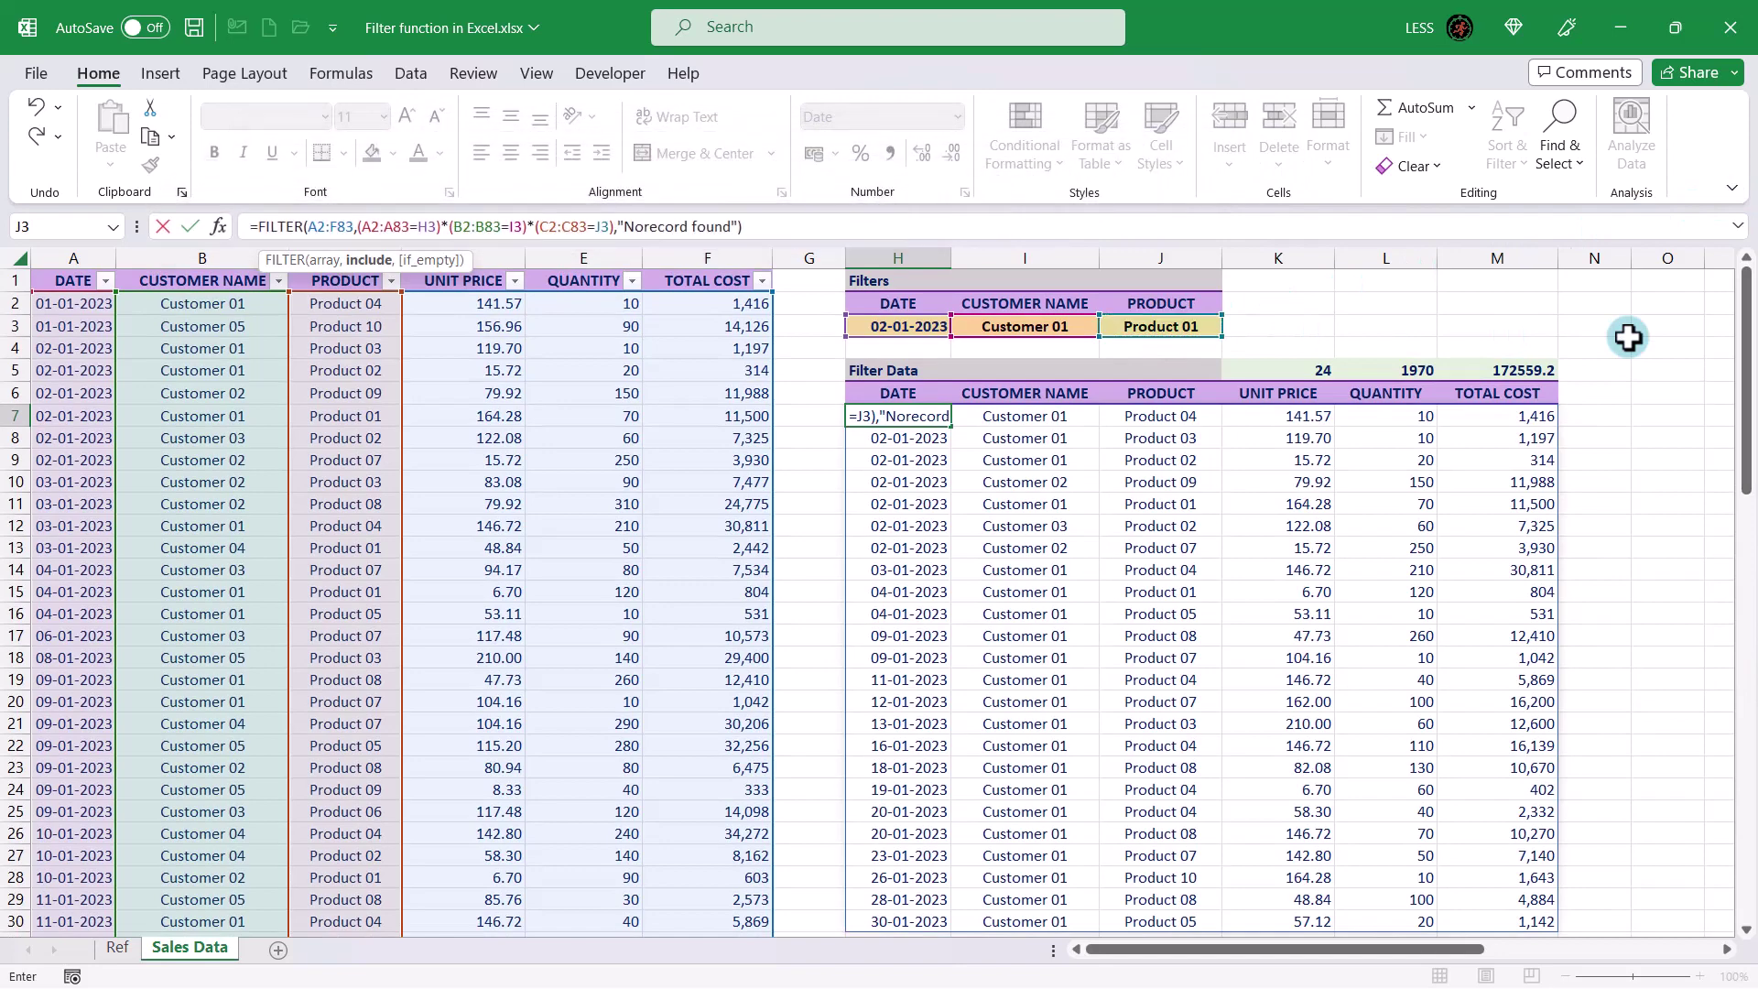
key("Return")
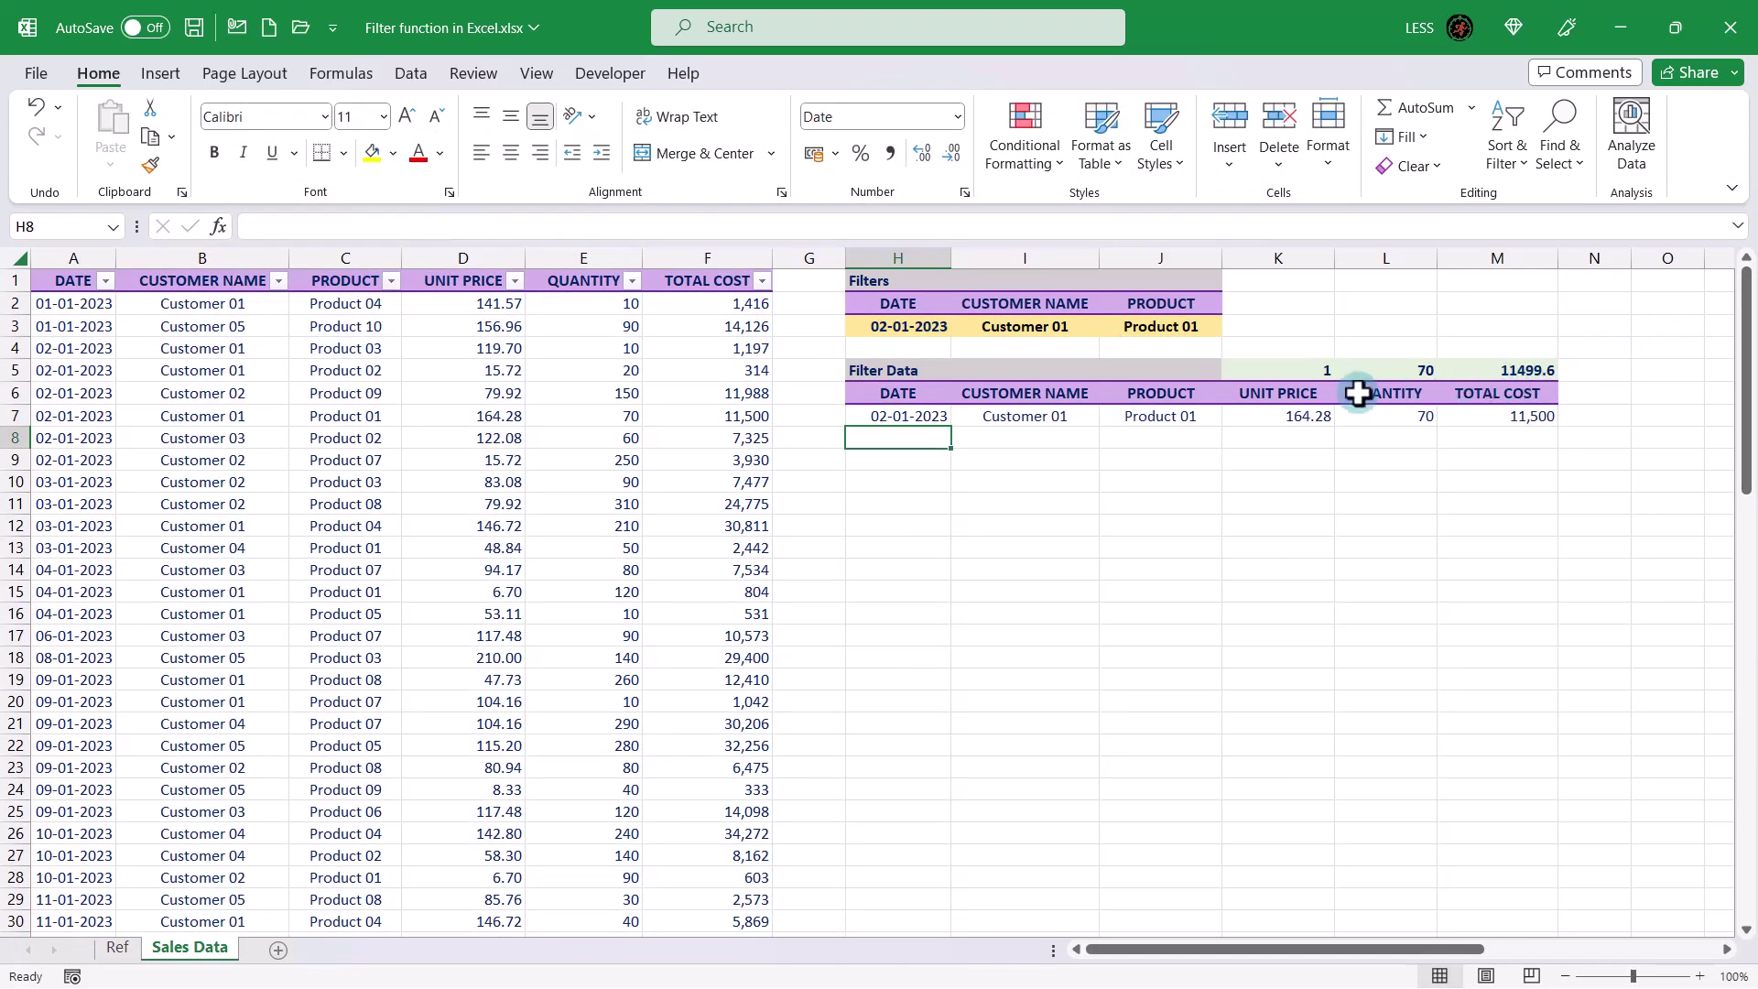
- Set the date filter in H3 to 01-01-2023 and select the FILTER formula cell H7
left_click(916, 417)
left_click(903, 328)
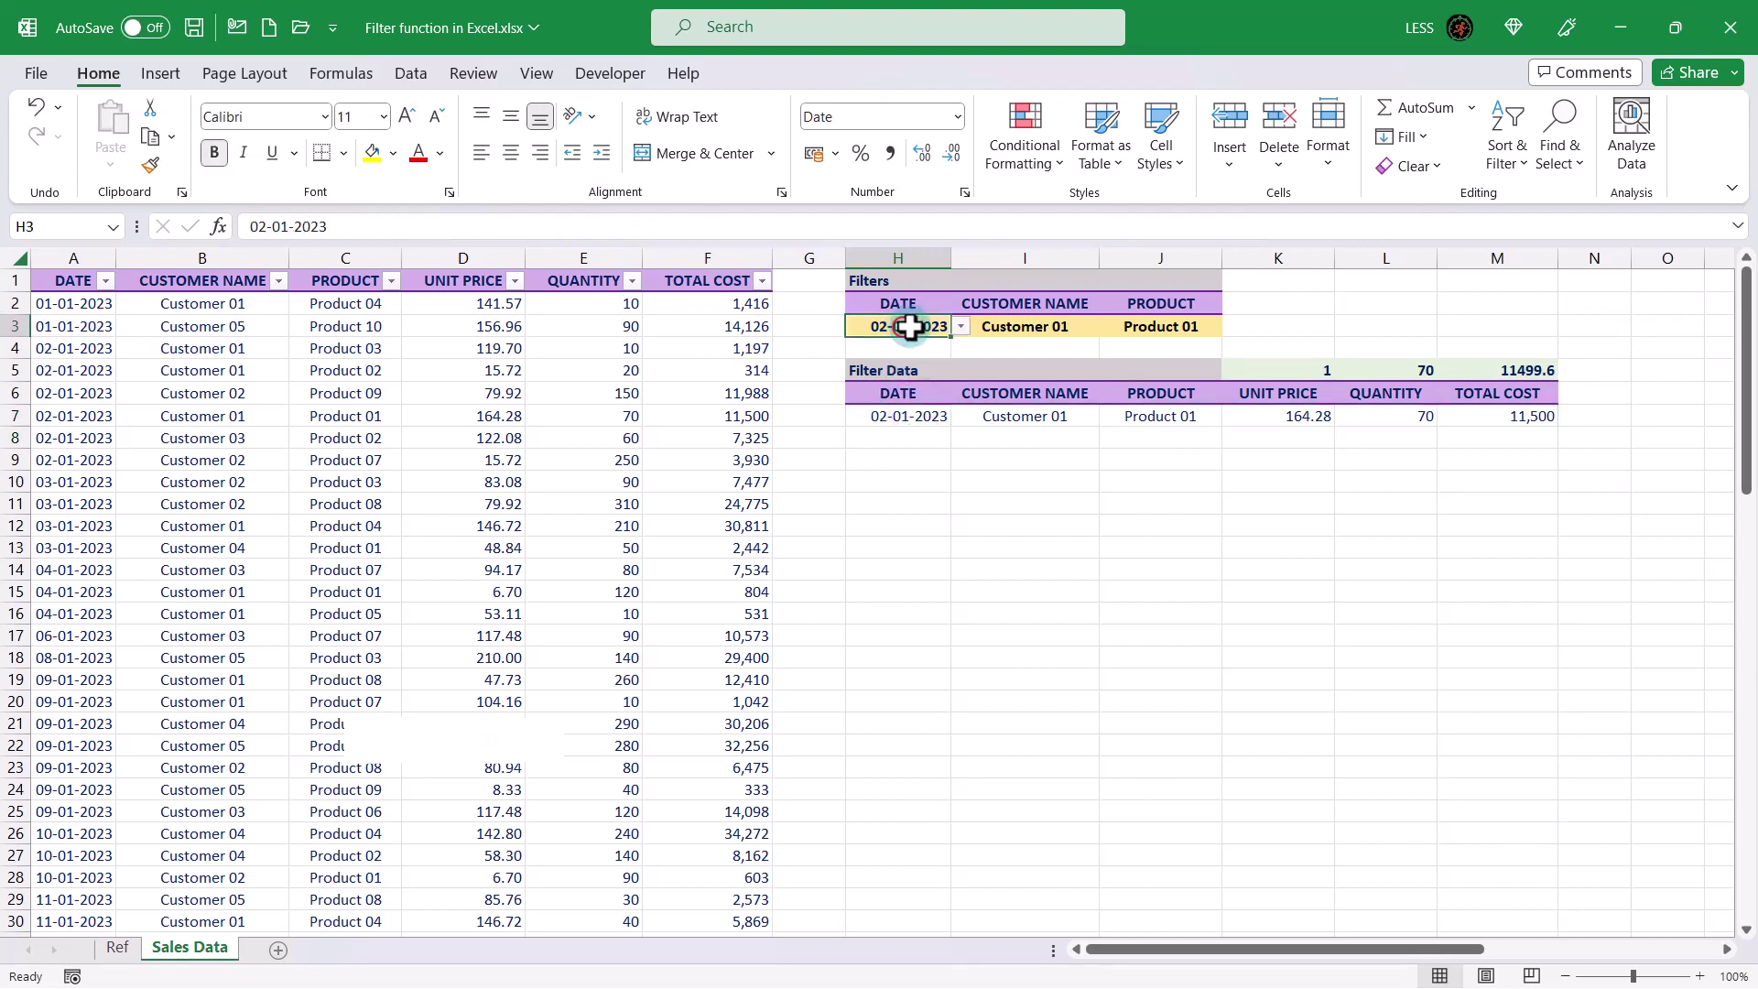
left_click(960, 327)
left_click_drag(959, 375, 955, 363)
left_click(890, 345)
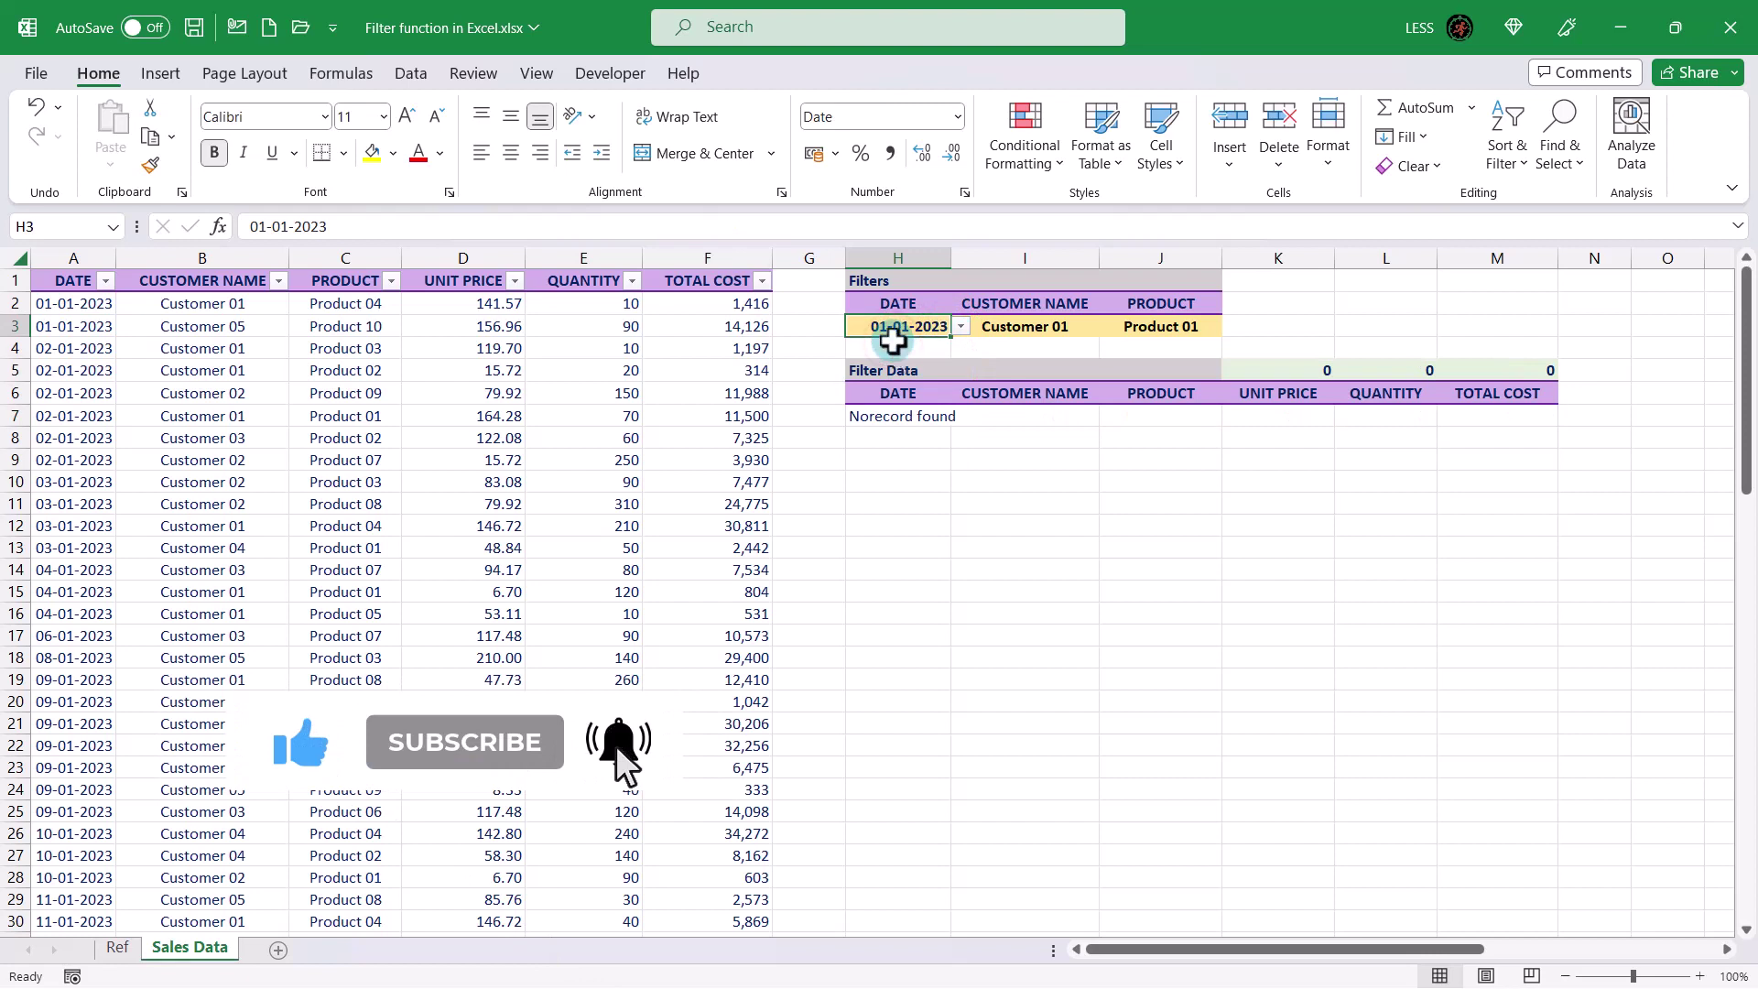
left_click(876, 415)
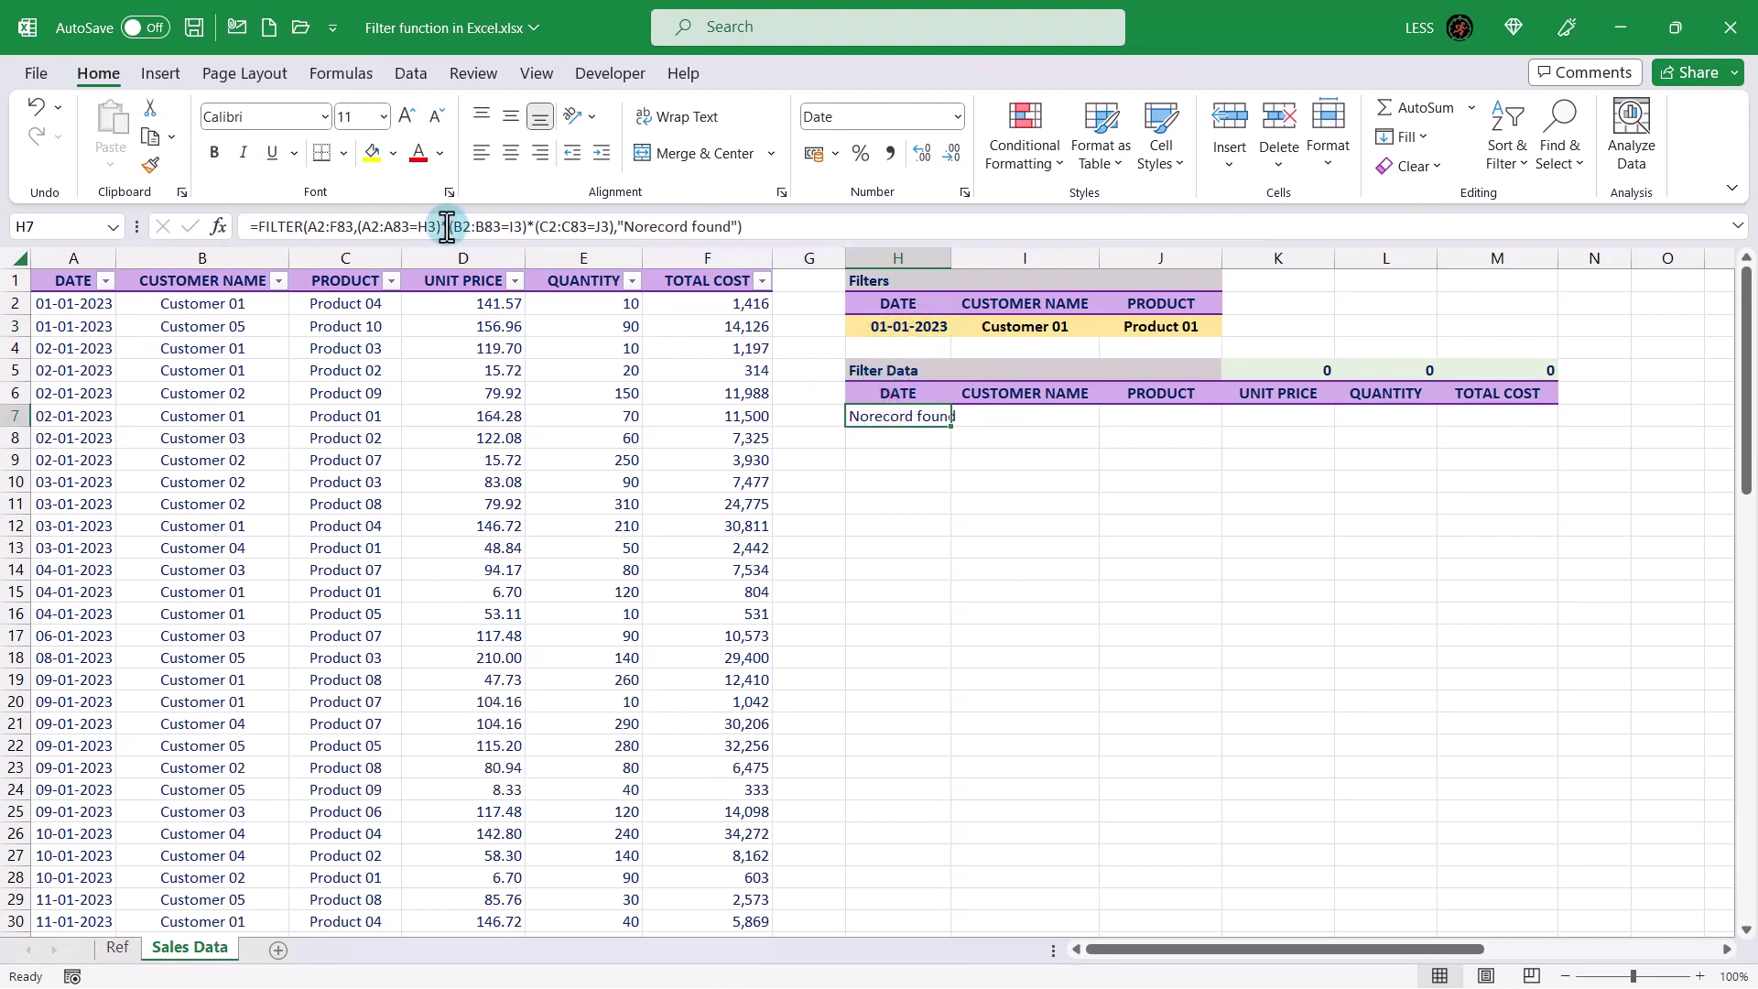
- Replace both * operators between the conditions in H7's FILTER formula with + so date, customer or product may match
left_click_drag(440, 227, 449, 227)
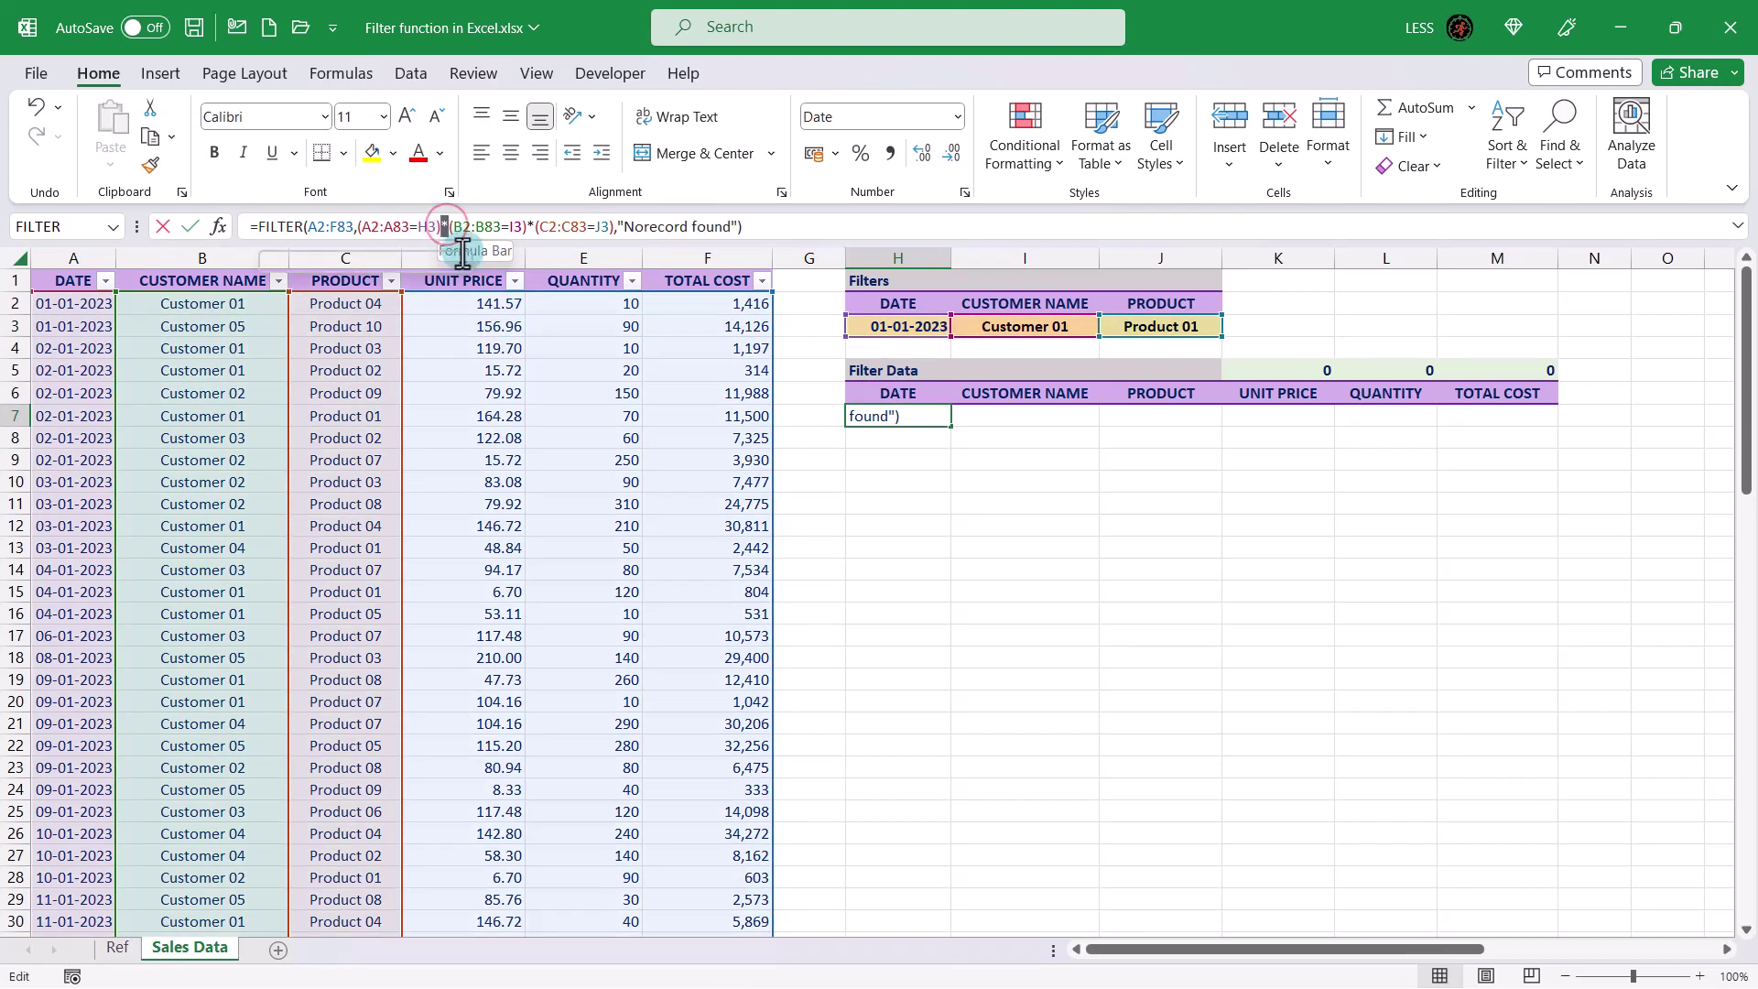
type("+")
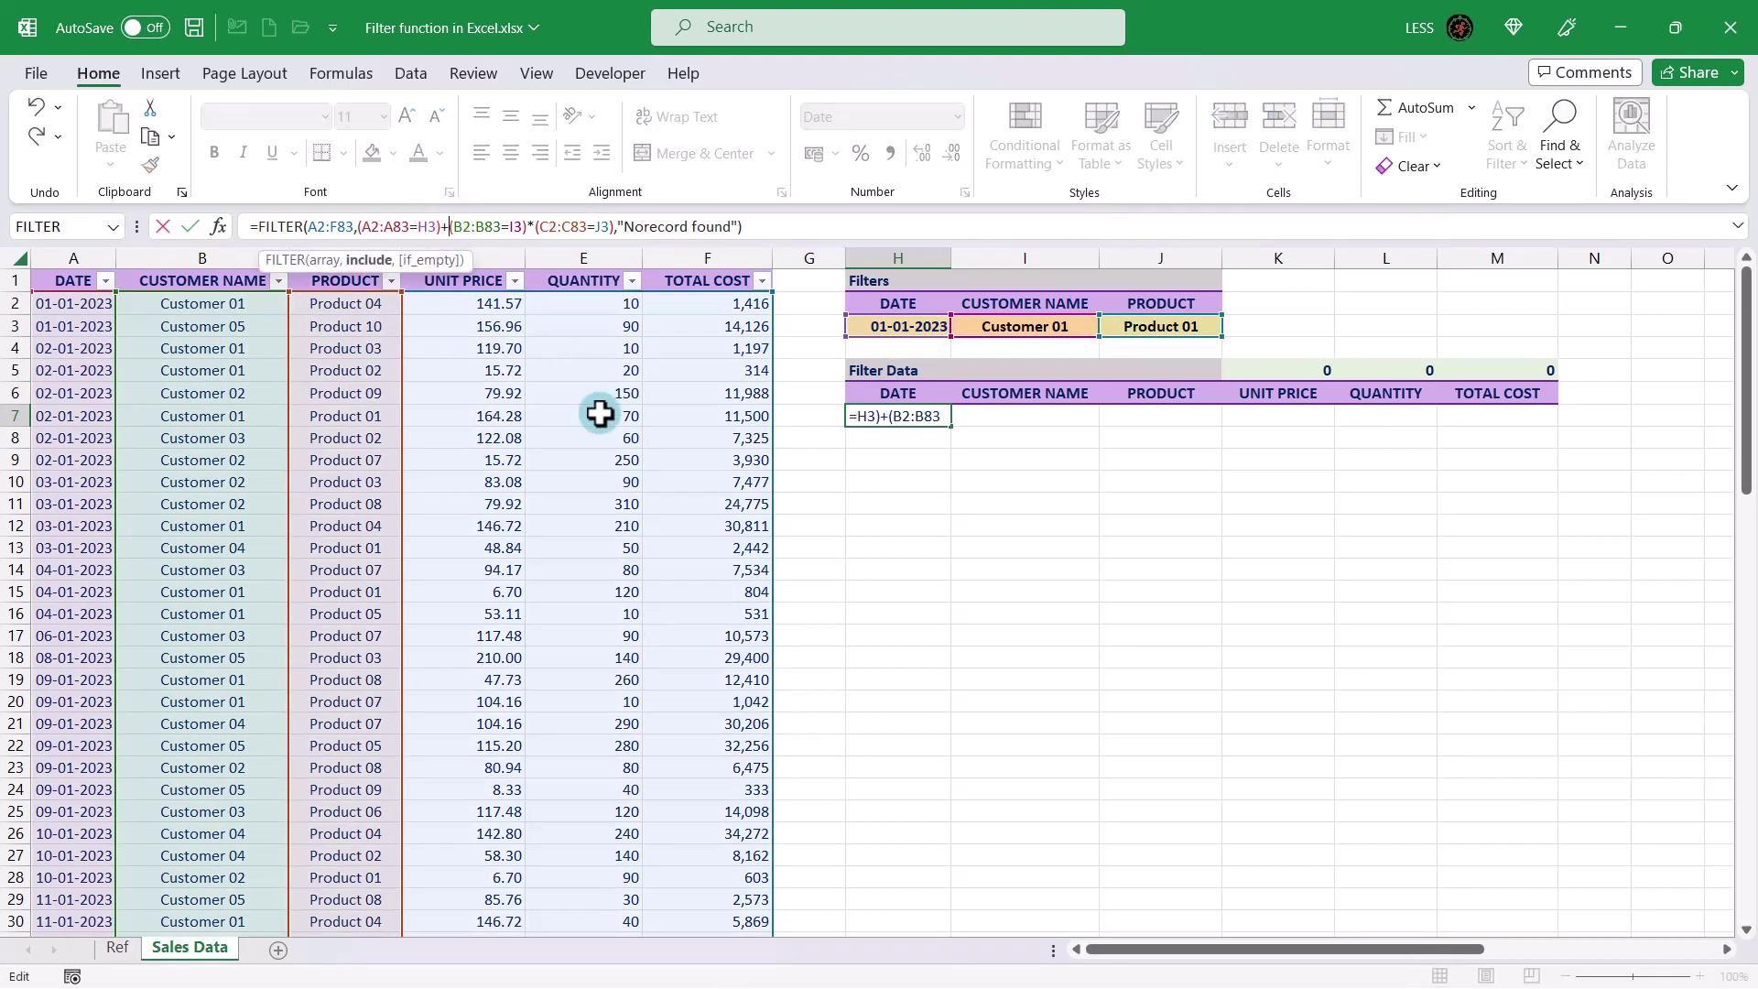
left_click_drag(532, 226, 527, 226)
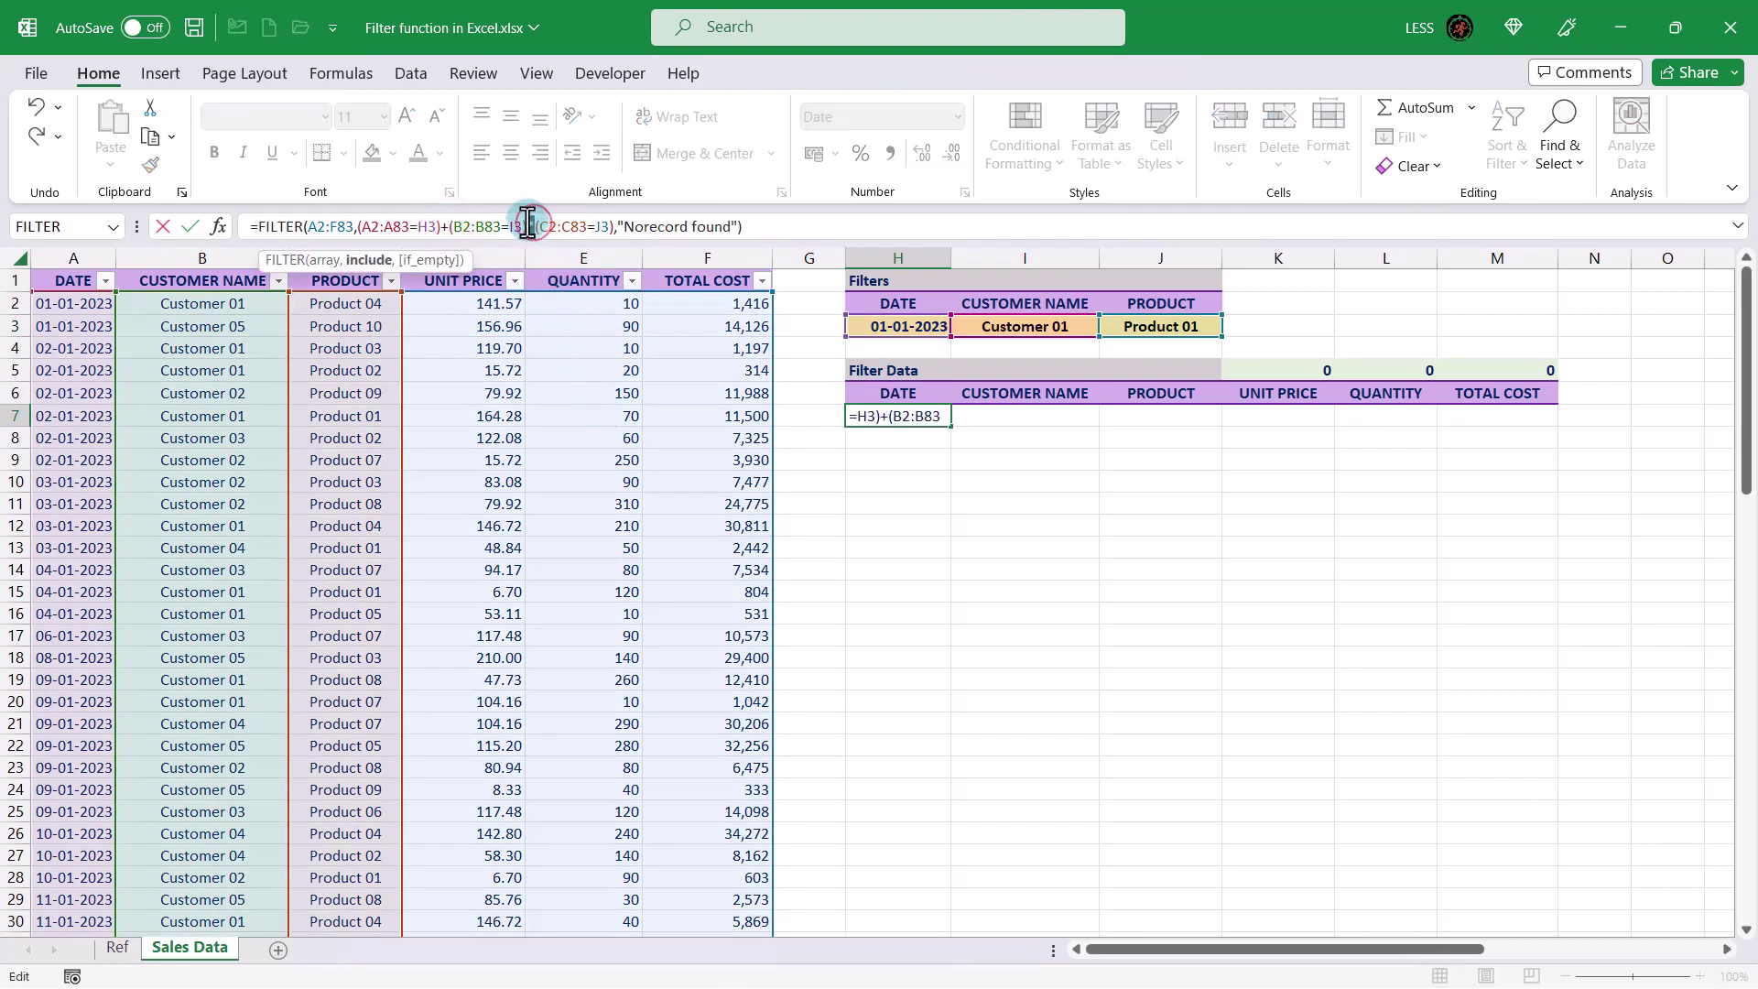
type("+")
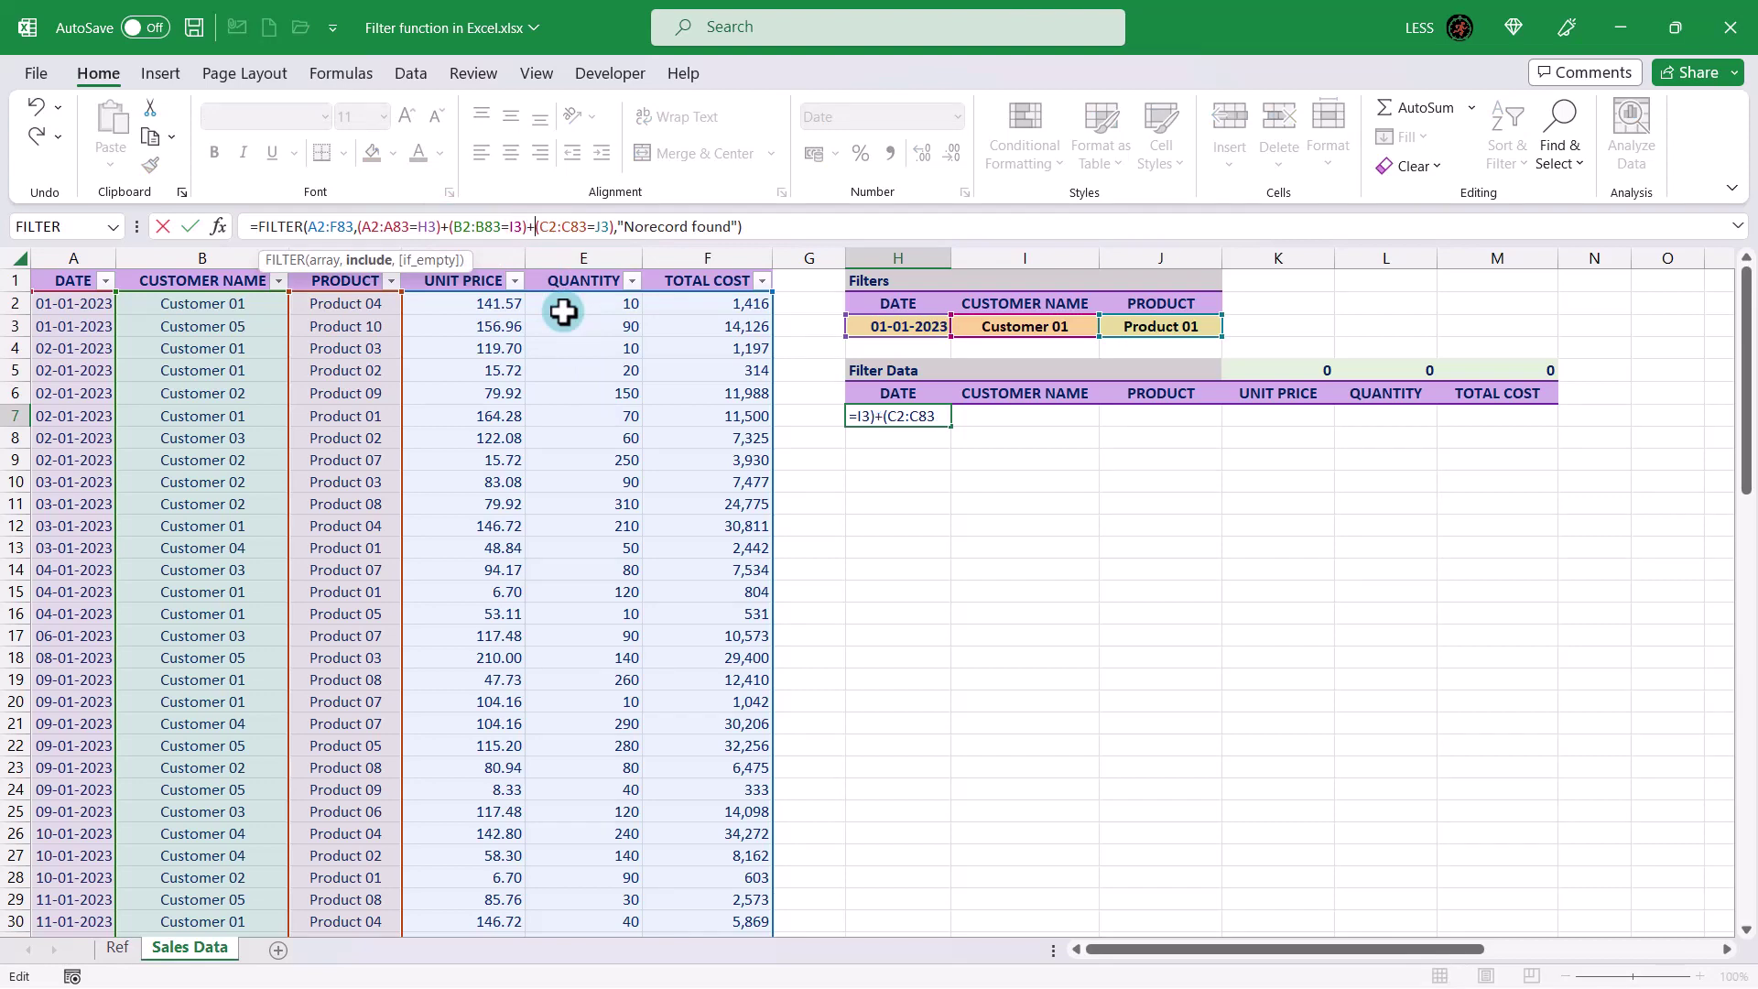
key("Return")
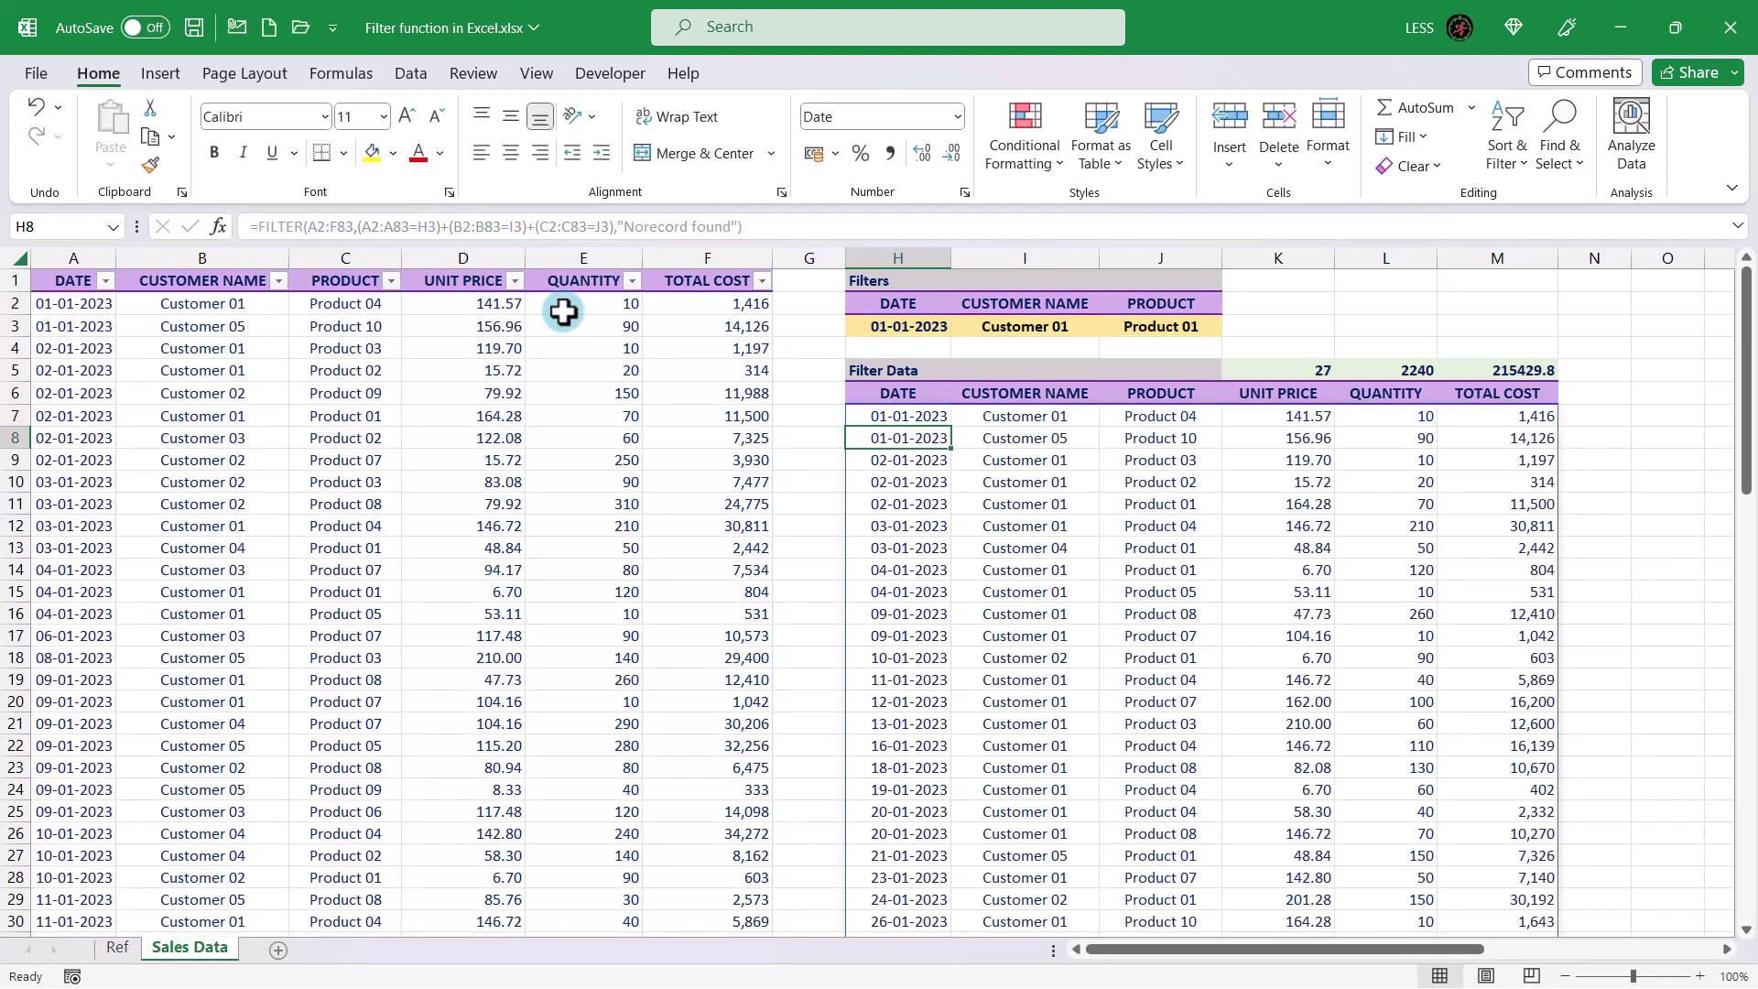
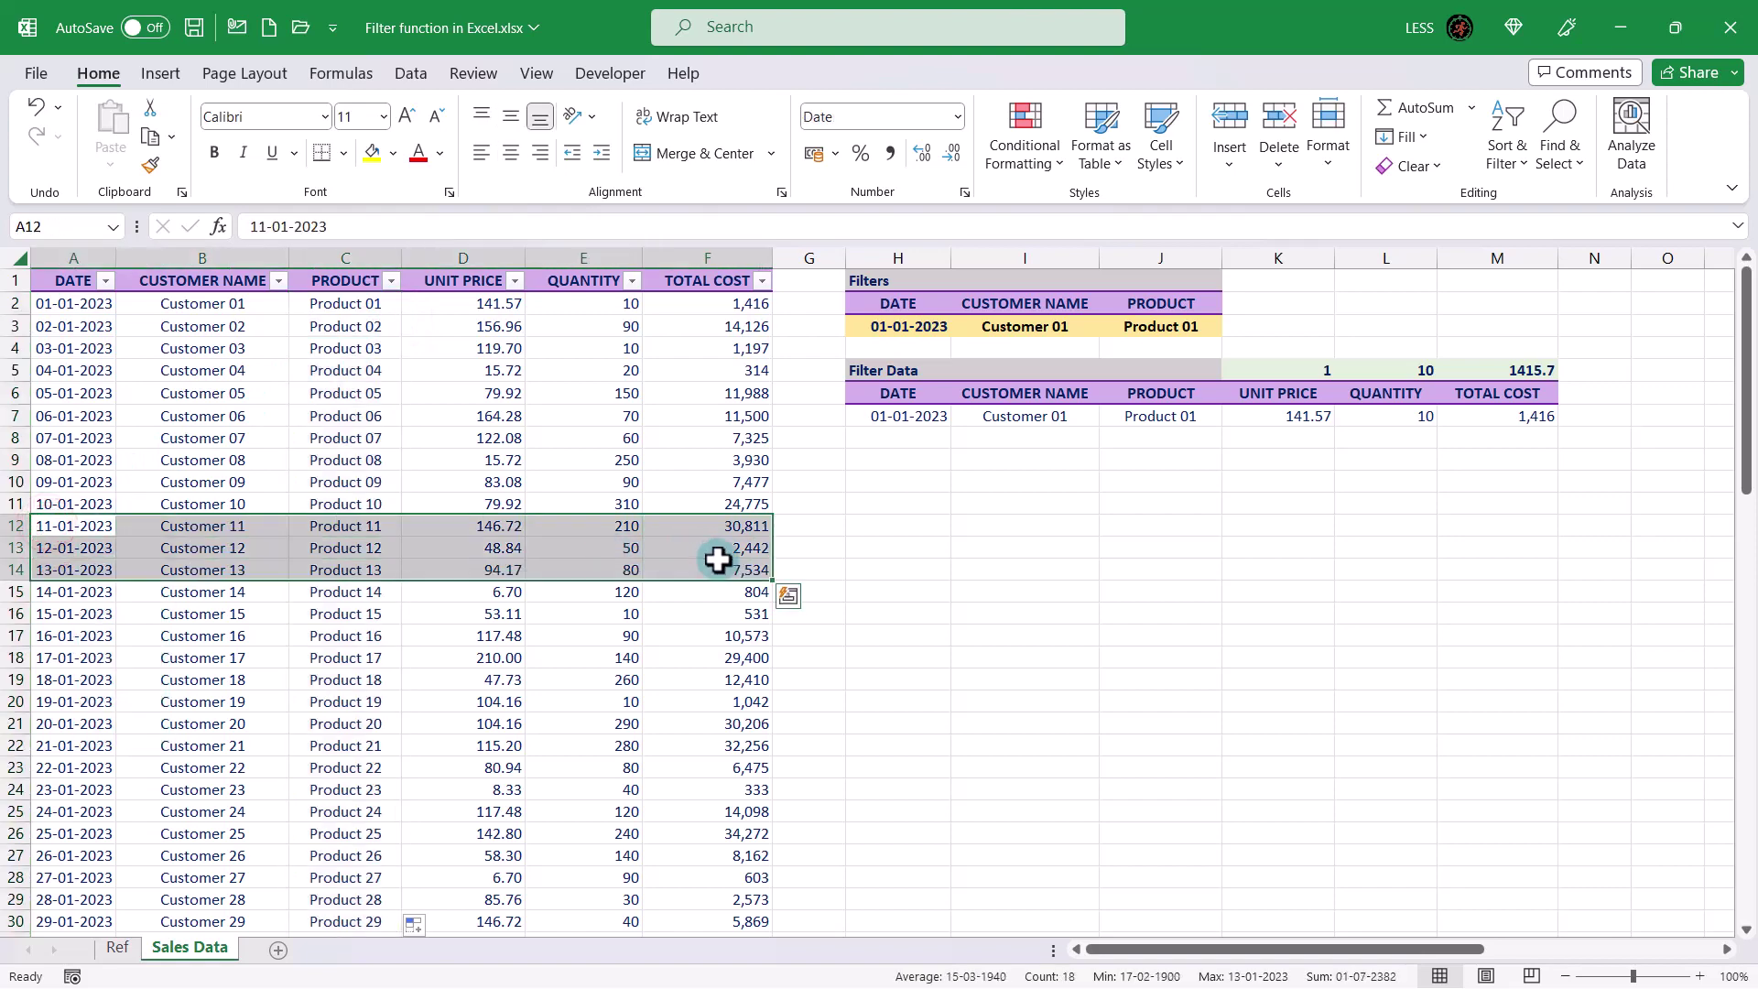
- Clear all sales records from row 12 downward in columns A to F
key("ctrl+shift+Down")
key("Delete")
scroll(717, 560, "up", 15)
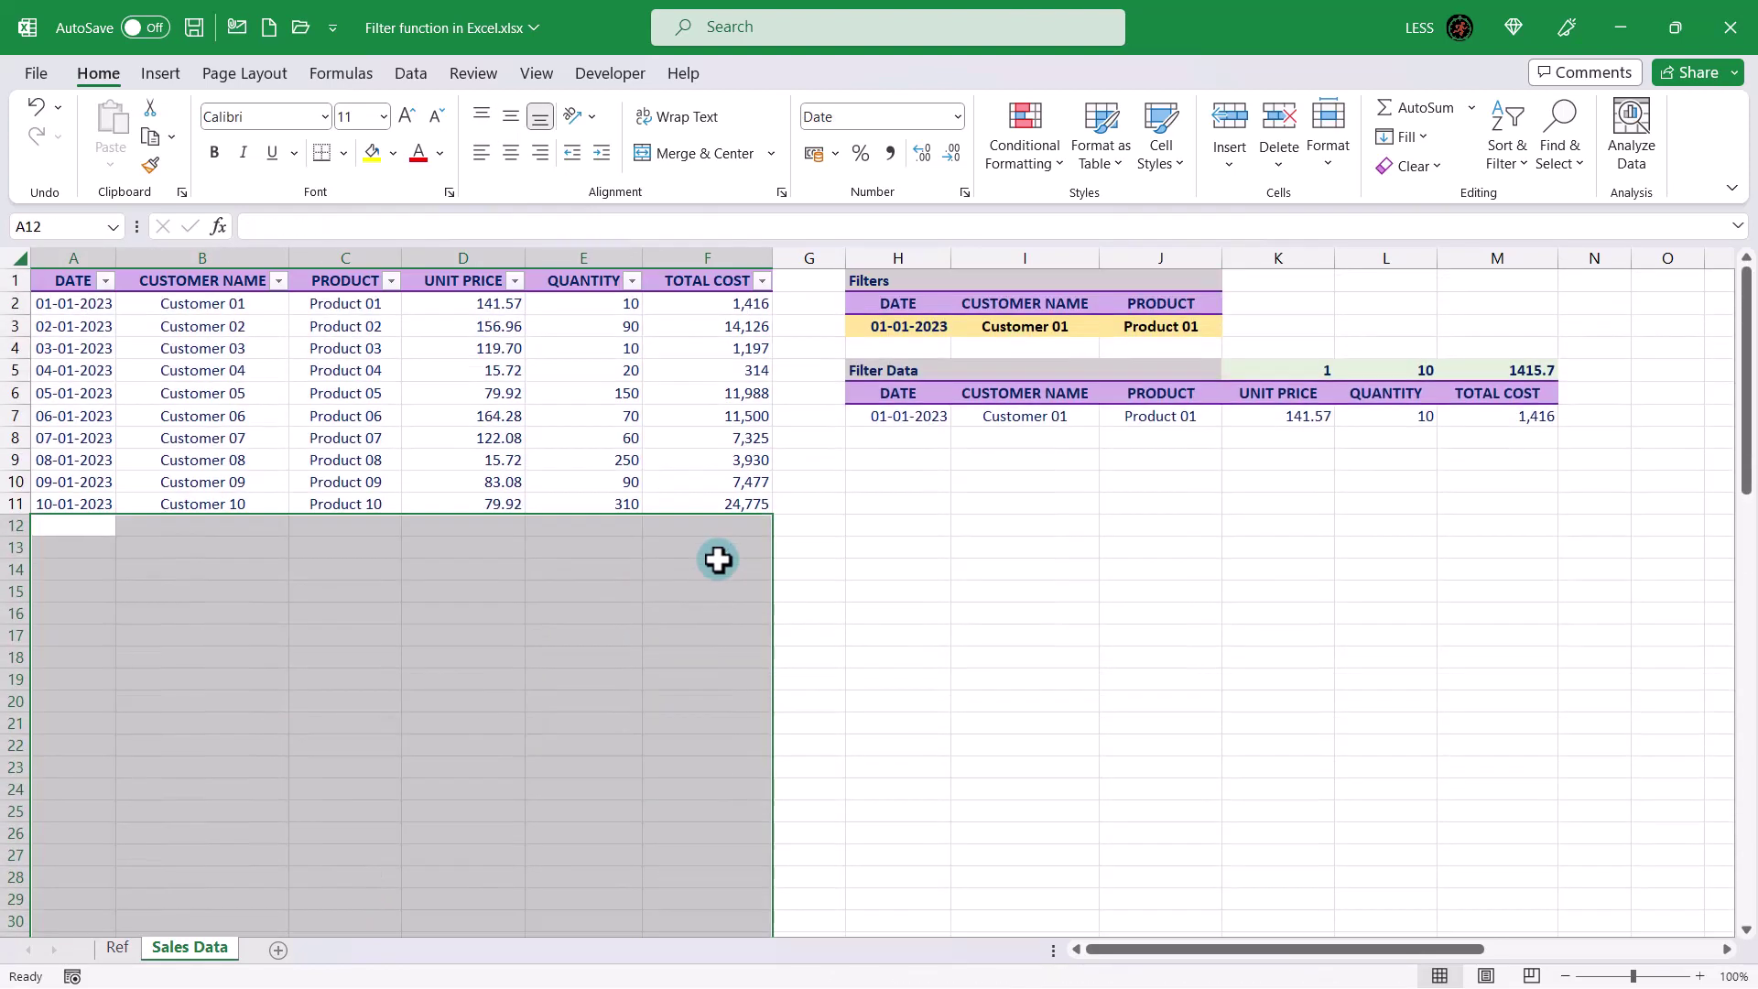
- Shorten the ranges in H7's FILTER formula to A2:F11, A2:A11, B2:B11 and C2:C11
left_click(918, 416)
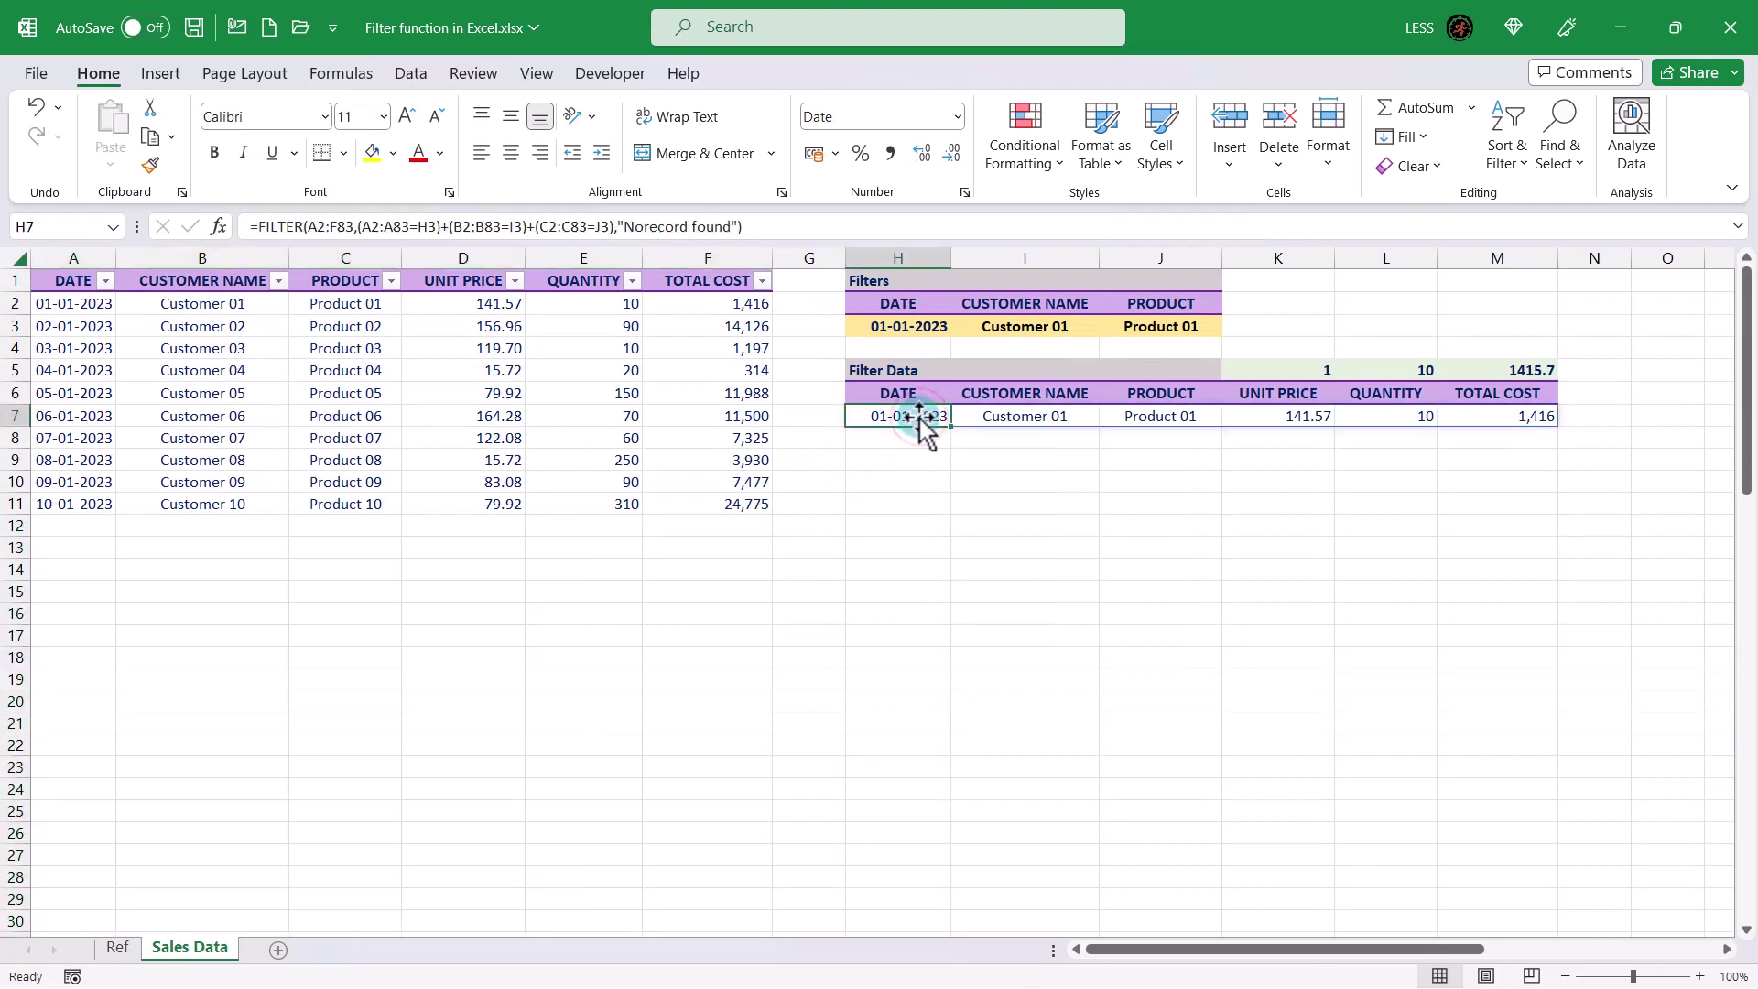
left_click(345, 228)
left_click_drag(331, 228, 483, 226)
type("11")
type("11")
type("11")
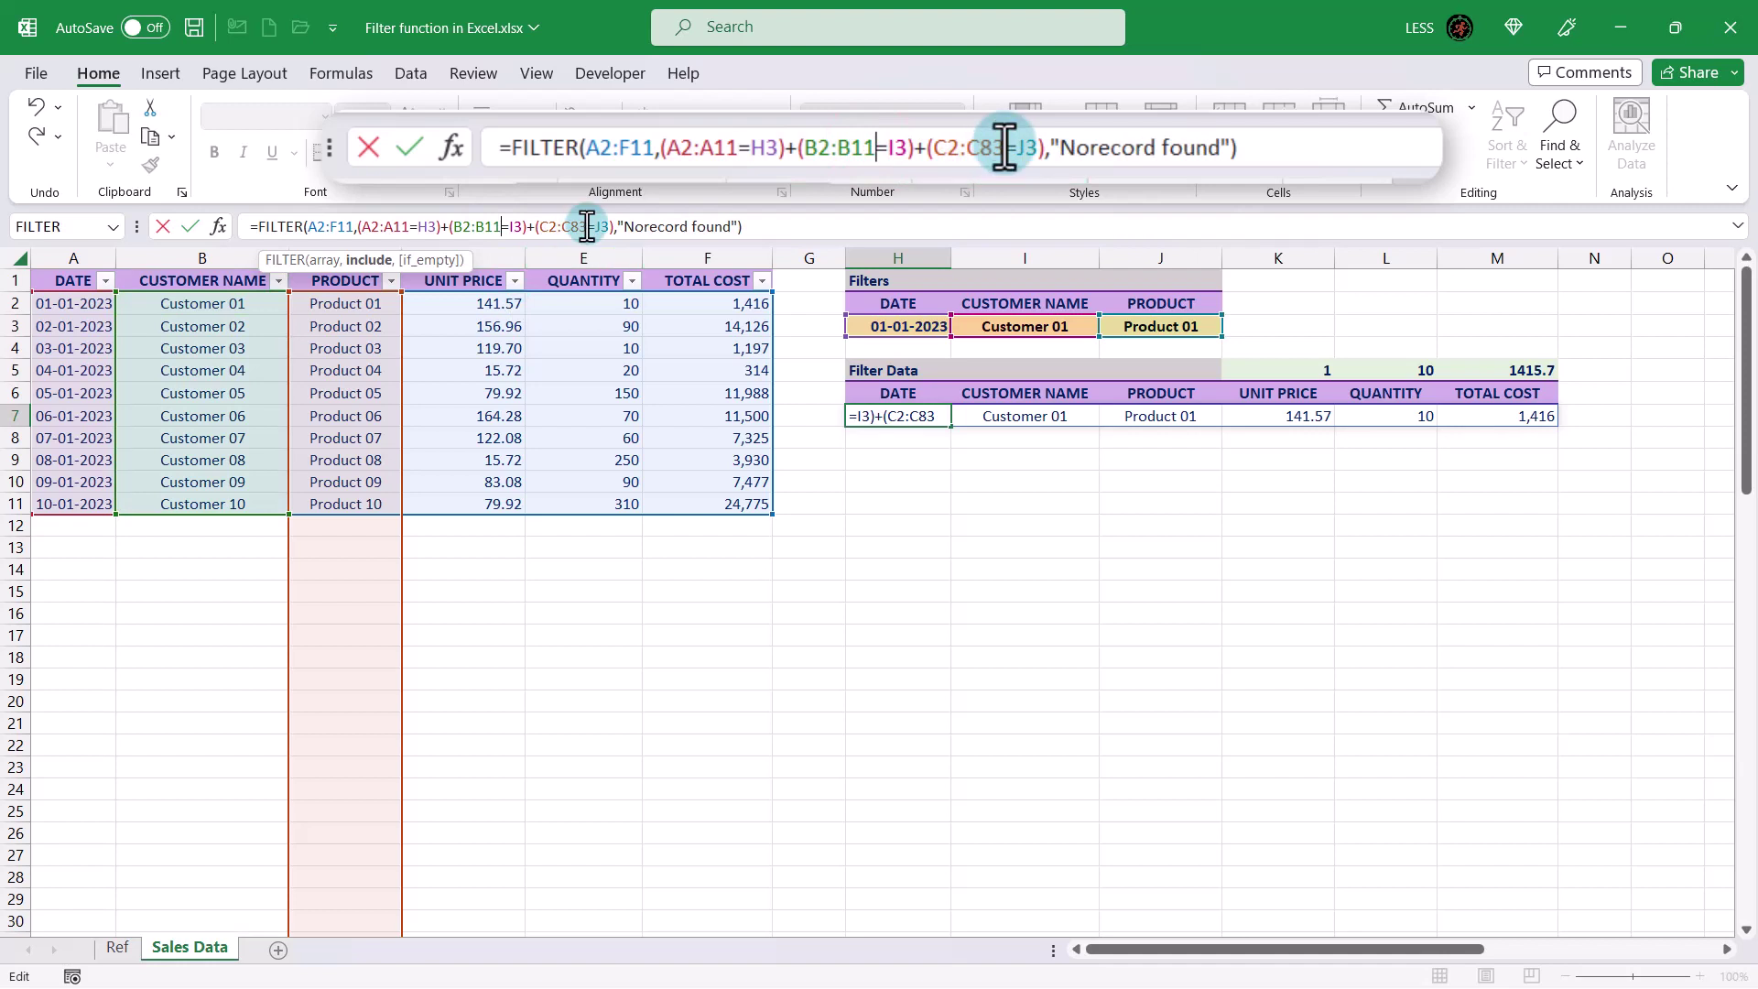
left_click_drag(587, 226, 574, 226)
type("11")
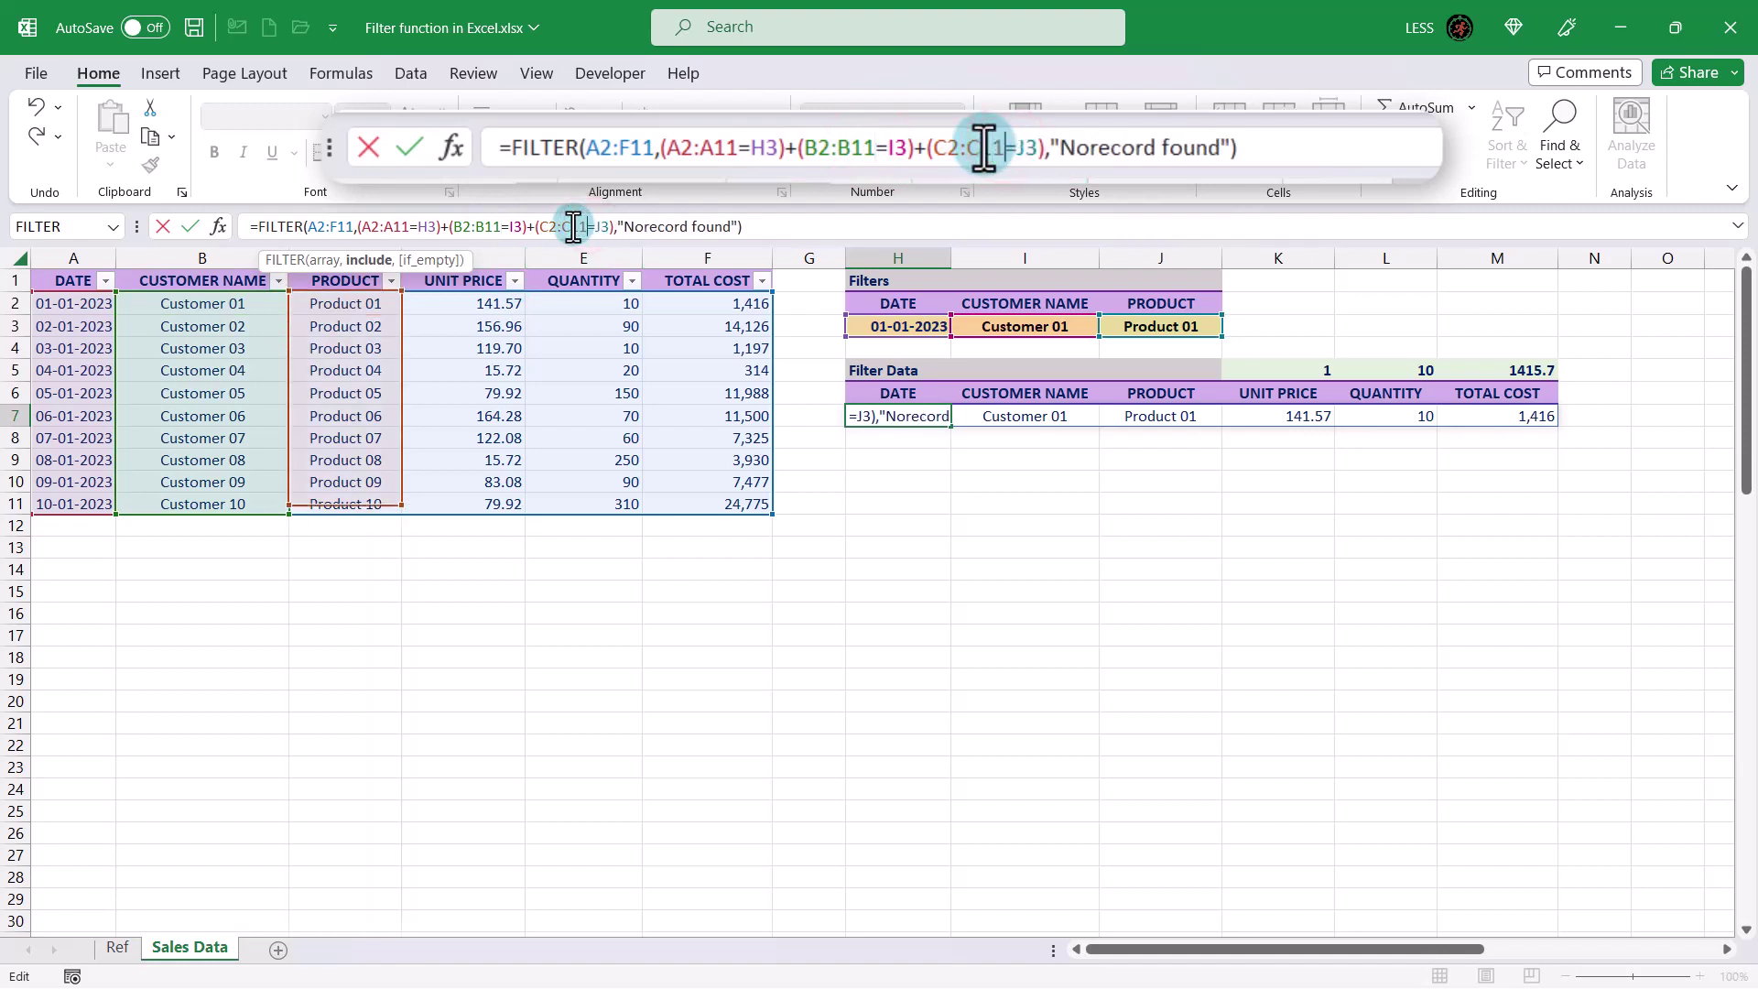
key("Return")
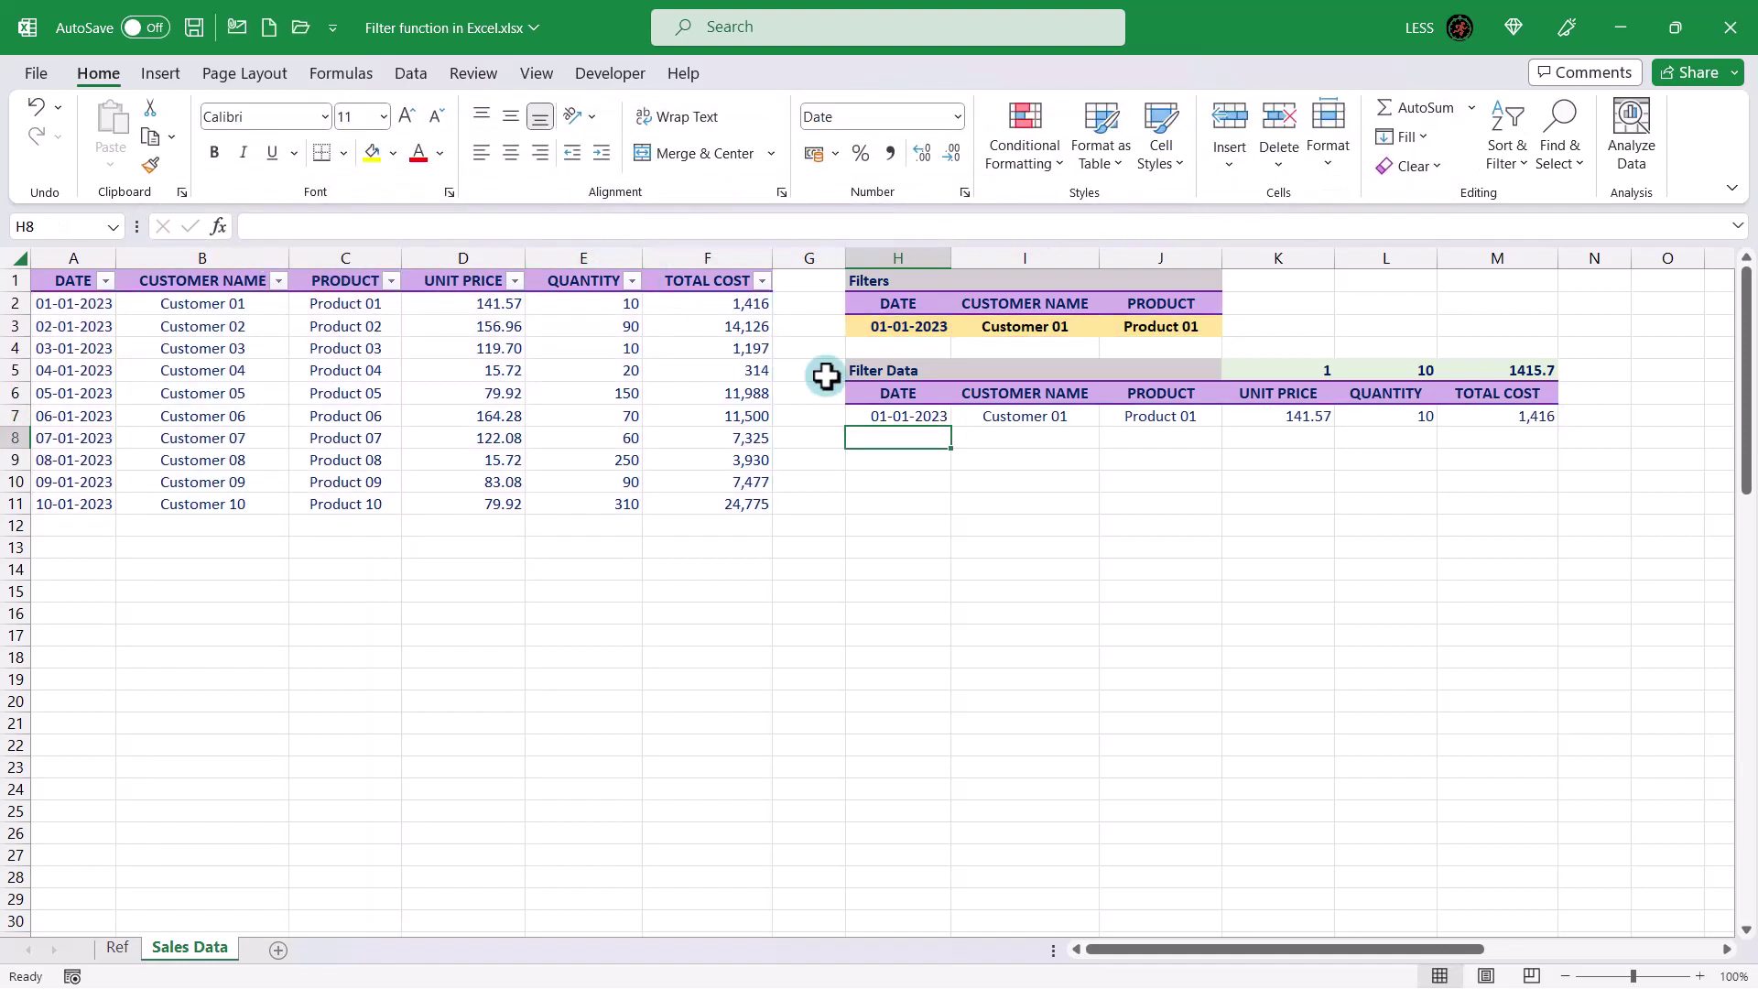
left_click(897, 419)
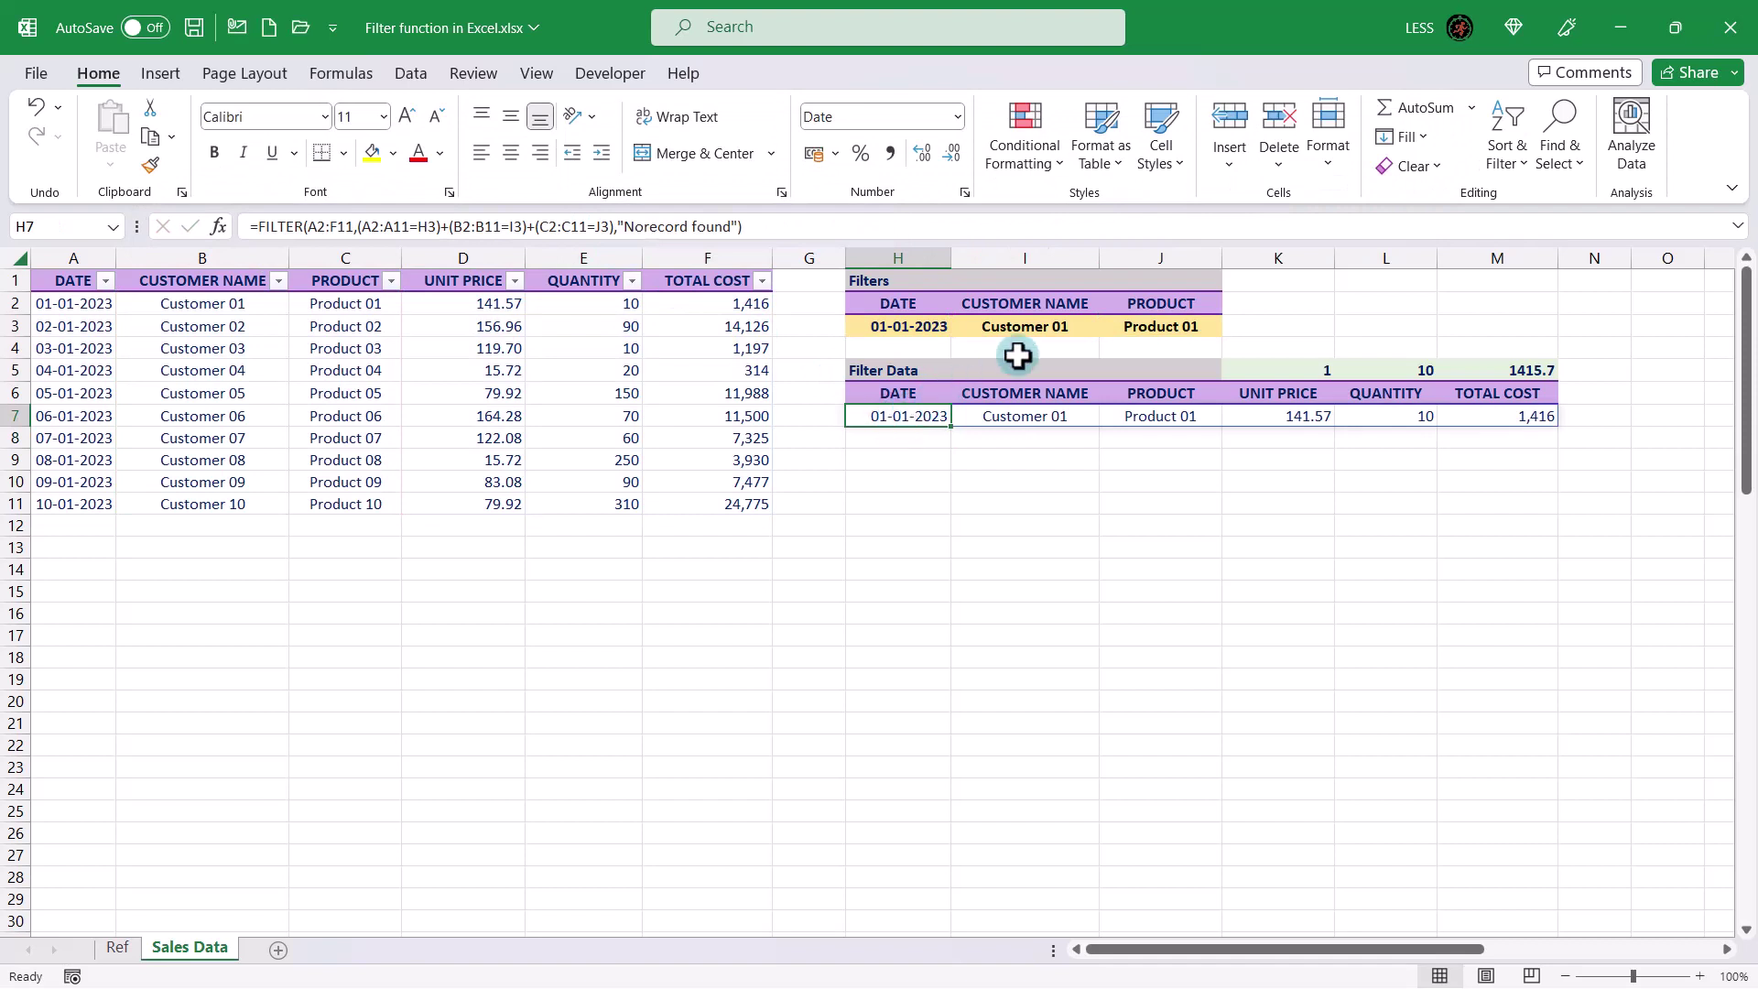
- Set the customer filter in I3 to Customer 02 and the product filter in J3 to Product 03
left_click(1065, 326)
left_click(1110, 326)
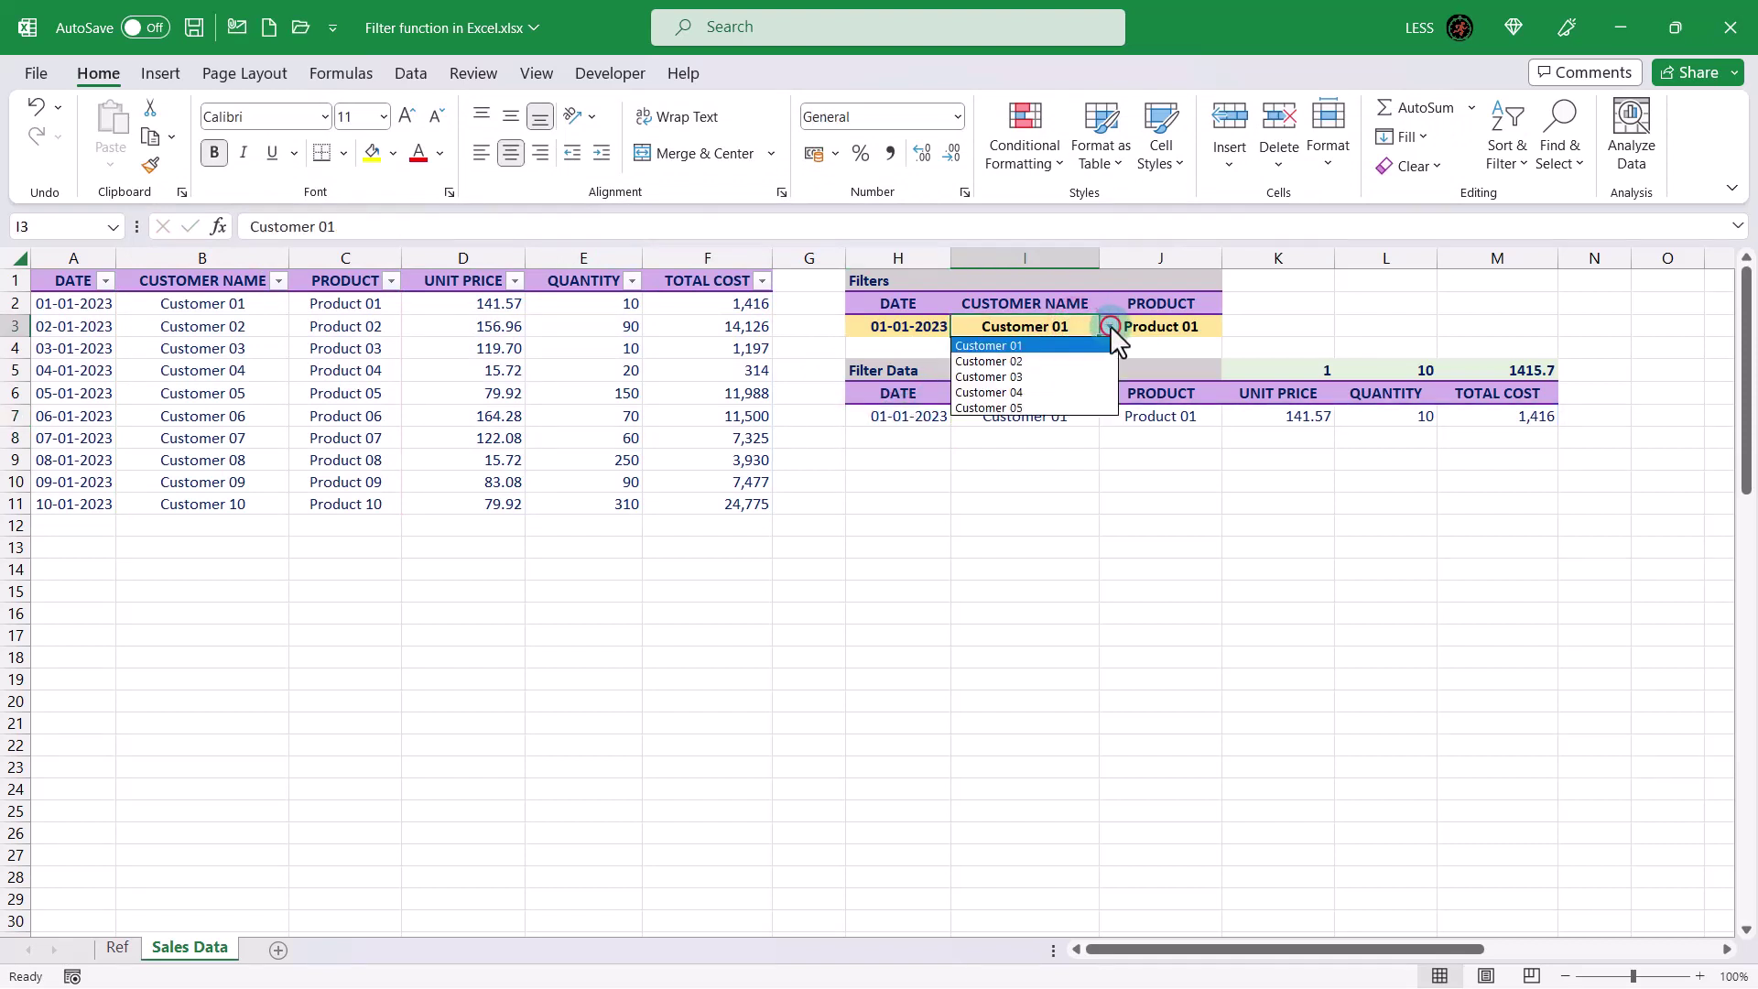
left_click(992, 360)
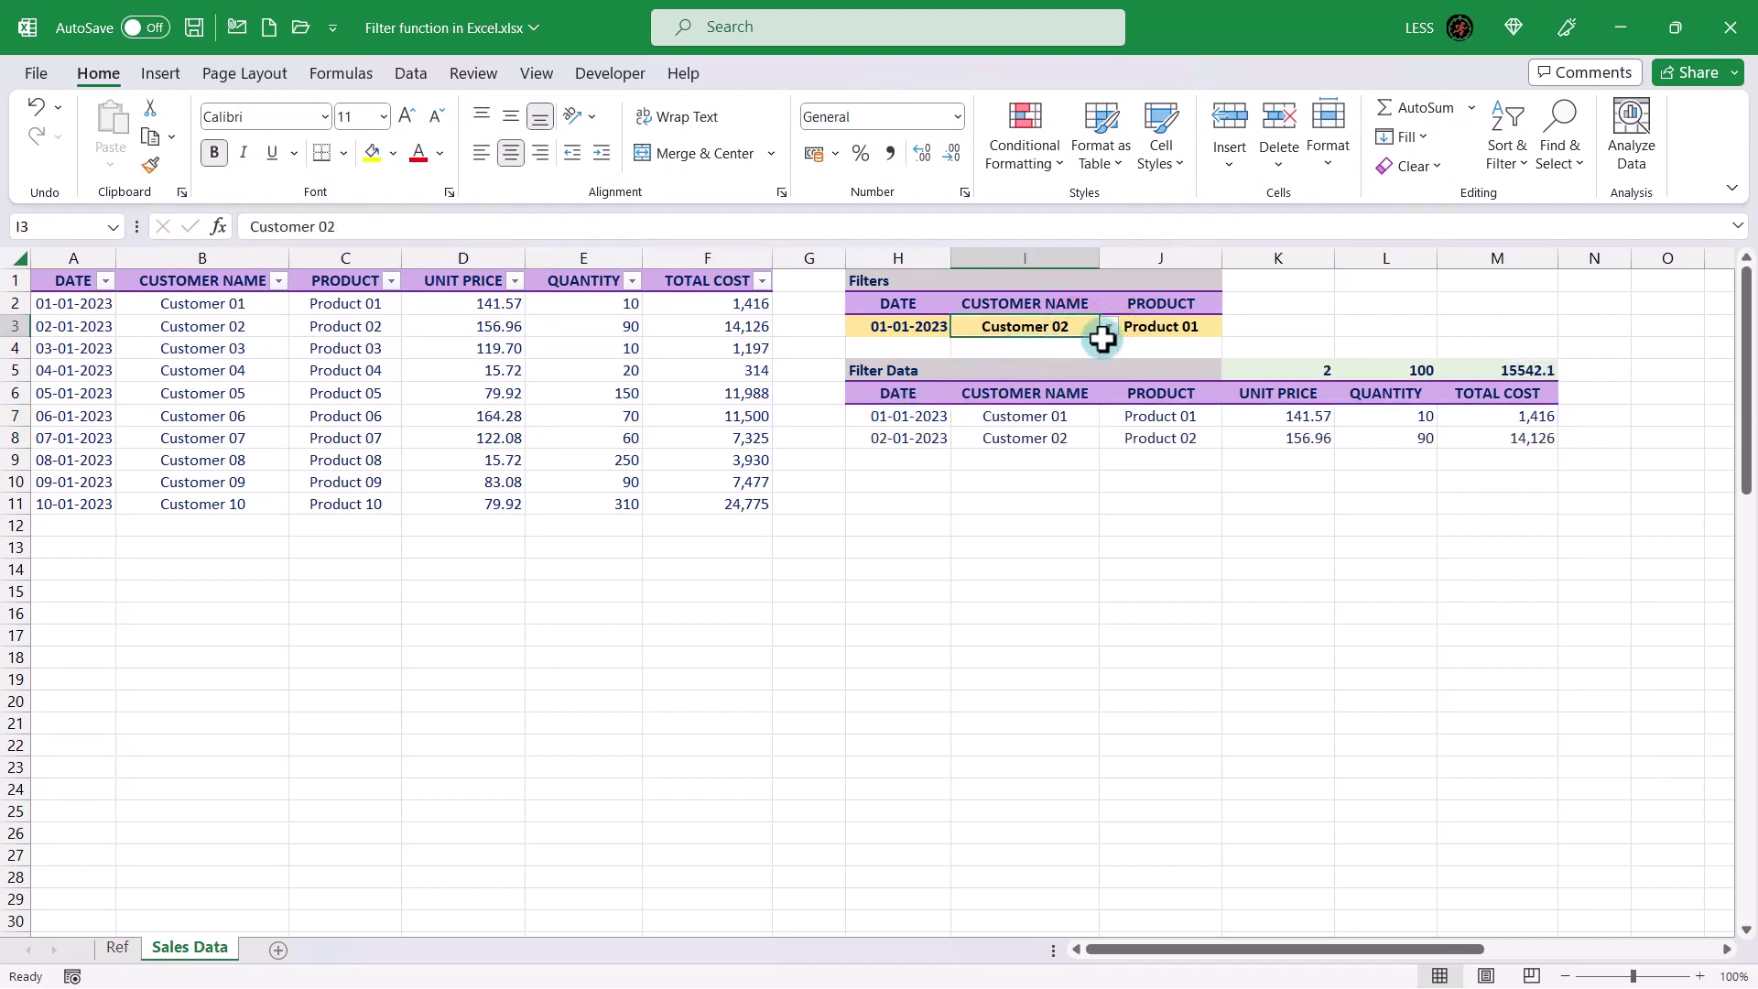
left_click(1145, 327)
left_click(1233, 326)
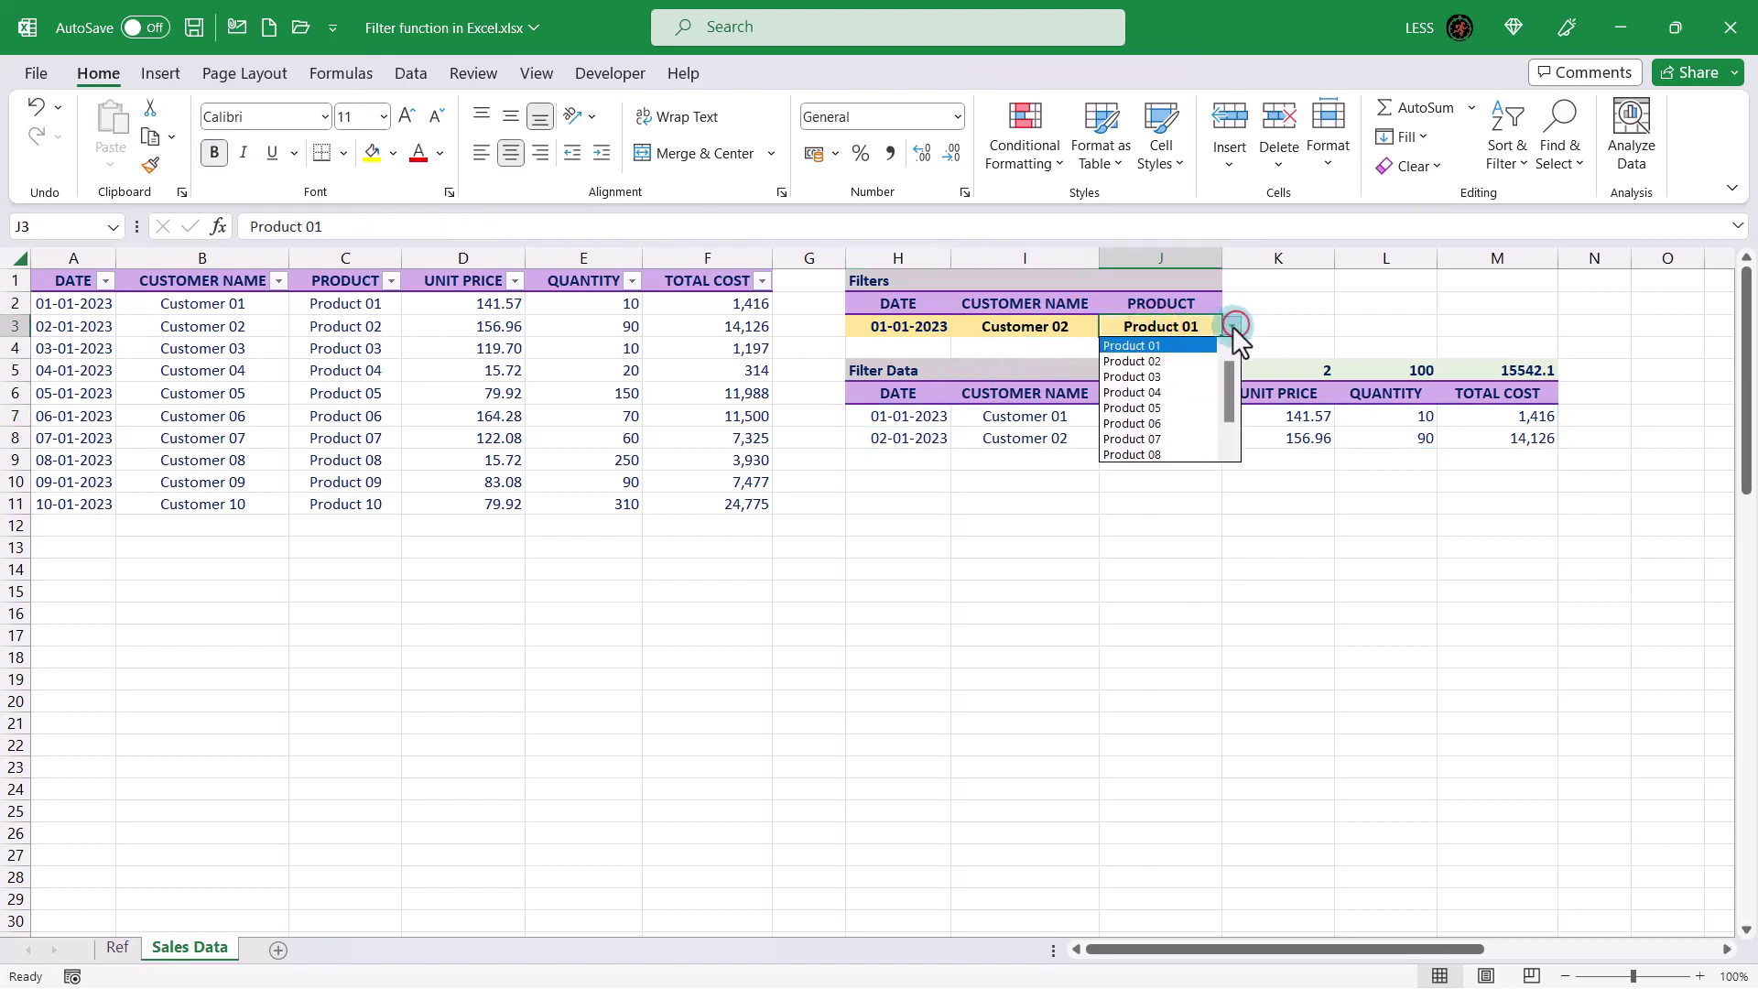
left_click(1157, 377)
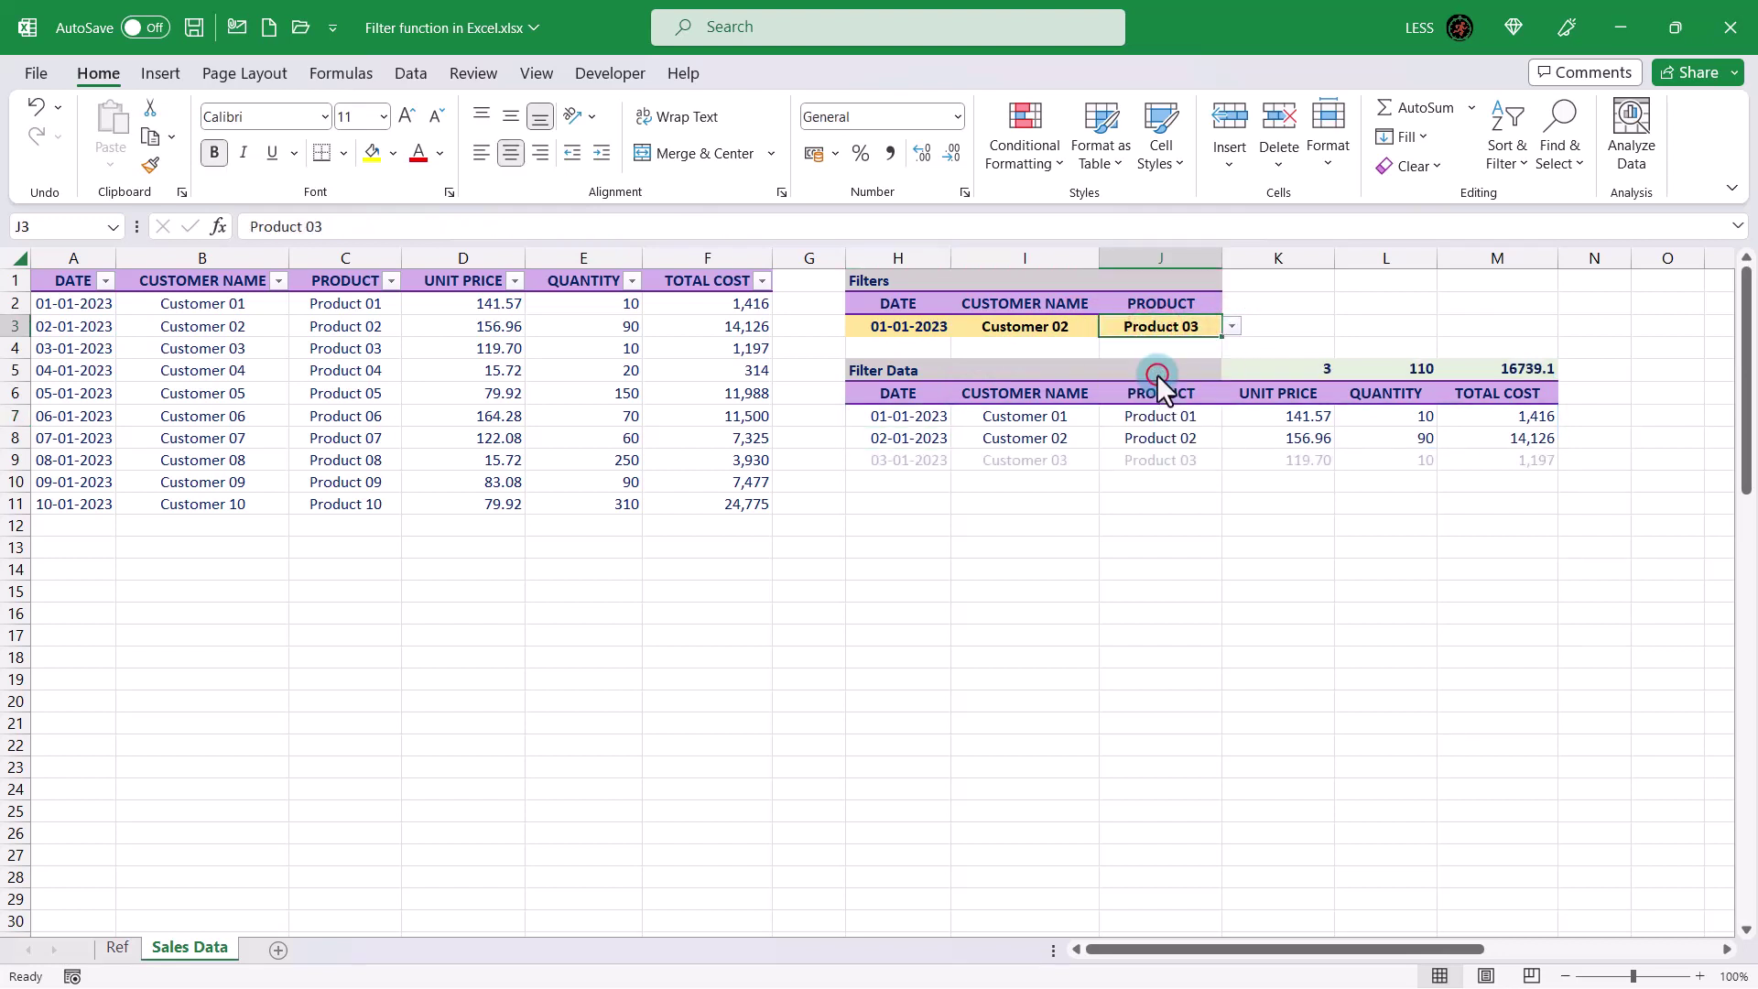
- Replace the + between the date and customer conditions in H7's FILTER formula with * to require both
left_click(860, 423)
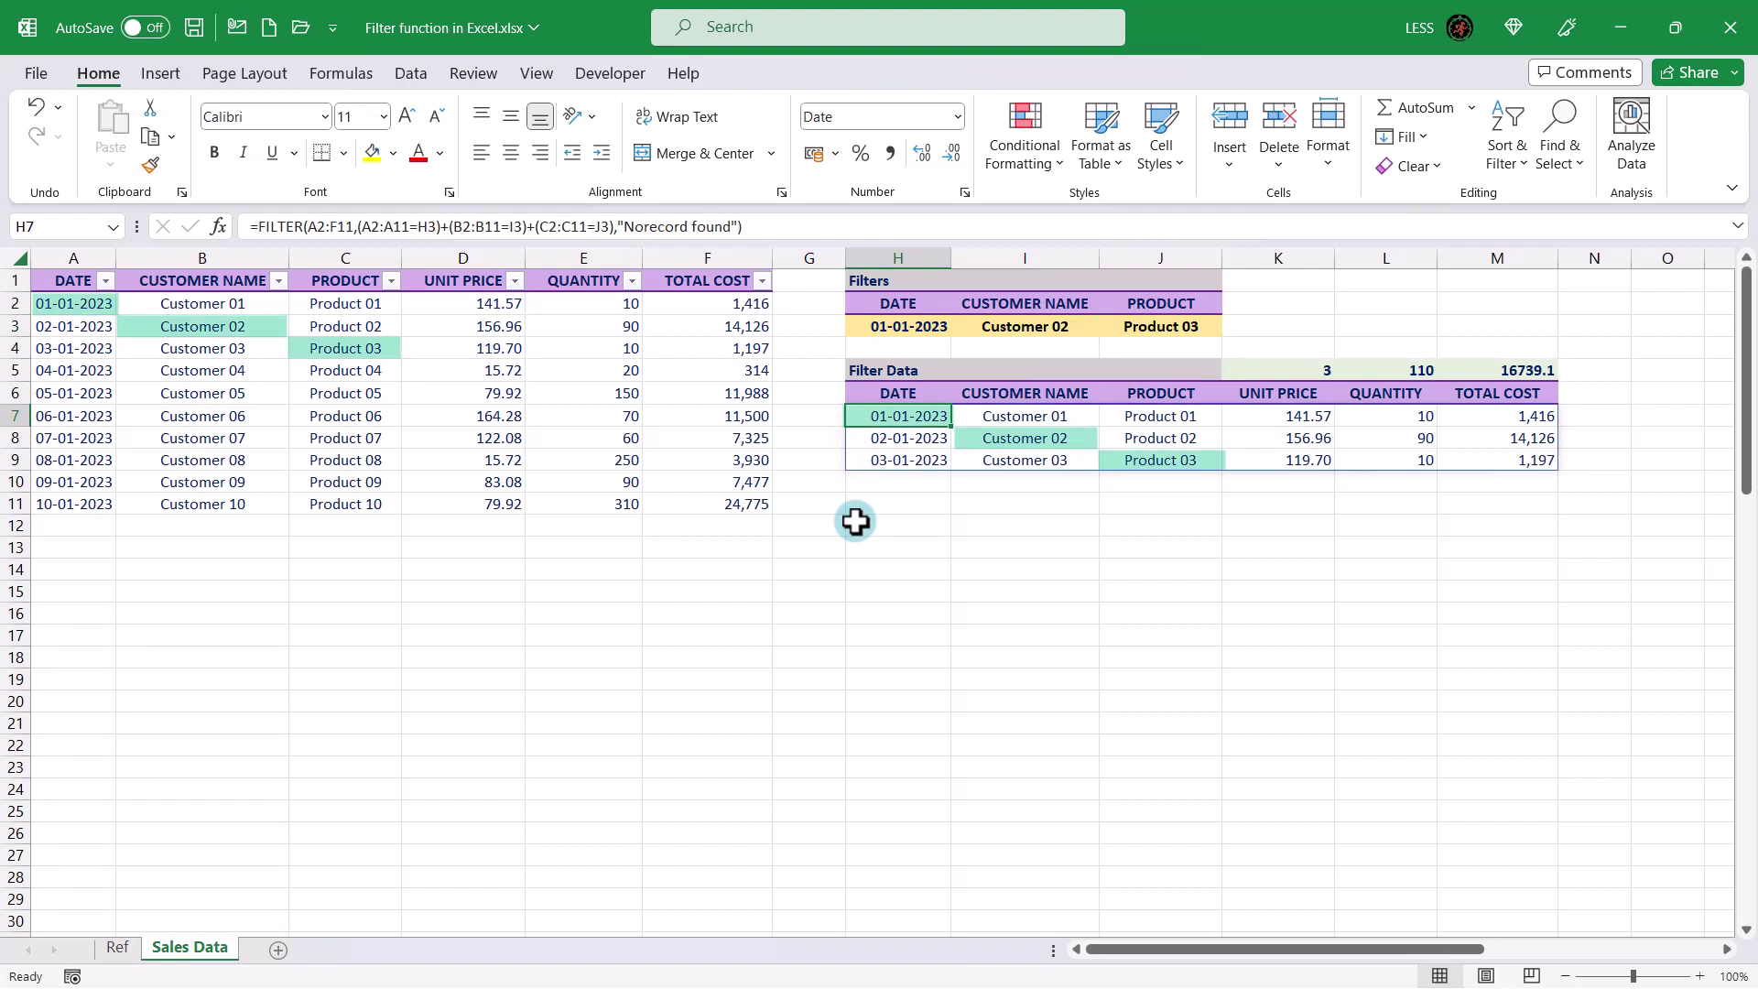
double_click(445, 227)
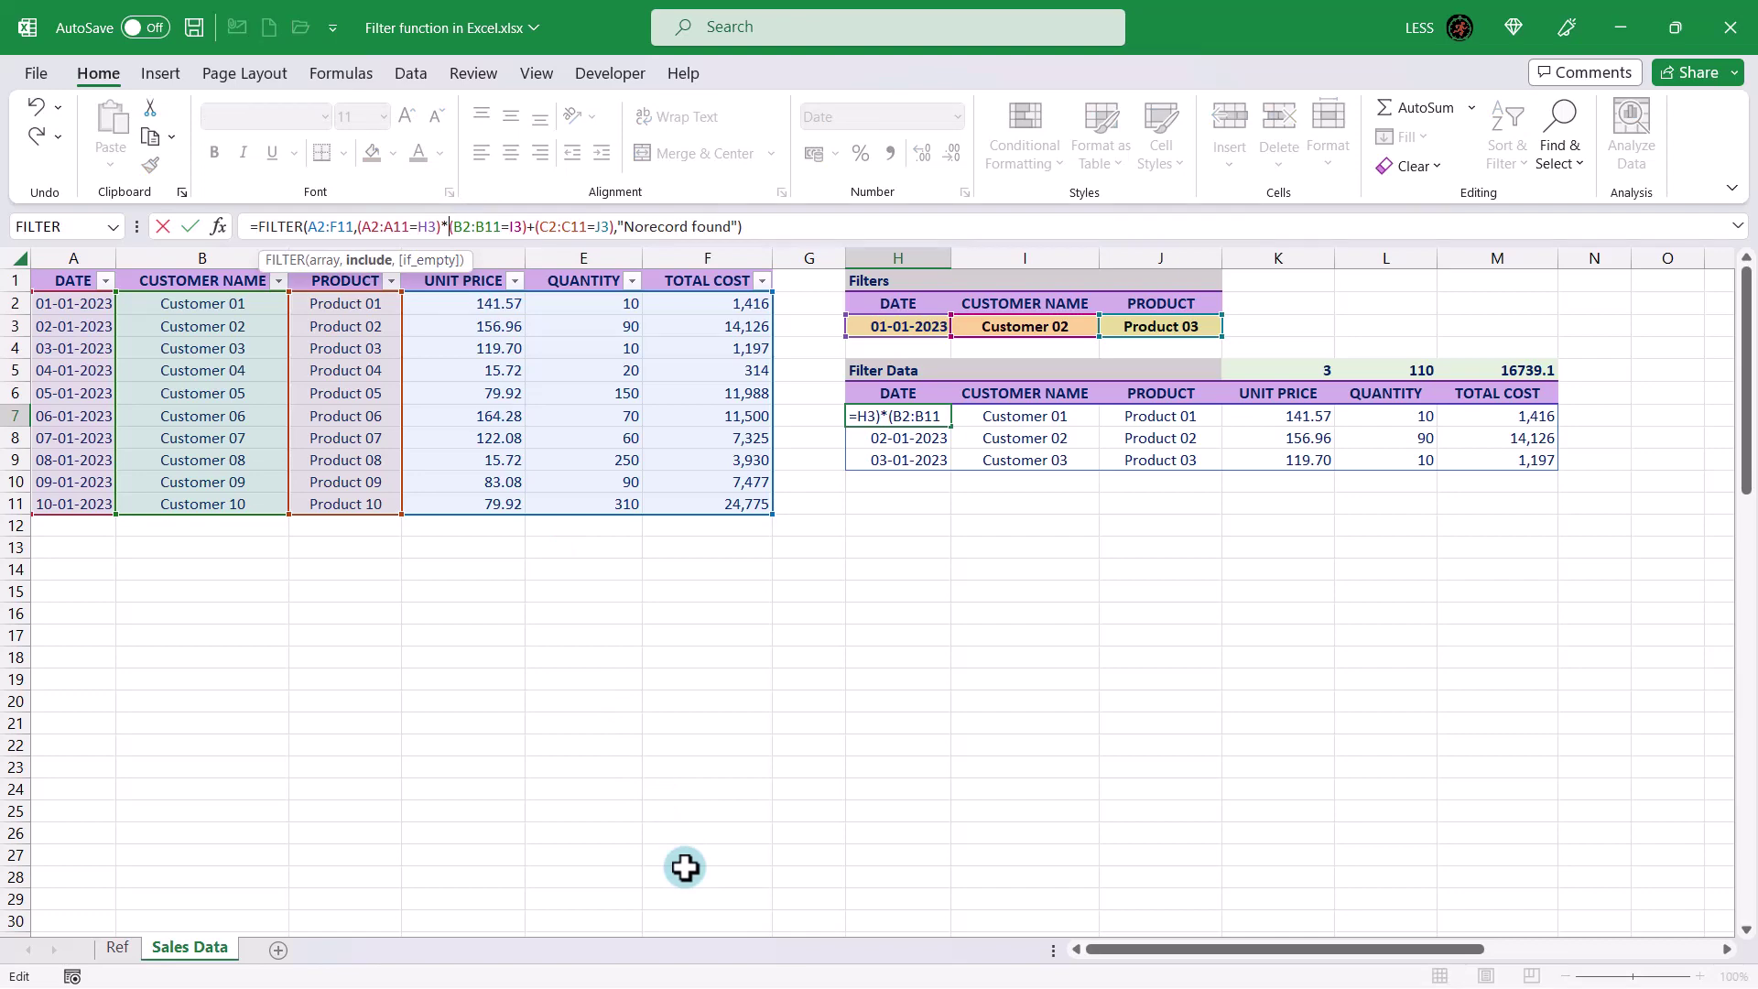
type("*")
key("Return")
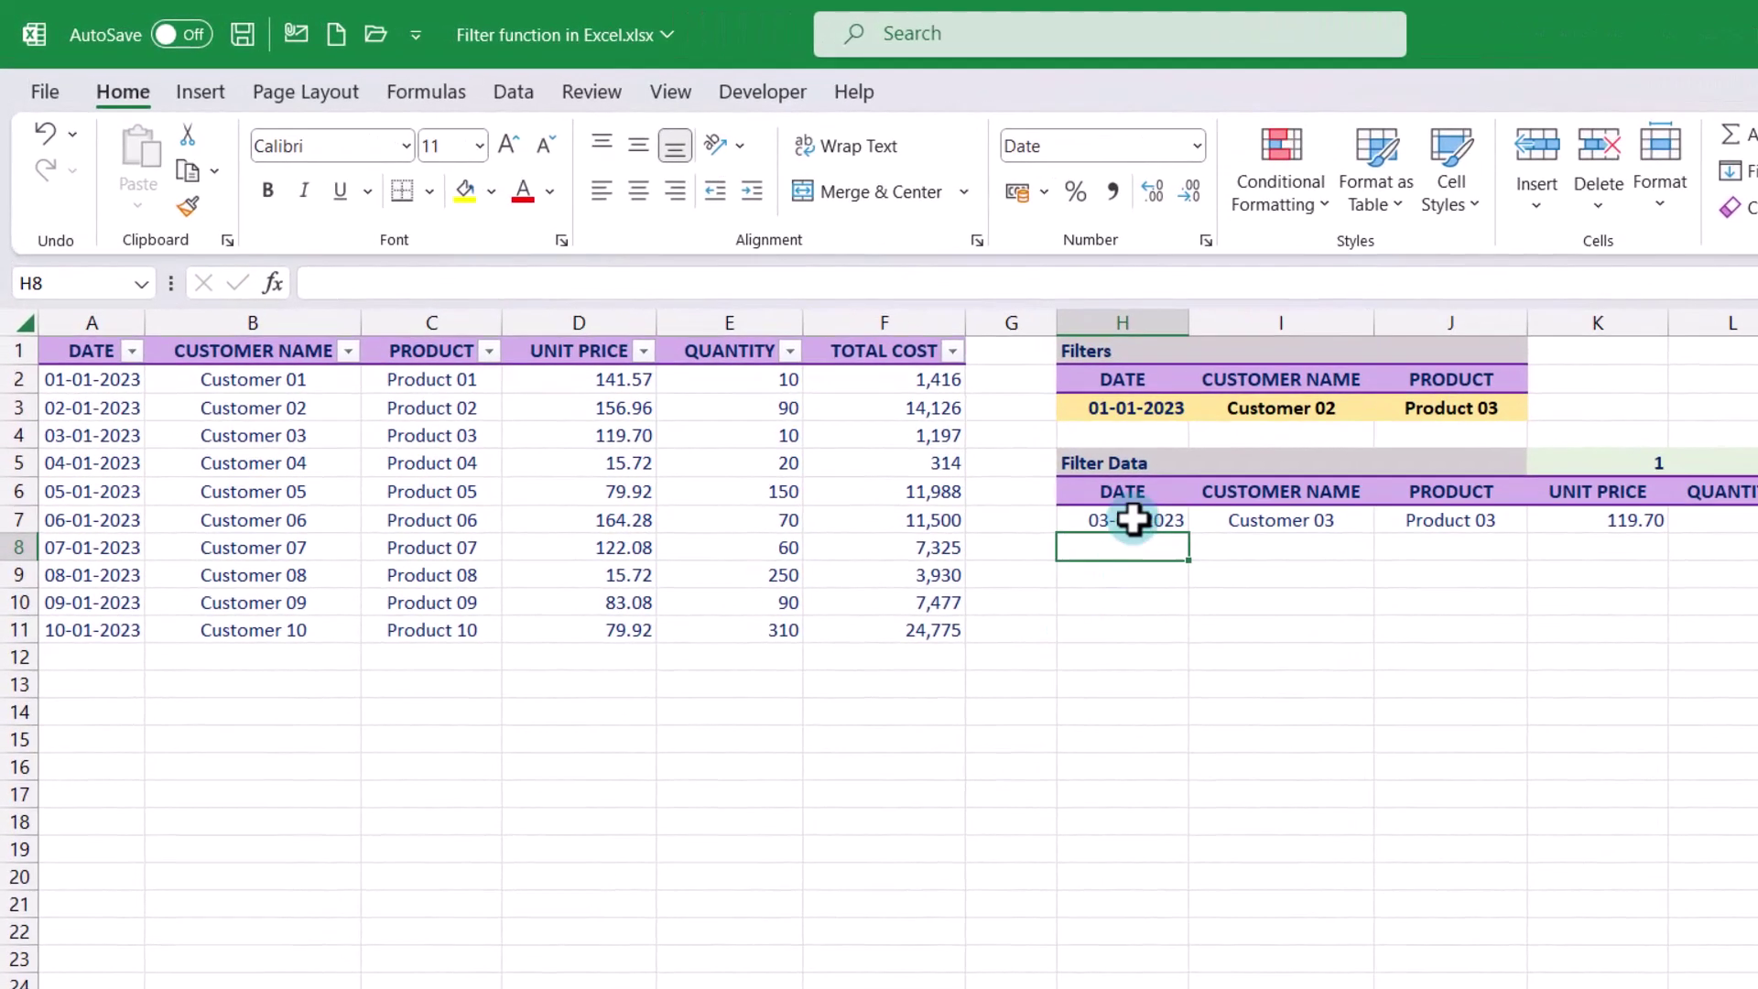
left_click(905, 417)
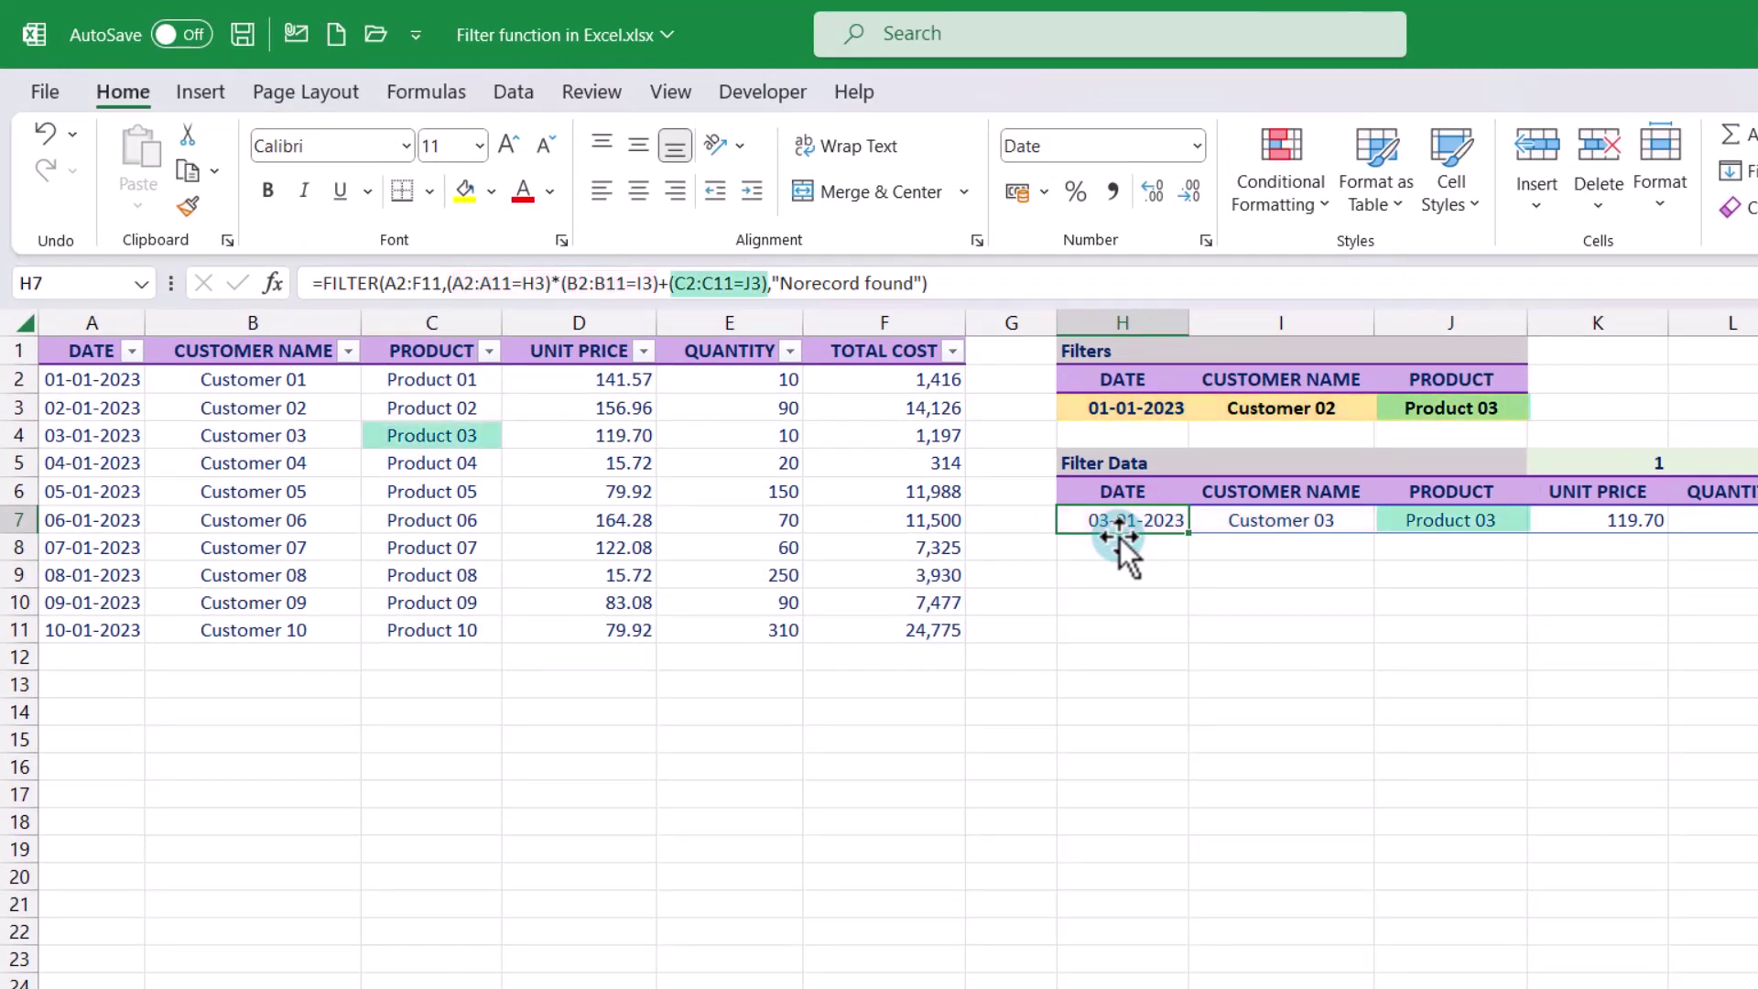
- Set the customer filter in I3 to Customer 01 to test the date-and-customer or product criteria
left_click(1294, 405)
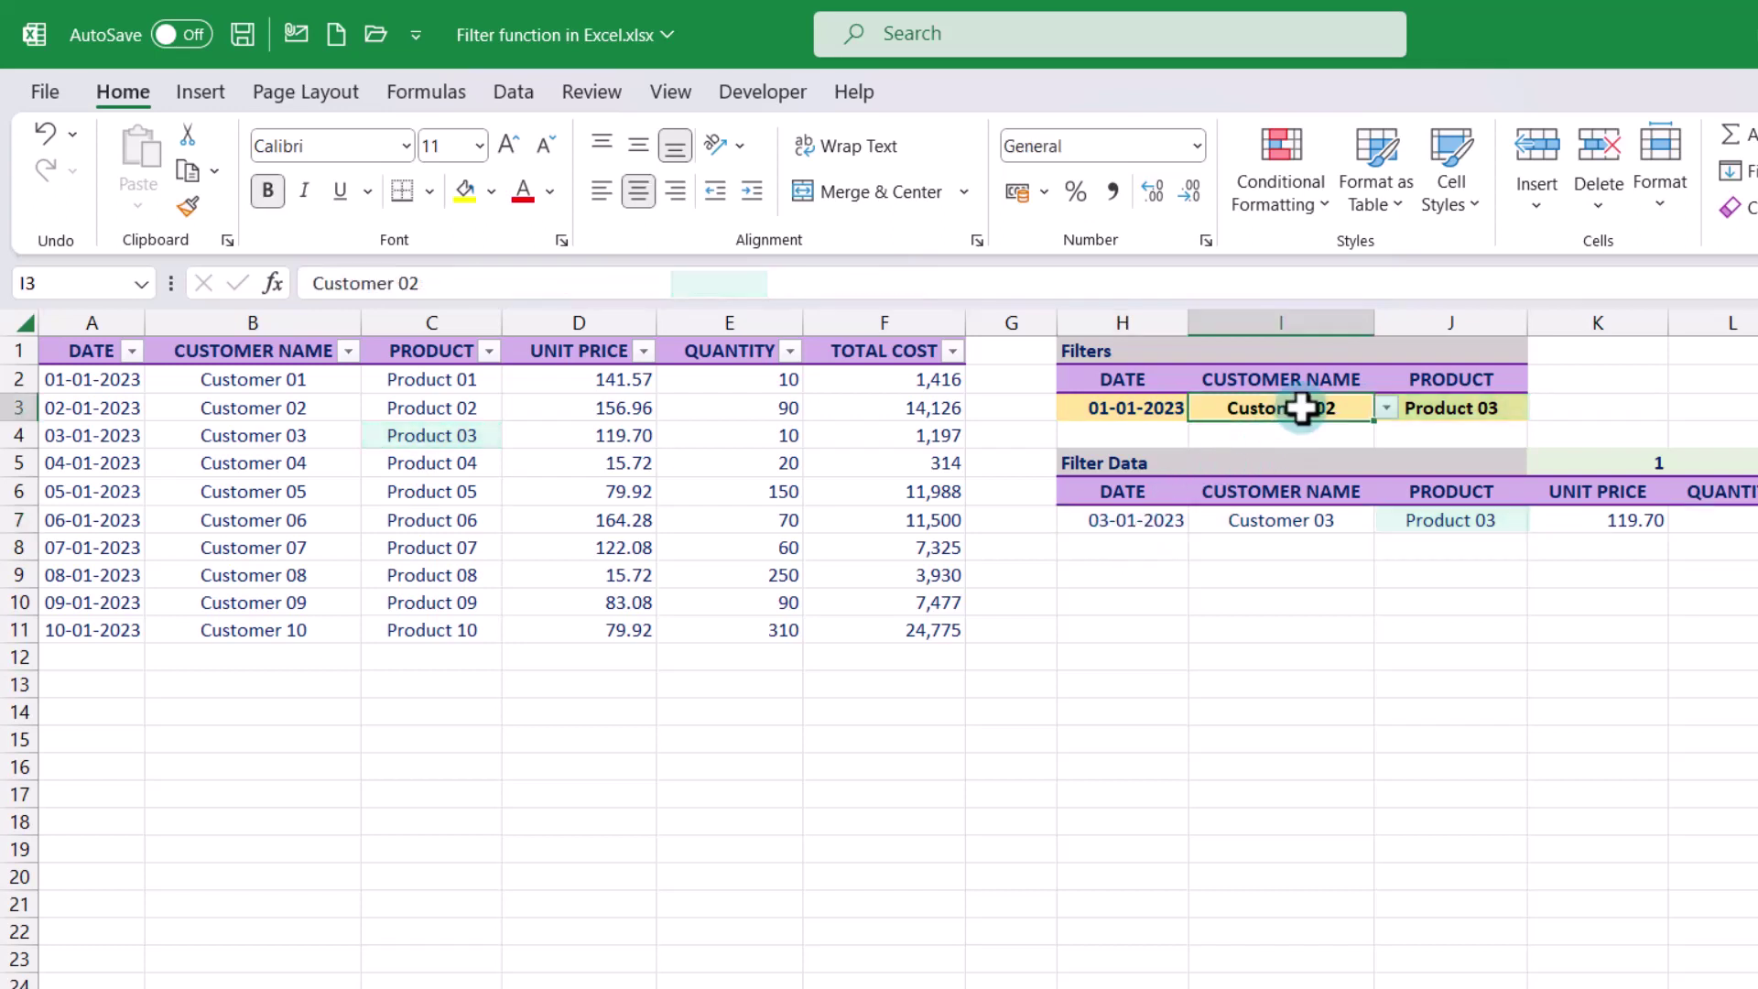
left_click(1384, 407)
left_click(1257, 431)
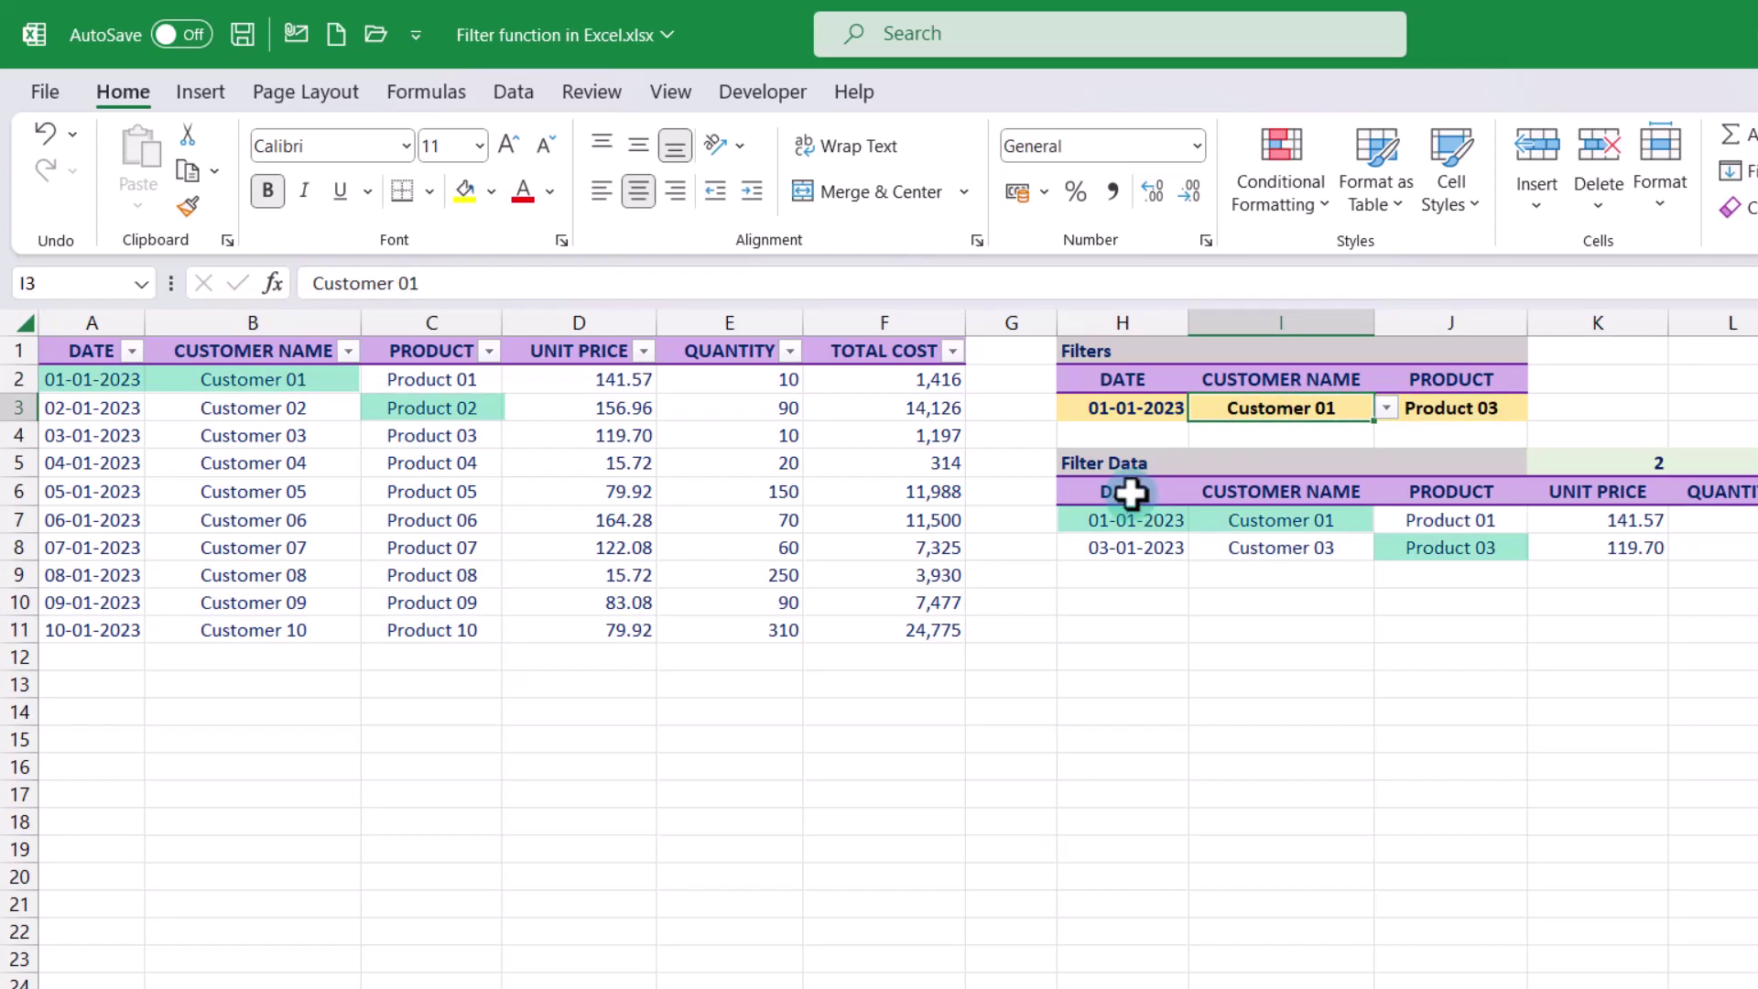
- Set the date filter in H3 to 02-01-2023 and the customer filter in I3 to Customer 02
left_click(1135, 407)
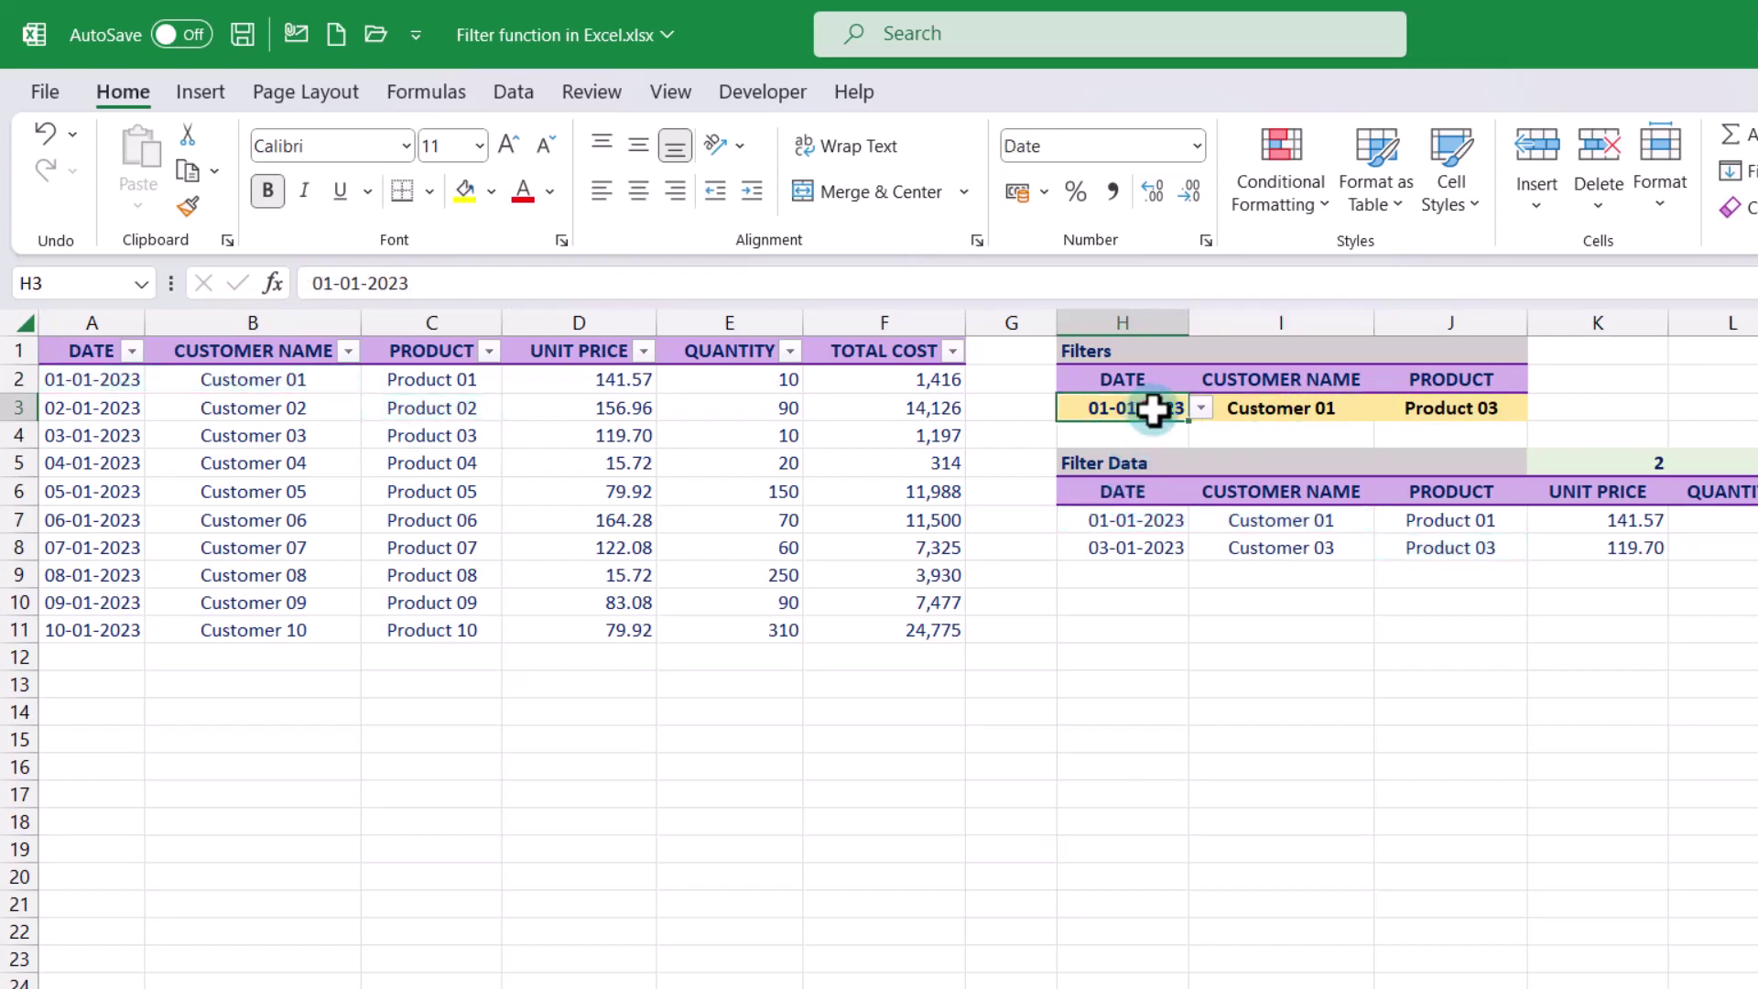
left_click(1202, 409)
left_click(1117, 447)
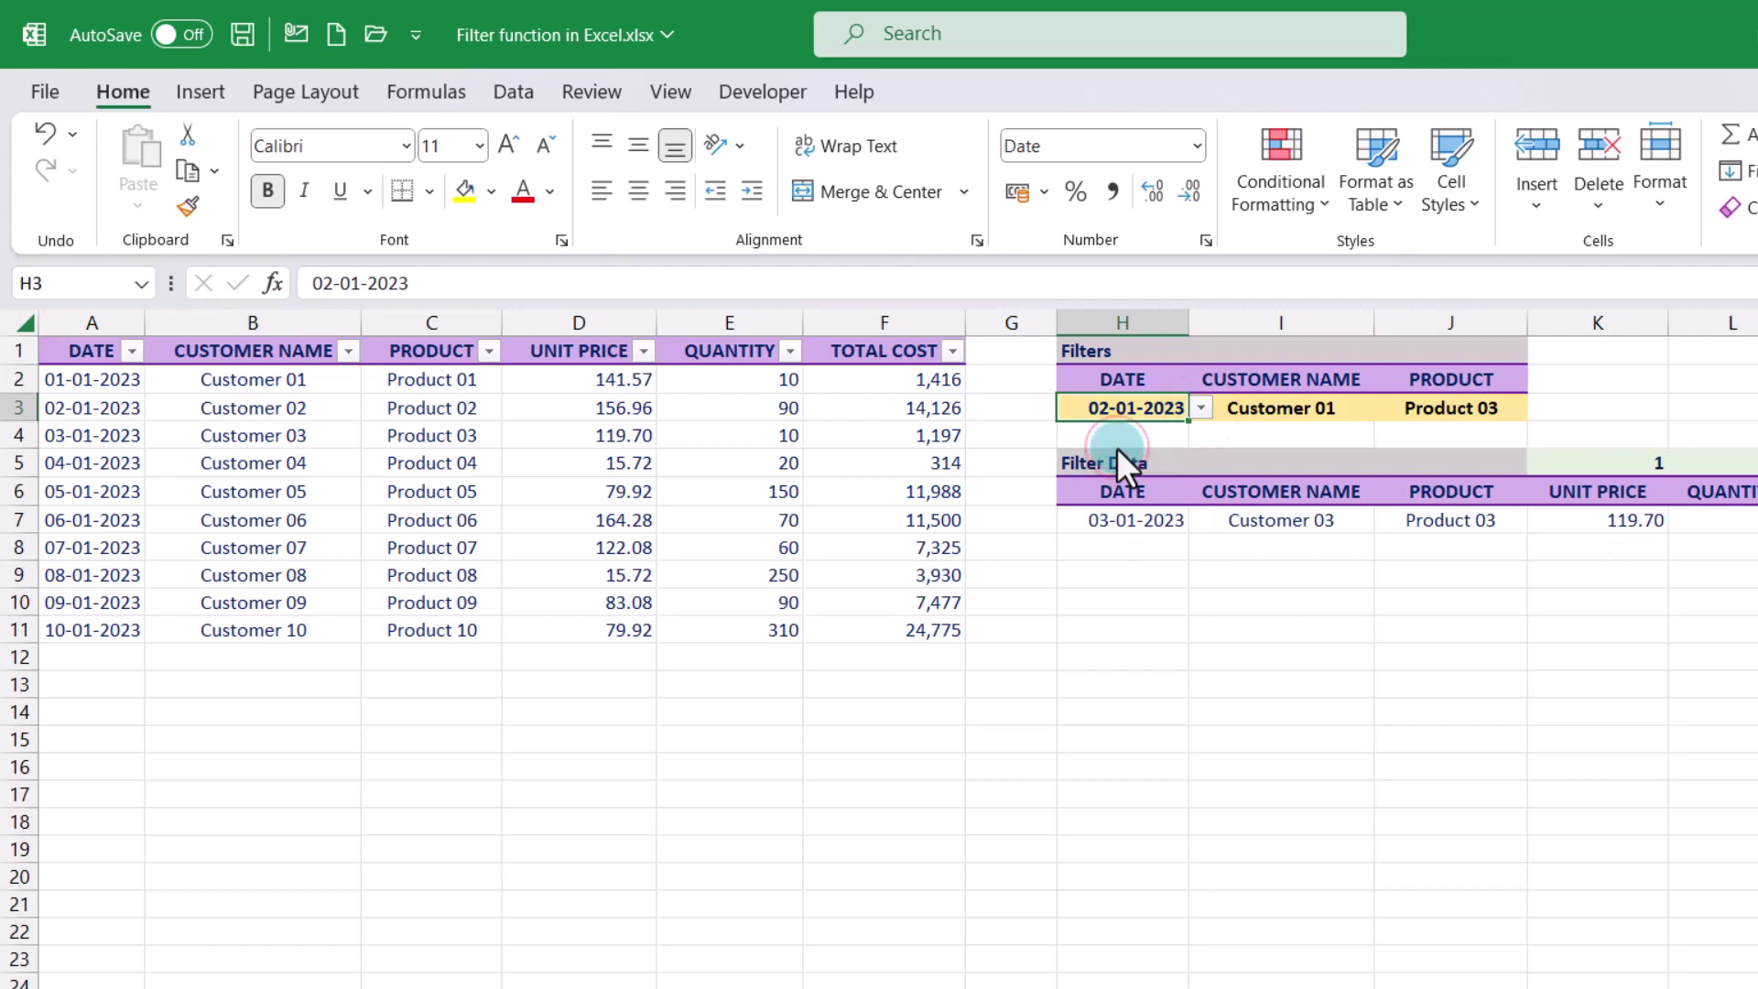
left_click(1342, 408)
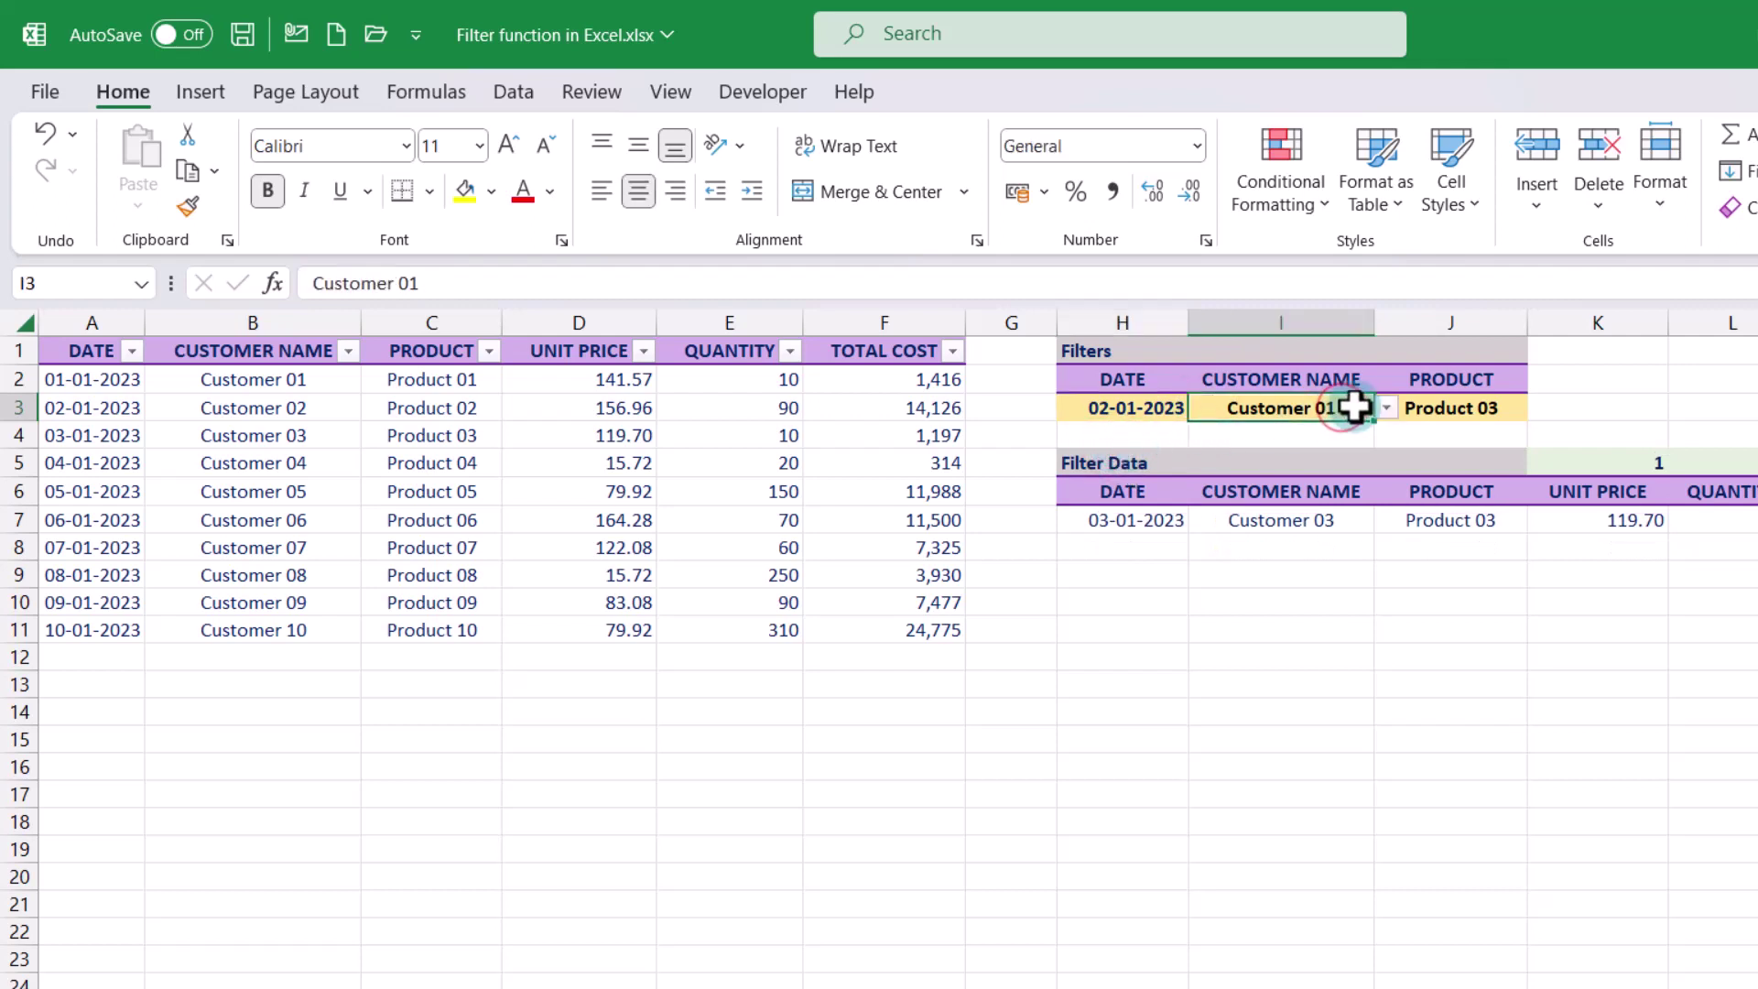
left_click(1386, 408)
left_click(1263, 451)
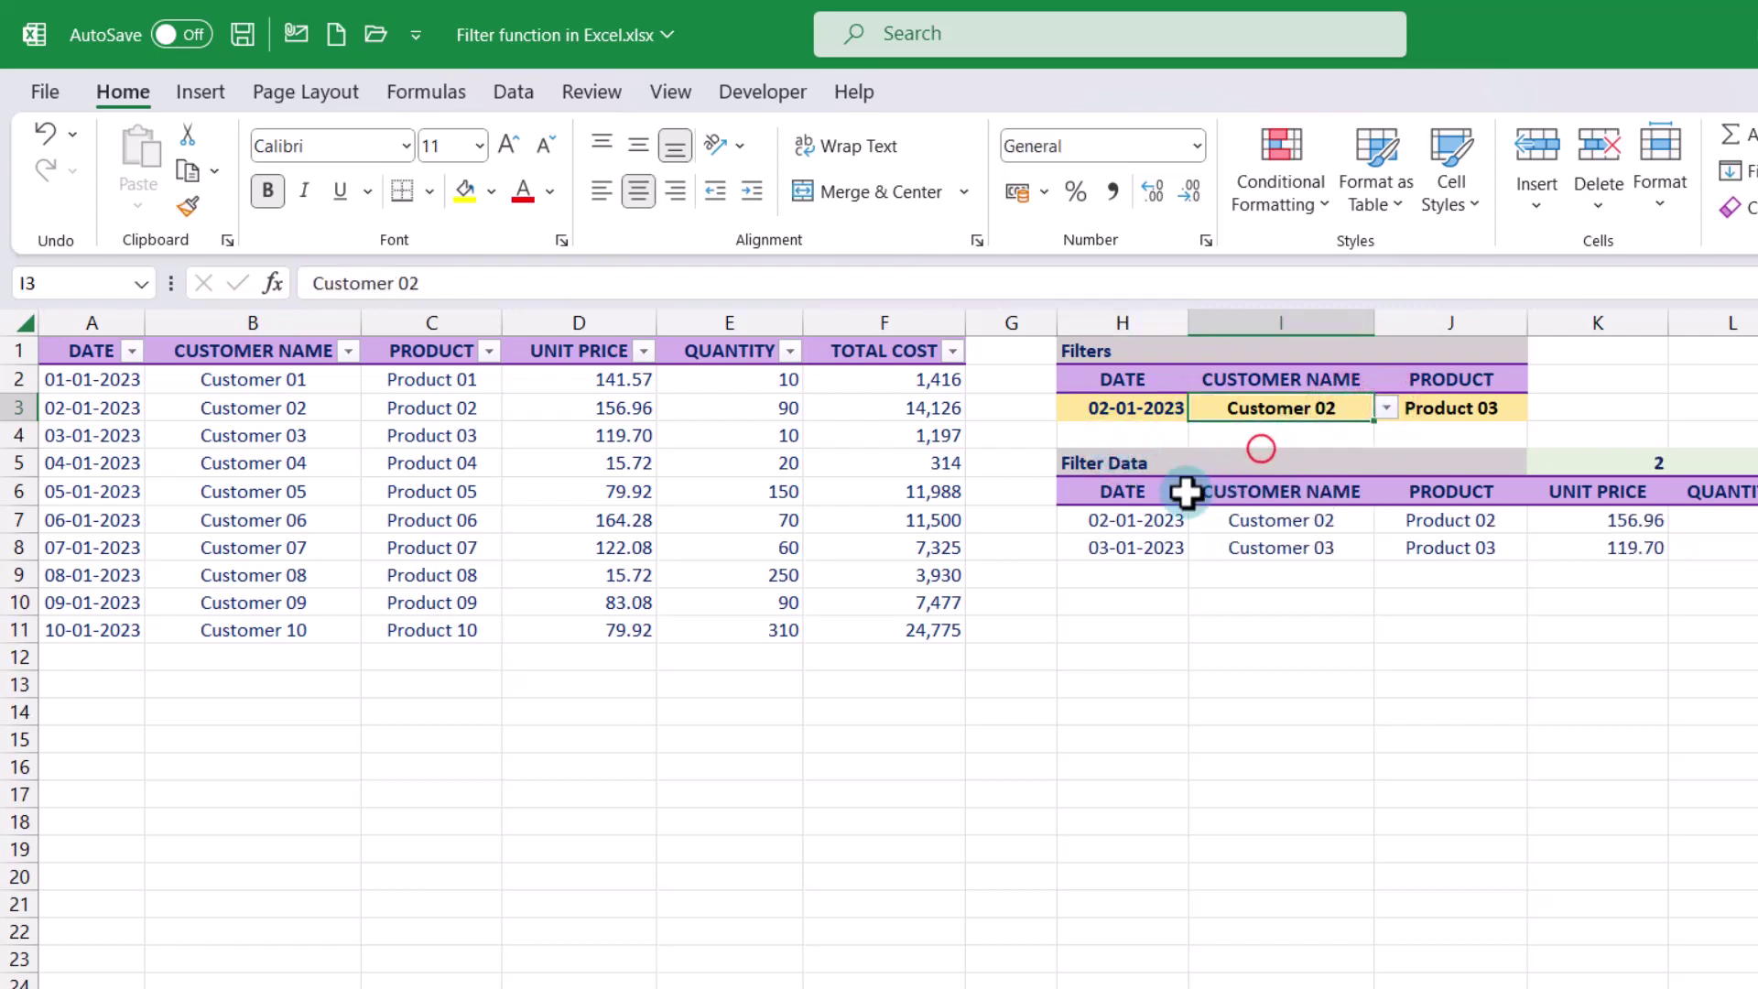
- Change the include argument of H7's FILTER formula to (A2:A11=H3)+(B2:B11=I3)*(C2:C11=J3)
left_click(1135, 520)
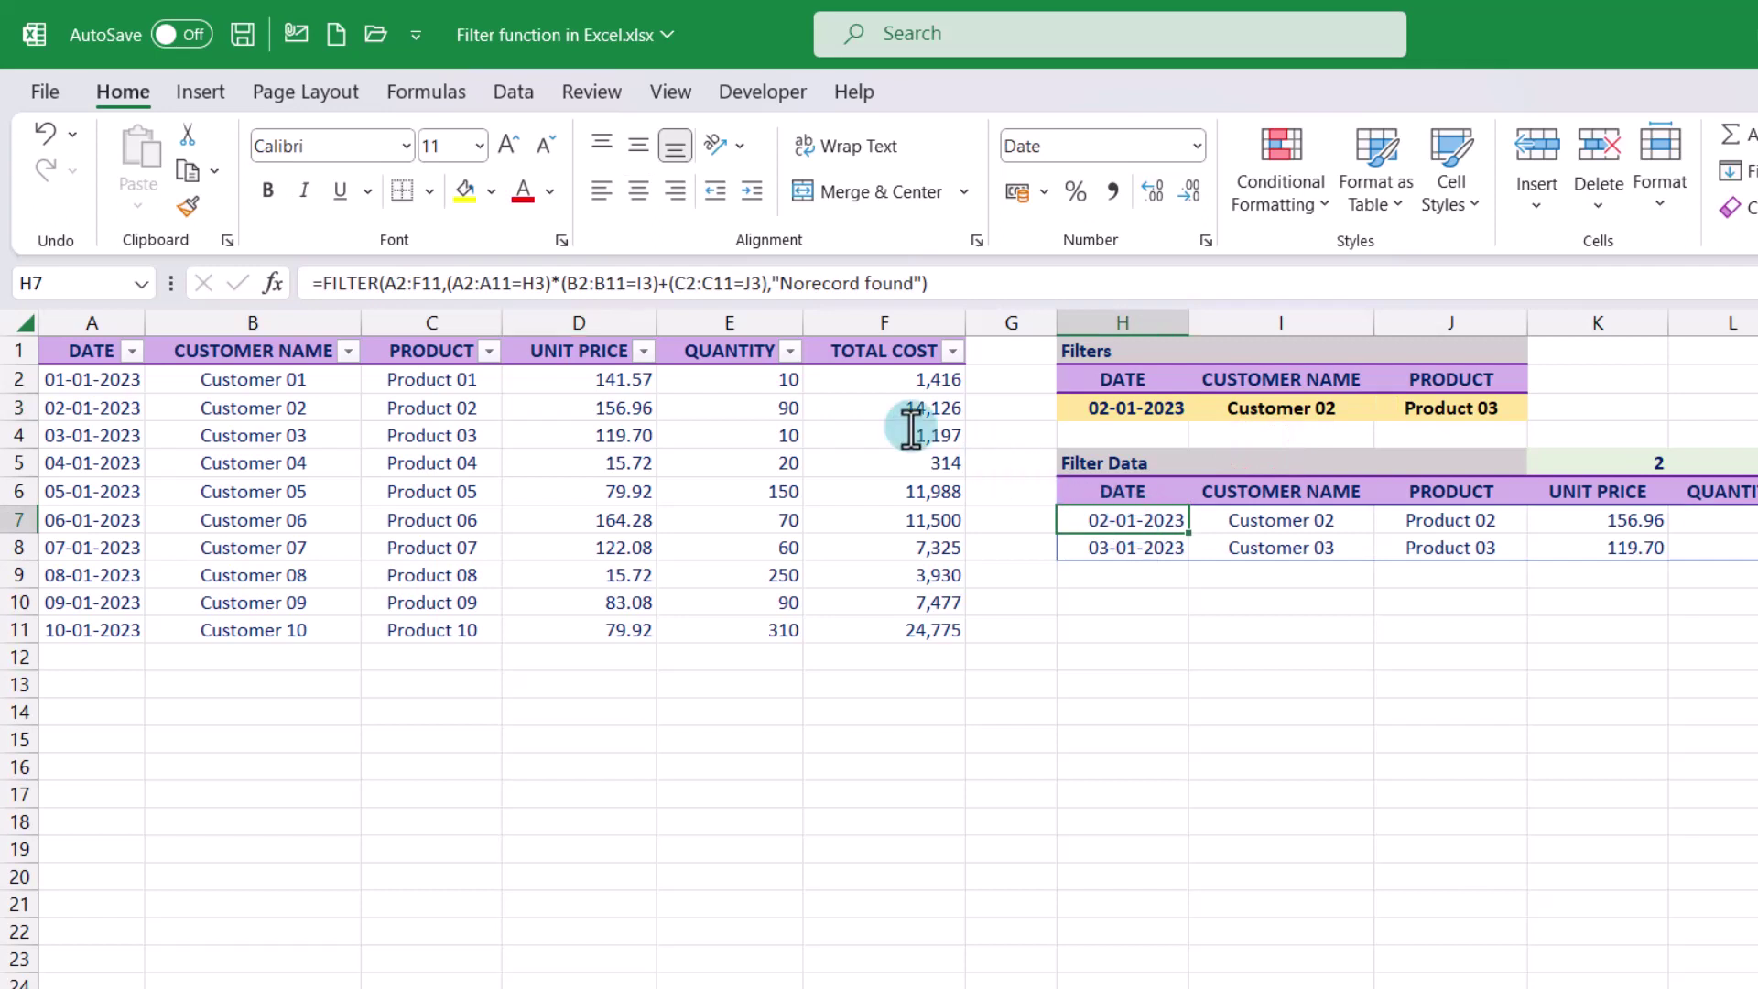
double_click(556, 283)
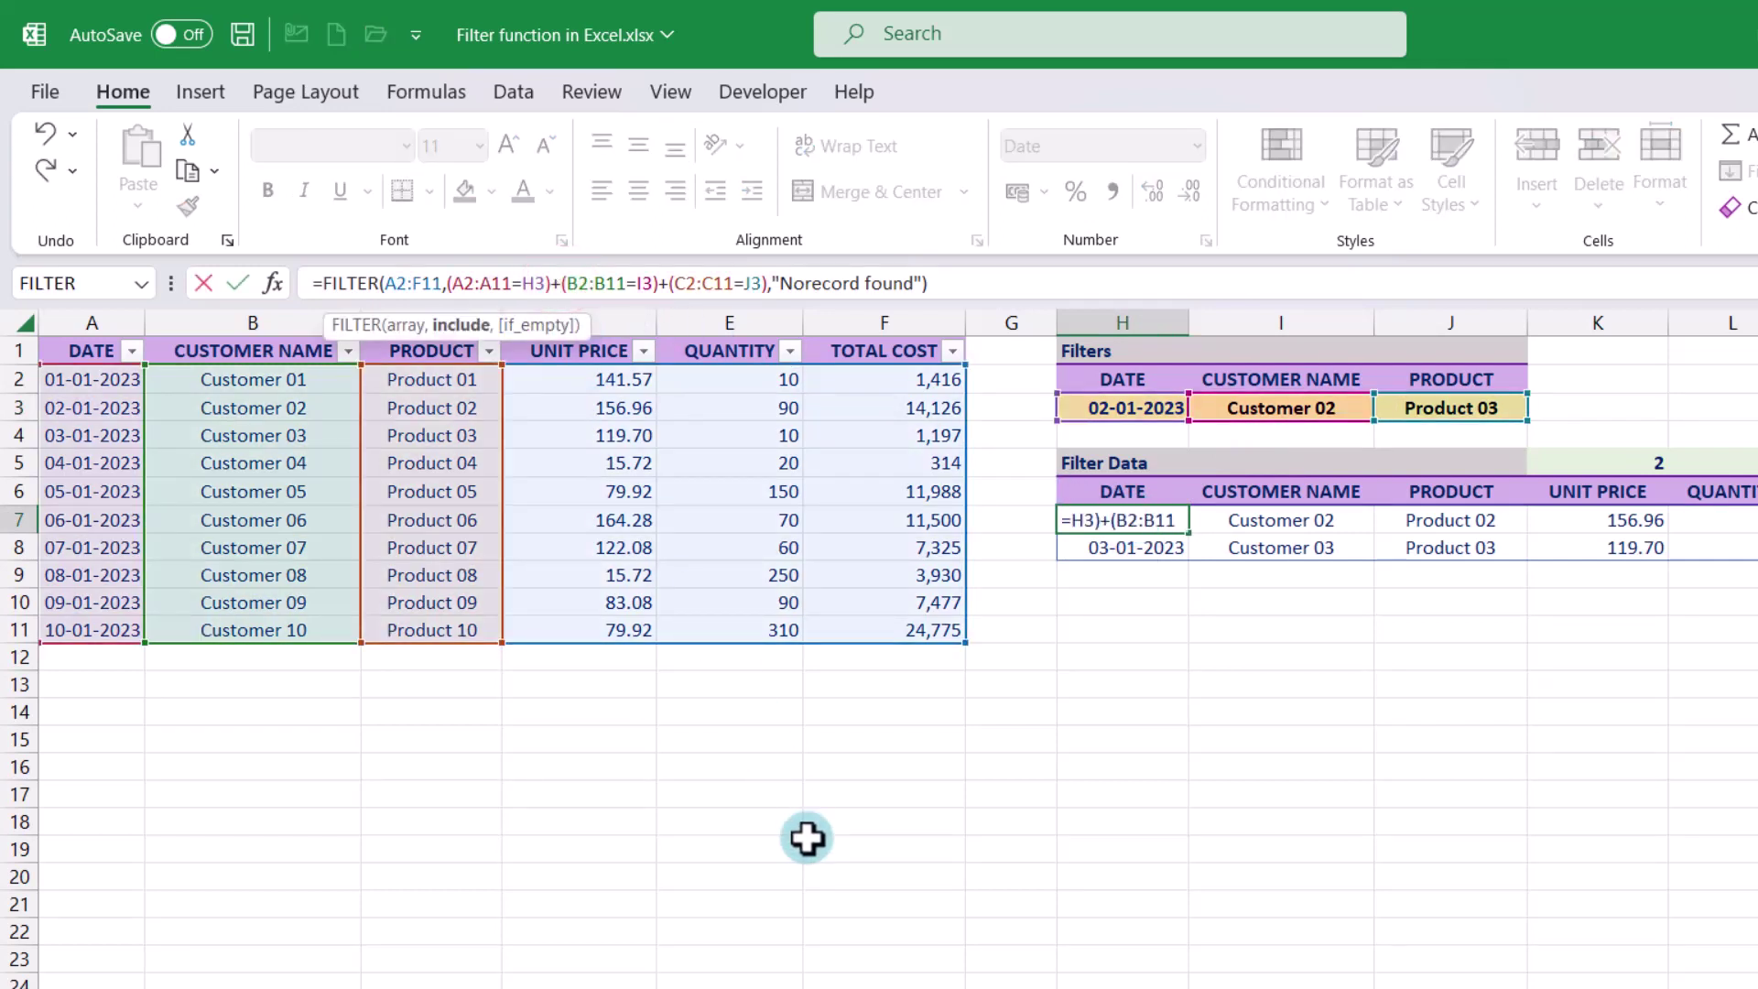
key("Right")
key("Right")
key("Right")
key("Right")
key("Right")
key("Right")
key("Right")
key("Right")
key("Right")
key("Right")
key("Right")
key("Right")
key("BackSpace")
type("*")
key("Return")
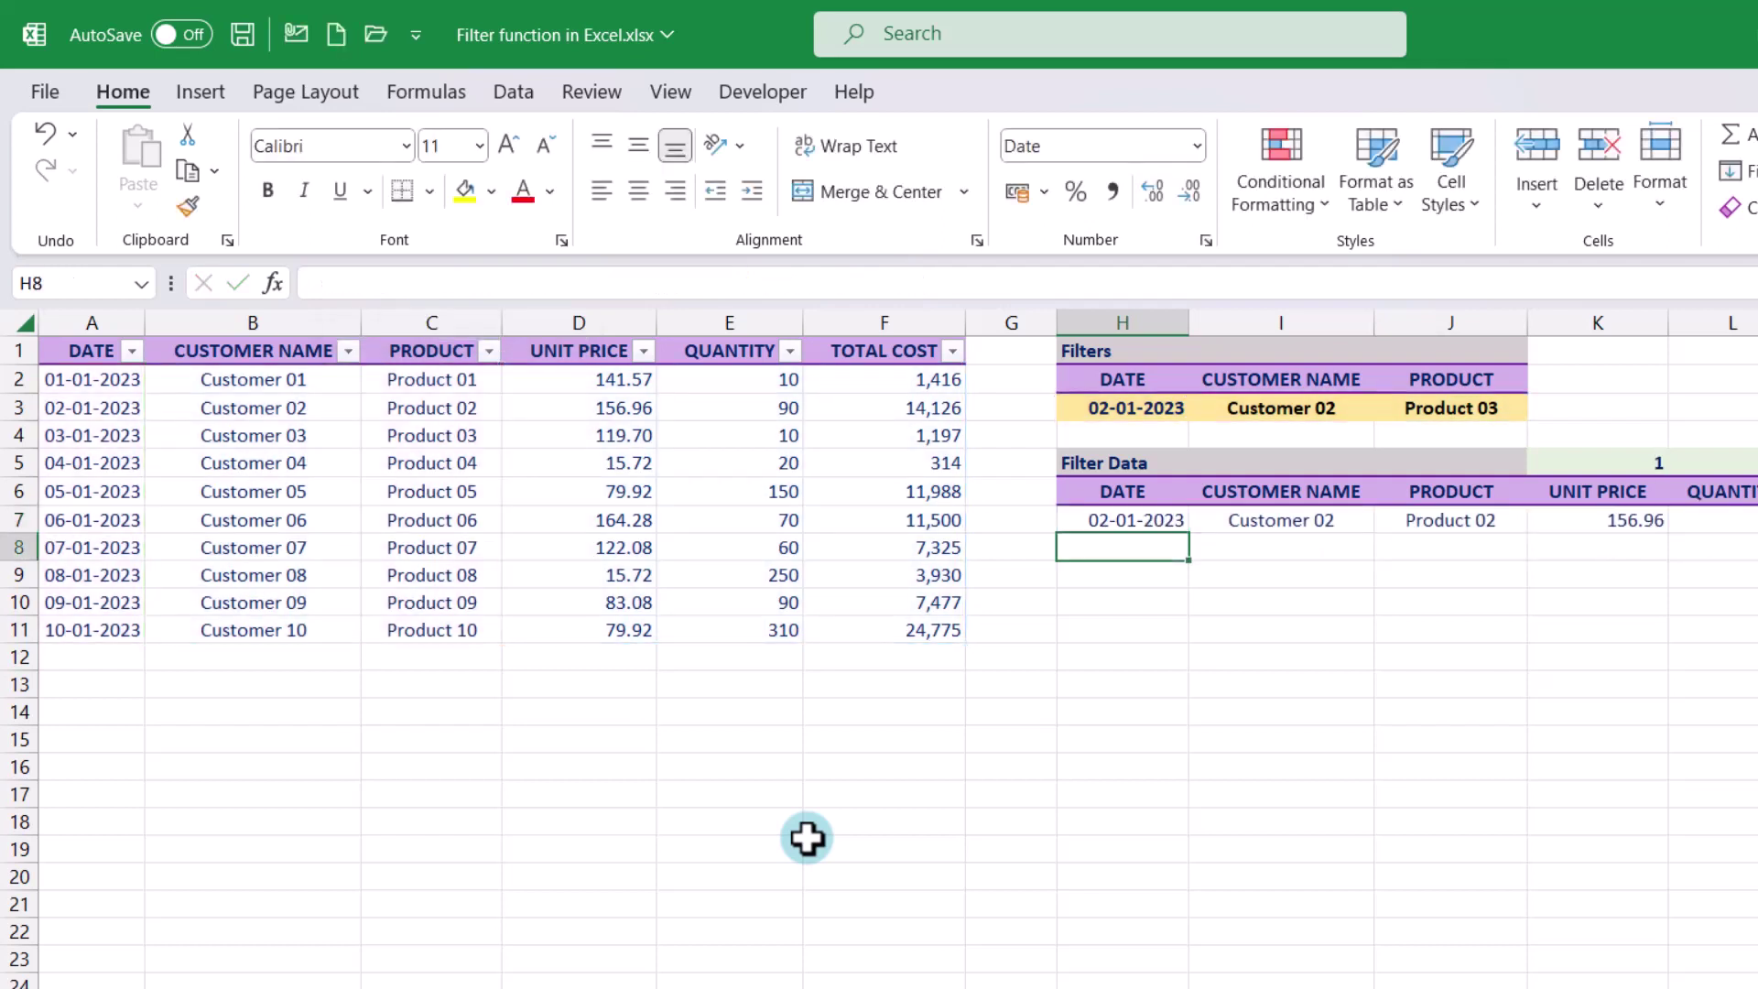
left_click(1152, 522)
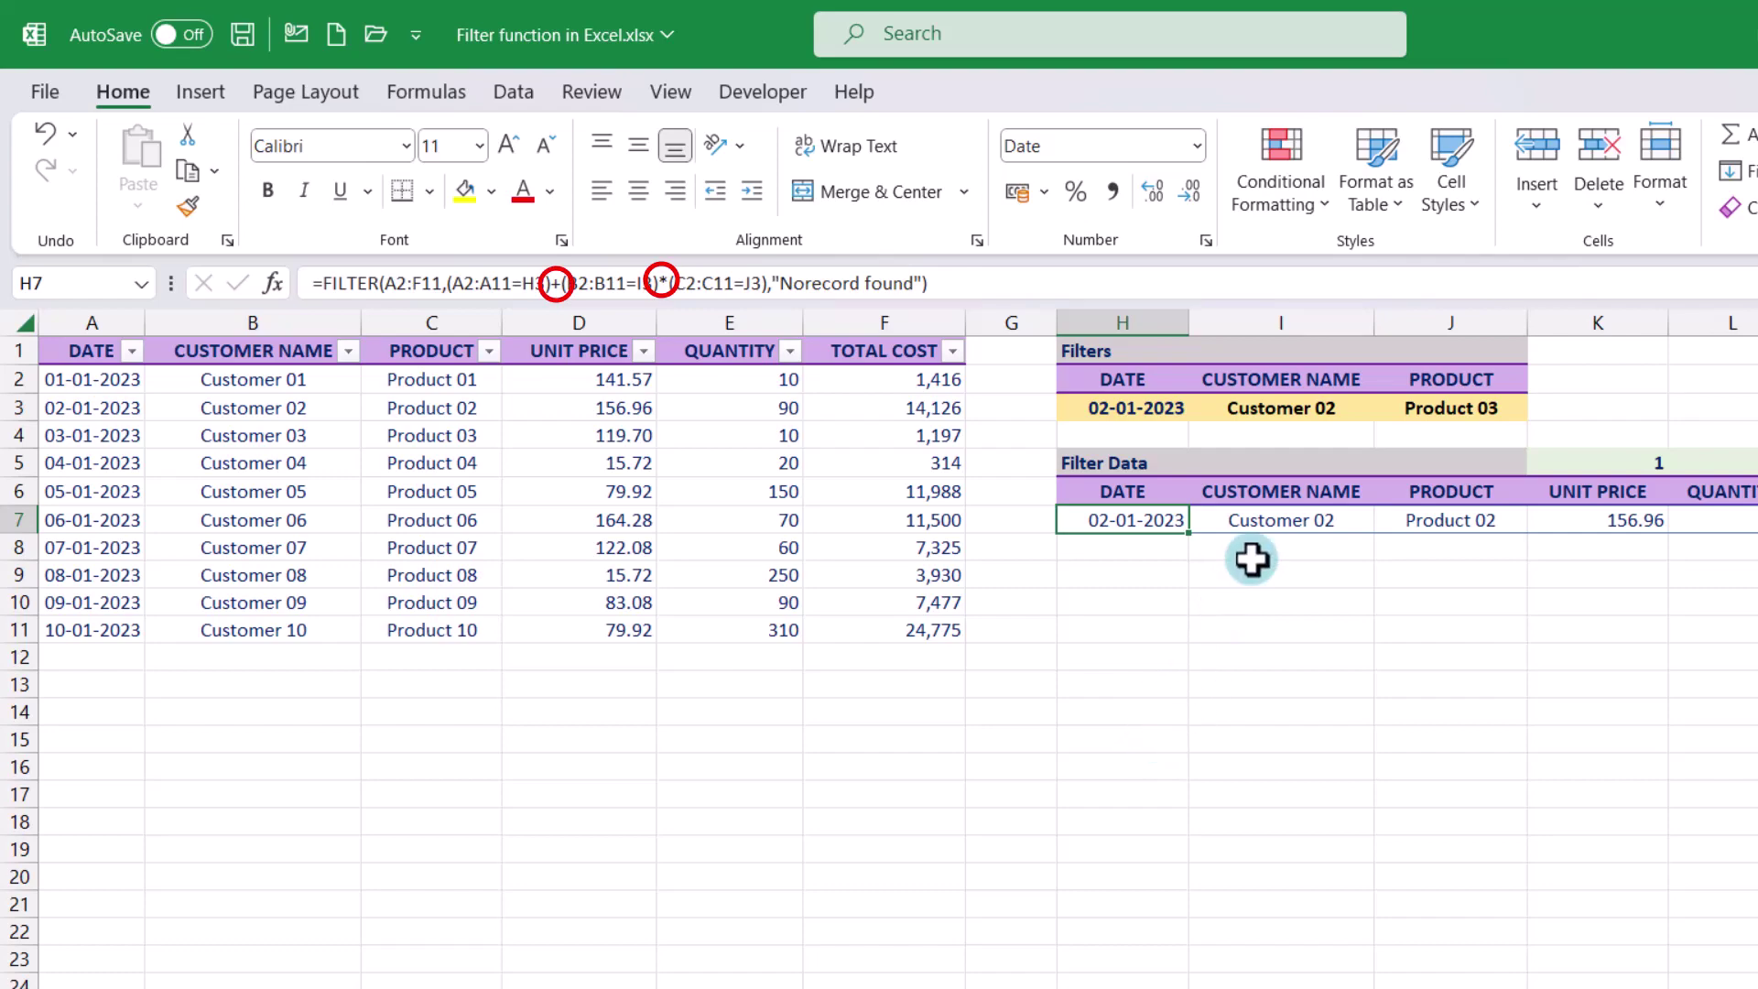
- Set the customer filter in I3 to Customer 03 to test the date or customer-and-product criteria
left_click(1335, 403)
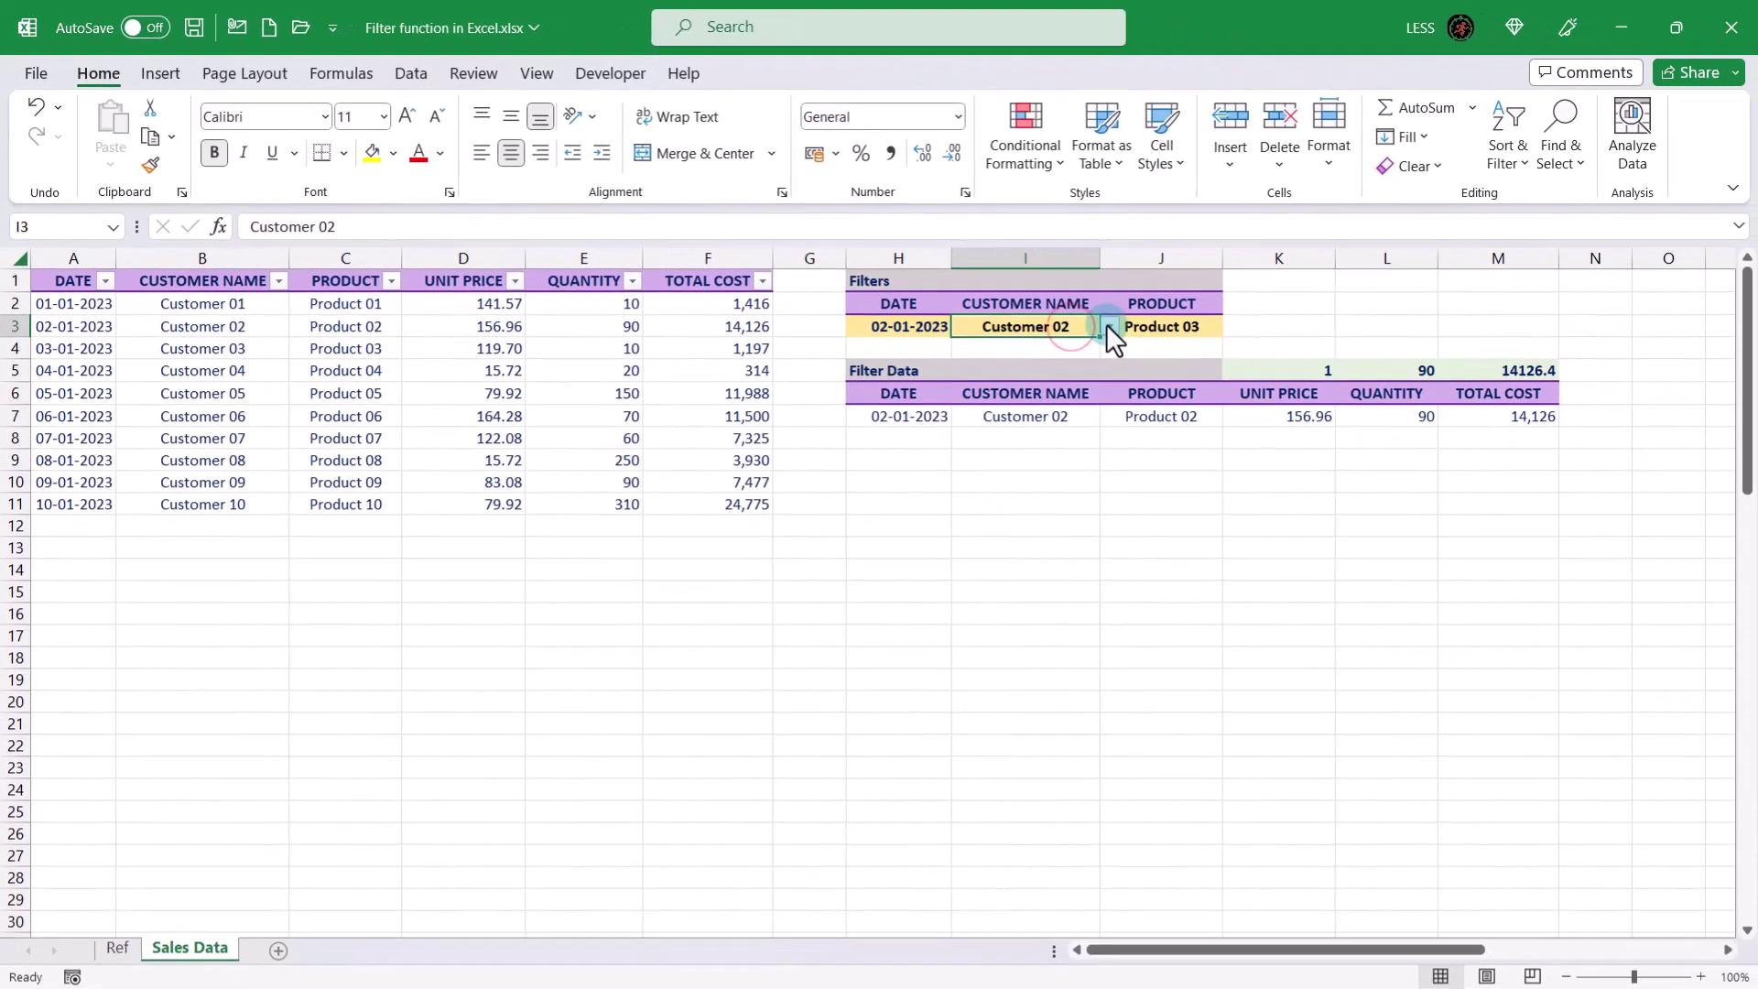
left_click(1107, 326)
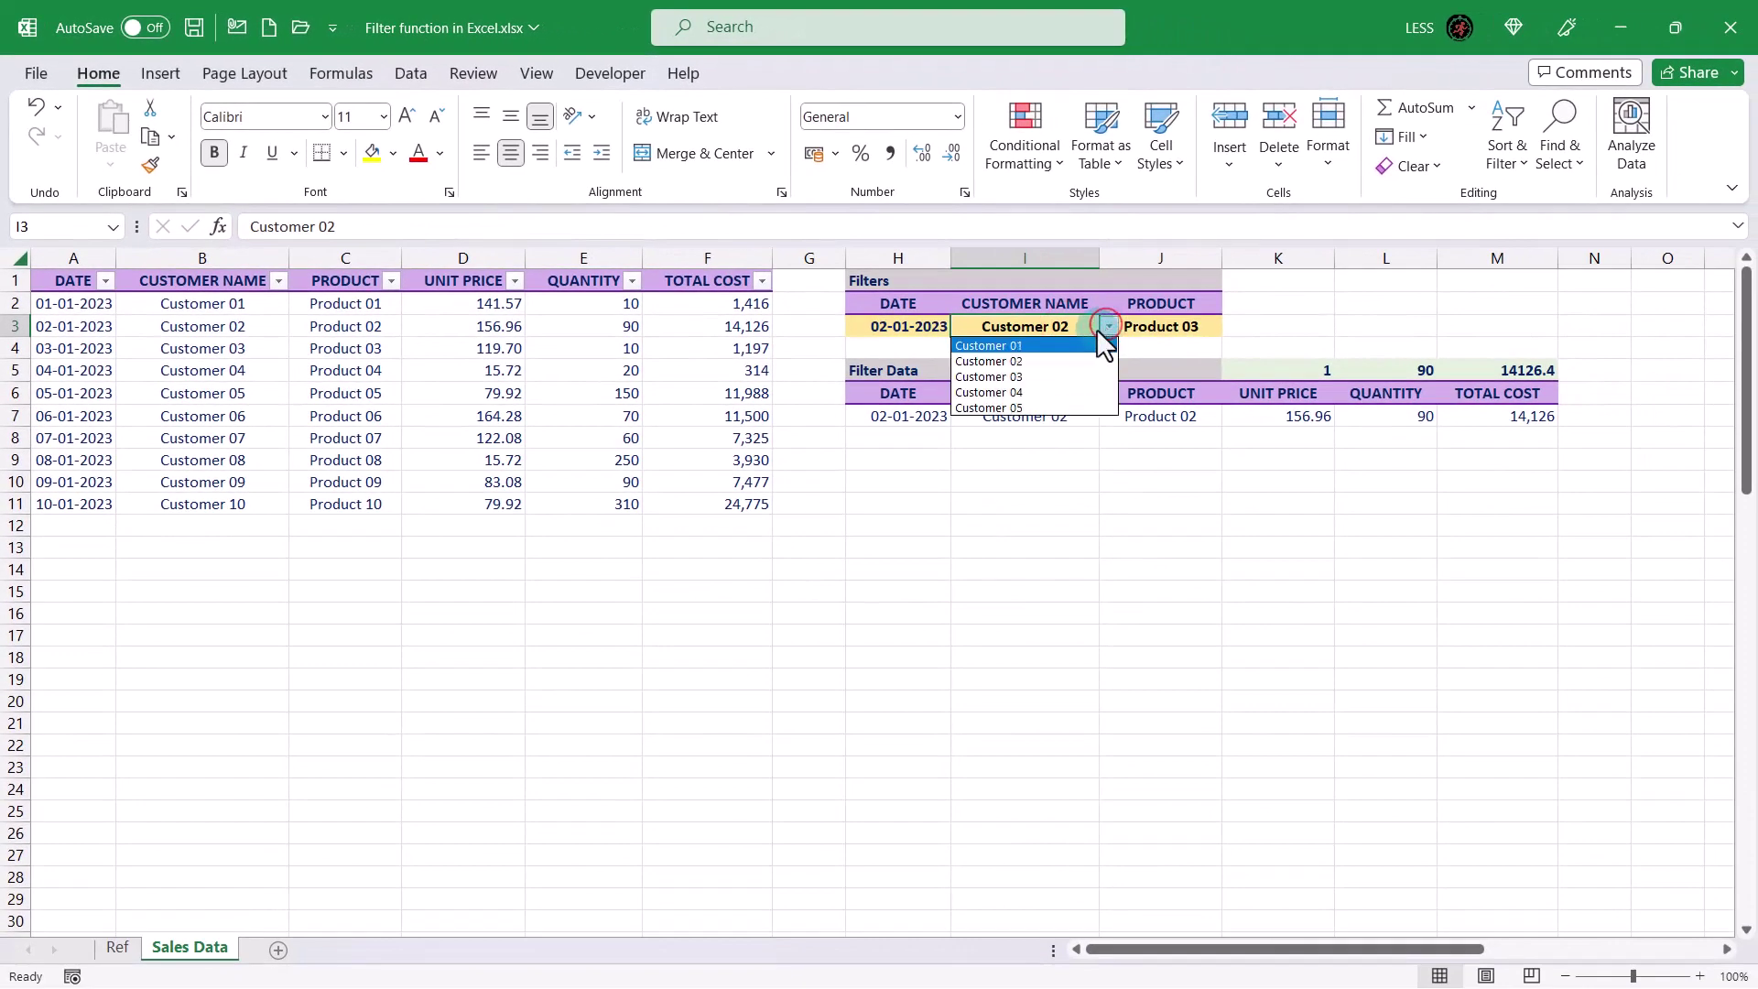
left_click(1014, 373)
left_click(832, 466)
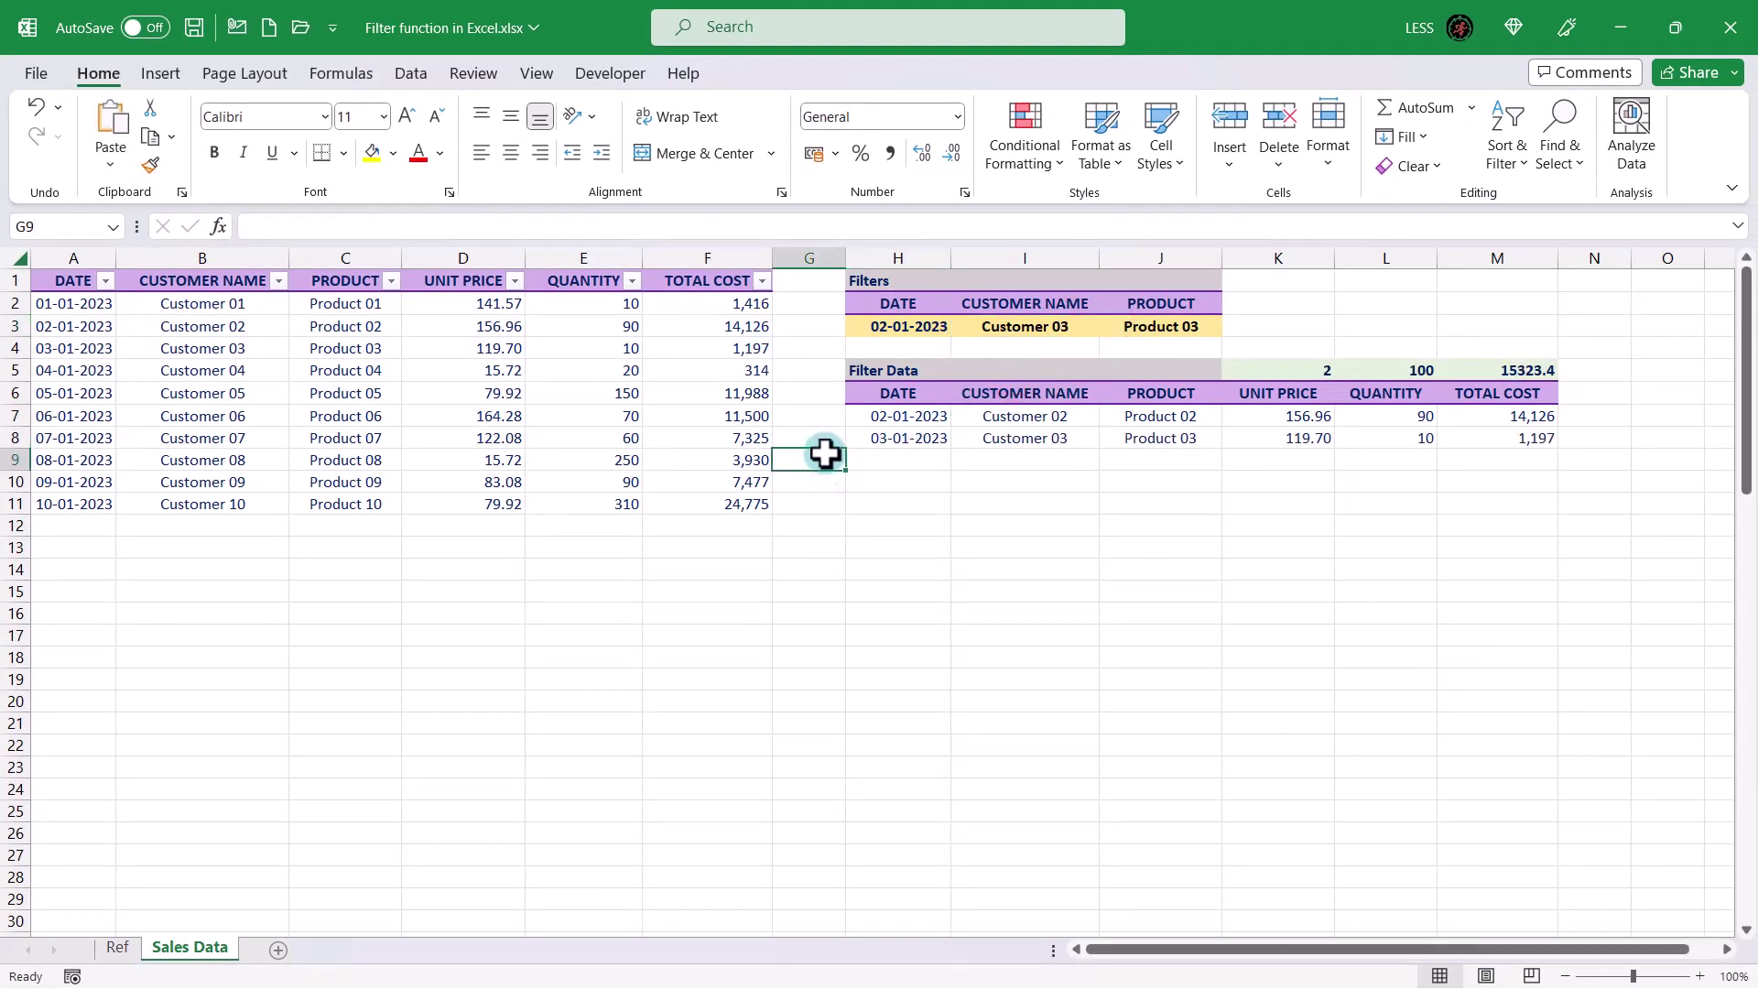
- Remove the product condition *(C2:C11=J3) from the include argument of the FILTER formula in H7
left_click(903, 416)
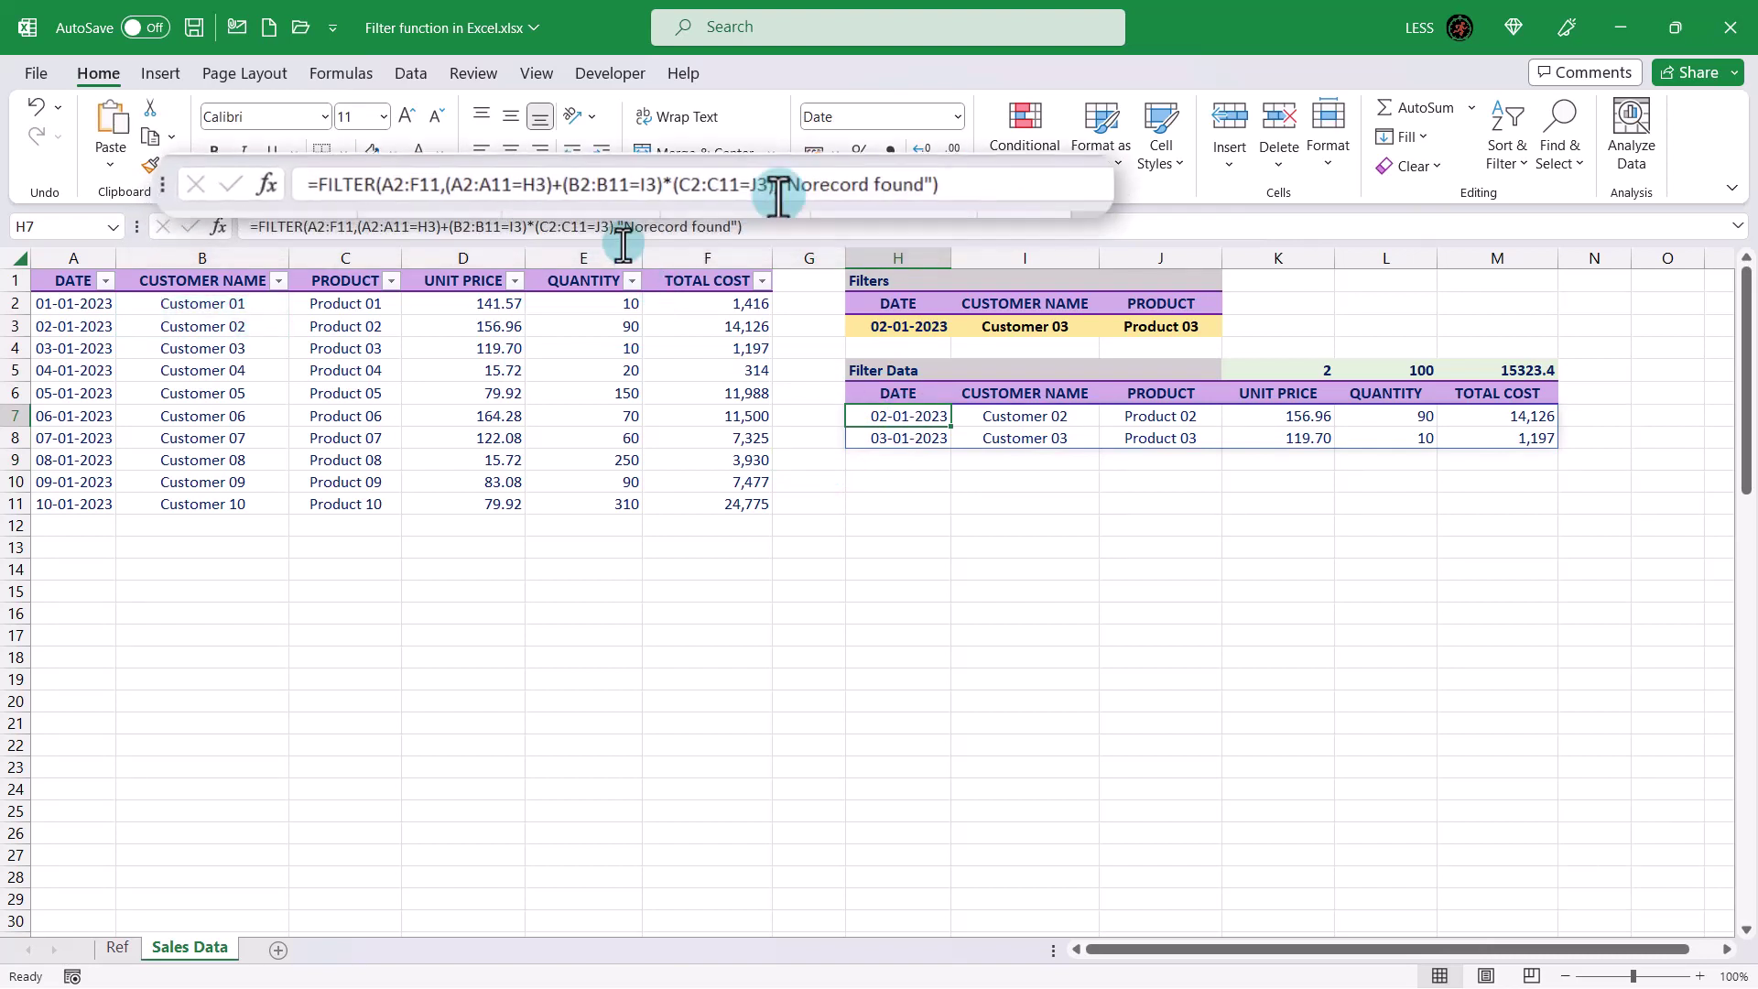
left_click(610, 227)
left_click_drag(610, 227, 529, 231)
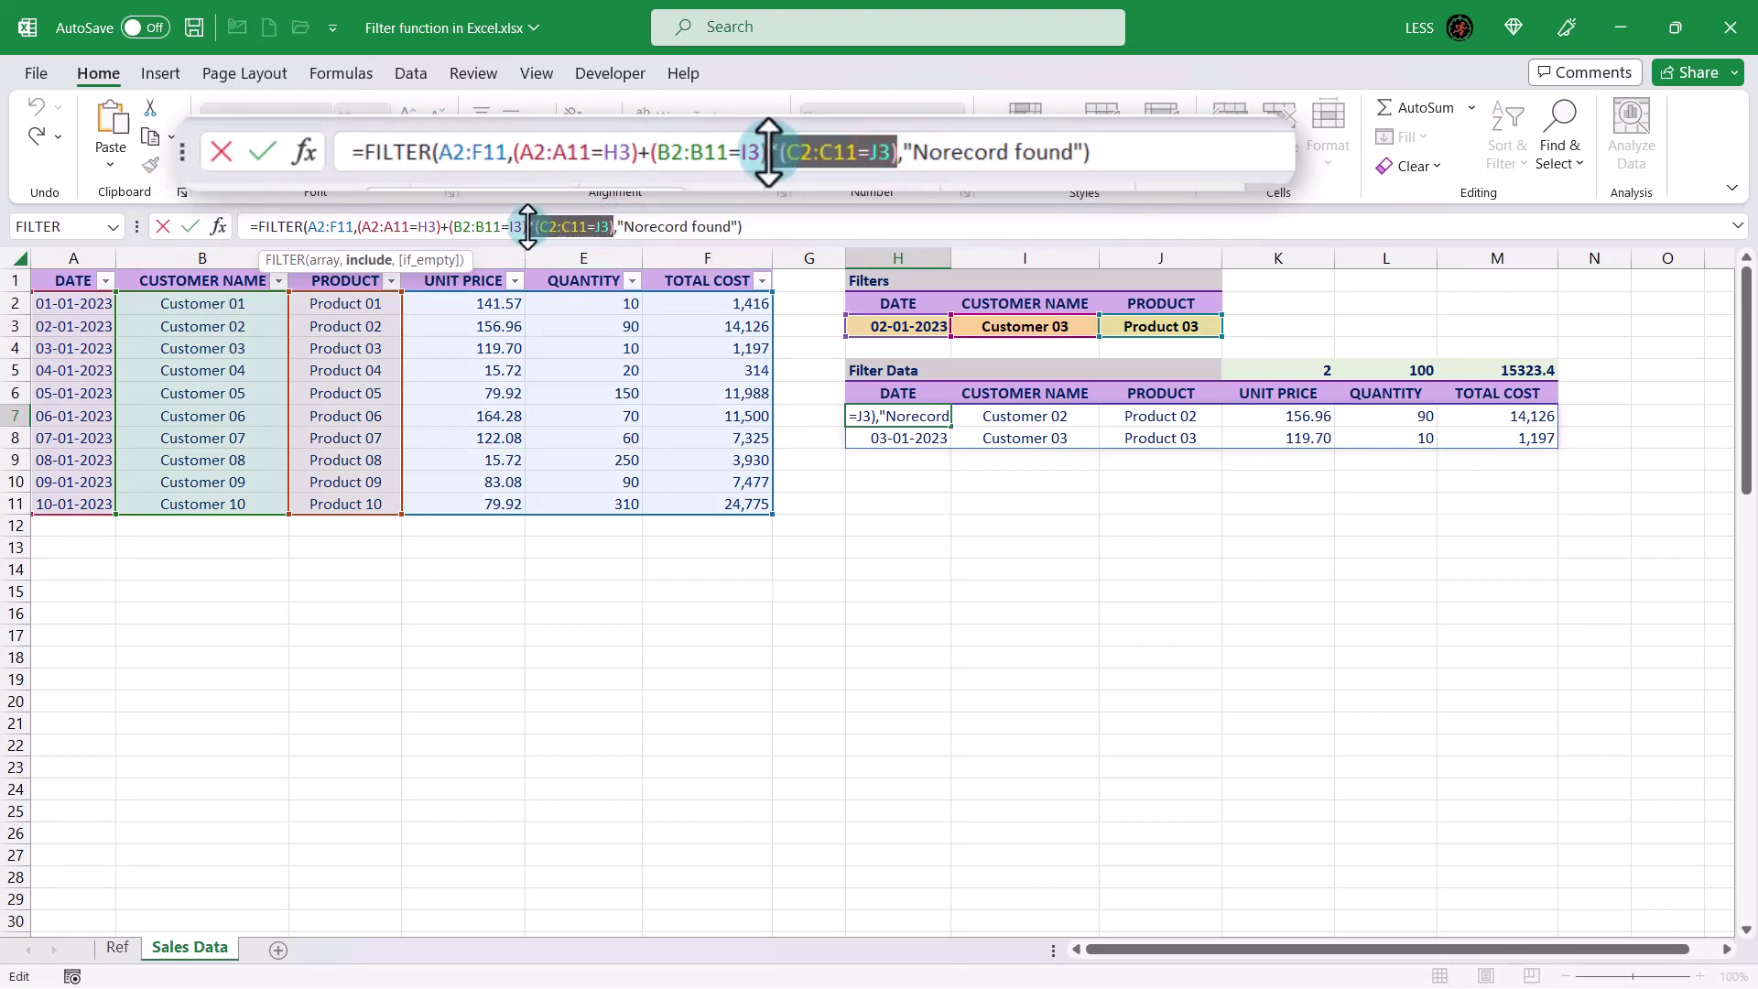
key("BackSpace")
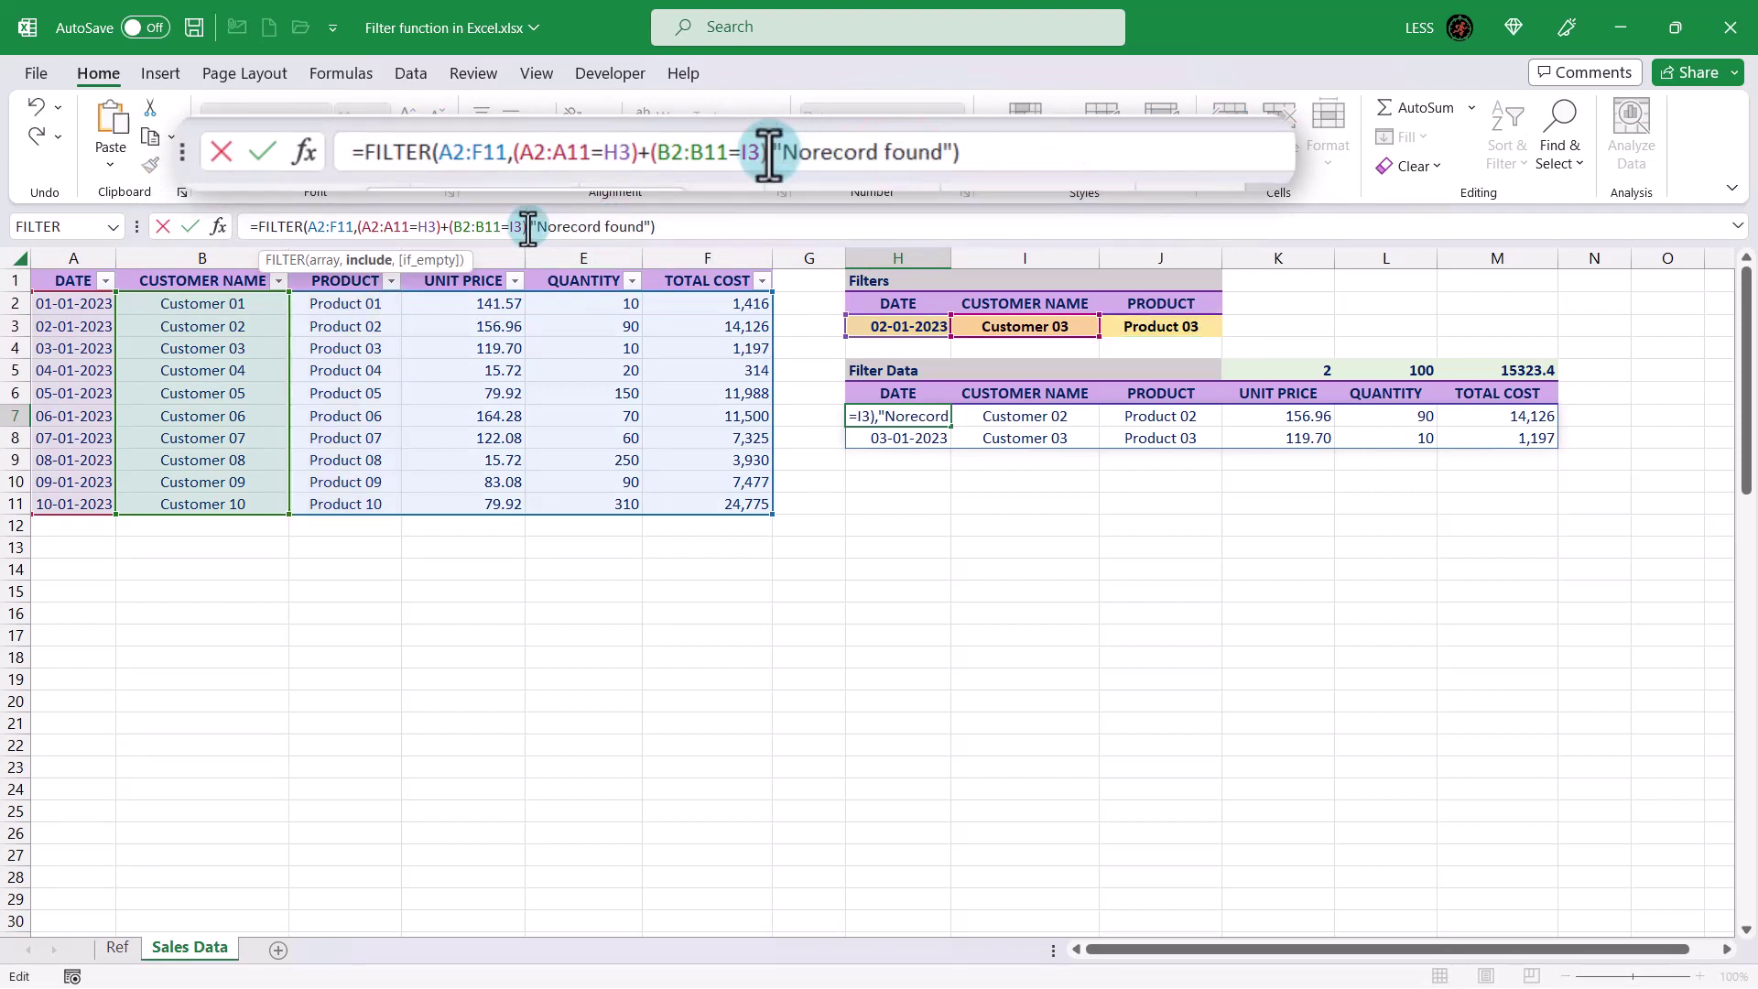
- Change the range in the formula's first condition to the customer names, B2:B11
left_click(370, 228)
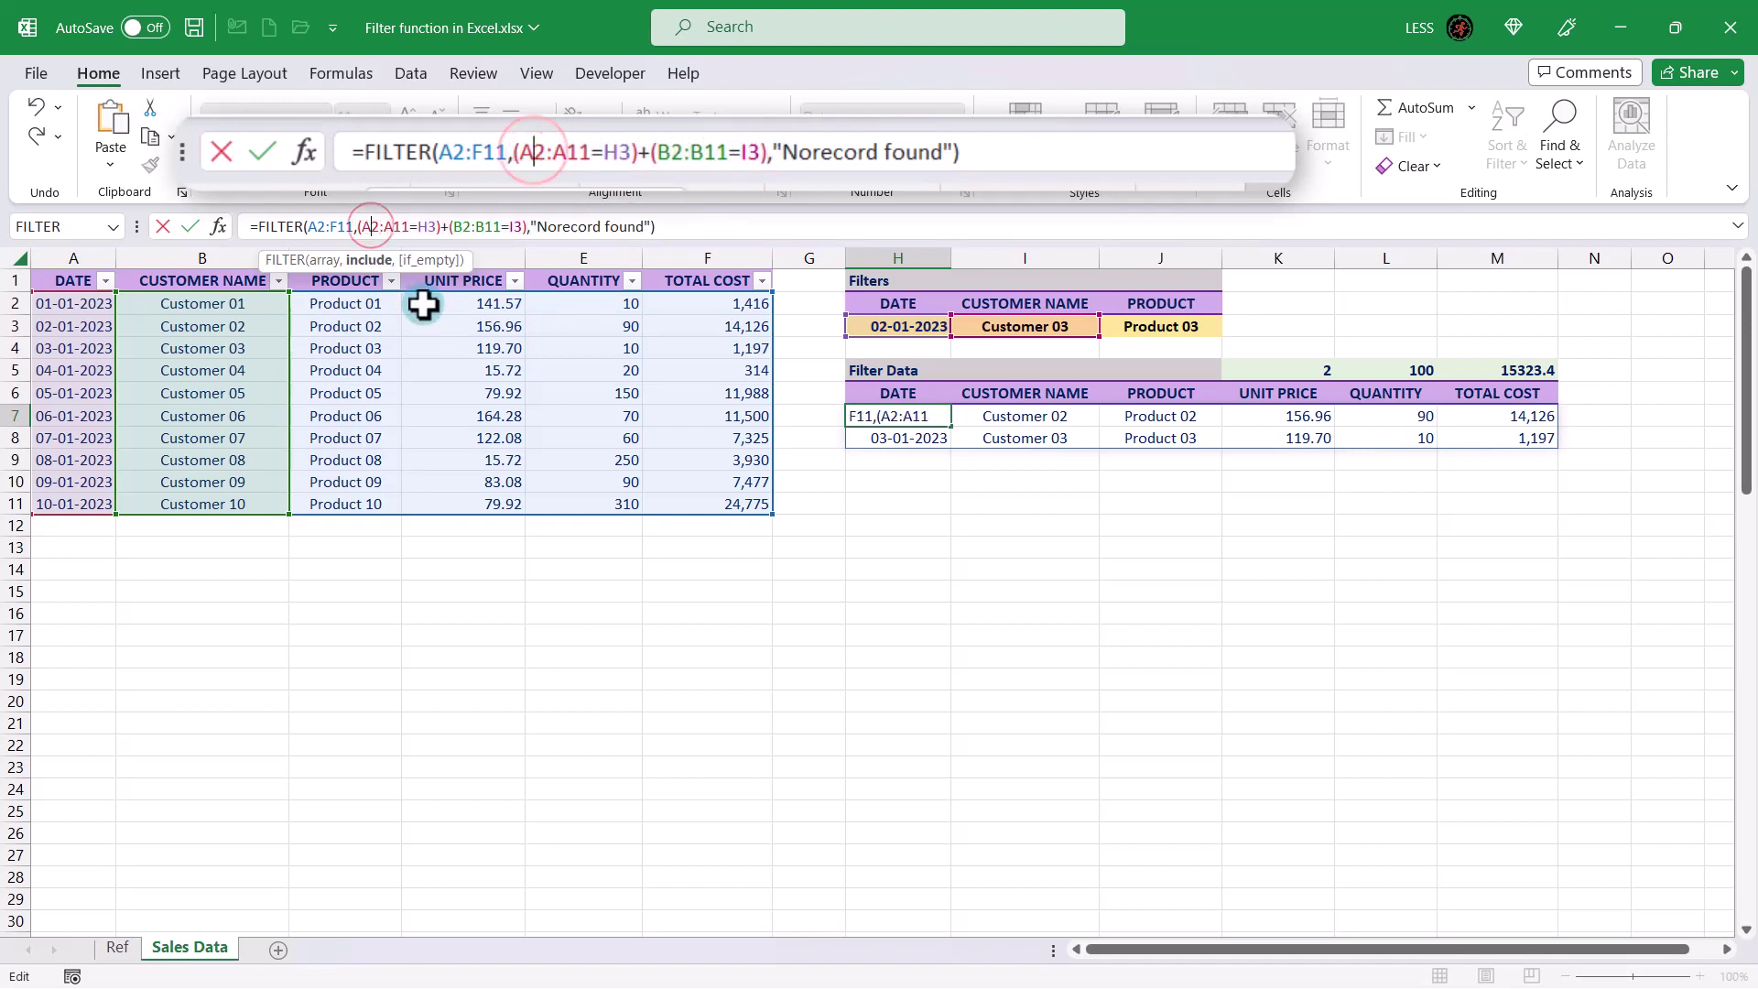
key("Delete")
type("B")
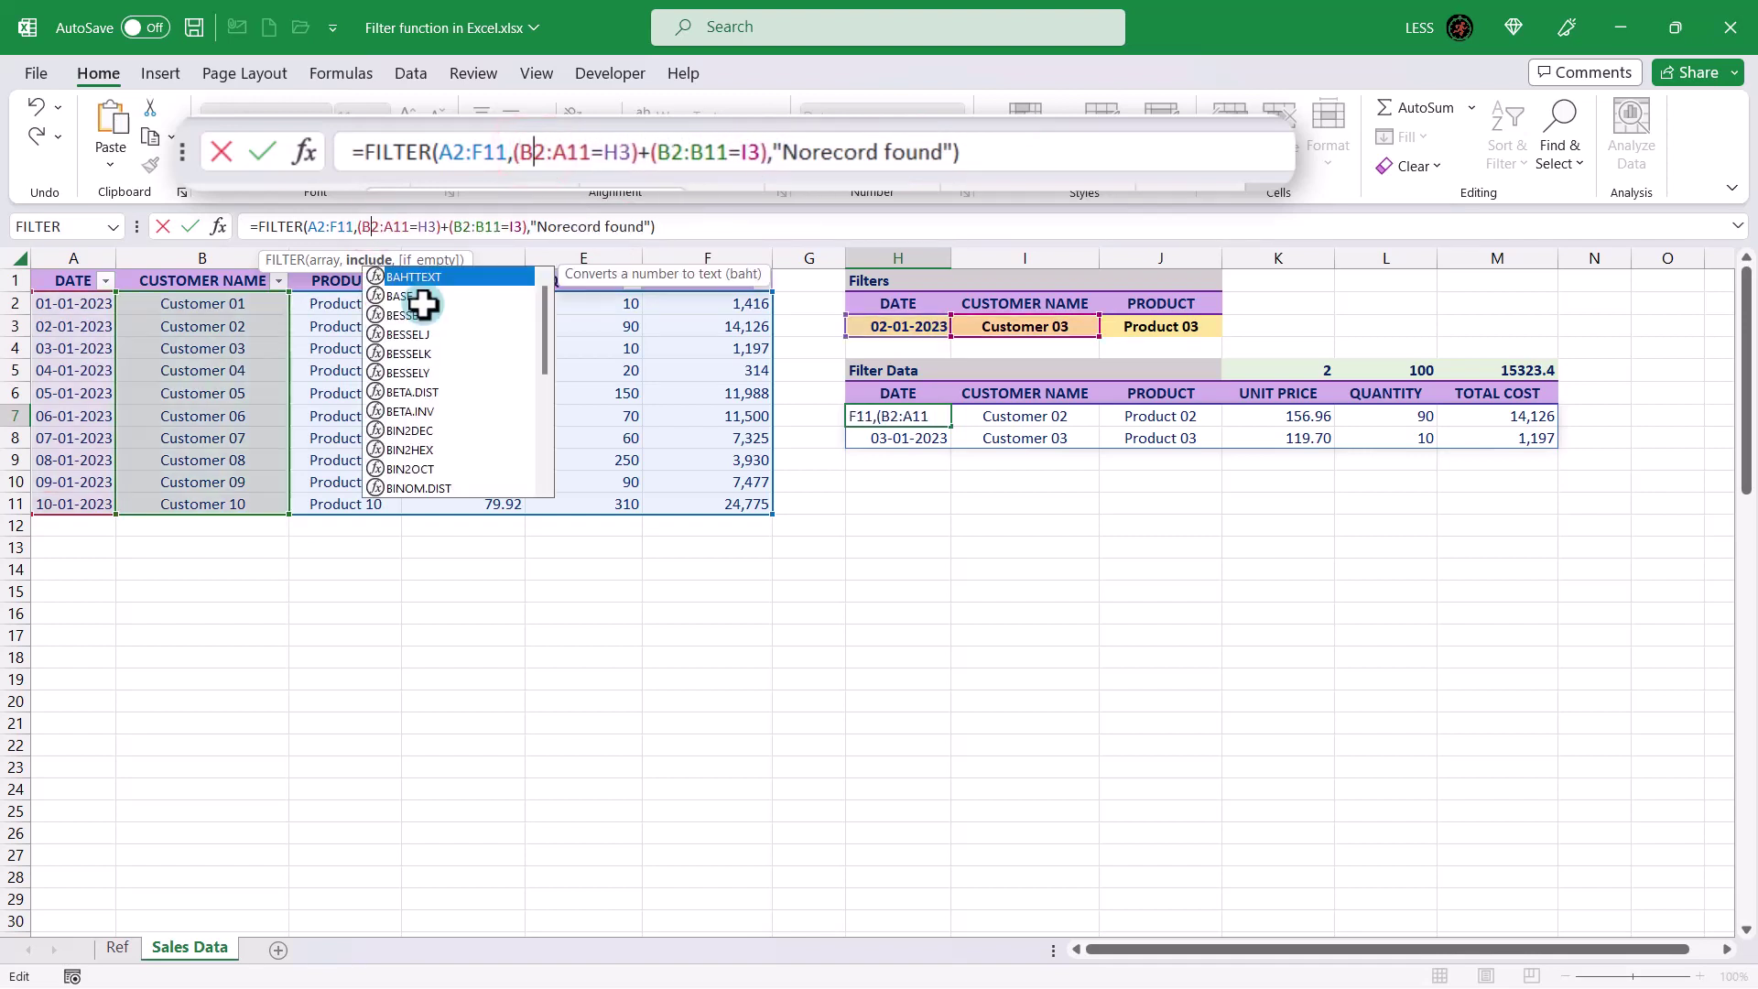
left_click(389, 227)
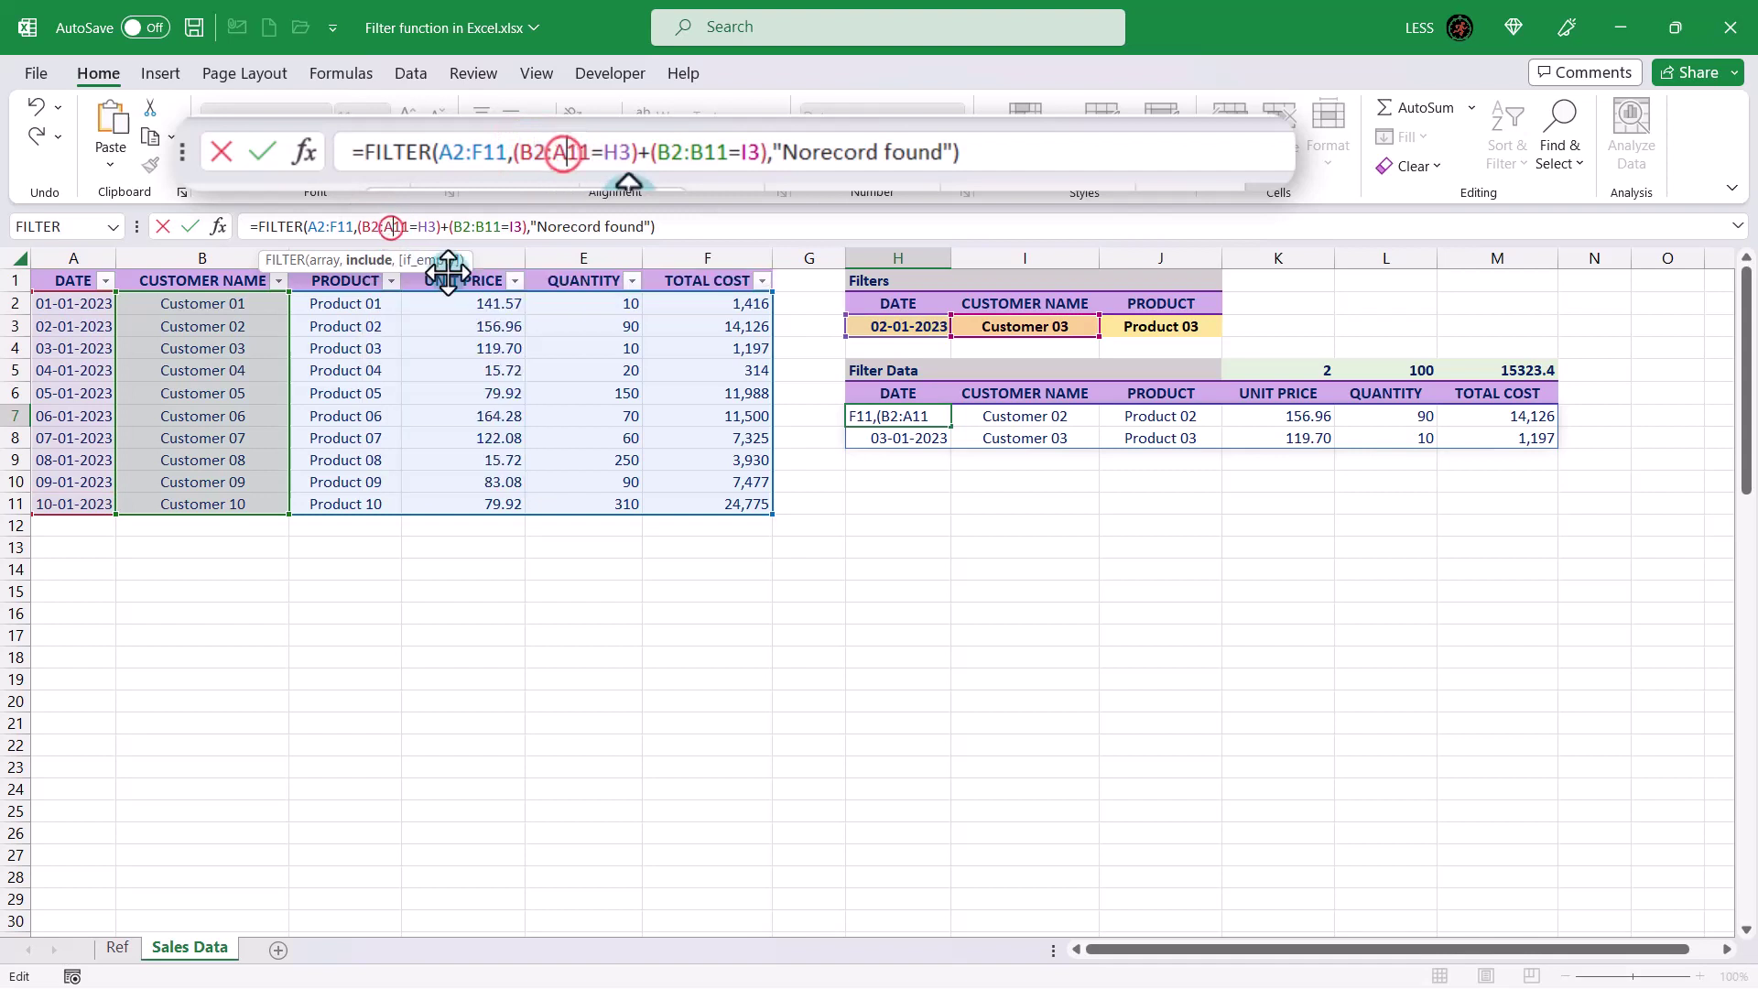
key("Delete")
type("B")
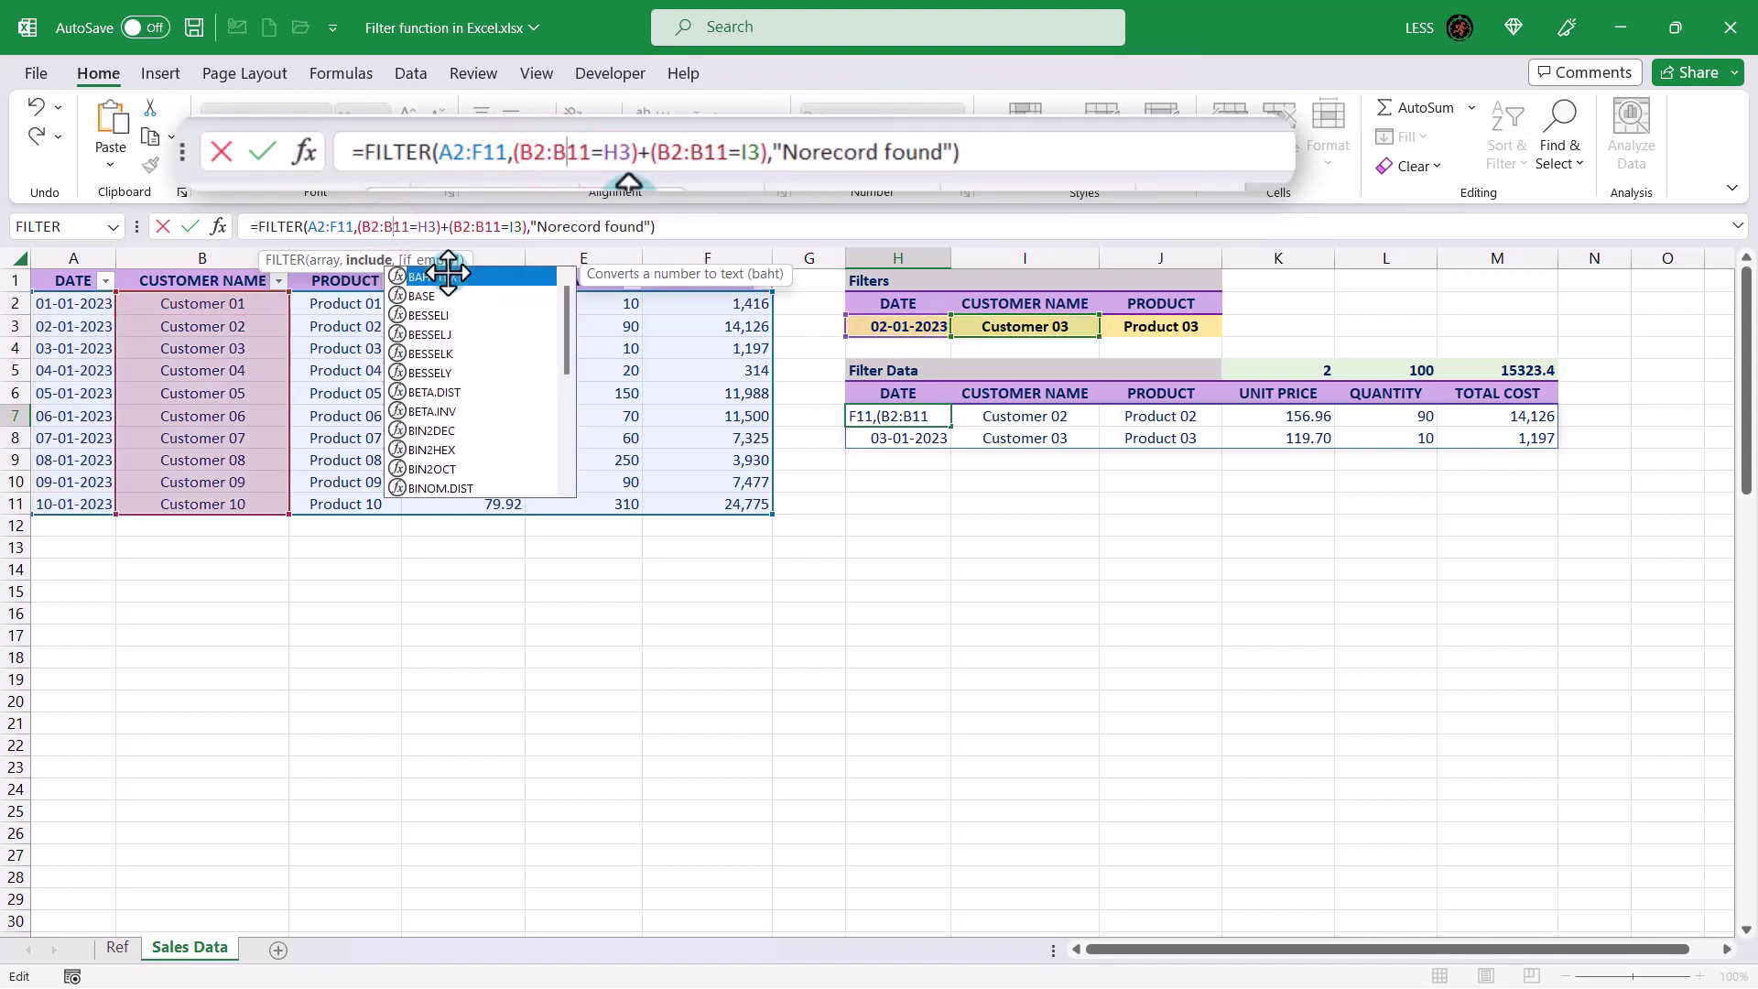
- Replace the H3 reference in the first condition with the fixed text "Customer 01"
key("Right")
key("Right")
key("Right")
key("Right")
key("Right")
key("shift+Left")
key("shift+Left")
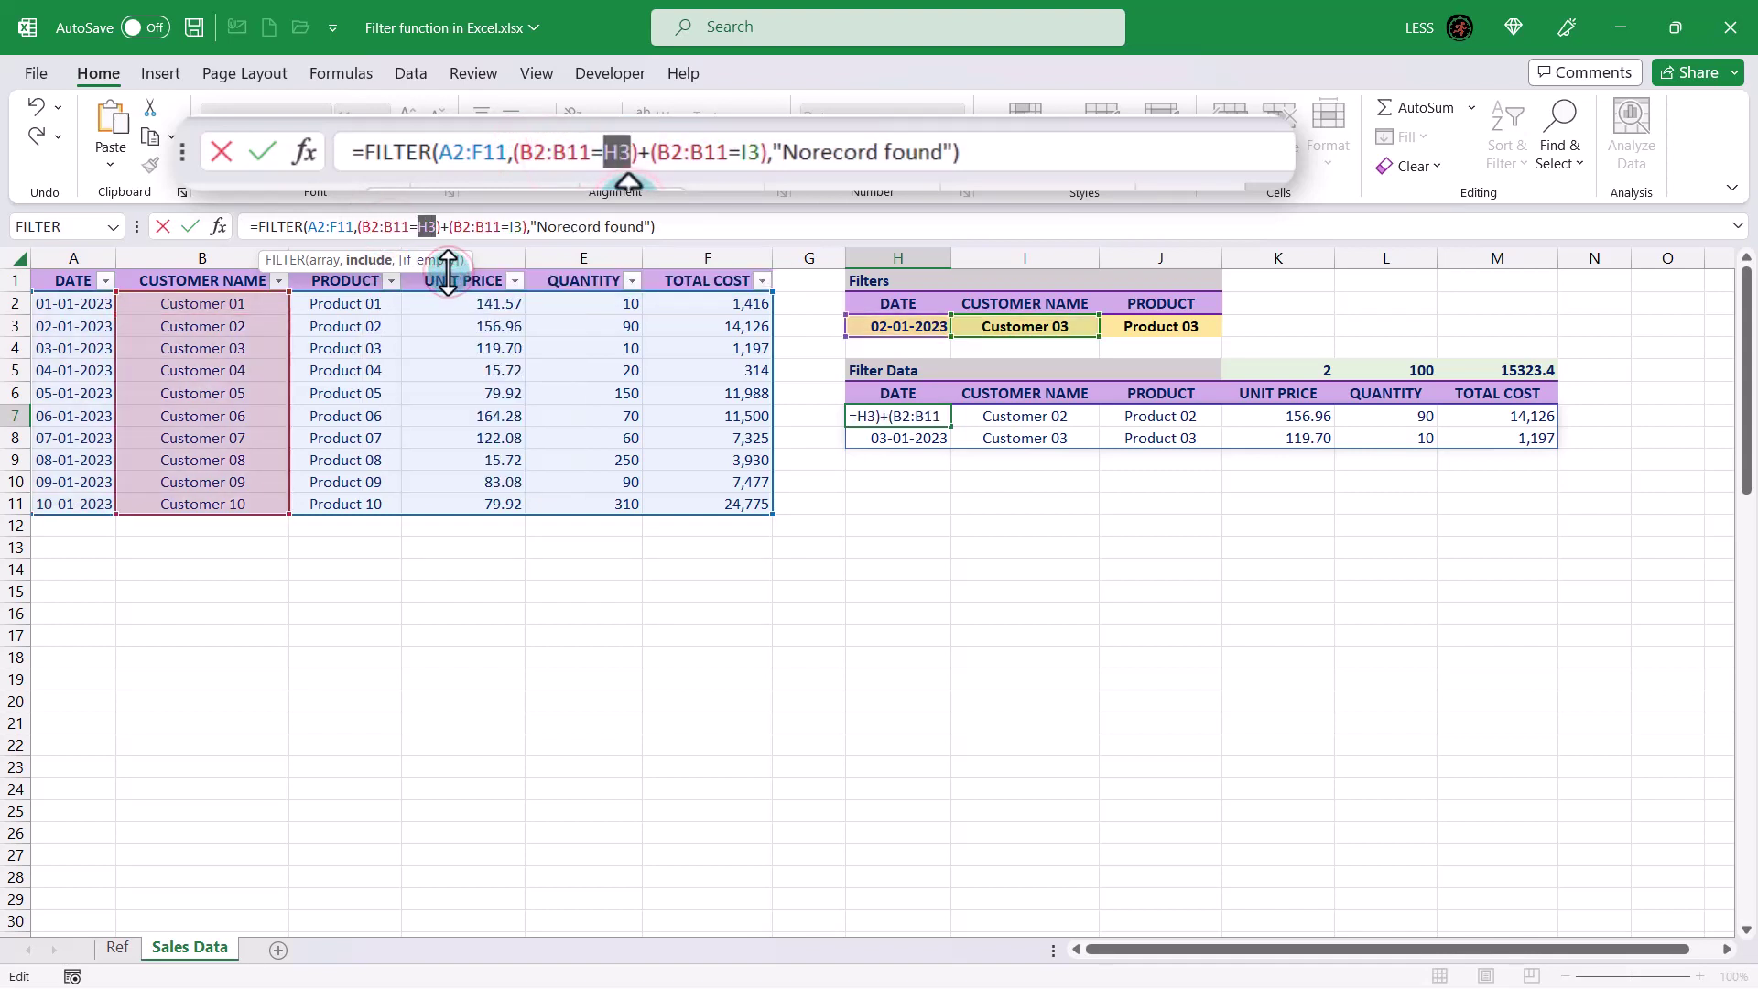
type("\"Customer")
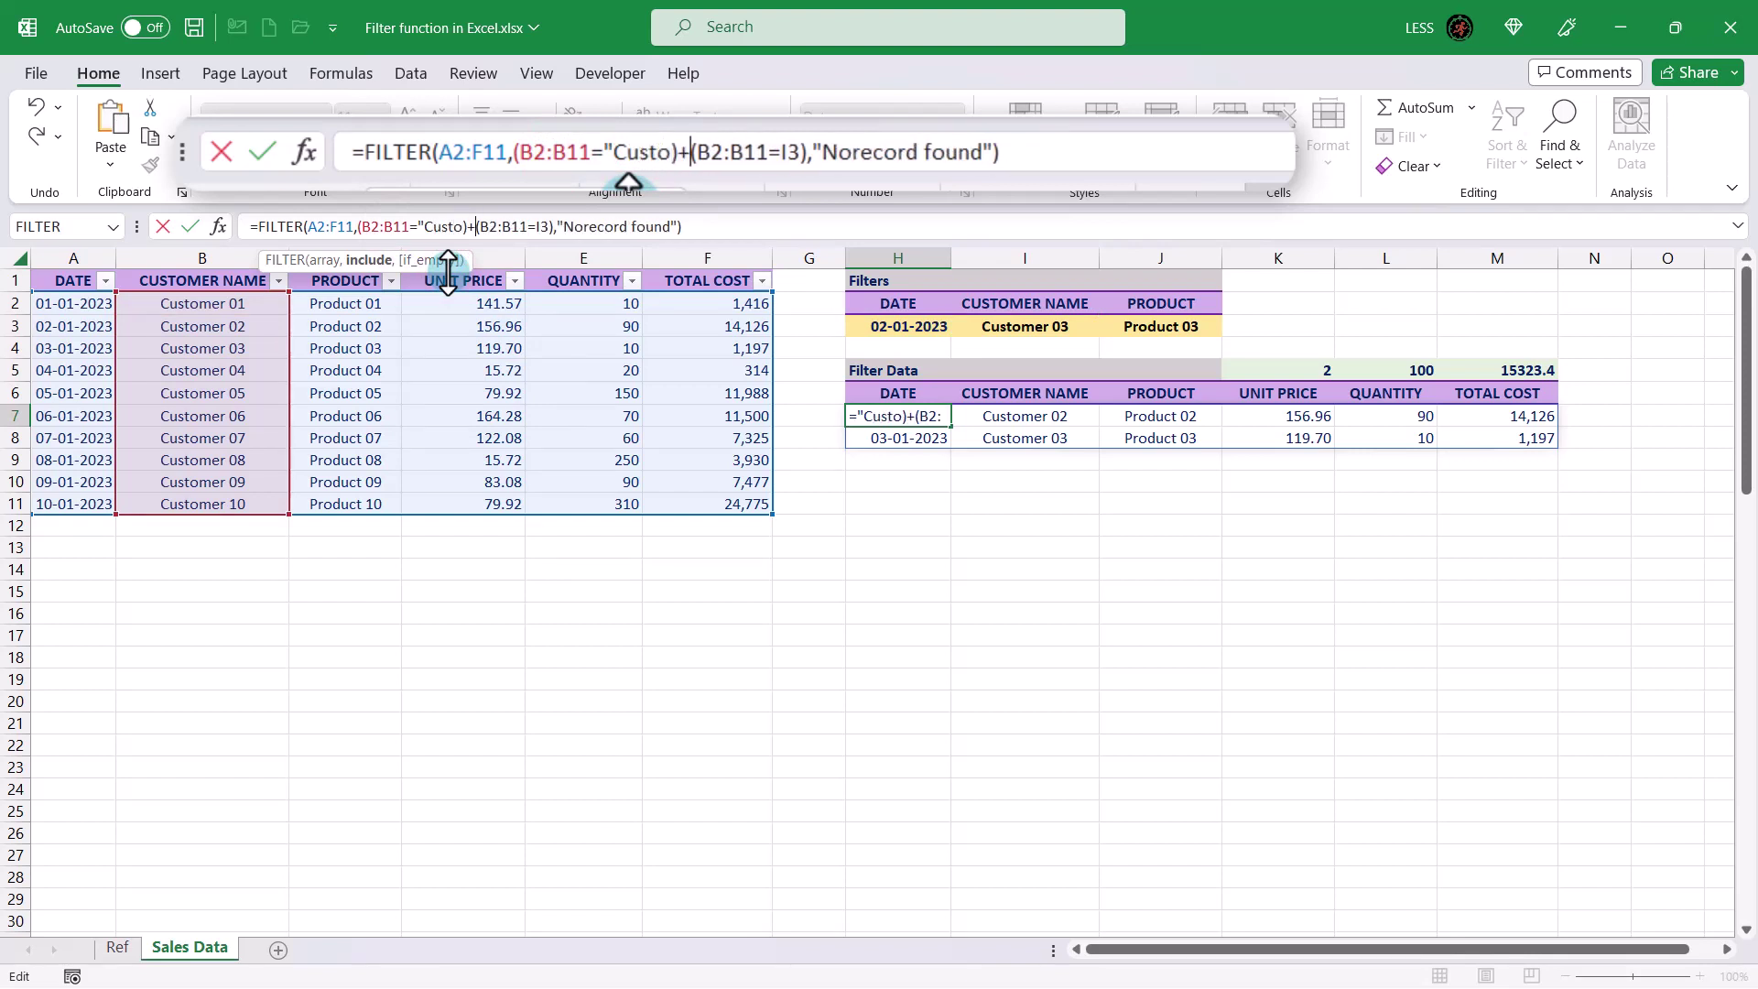
type(" 01\"")
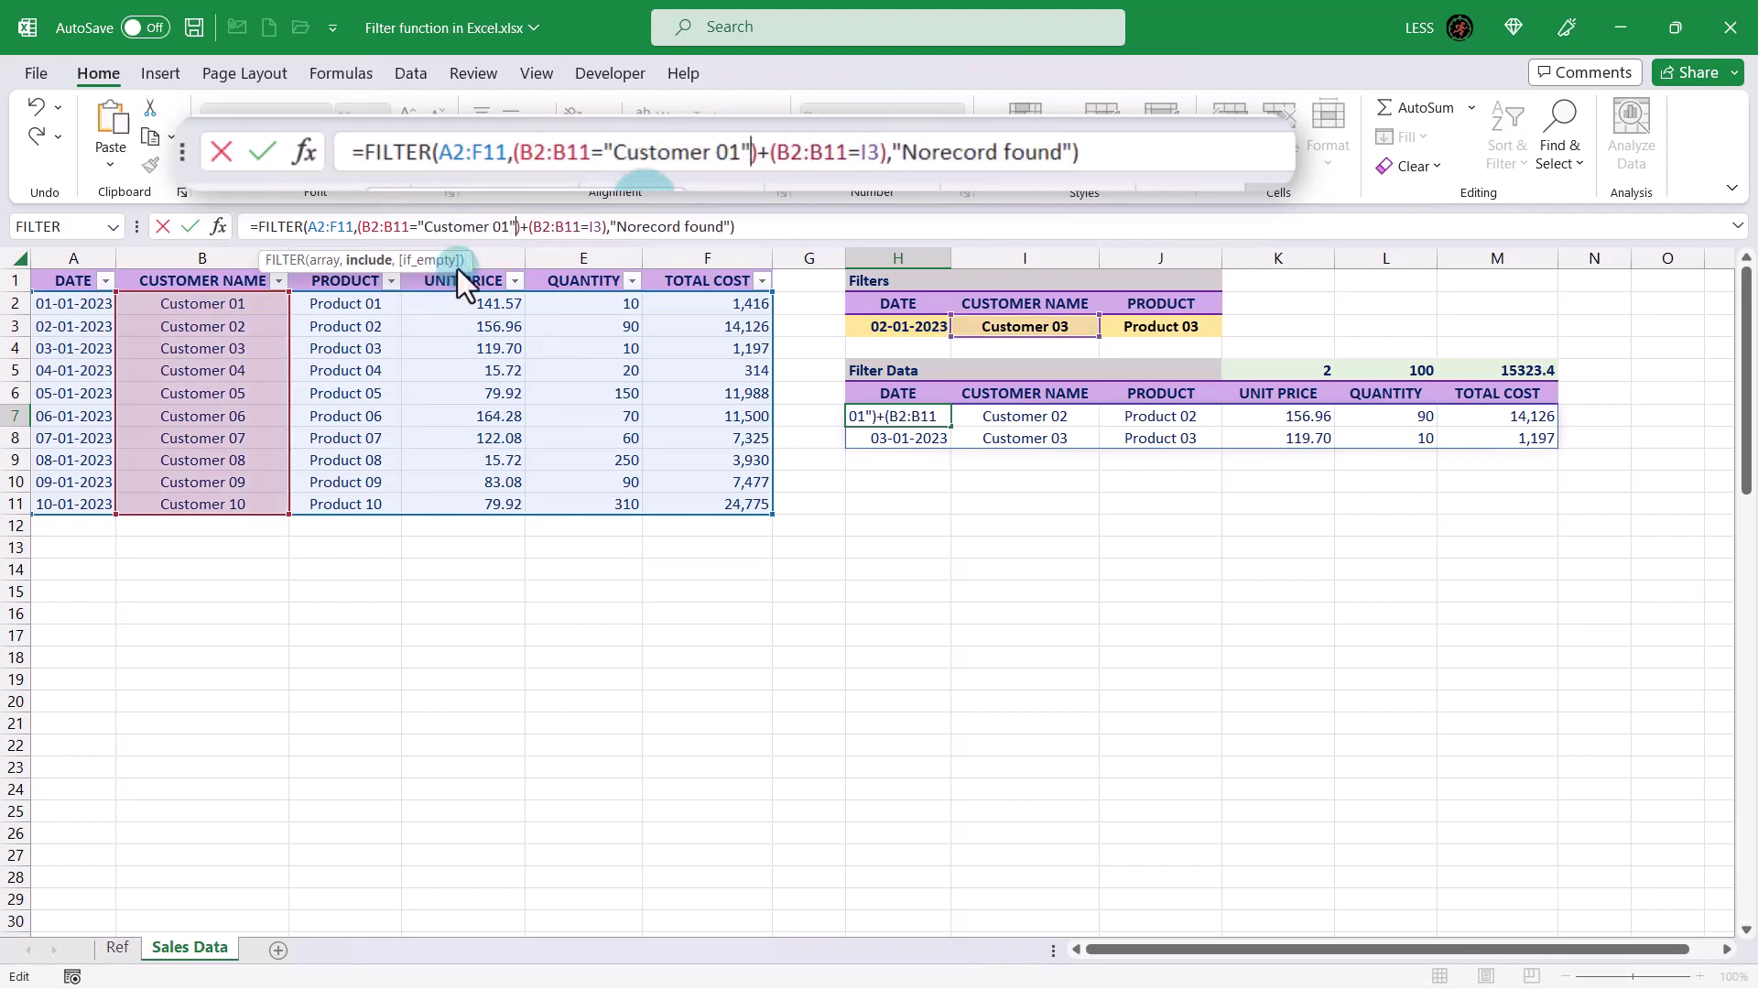
- Join the two customer conditions with the AND operator * and make the second condition B2:B11="Customer 02"
double_click(522, 227)
type("*")
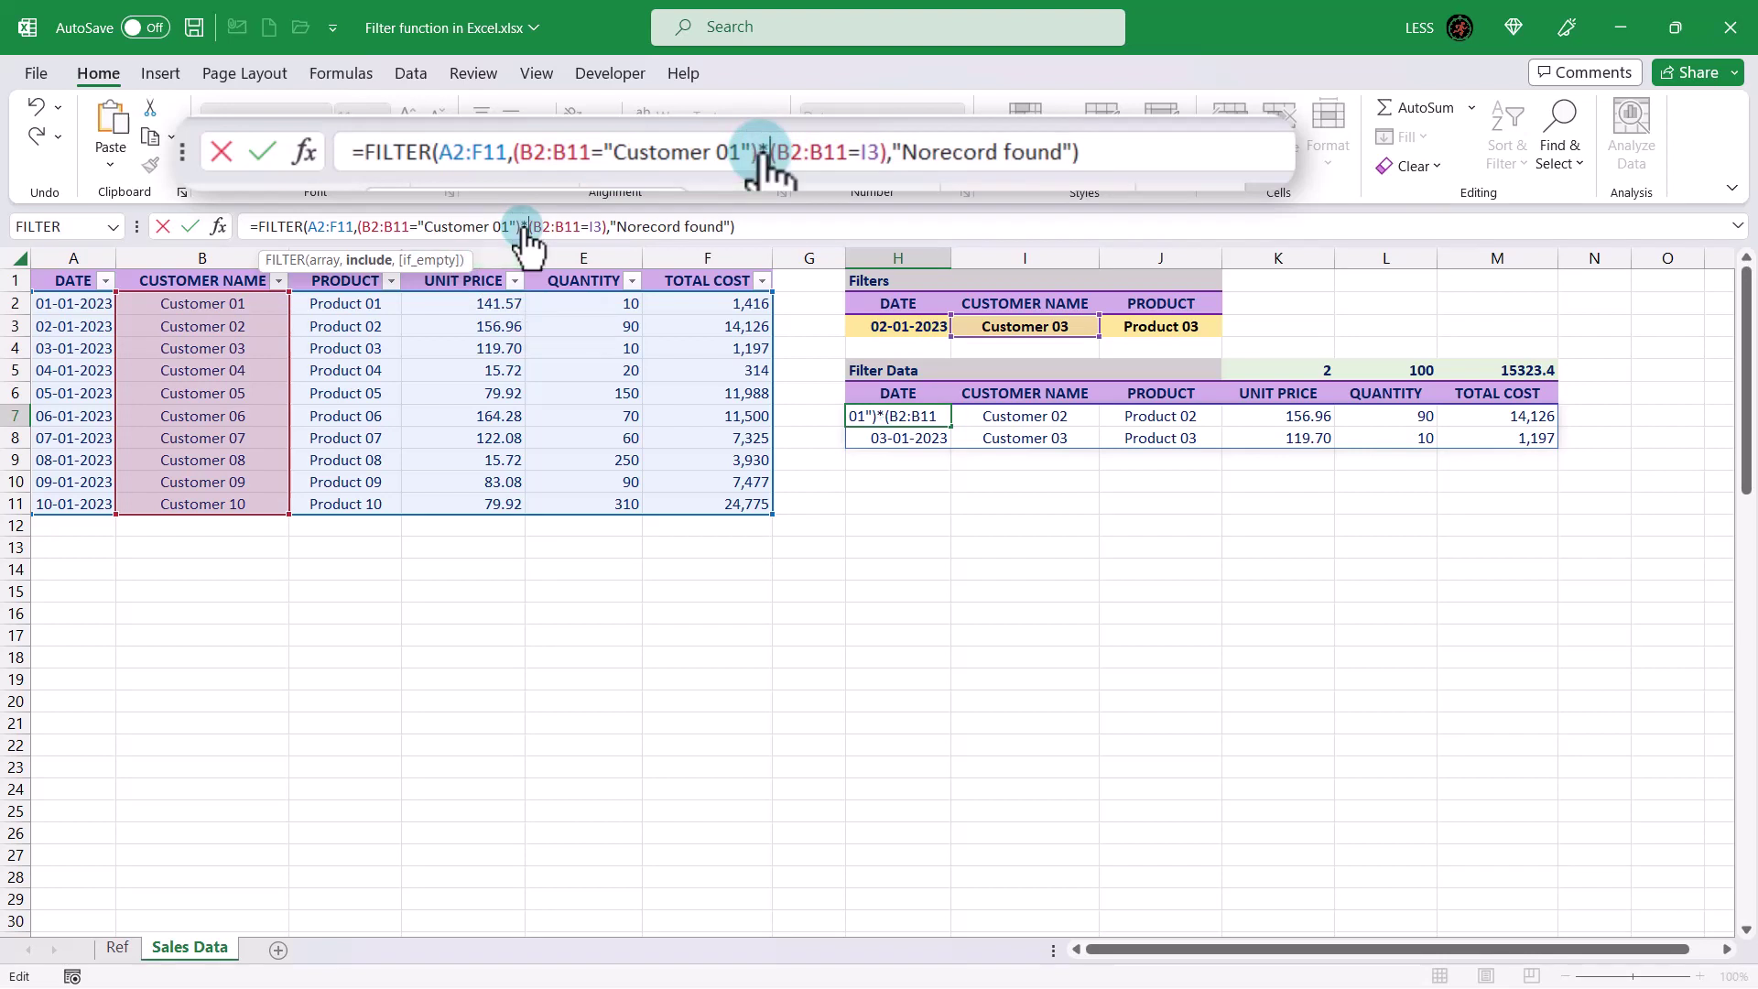
left_click_drag(516, 227, 416, 229)
key("ctrl+c")
double_click(591, 227)
key("ctrl+v")
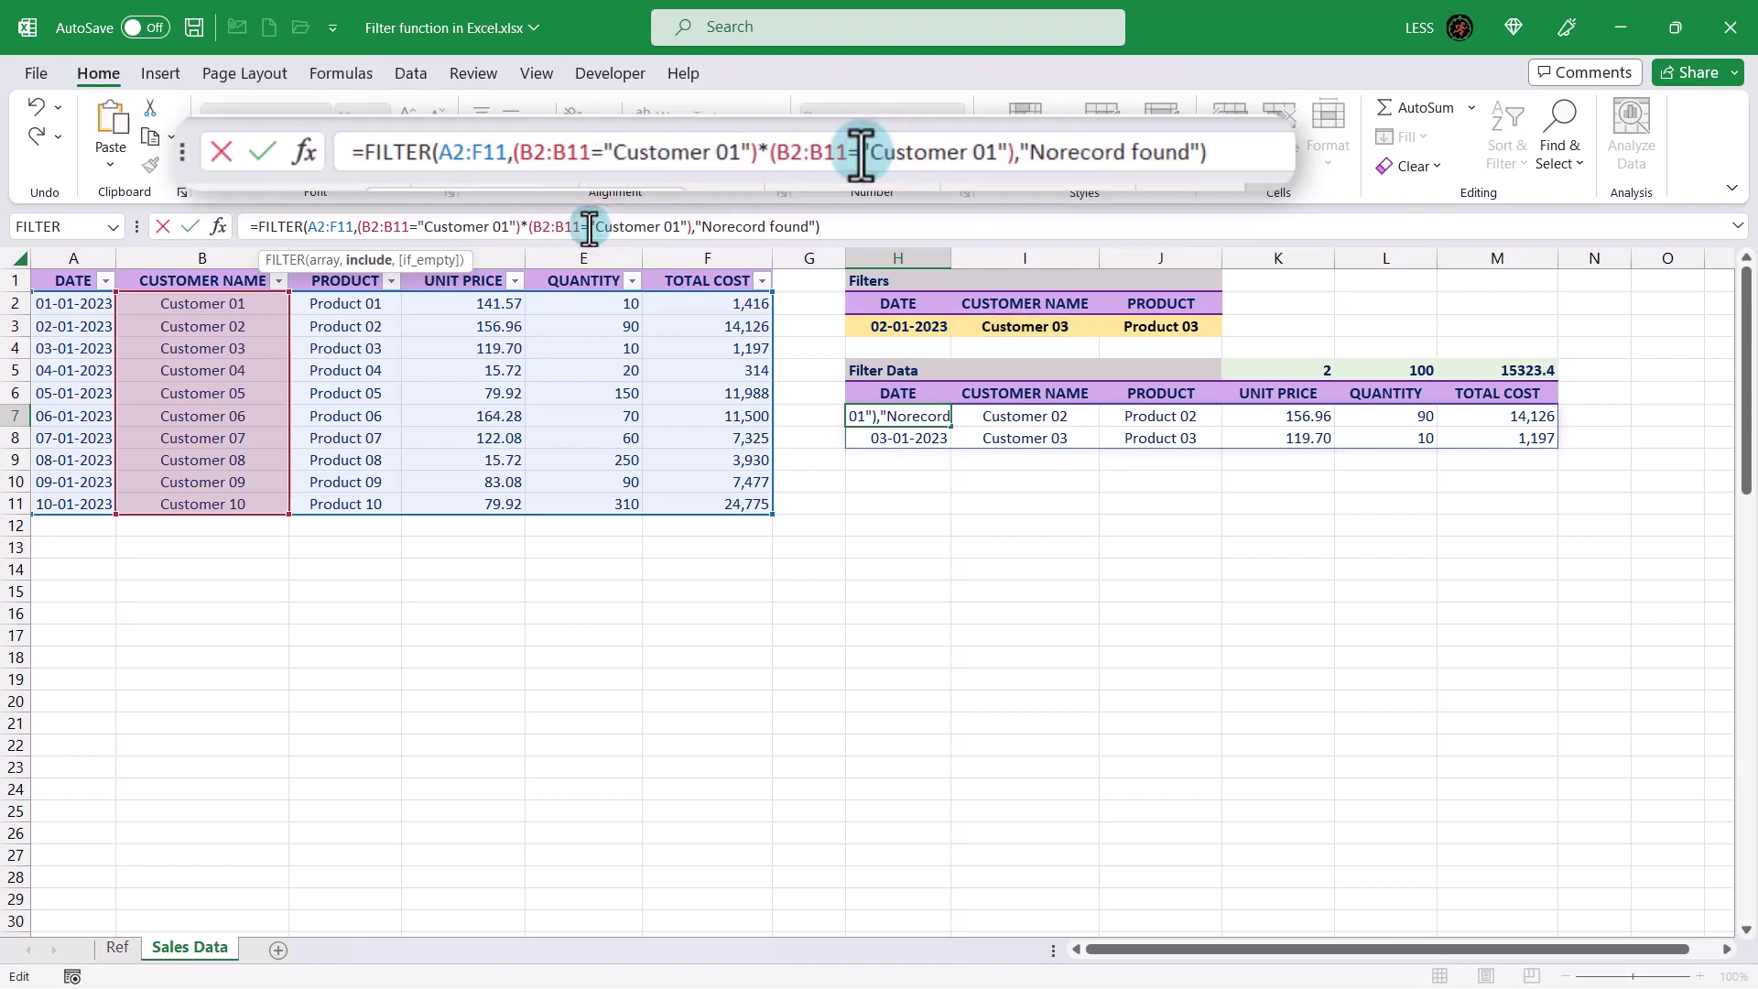
key("BackSpace")
type("2")
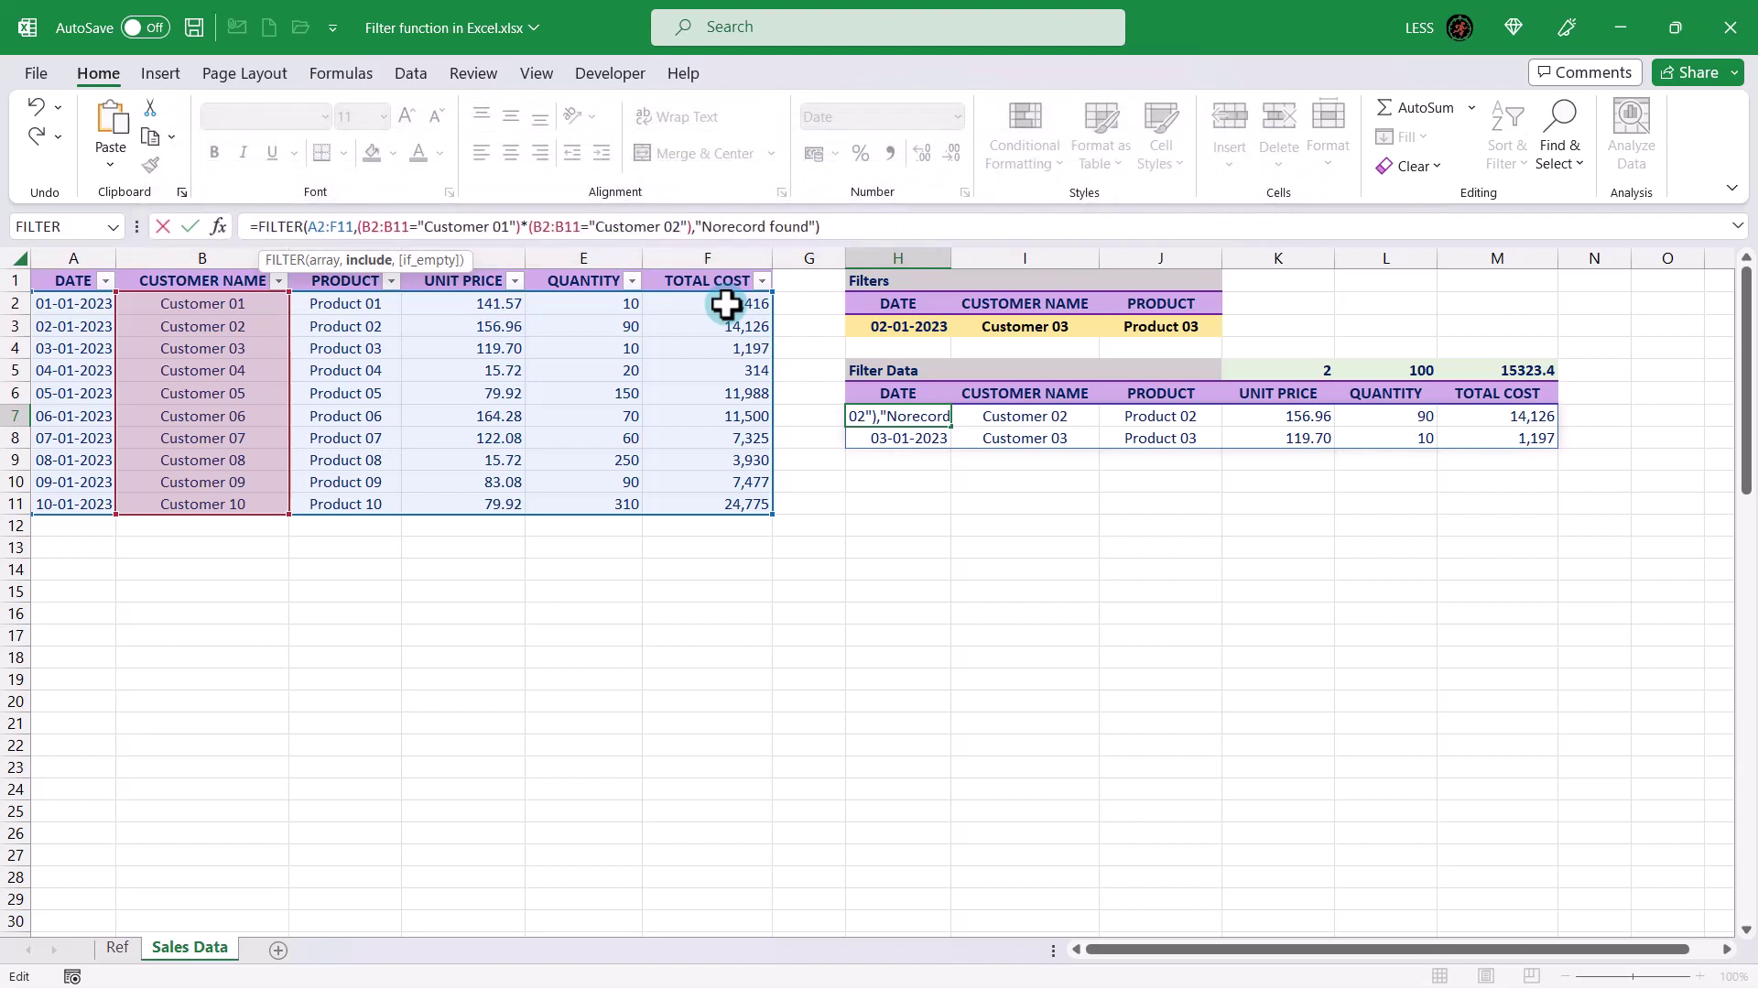
key("Return")
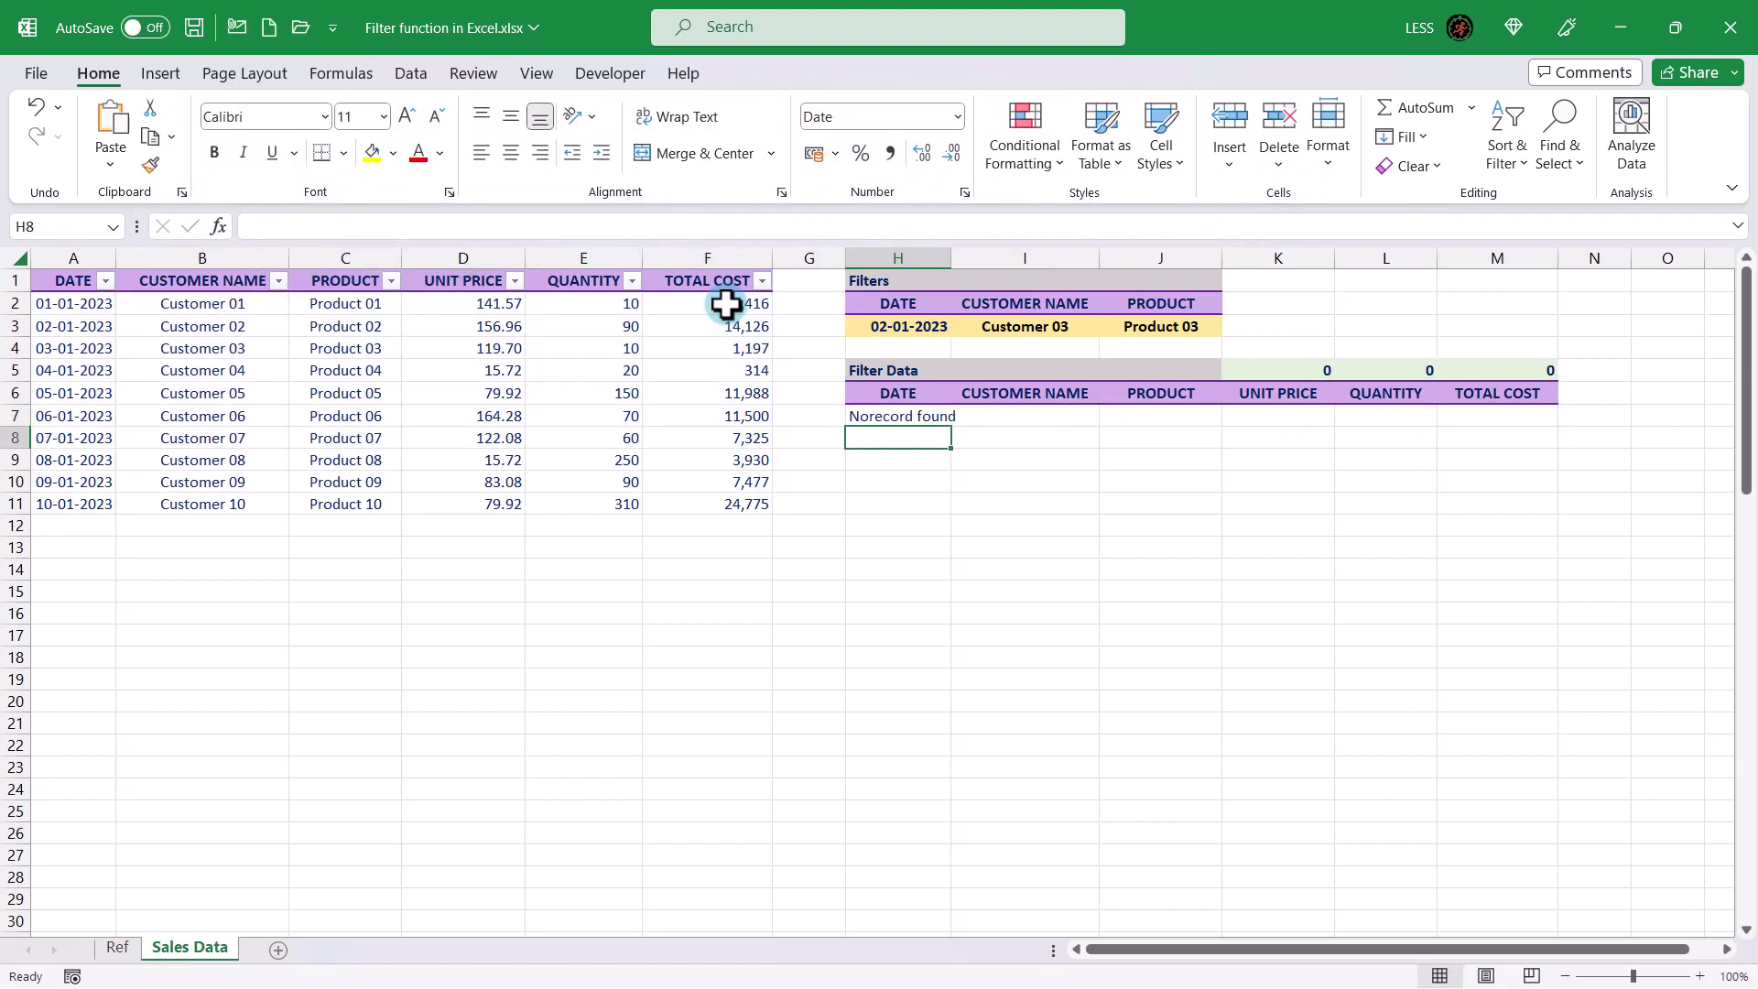
- Change the operator between the Customer 01 and Customer 02 conditions in H7's formula to + for OR logic
left_click(906, 416)
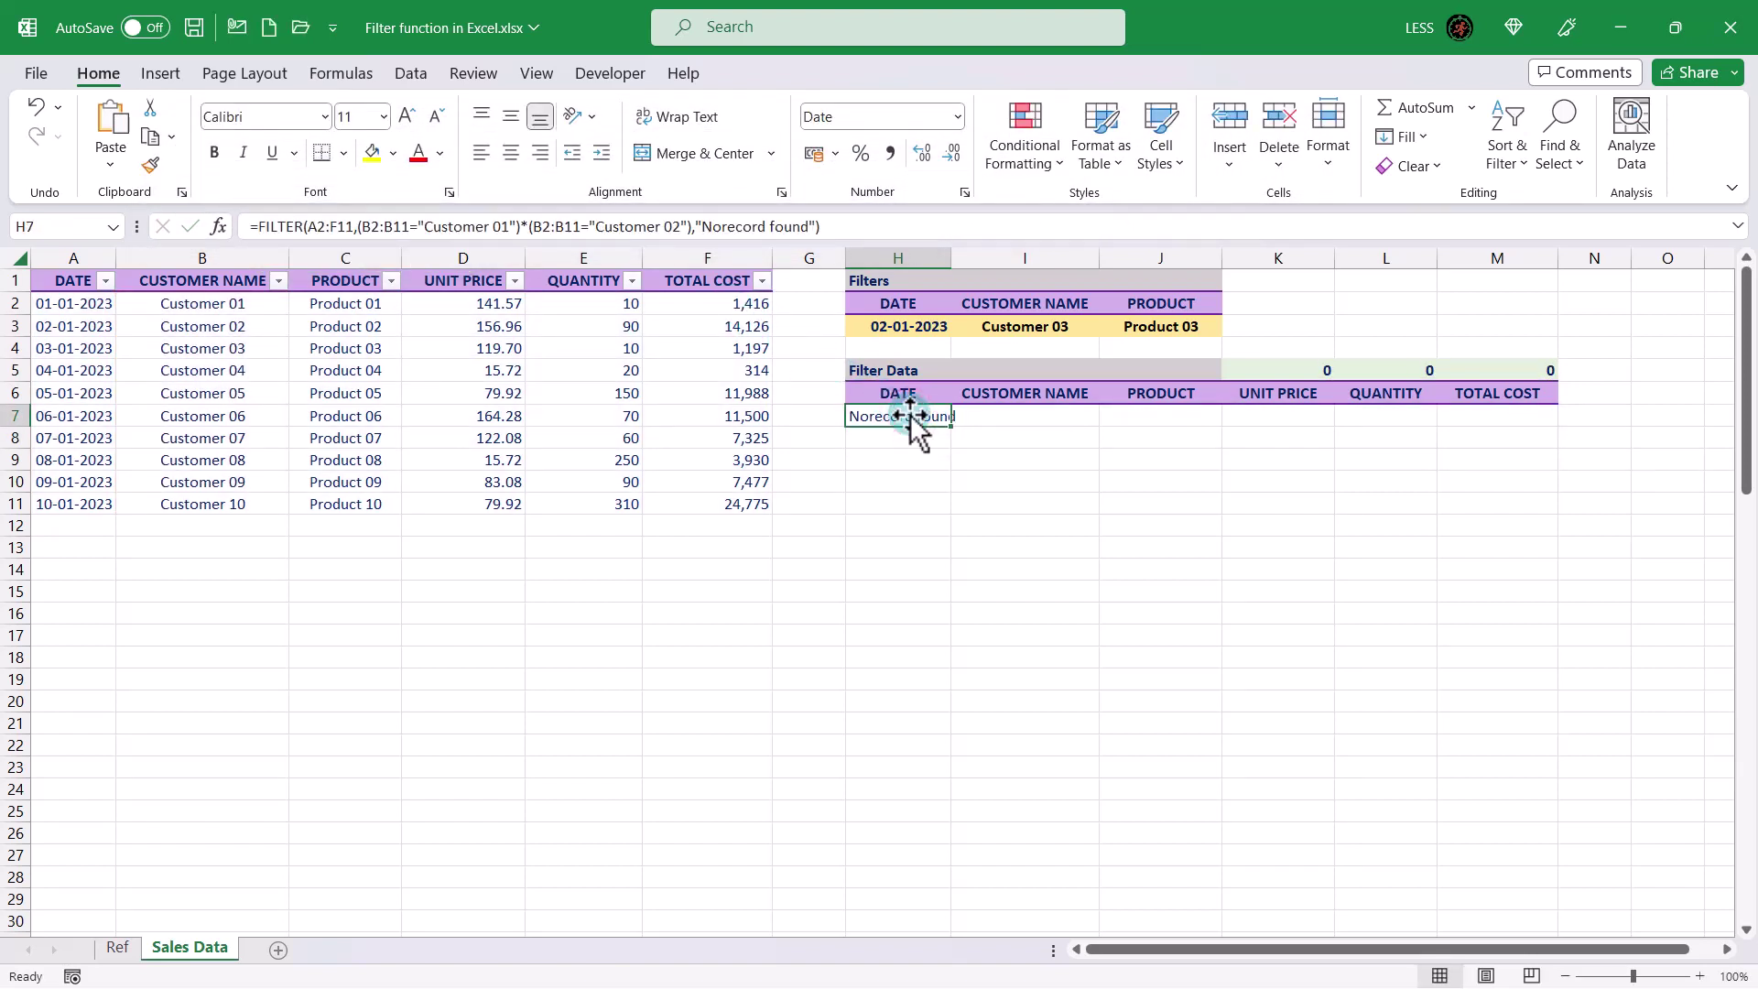
double_click(525, 226)
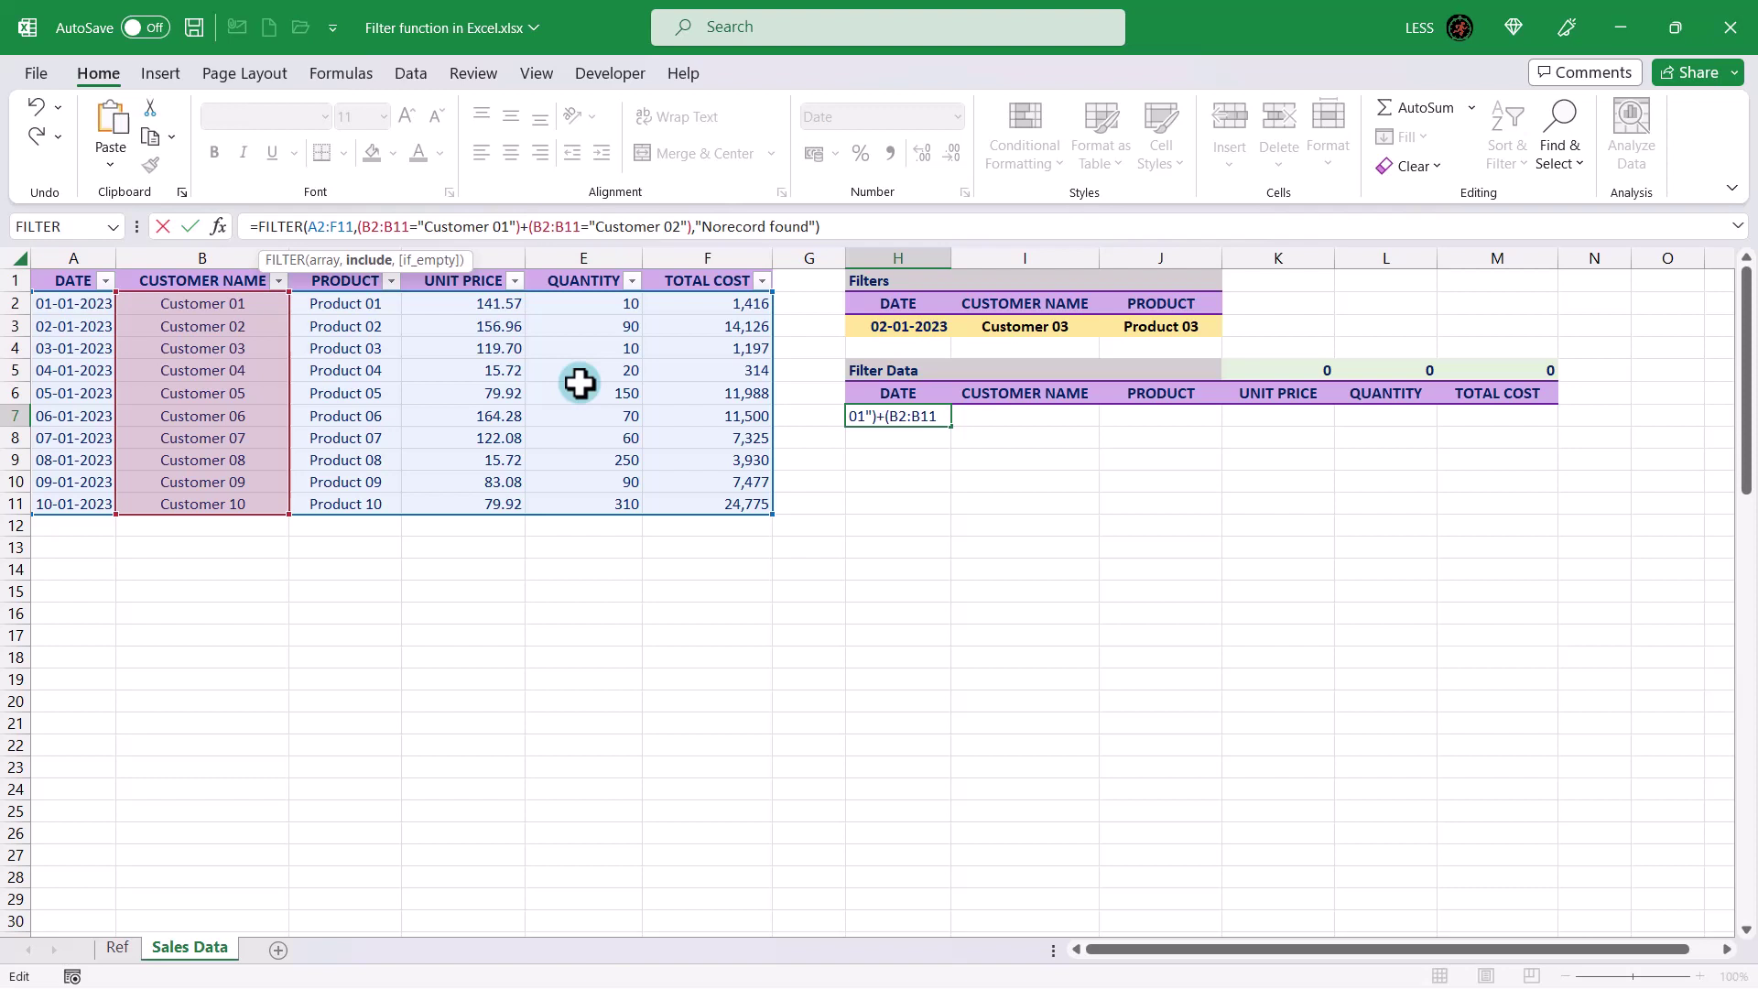
key("Return")
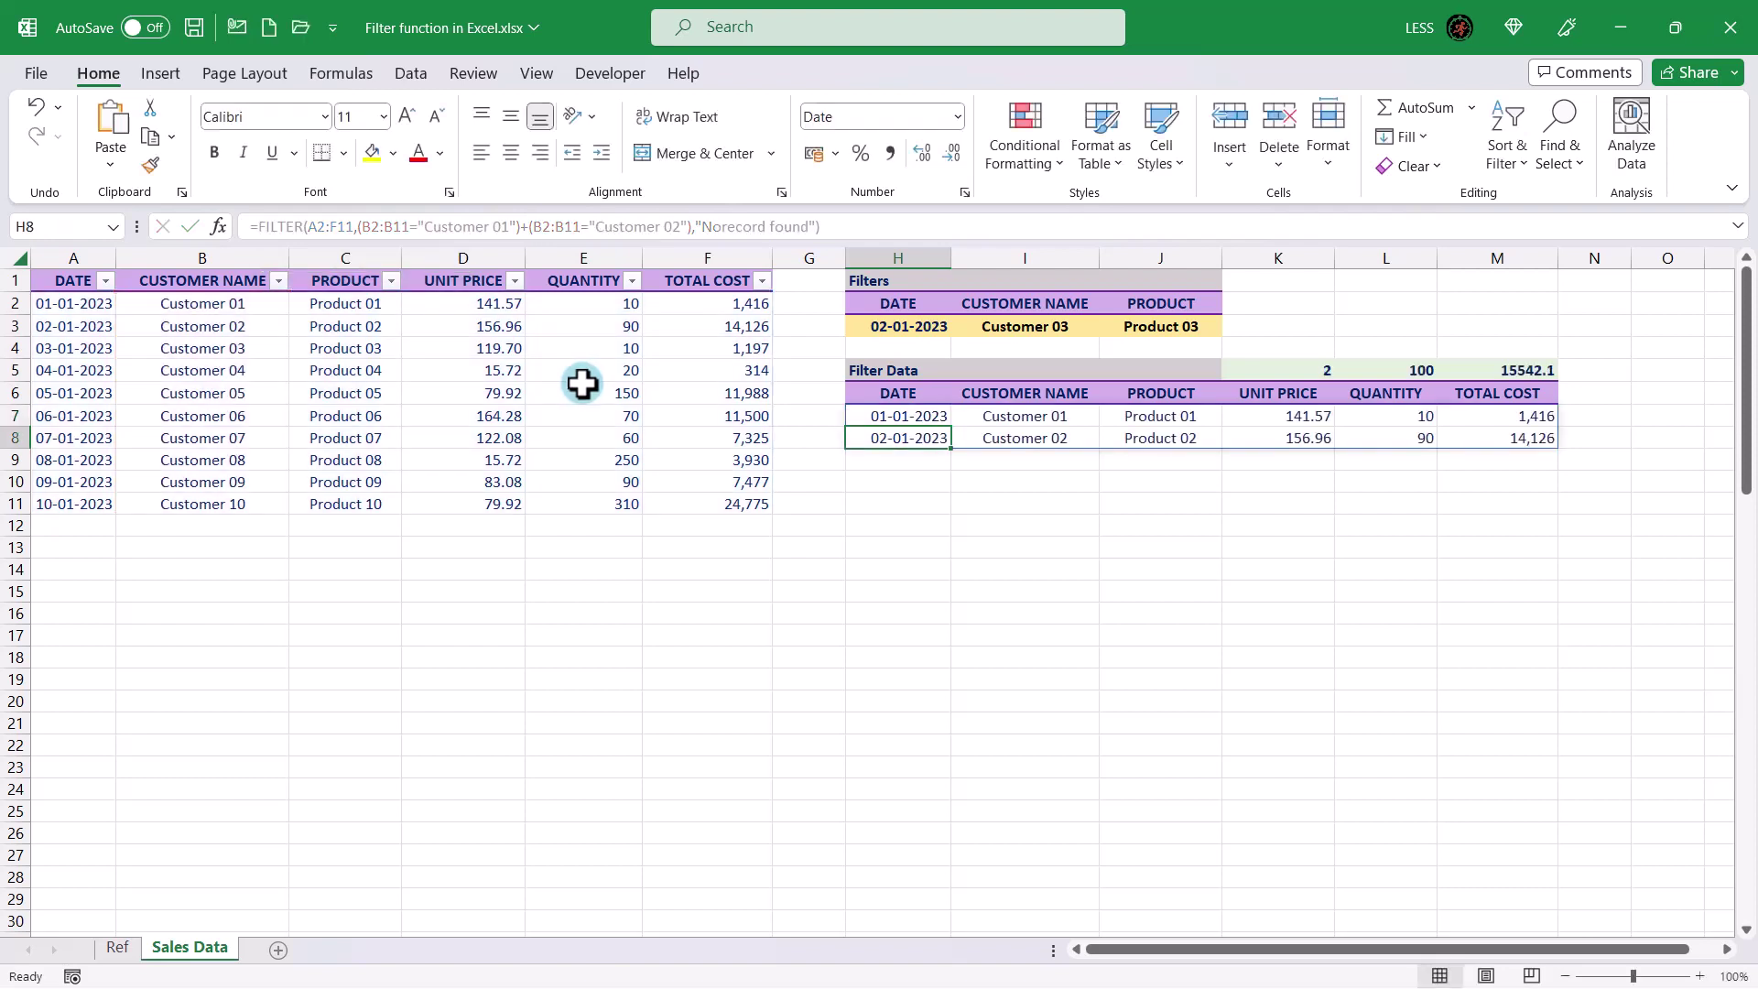
left_click(1035, 461)
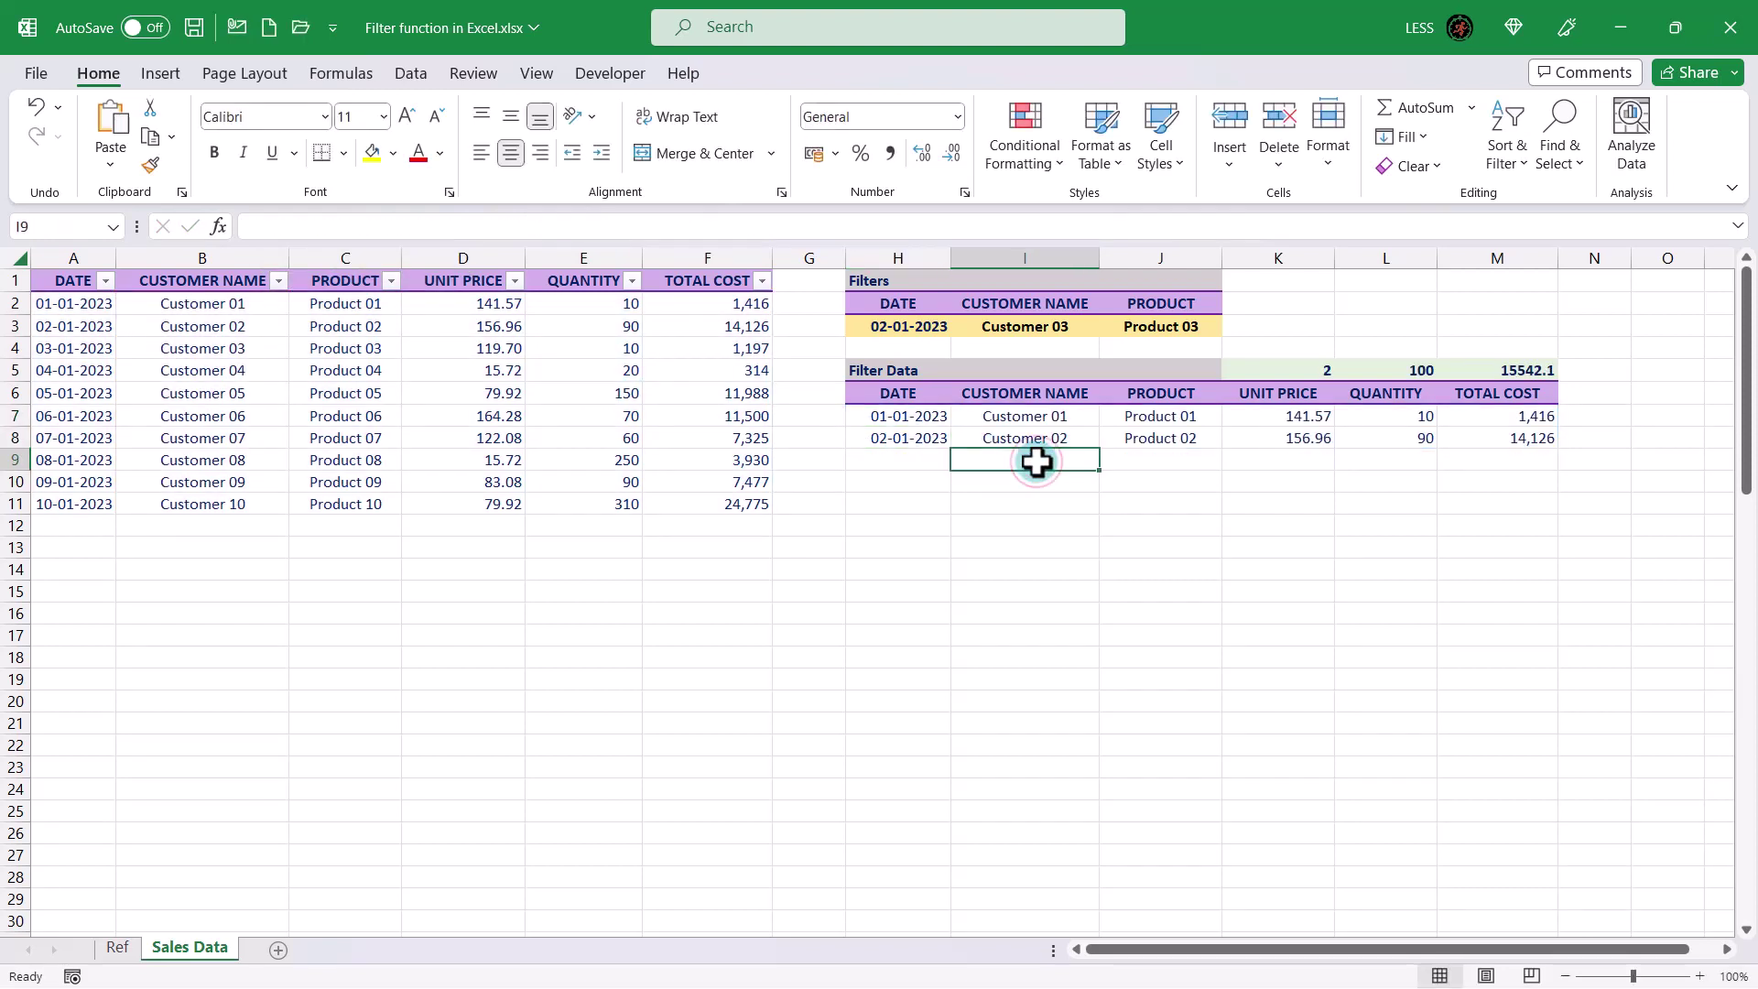
left_click(907, 419)
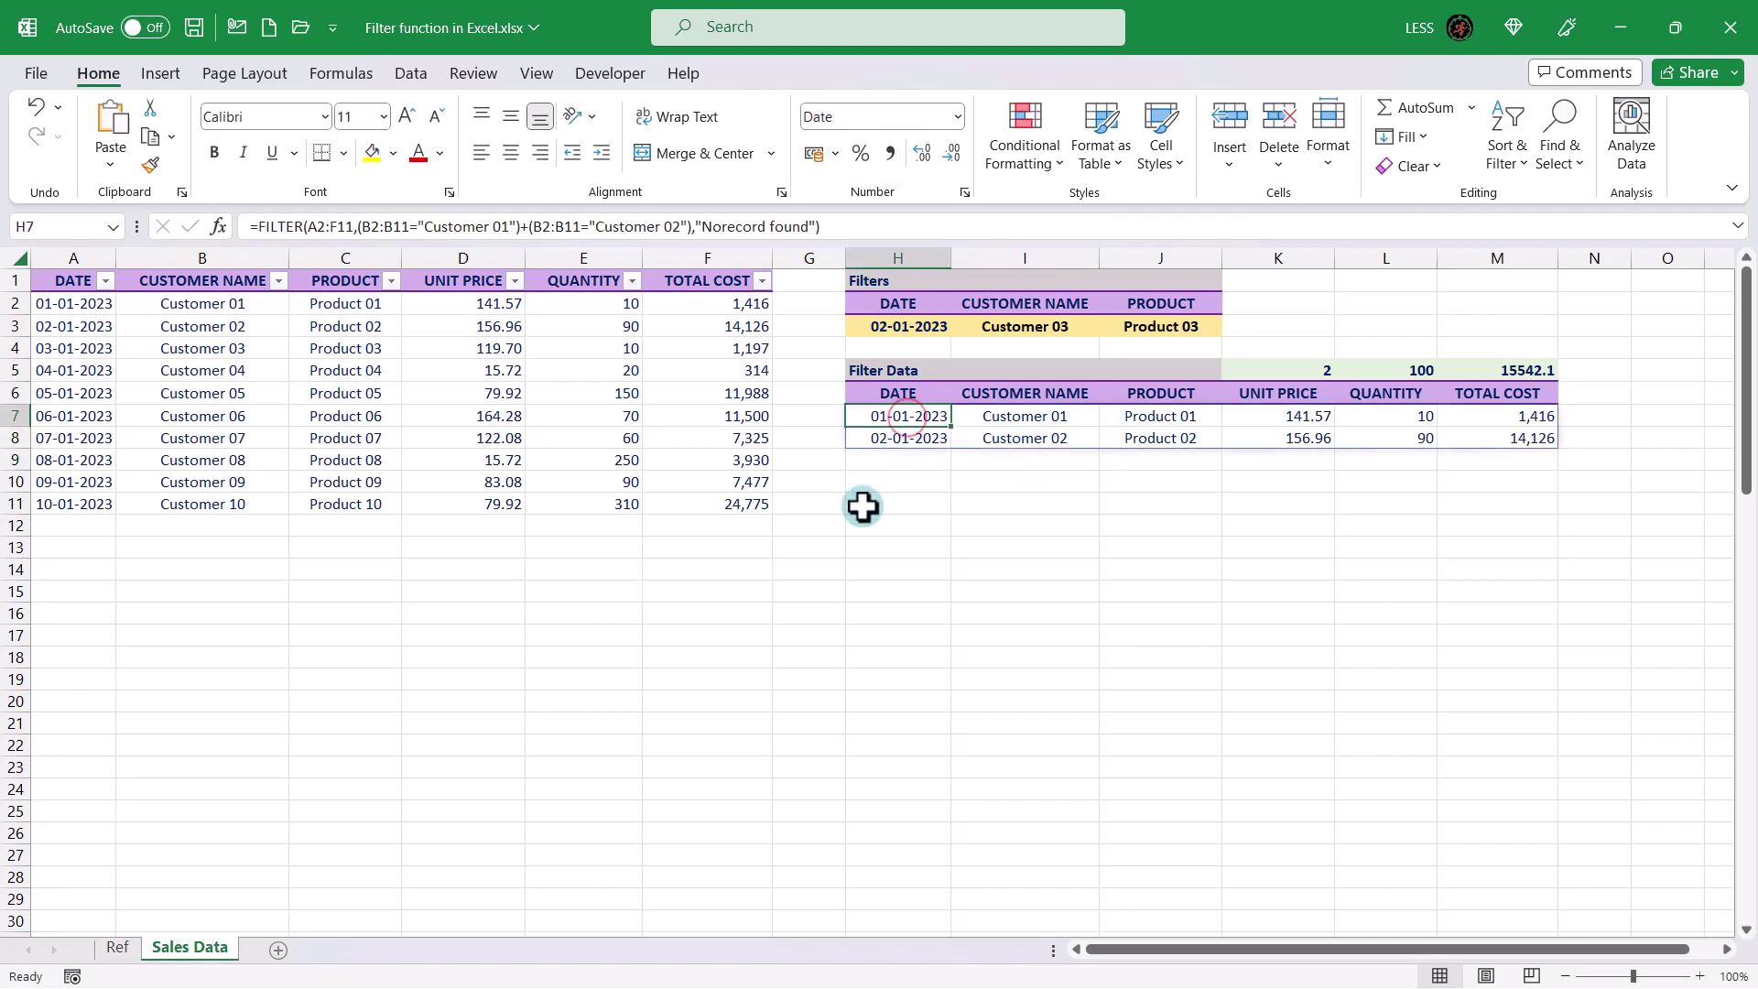